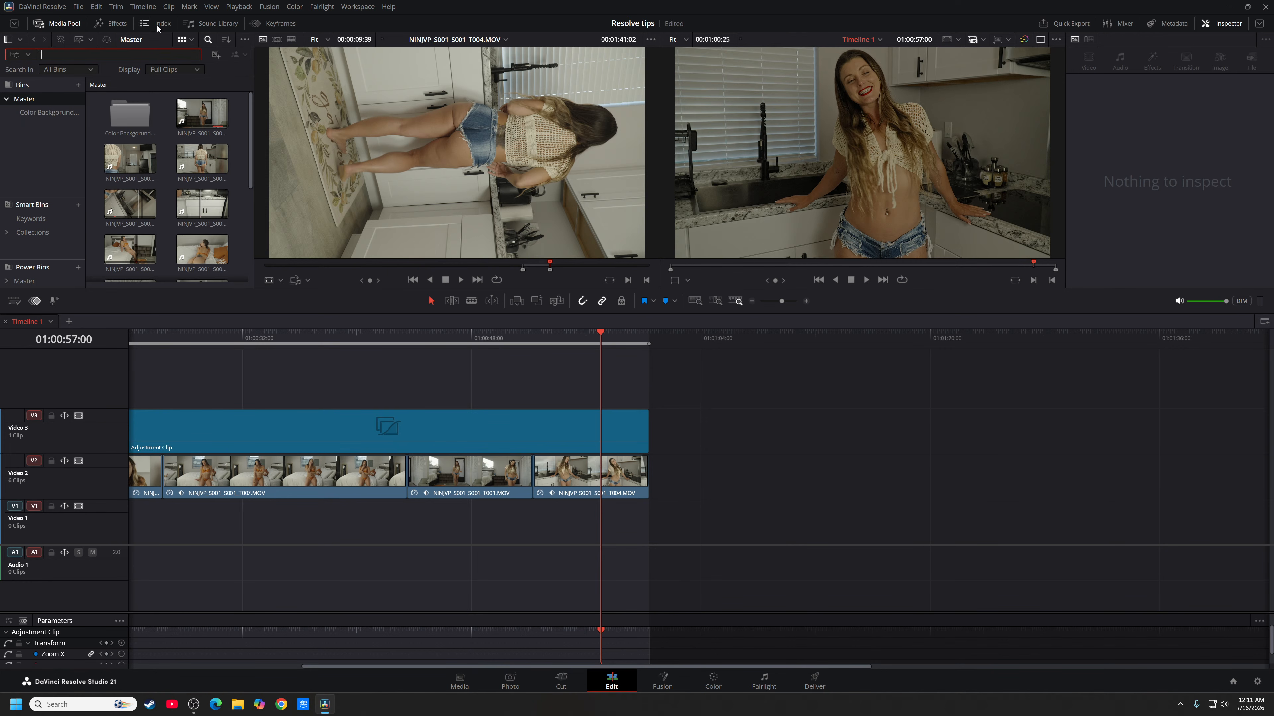
- Search the effects library for "Video" and limit the results to Resolve FX to find Video Collage
left_click(117, 25)
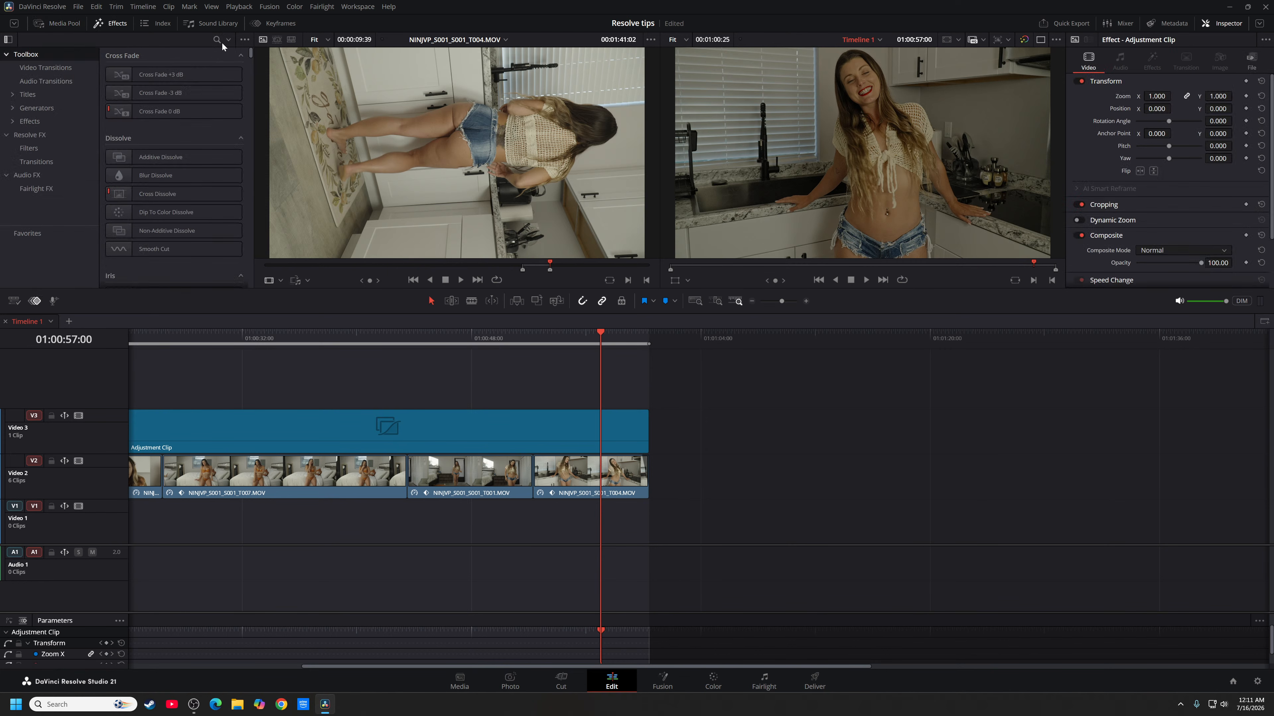
left_click(217, 42)
type("Video")
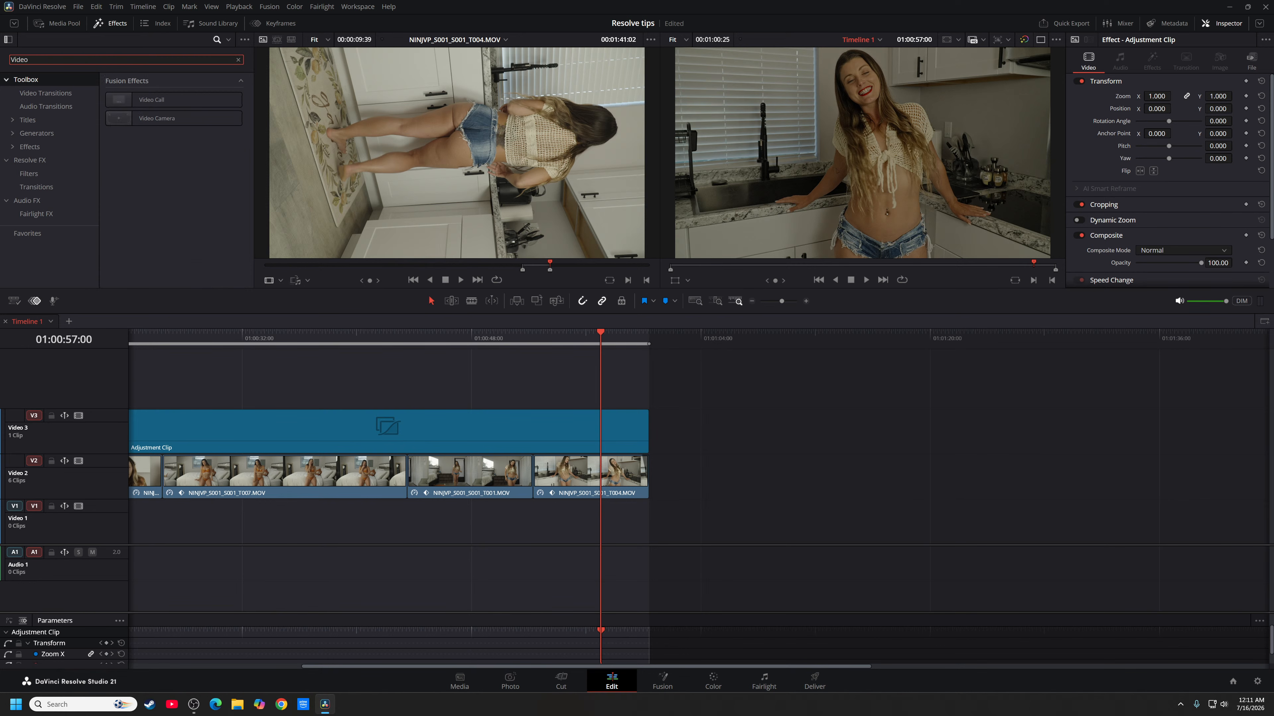
left_click(33, 162)
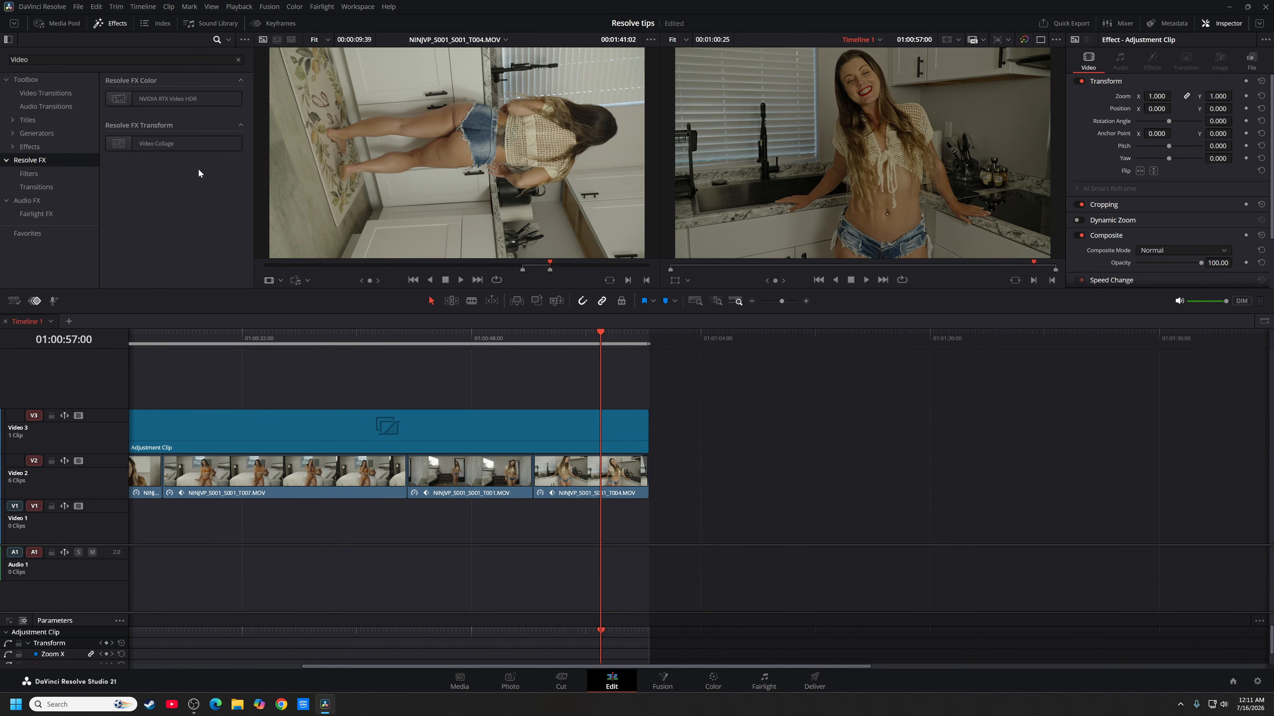
left_click(197, 143)
- Add the marked range of NINJVP_S001_S001_T004.MOV as video only to Video 2, leaving a gap after the existing clips
scroll(748, 488, "down", 4)
scroll(740, 482, "up", 2)
scroll(740, 481, "down", 1)
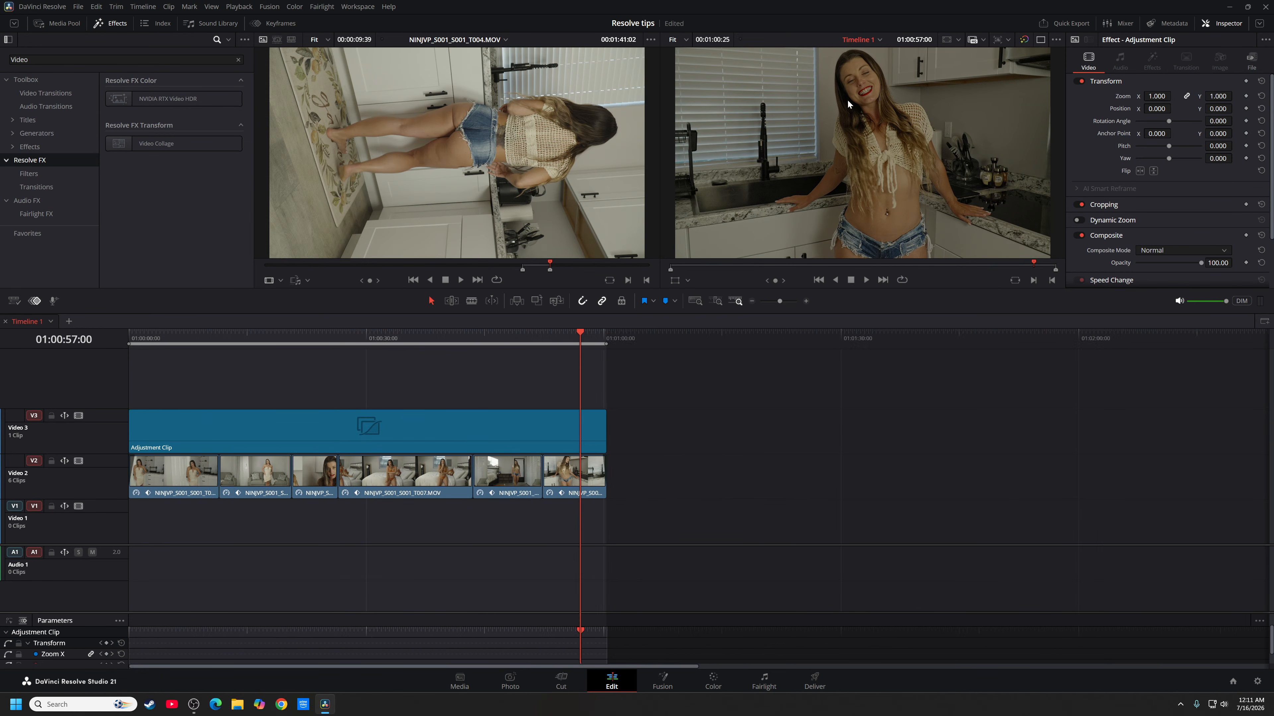
mouse_move(294, 181)
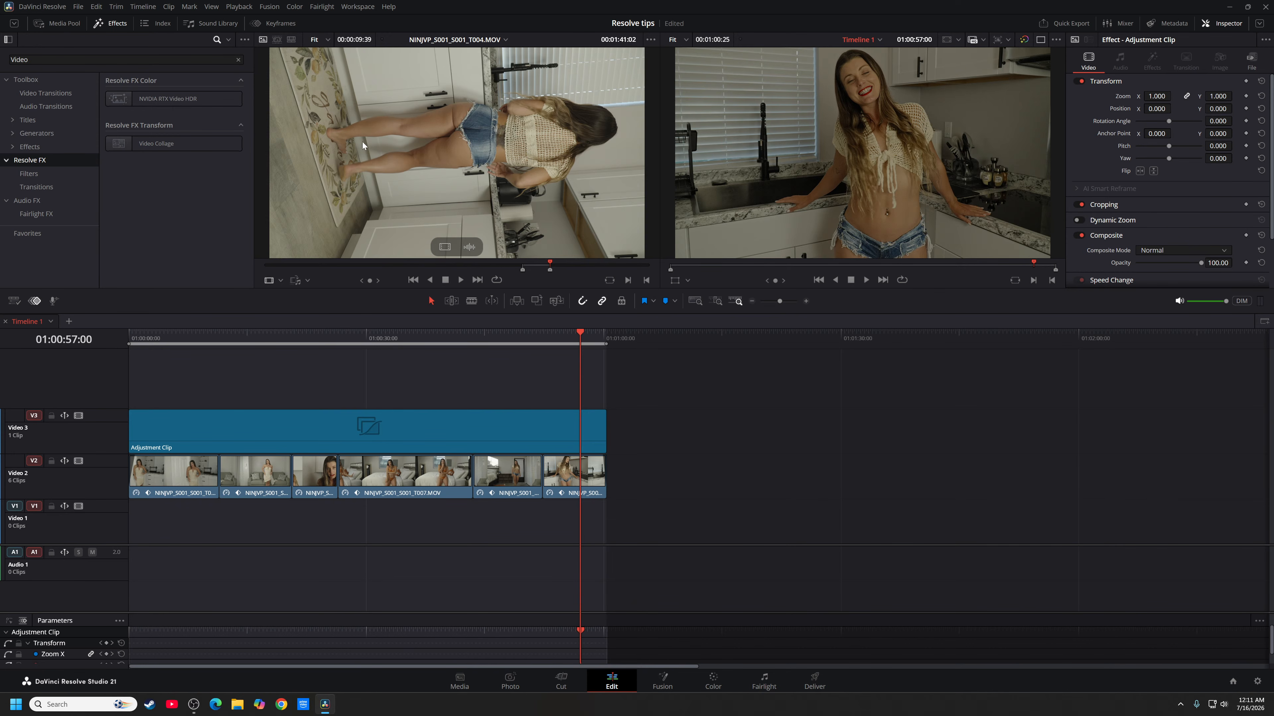
left_click_drag(550, 263, 525, 267)
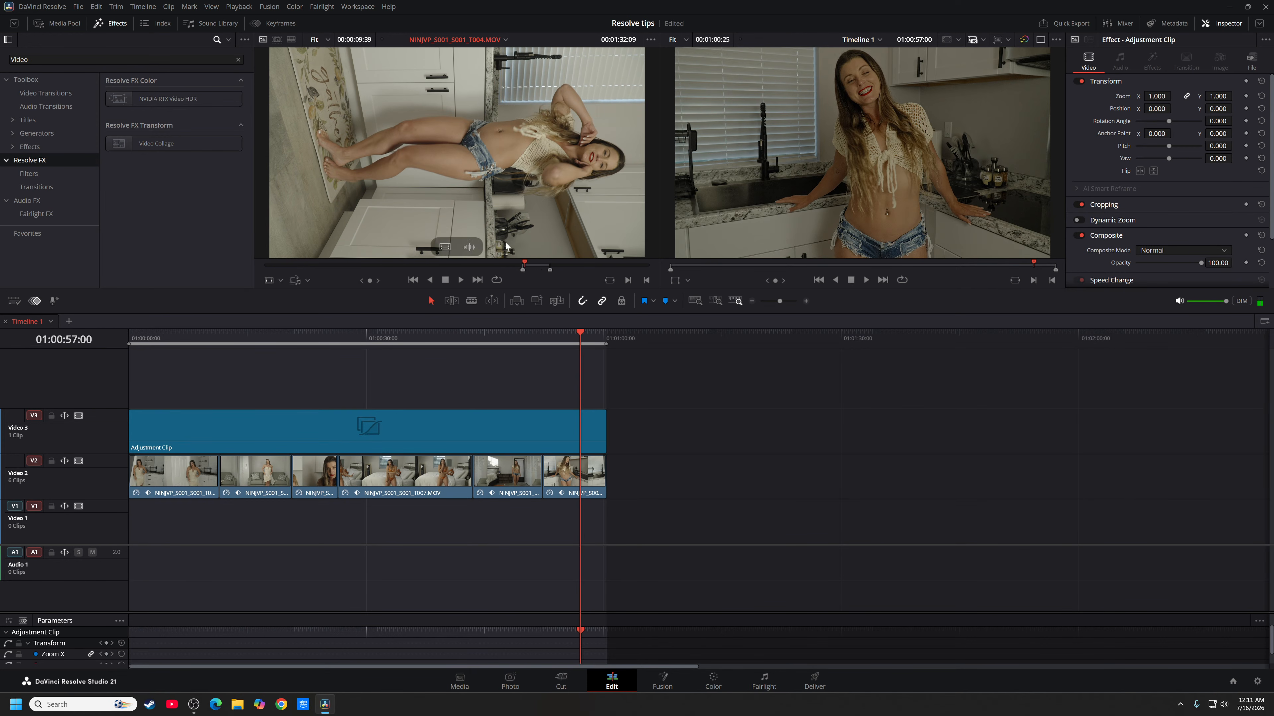
left_click_drag(445, 246, 511, 269)
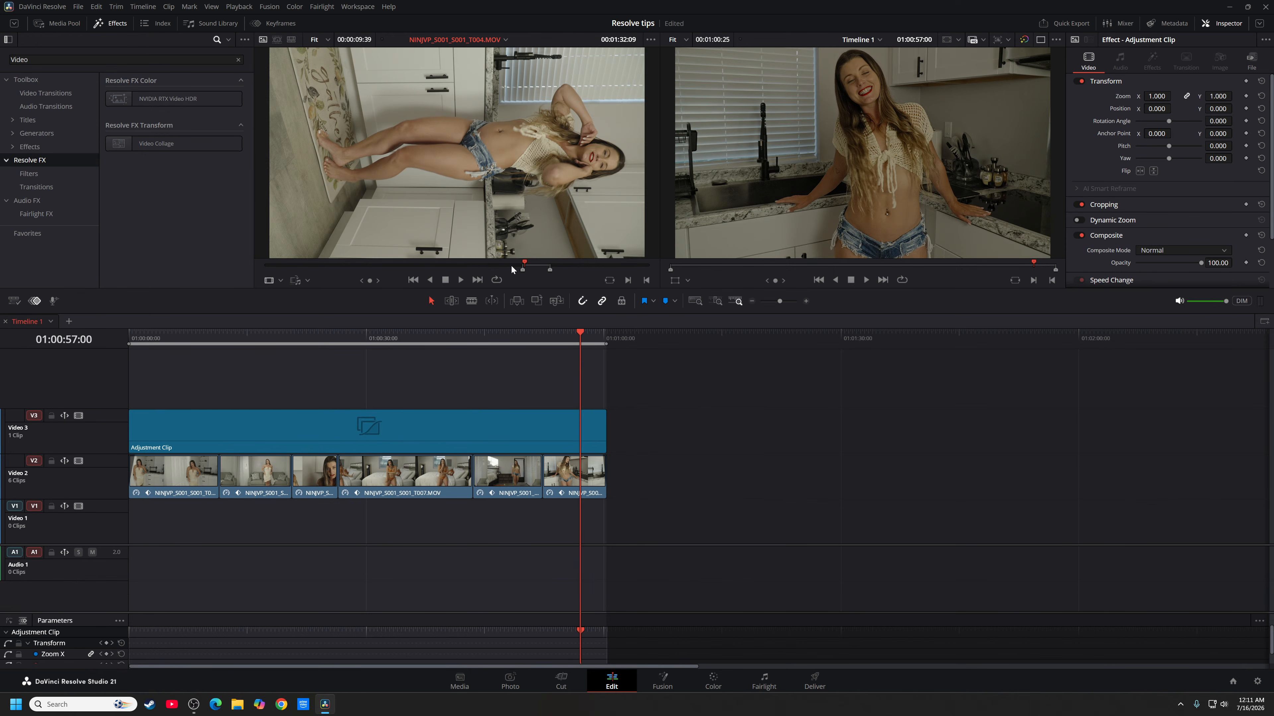
left_click(307, 280)
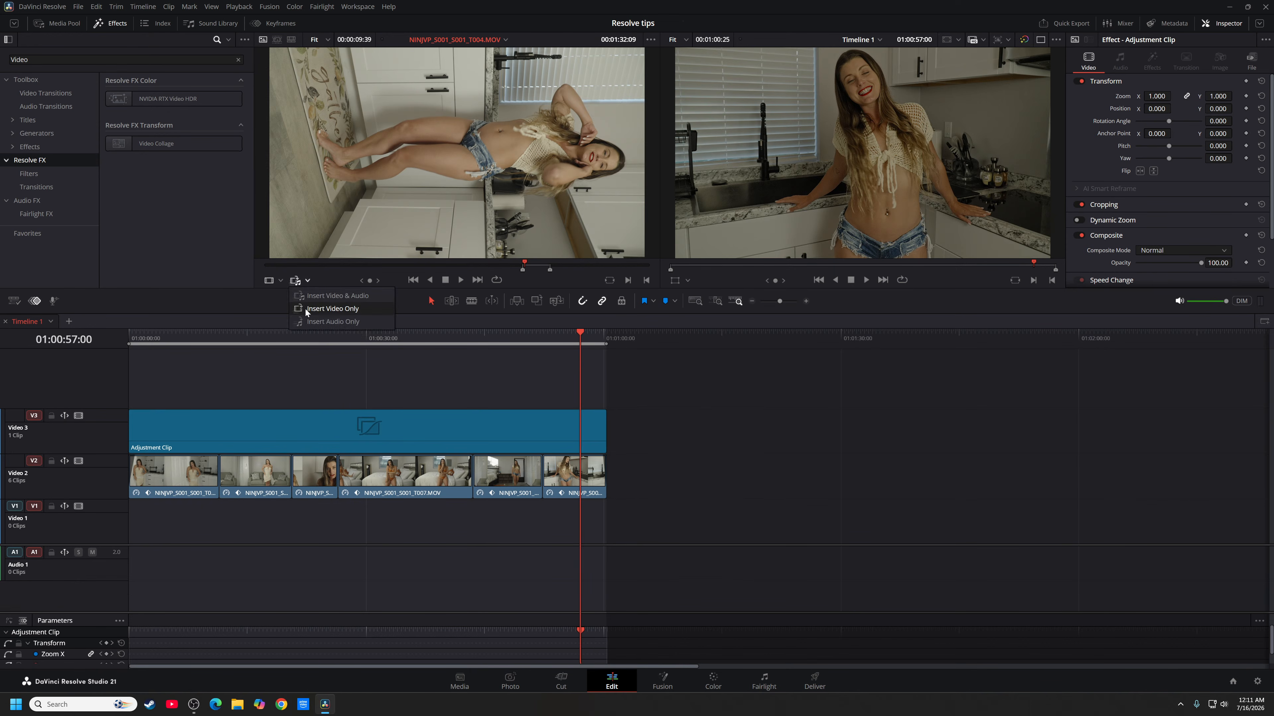
left_click(307, 310)
left_click_drag(445, 246, 693, 453)
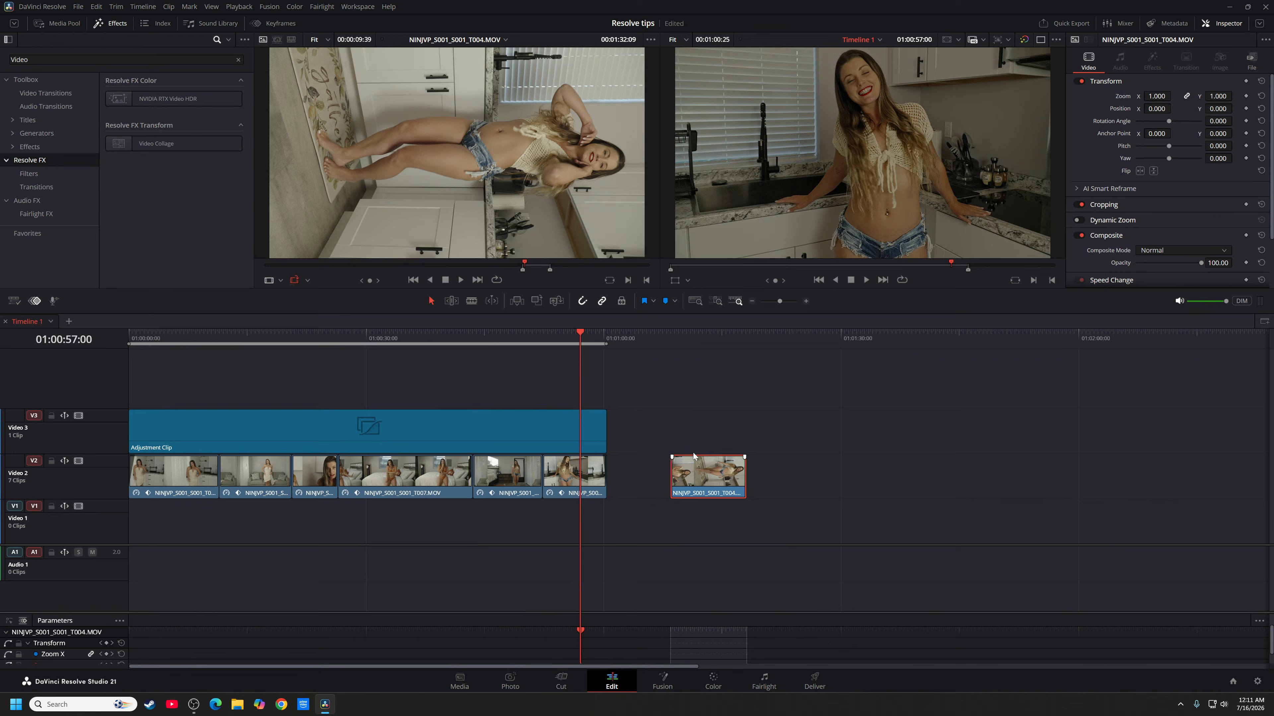
- Show the retime controls on the newly added T004 clip and slow it to 50% speed
left_click(700, 337)
key("ctrl+r")
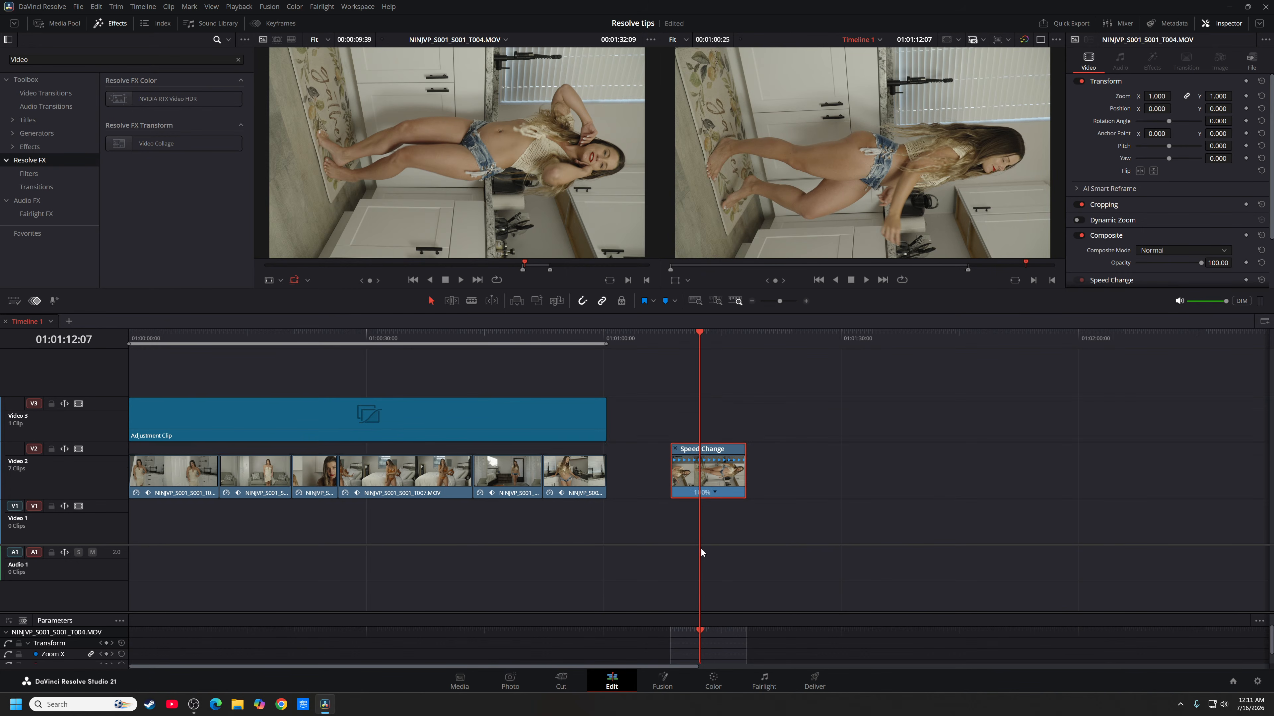
left_click(713, 493)
mouse_move(736, 529)
left_click(812, 550)
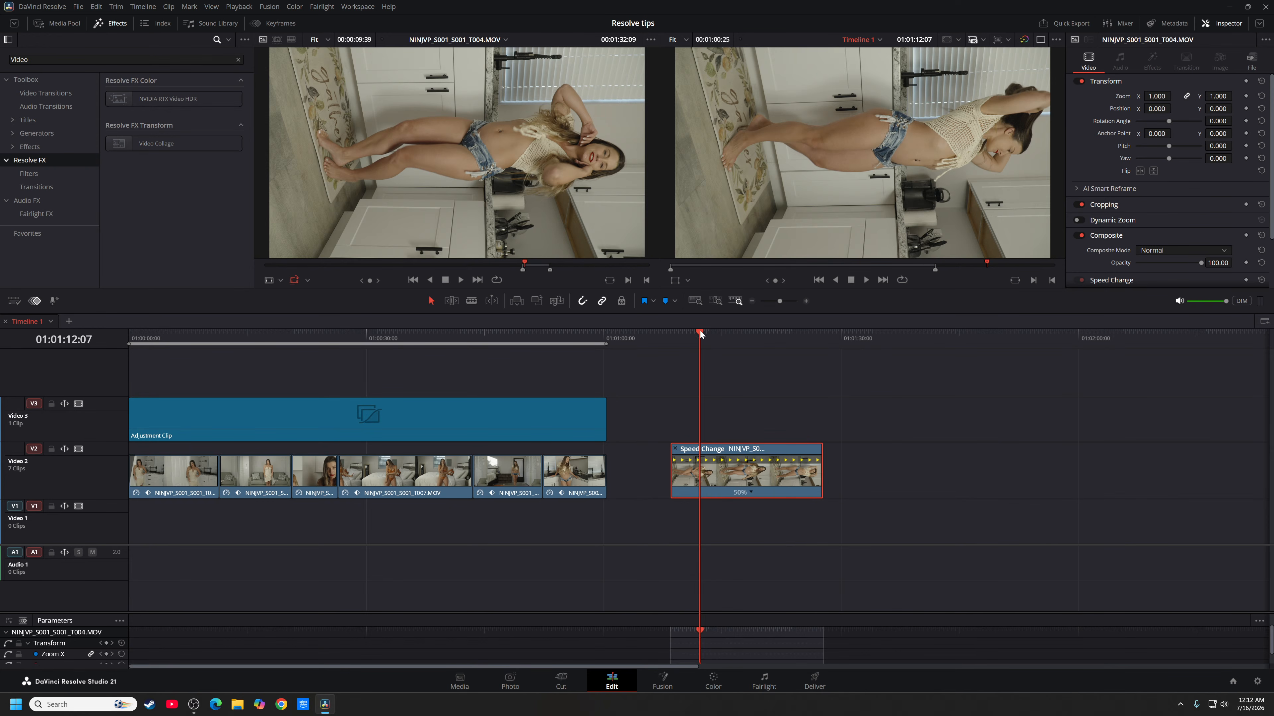
- Rotate the slowed clip 90 degrees, scale it to 0.628 and position it at X -1235, Y -104
left_click_drag(701, 335, 700, 425)
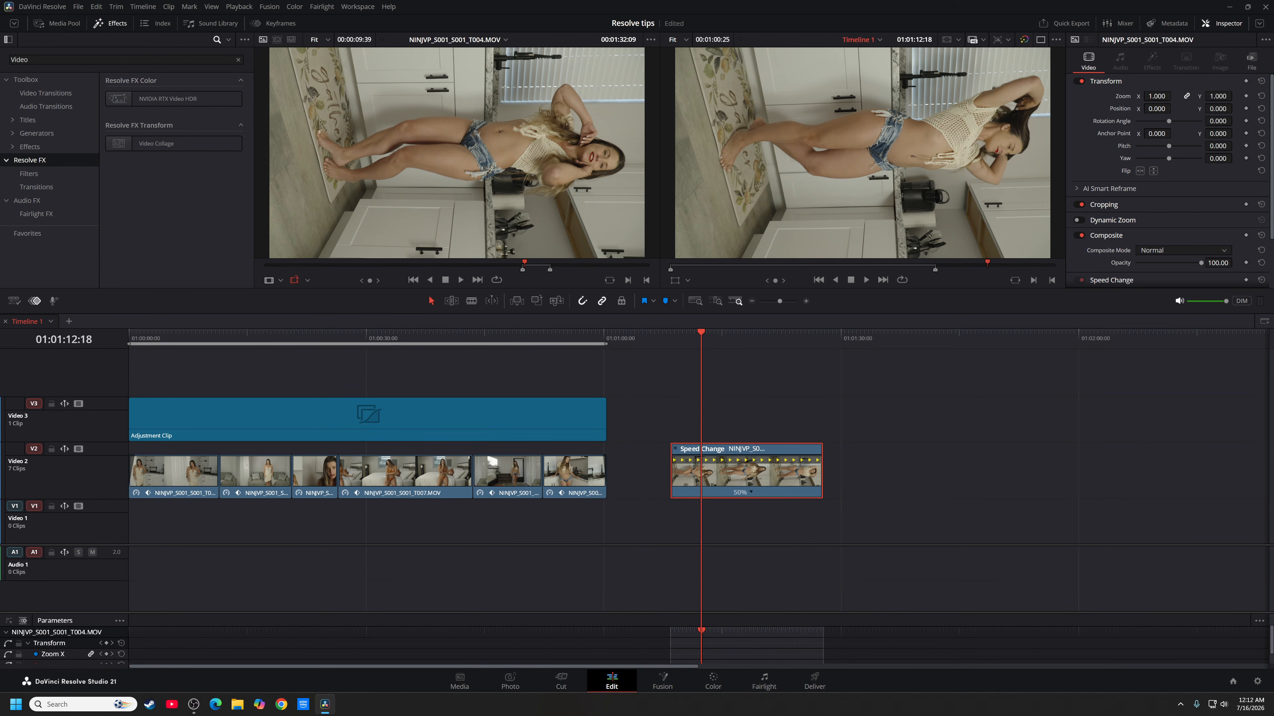
left_click(1223, 123)
key("Up")
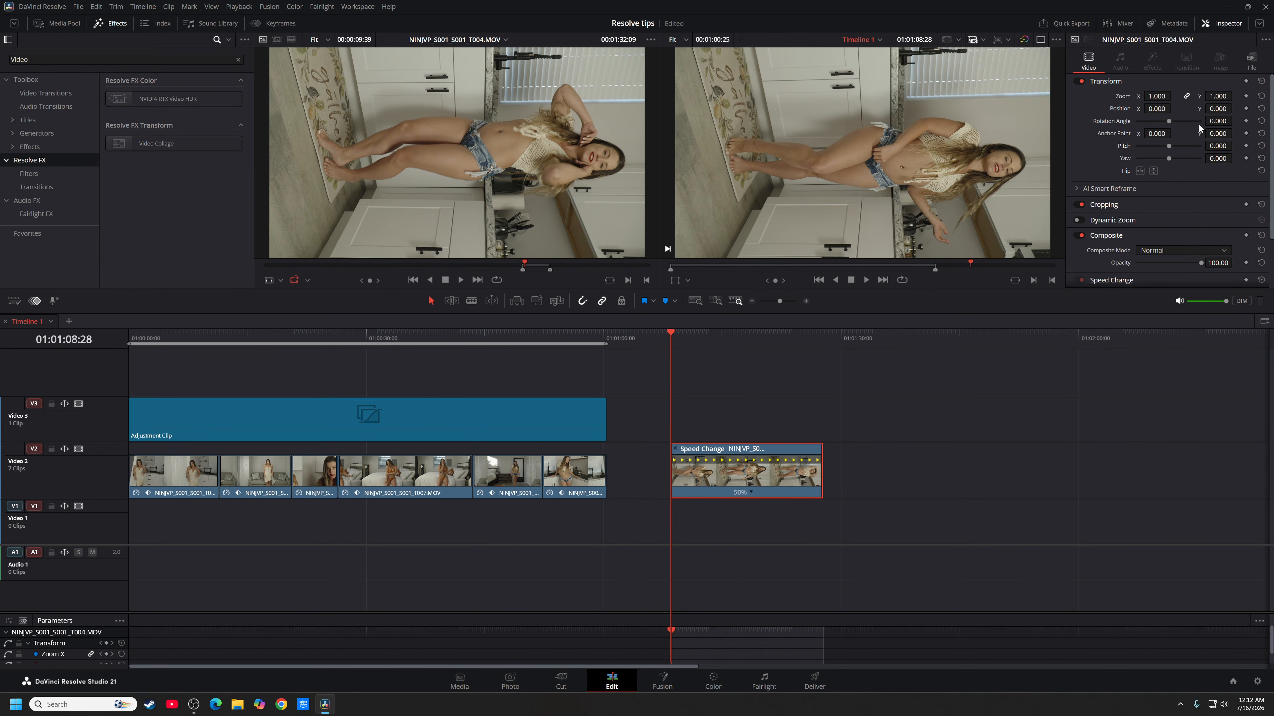
left_click(1222, 121)
type("90")
key("Return")
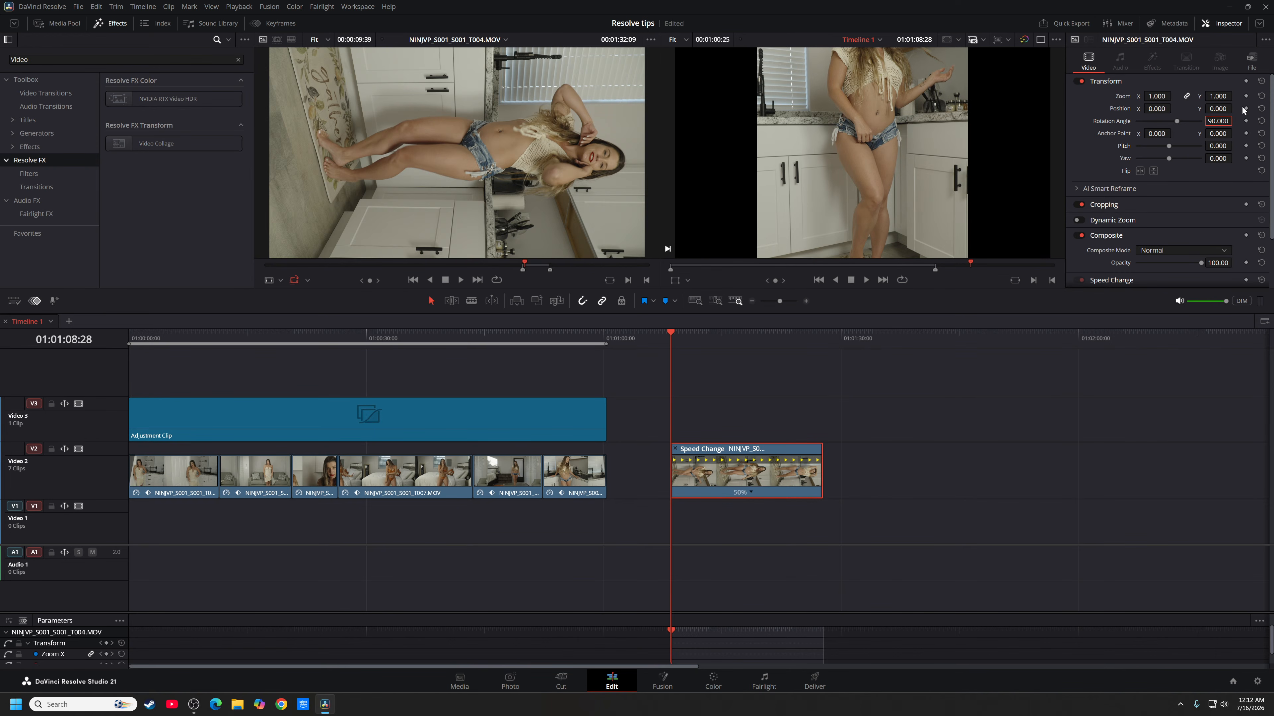
mouse_move(1166, 97)
left_mouse_down()
mouse_move(1148, 96)
mouse_move(1235, 107)
mouse_move(1177, 122)
mouse_move(1173, 109)
left_mouse_up()
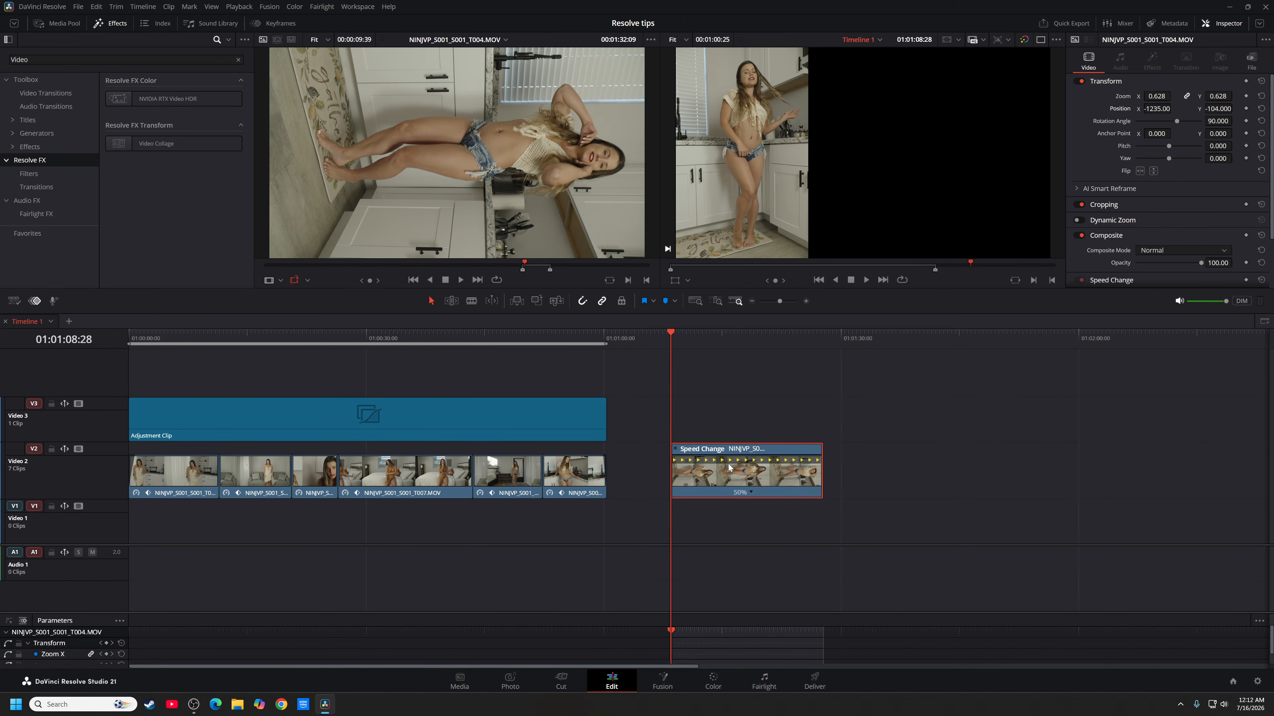
- Duplicate the clip onto Video 3, set the copy's zoom to 1.165 and position to X 684.9, Y -932, and play the split screen
left_click_drag(730, 468, 723, 421)
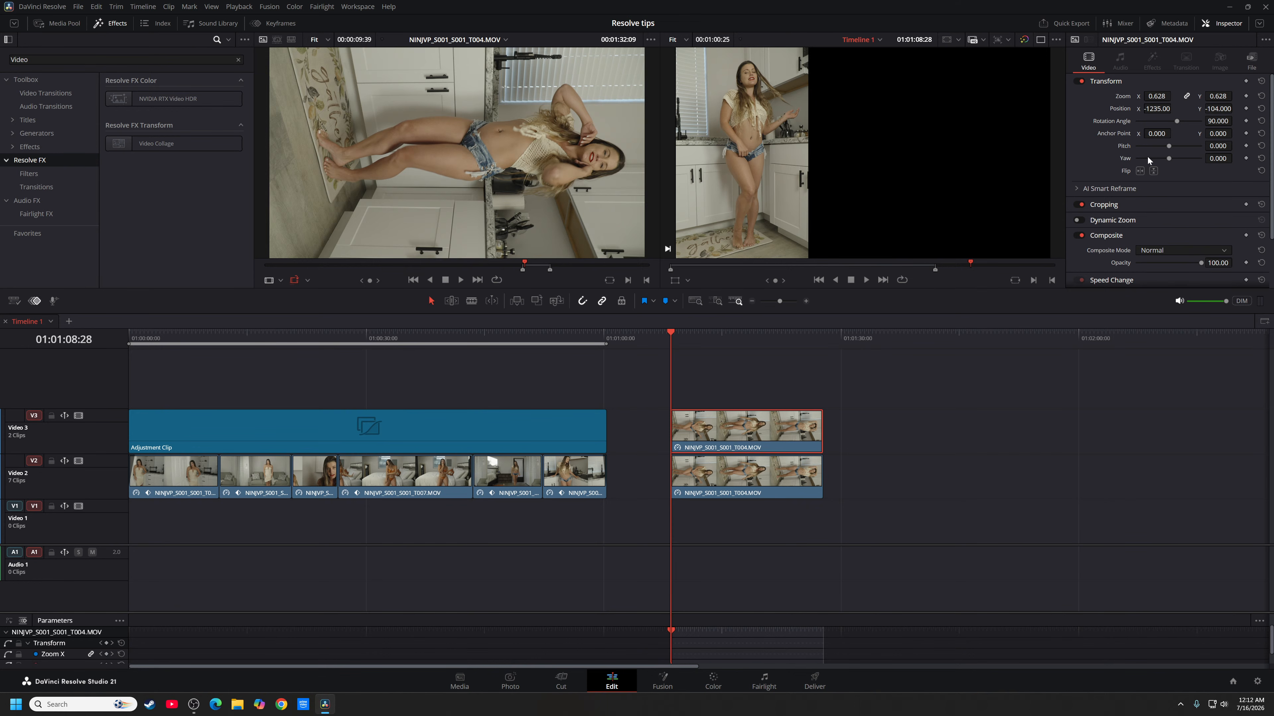
mouse_move(1155, 111)
left_mouse_down()
mouse_move(1173, 109)
mouse_move(1157, 118)
mouse_move(1160, 96)
mouse_move(1236, 108)
mouse_move(1174, 108)
left_mouse_up()
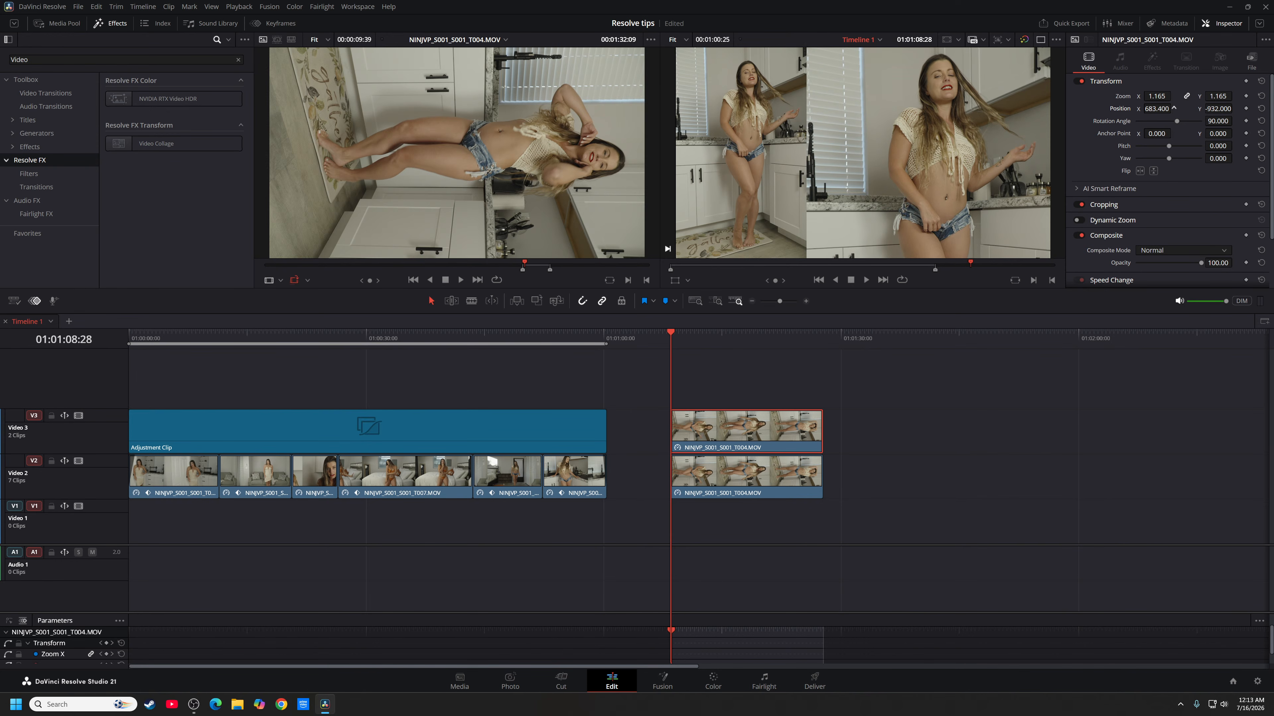
key("space")
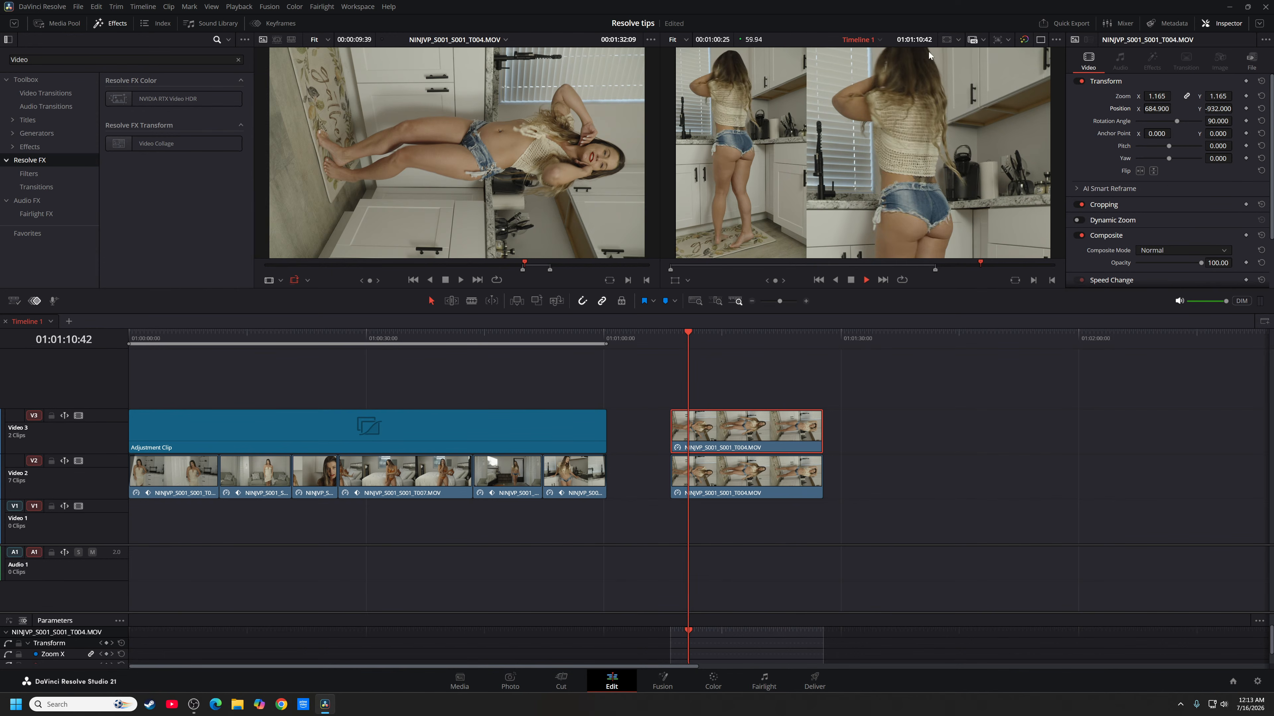
key("space")
key("space")
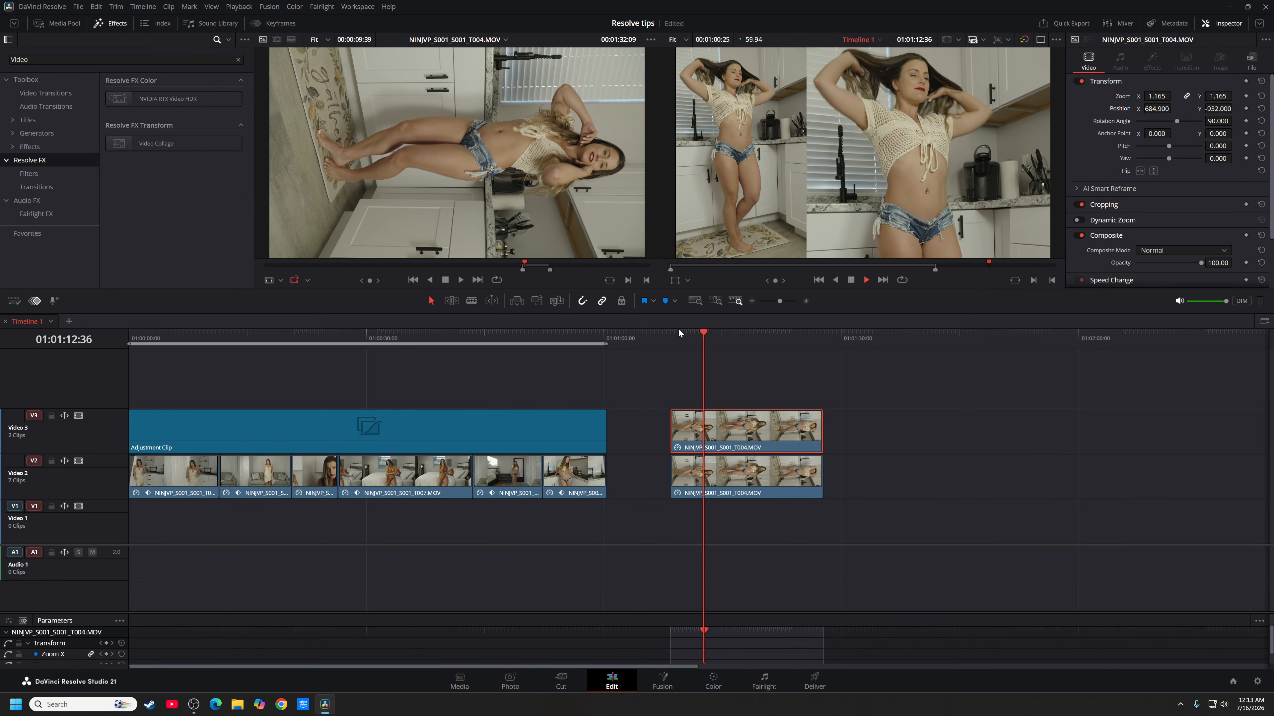
left_click_drag(695, 336, 673, 335)
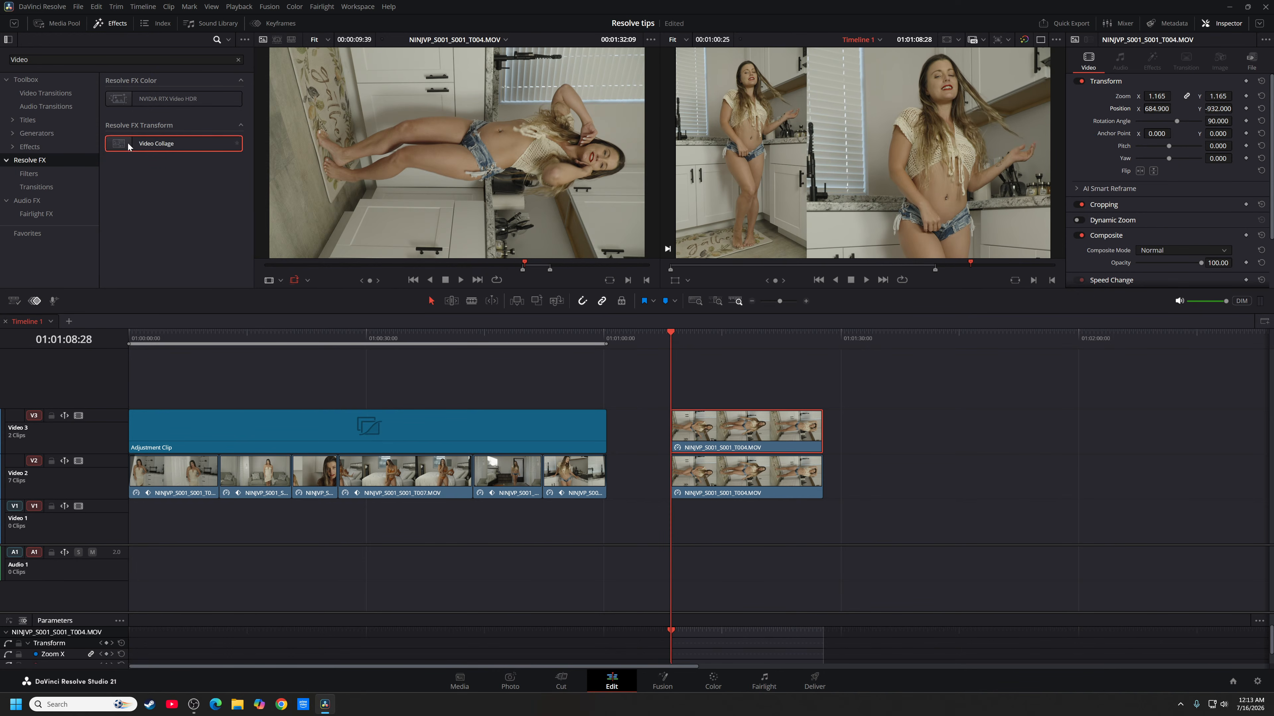
- Try the Video Collage effect on the lower split-screen clip and open its effect settings
left_click_drag(141, 143, 688, 488)
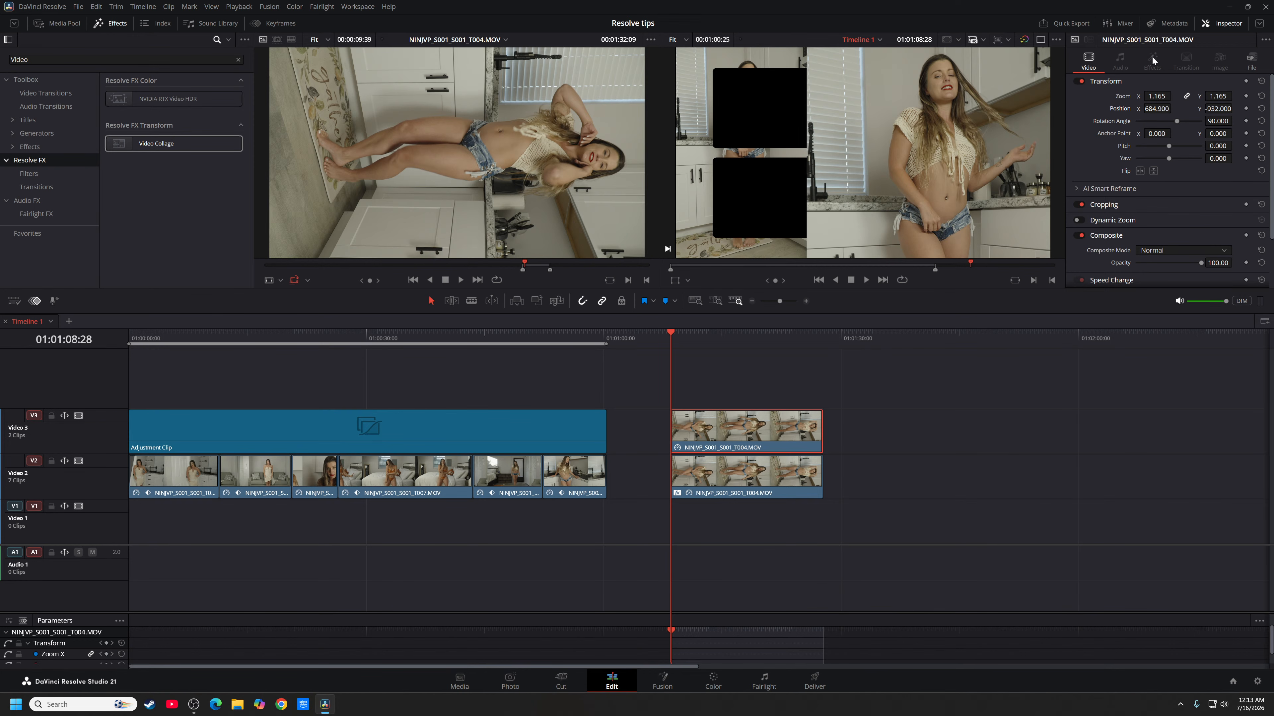
left_click(750, 462)
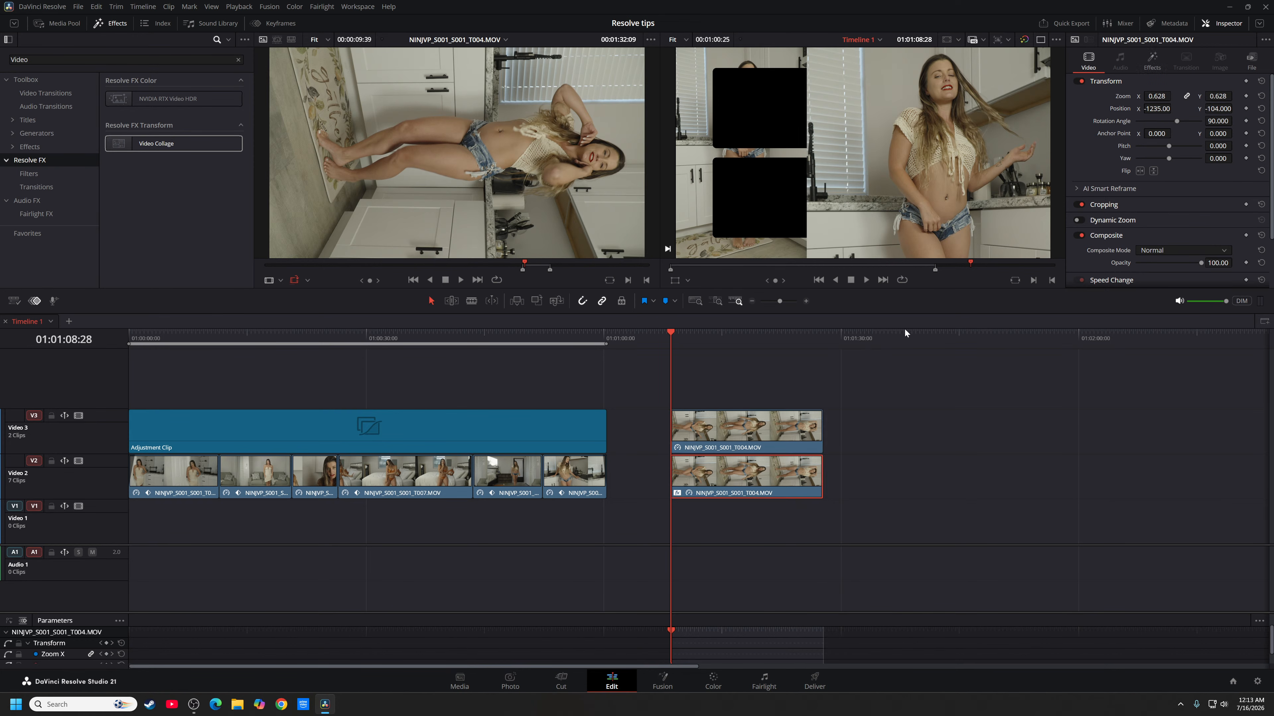
left_click(1152, 59)
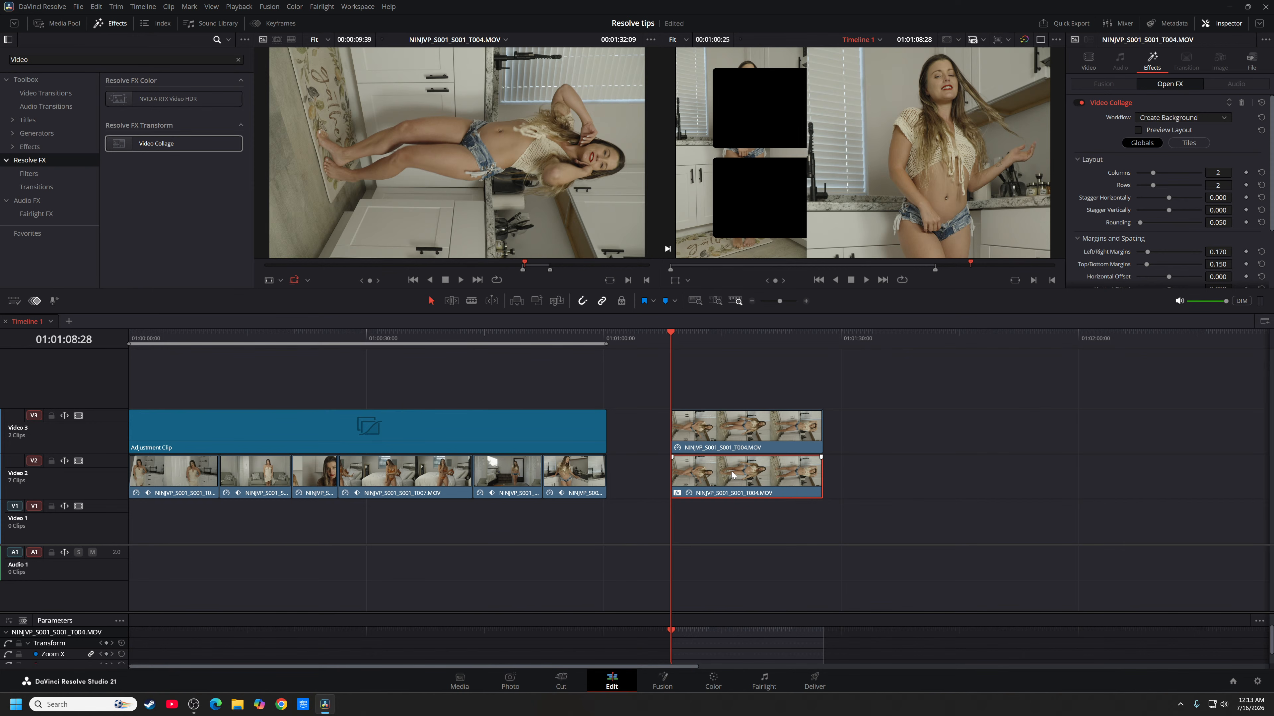
left_click(764, 448)
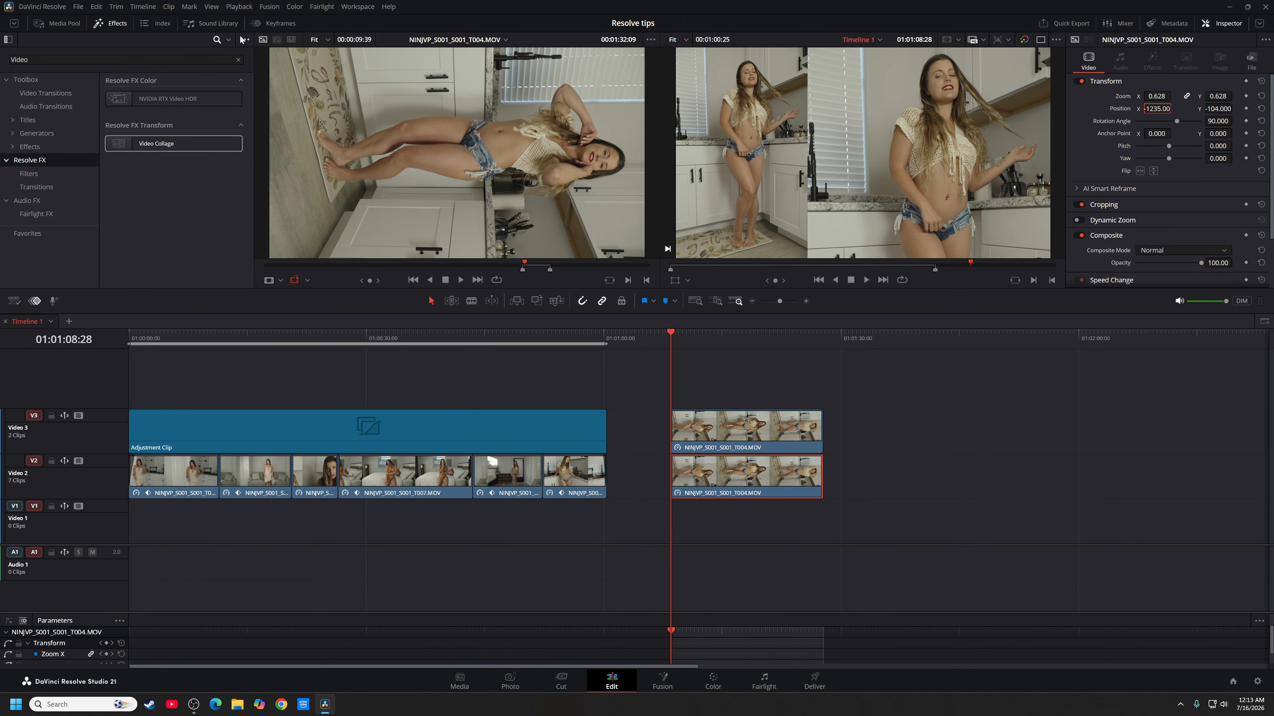
- Clear the effects search and open the Master power bin in the media pool
left_click(238, 60)
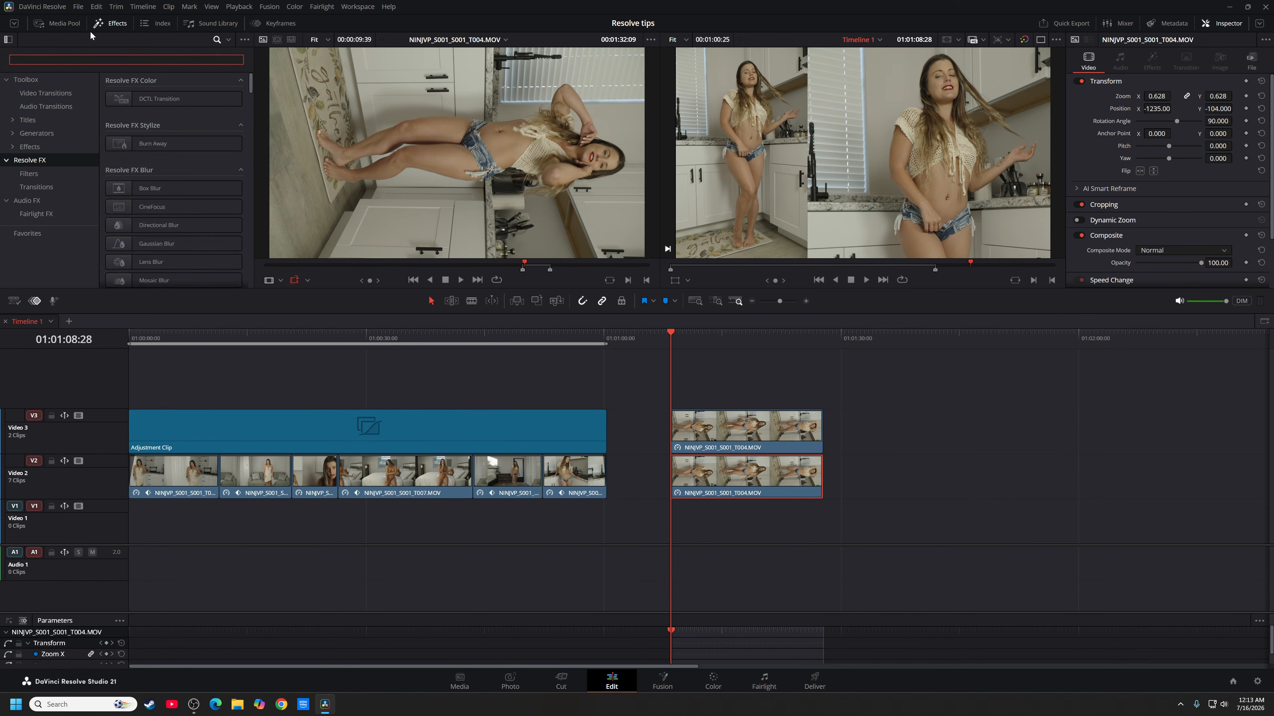
left_click(44, 84)
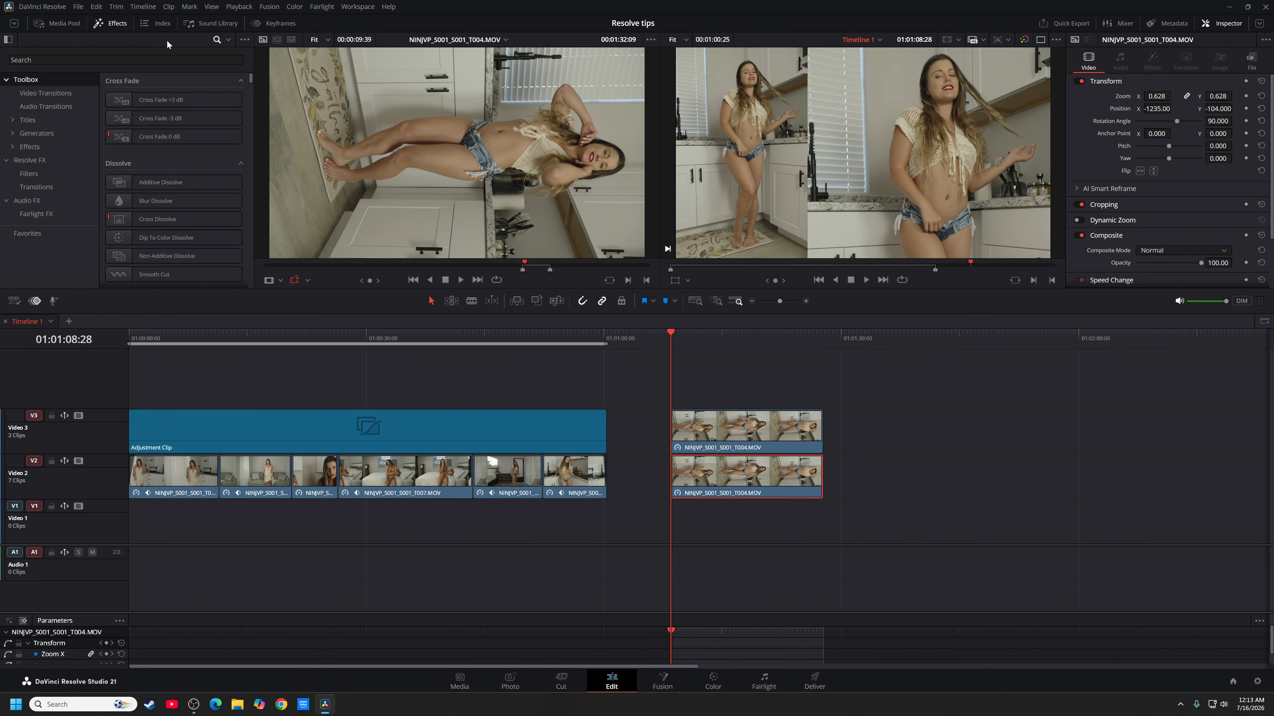
left_click(40, 23)
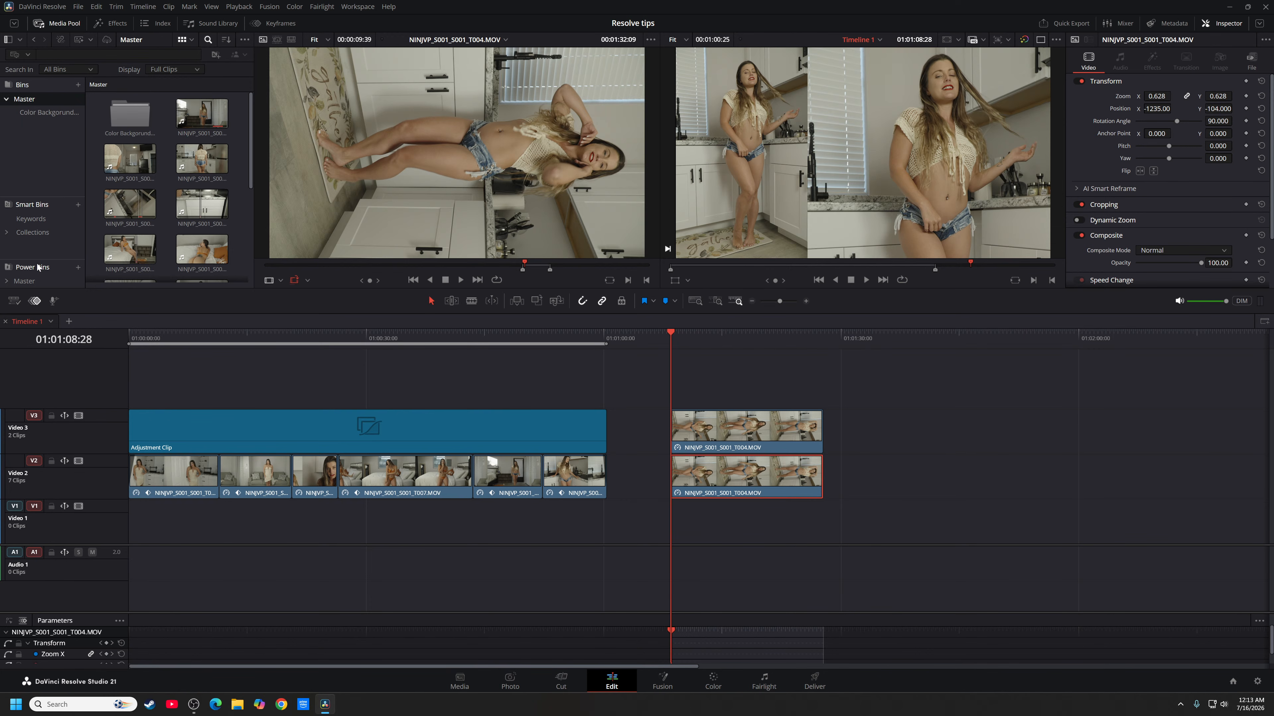
left_click(26, 279)
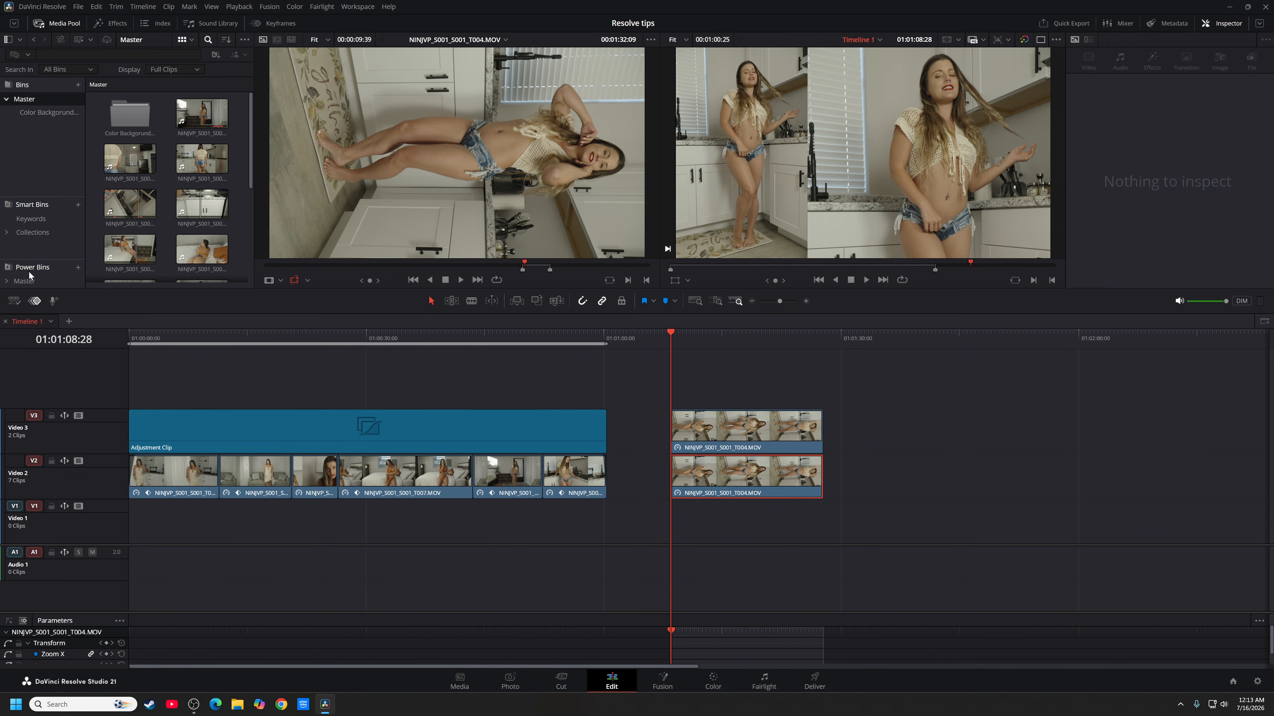
scroll(190, 151, "down", 1)
- Place Split Scr Left Wider on Video 2 and Split Scr Right wider above it on Video 3, after the split-screen clips
left_click(199, 157)
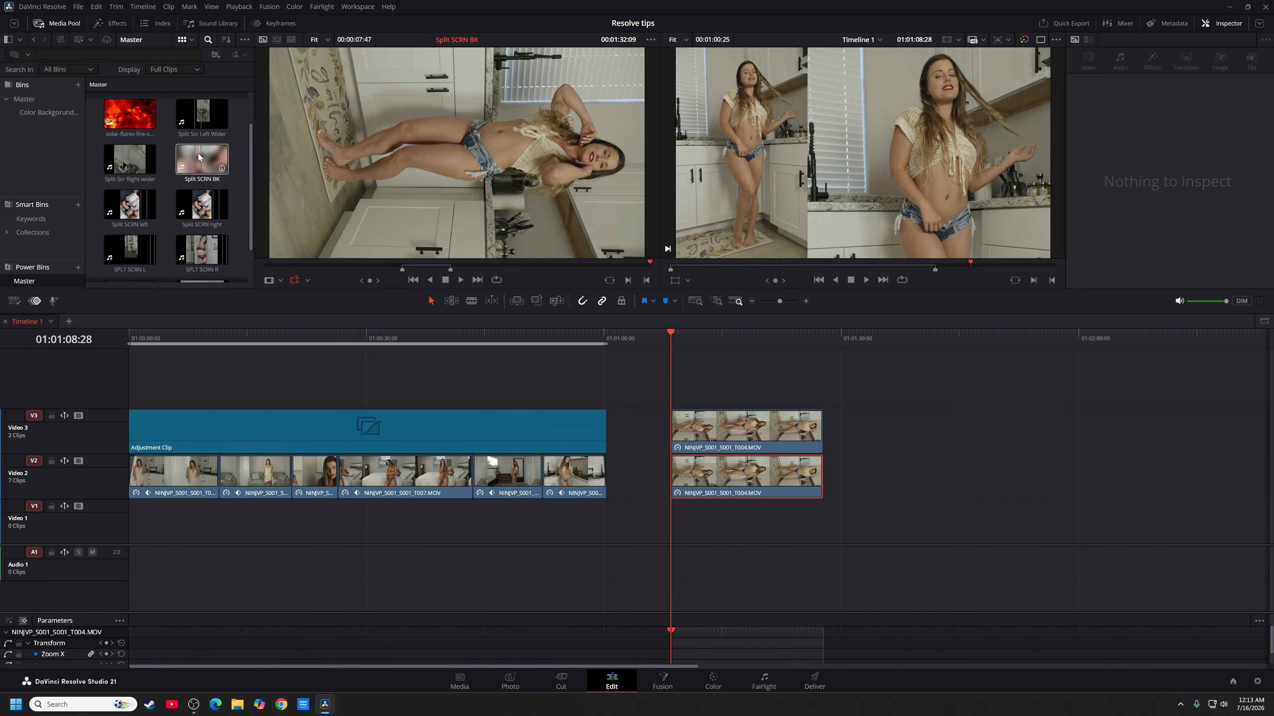
left_click(208, 111)
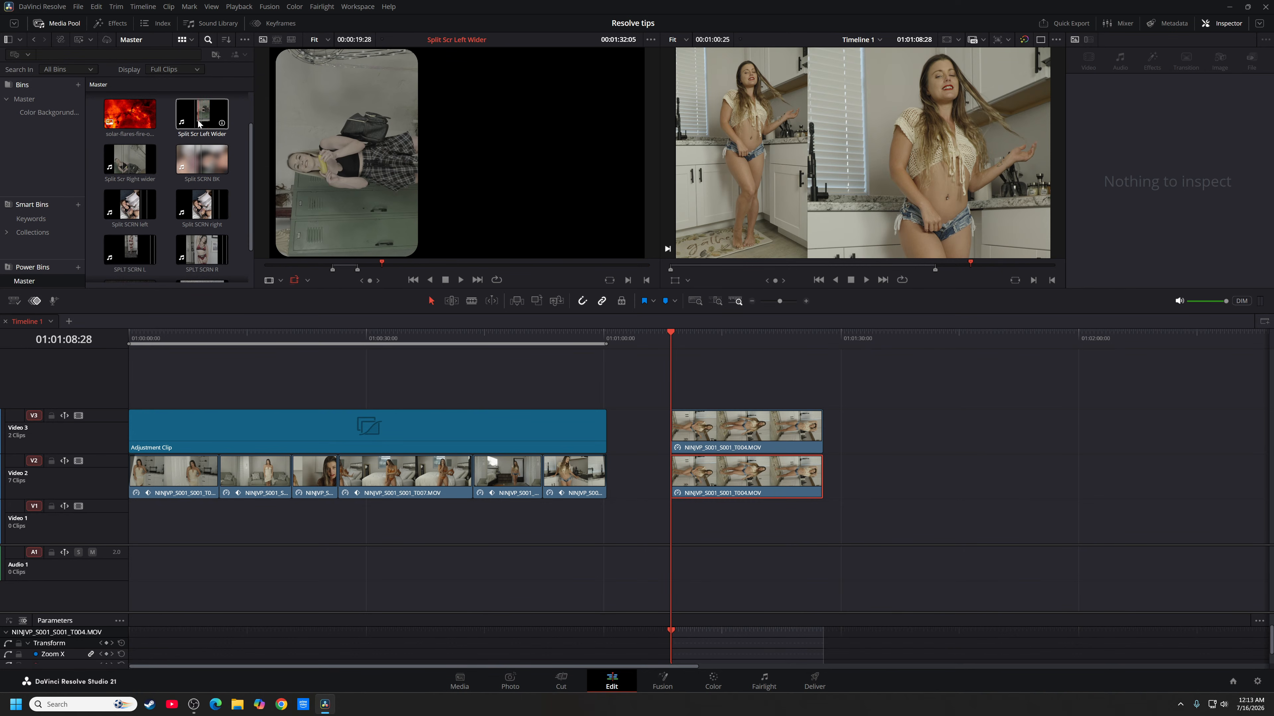
left_click(149, 166)
left_click(205, 120)
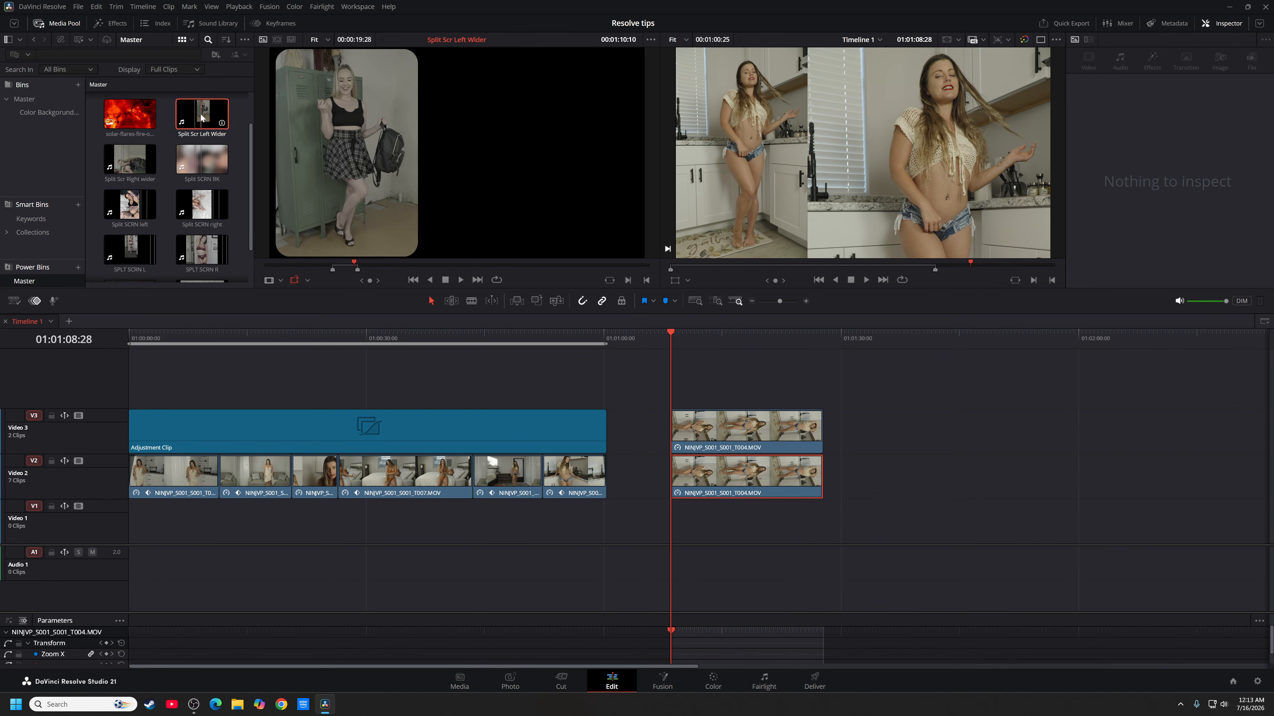
left_click_drag(205, 119, 865, 474)
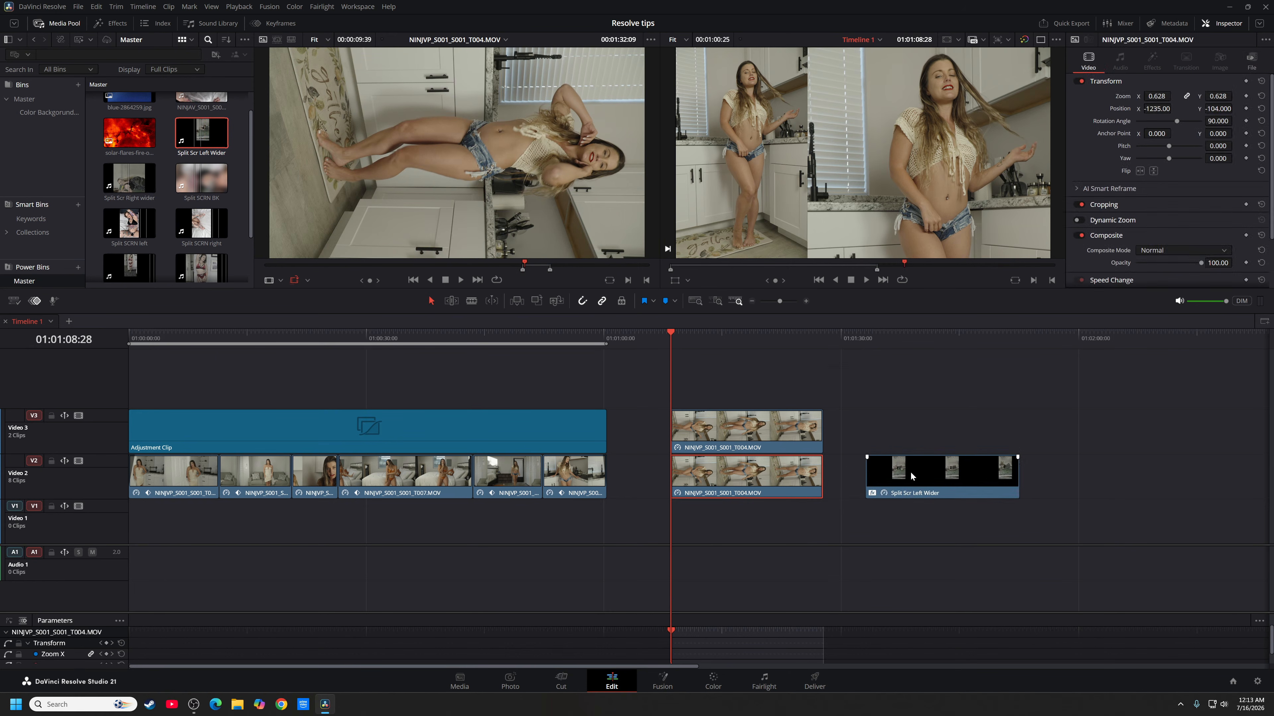
left_click_drag(129, 178, 862, 426)
- Try pasting the Video 3 template's attributes onto the upper split-screen clip, leaving out opacity, position, rotation, zoom, crop and flip
left_click(912, 427)
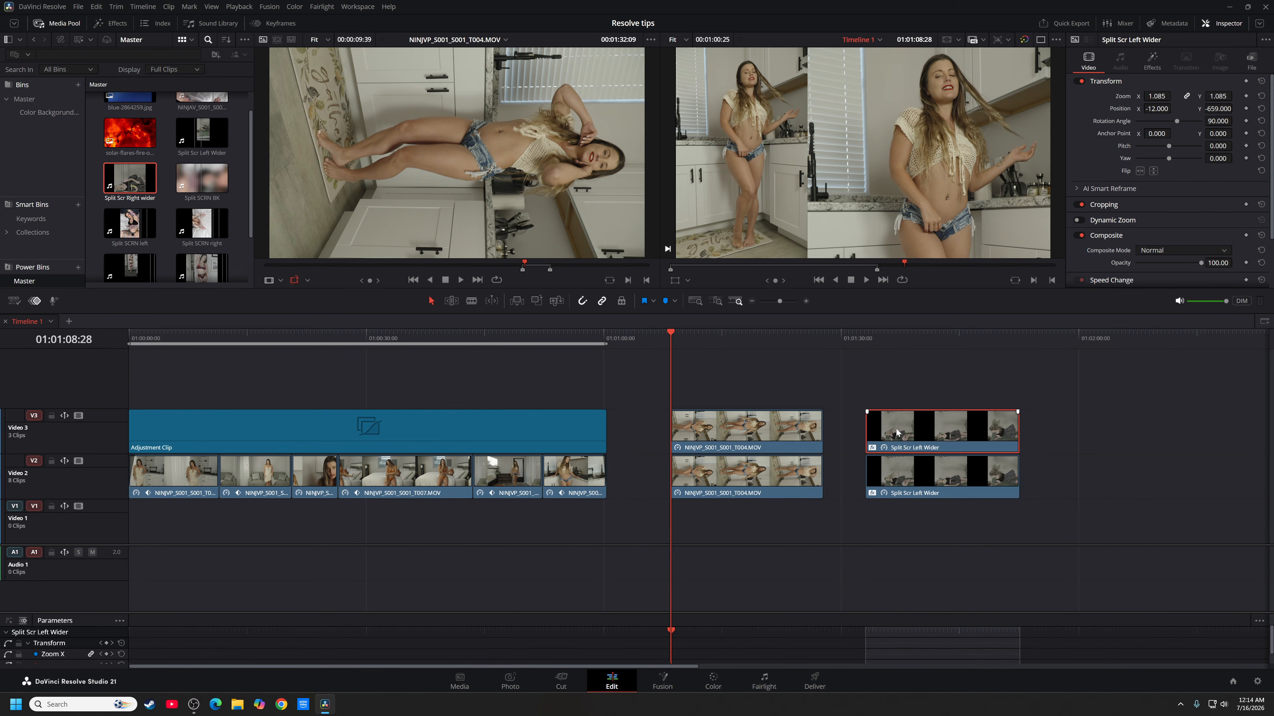
left_click(789, 432)
key("alt+v")
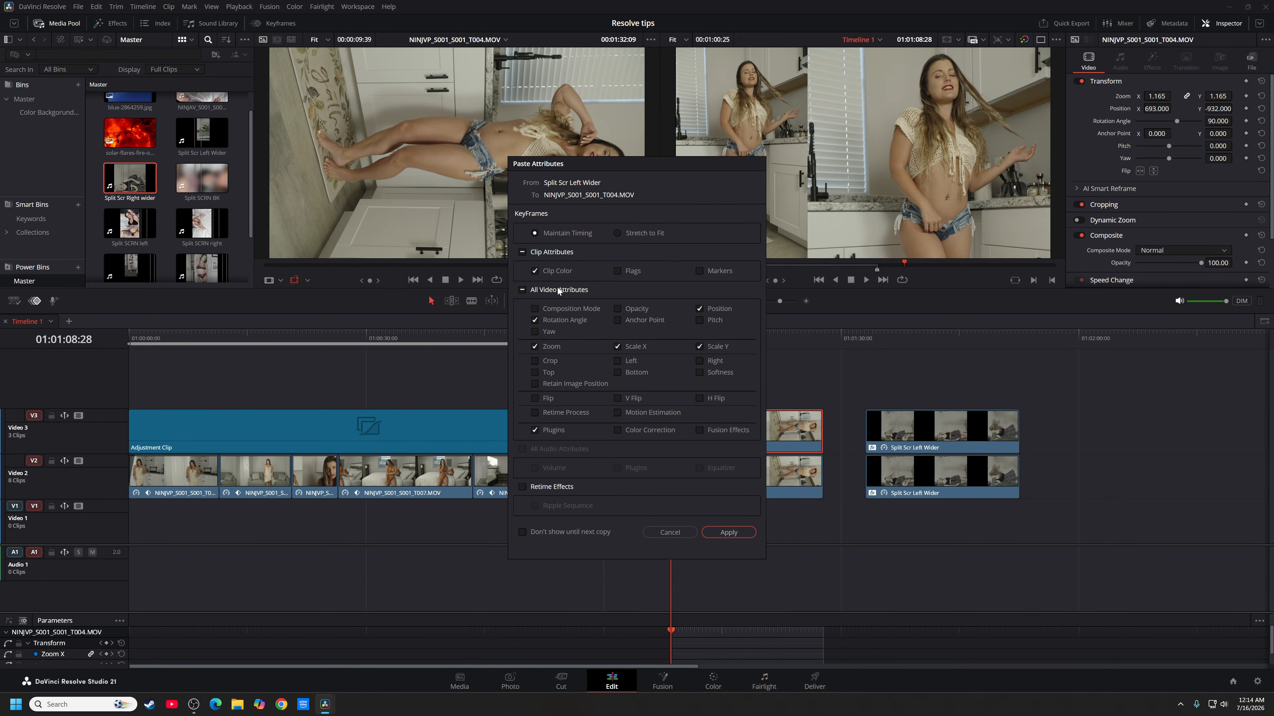
left_click(560, 308)
left_click(559, 320)
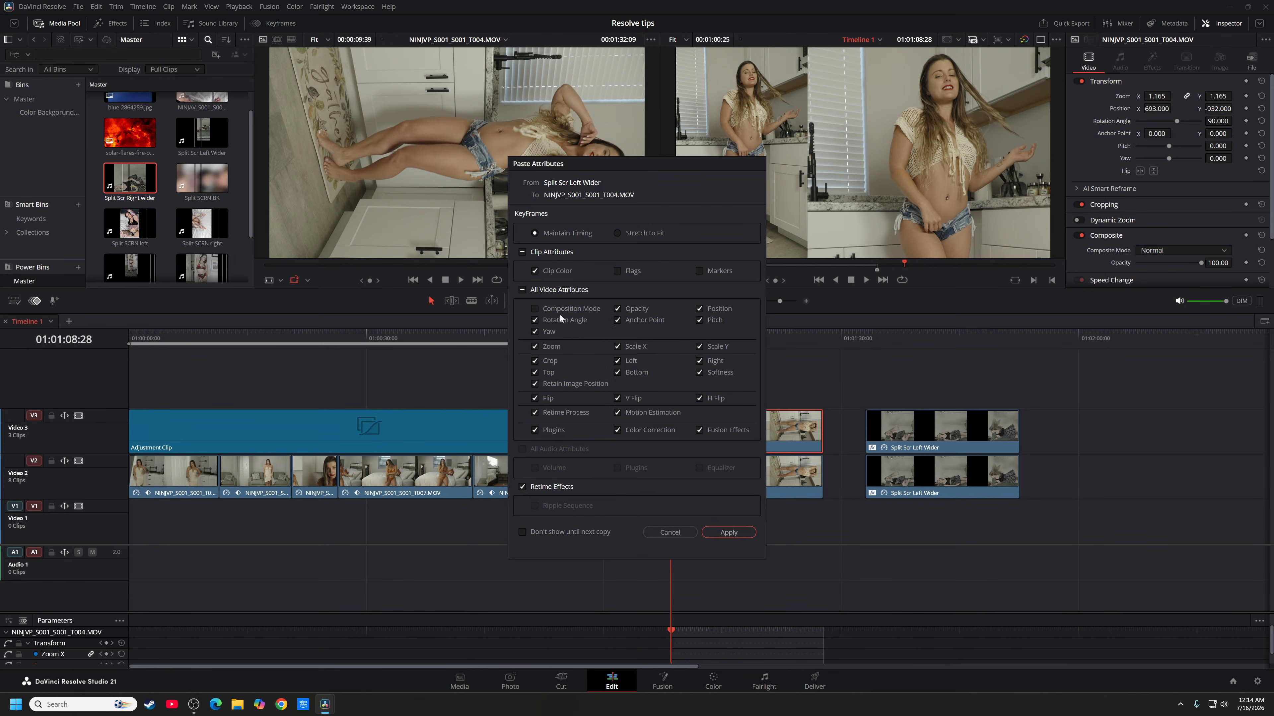
left_click(622, 310)
left_click(714, 322)
left_click(549, 348)
left_click(554, 361)
left_click(550, 399)
left_click(726, 532)
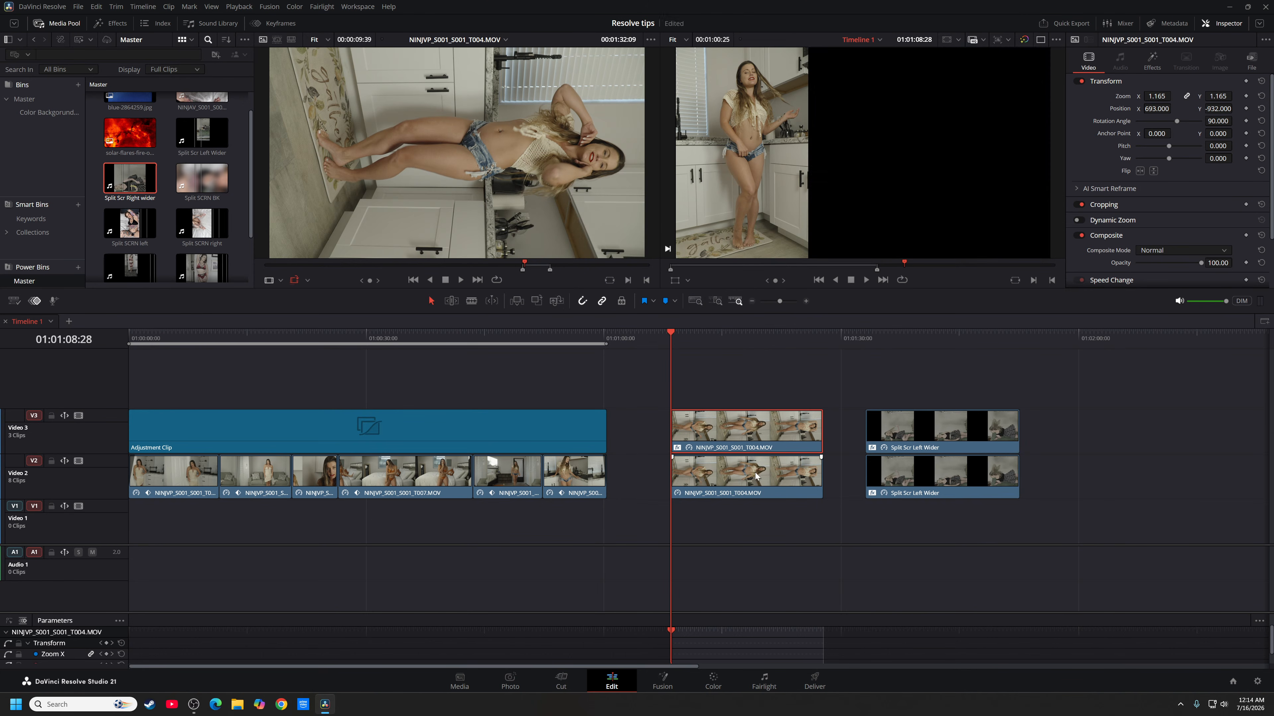
- Try pasting the Video 2 template's attributes onto the lower split-screen clip, leaving out the transform attributes
left_click(895, 480)
left_click(763, 473)
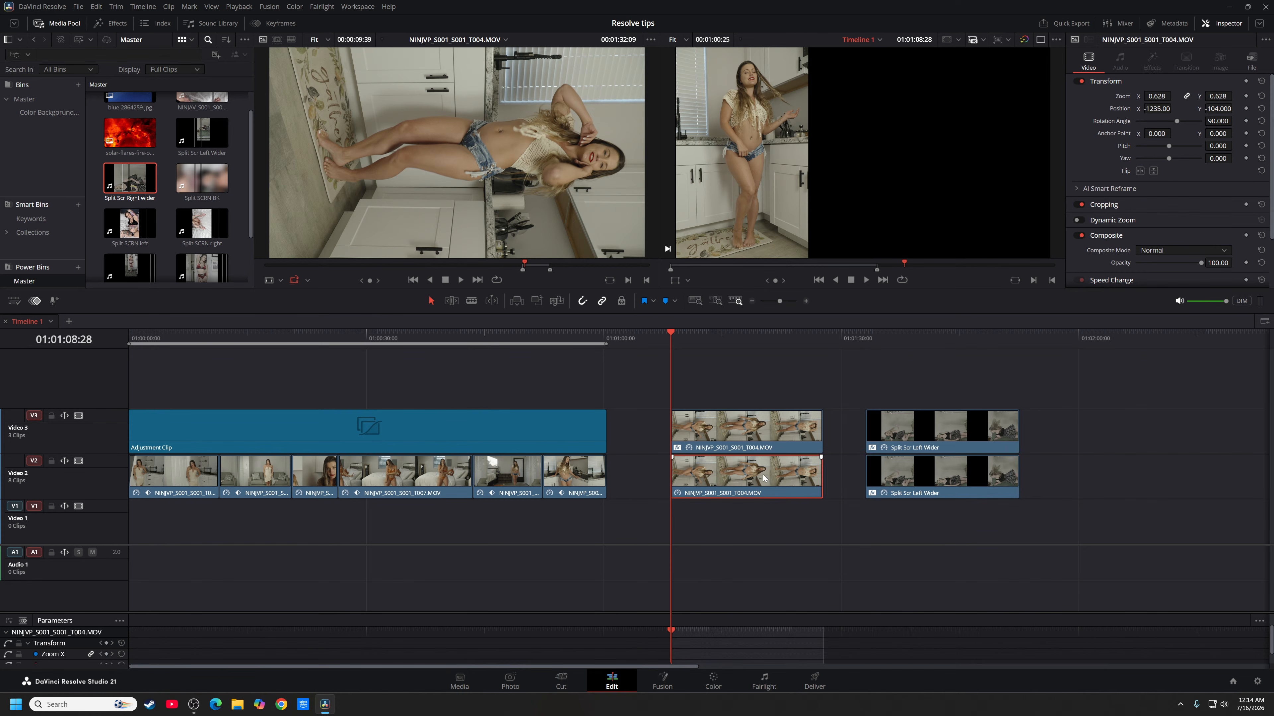
key("alt+v")
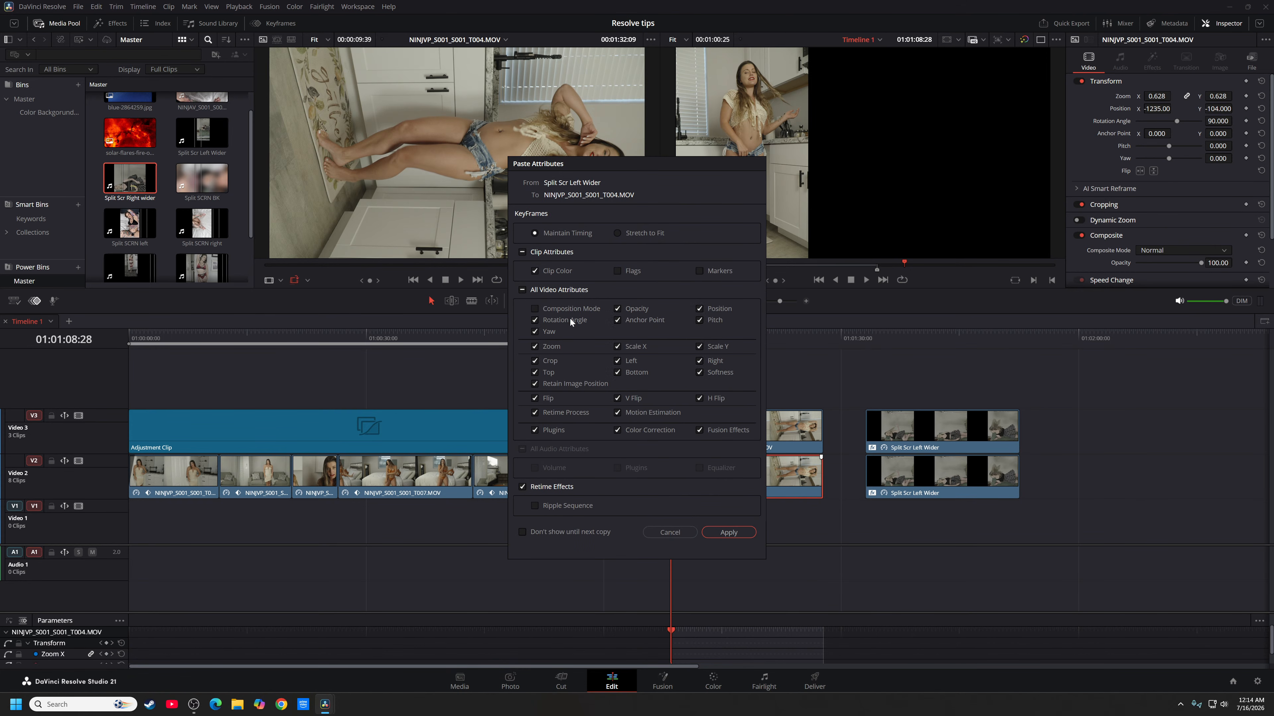
left_click(627, 309)
left_click(728, 532)
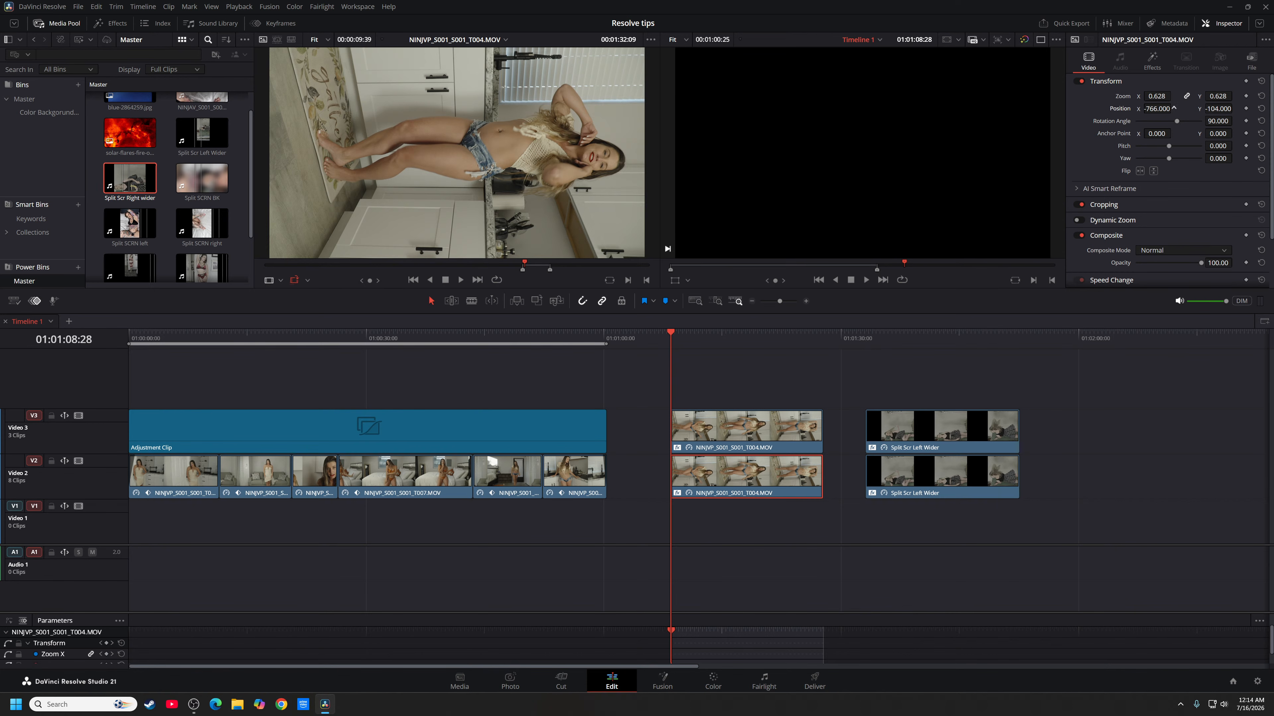
- Try shifting both split-screen clips horizontally, with position X 805 for the upper clip and 387 for the lower one
left_click_drag(1156, 109, 1230, 109)
left_click(699, 431)
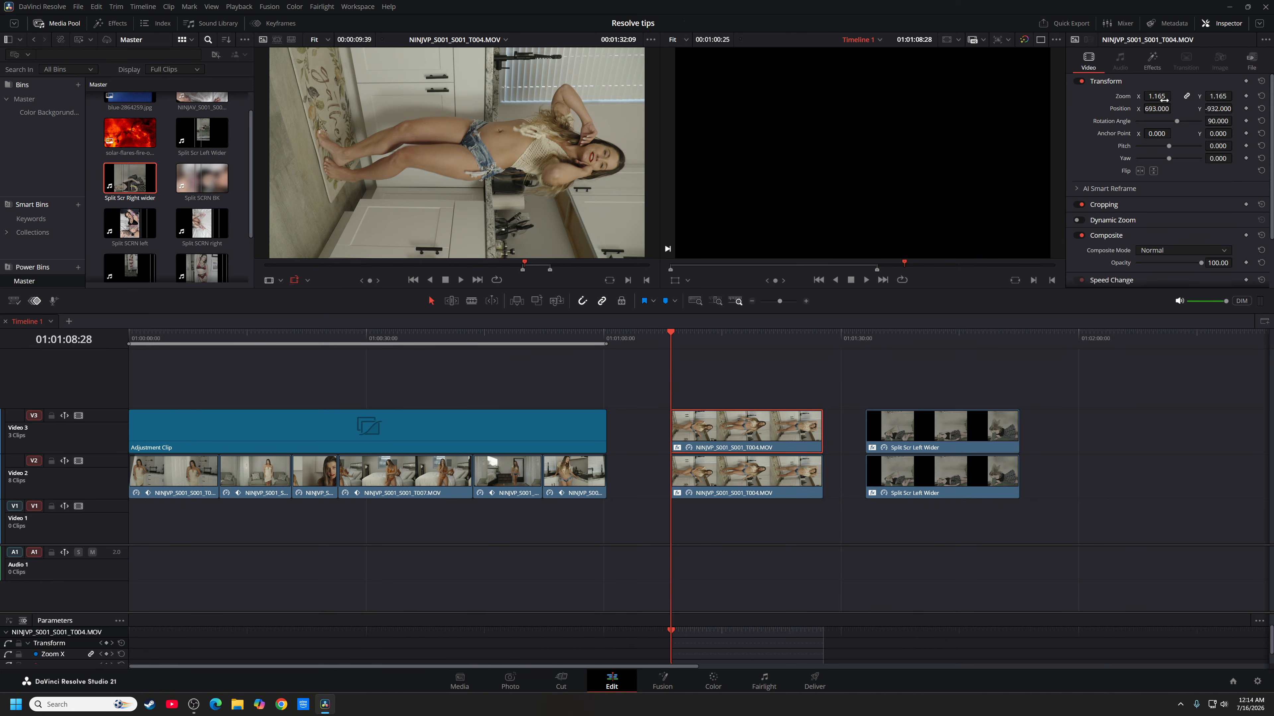
left_click_drag(1152, 108, 1173, 108)
left_click(1152, 60)
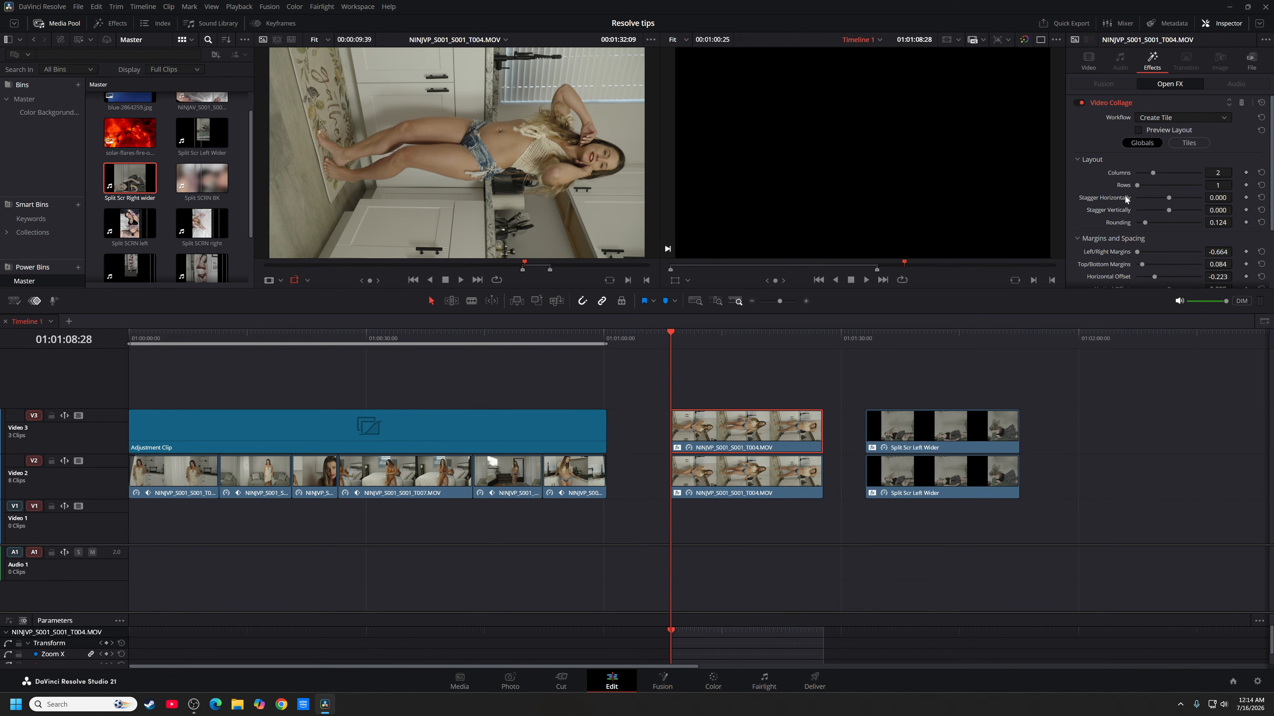
left_click(1087, 65)
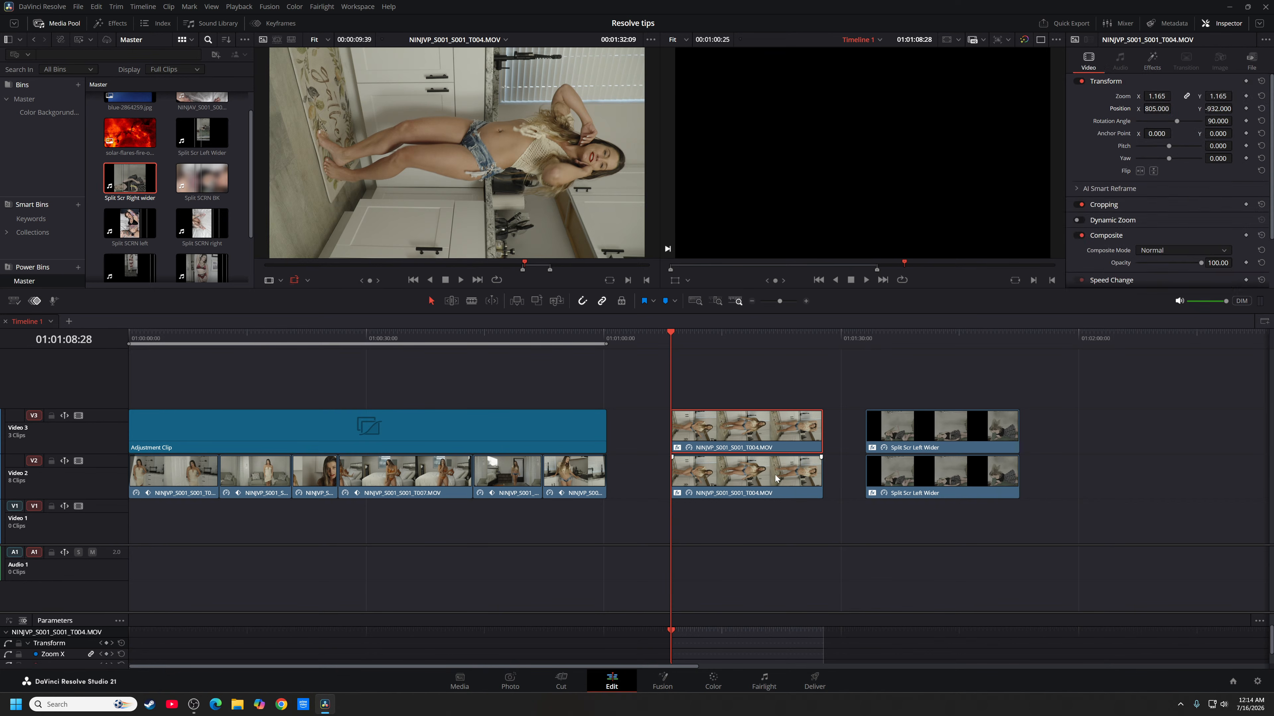
left_click(759, 483)
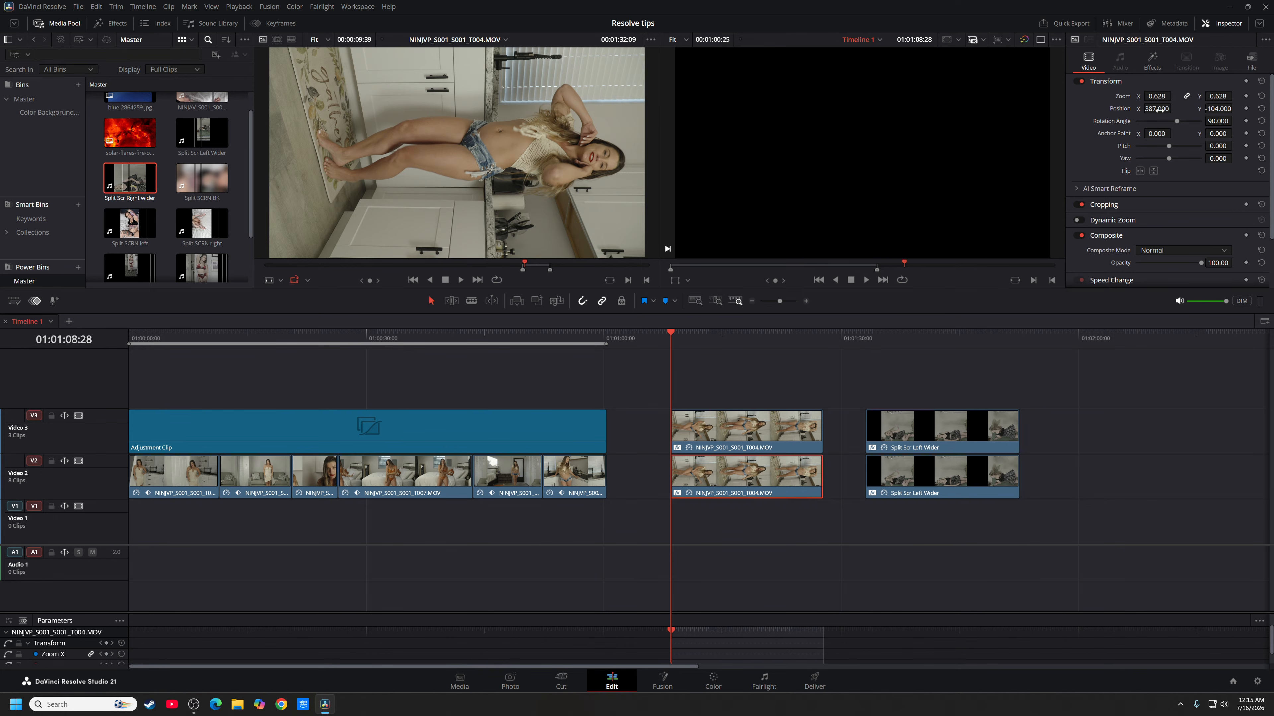
left_click_drag(1159, 110, 1073, 110)
- Undo the position changes and the attribute pastes on both split-screen clips
key("ctrl+z")
key("ctrl+z")
key("ctrl+z")
key("ctrl+z")
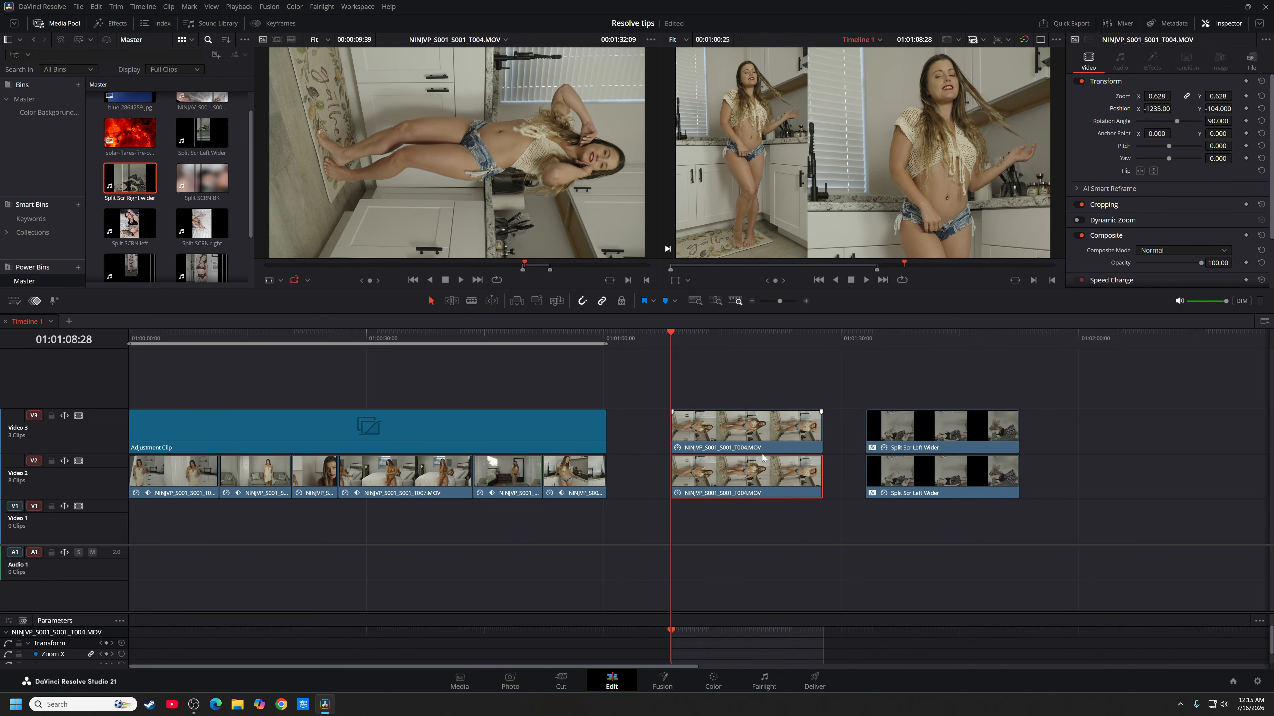
- Paste the Video 3 template's plugins, color correction, Fusion effects and retime attributes onto the upper split-screen clip, excluding transform, crop and flip
left_click(896, 436)
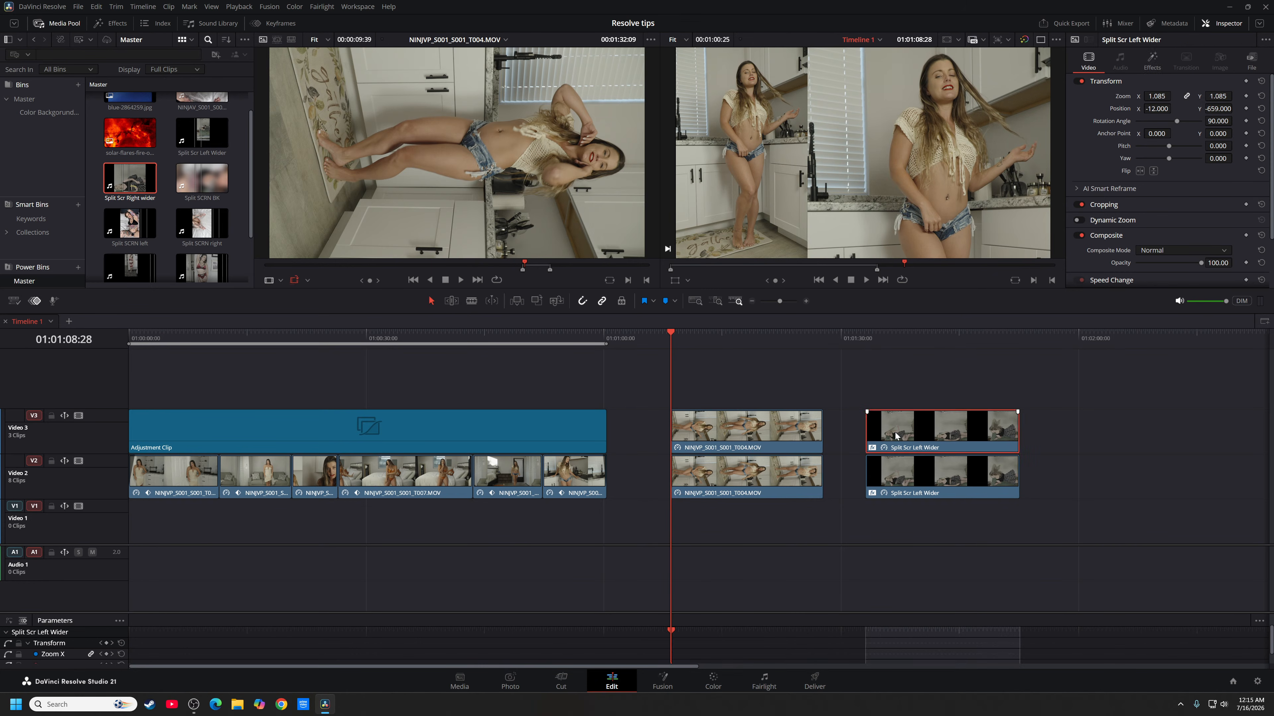
left_click(759, 434)
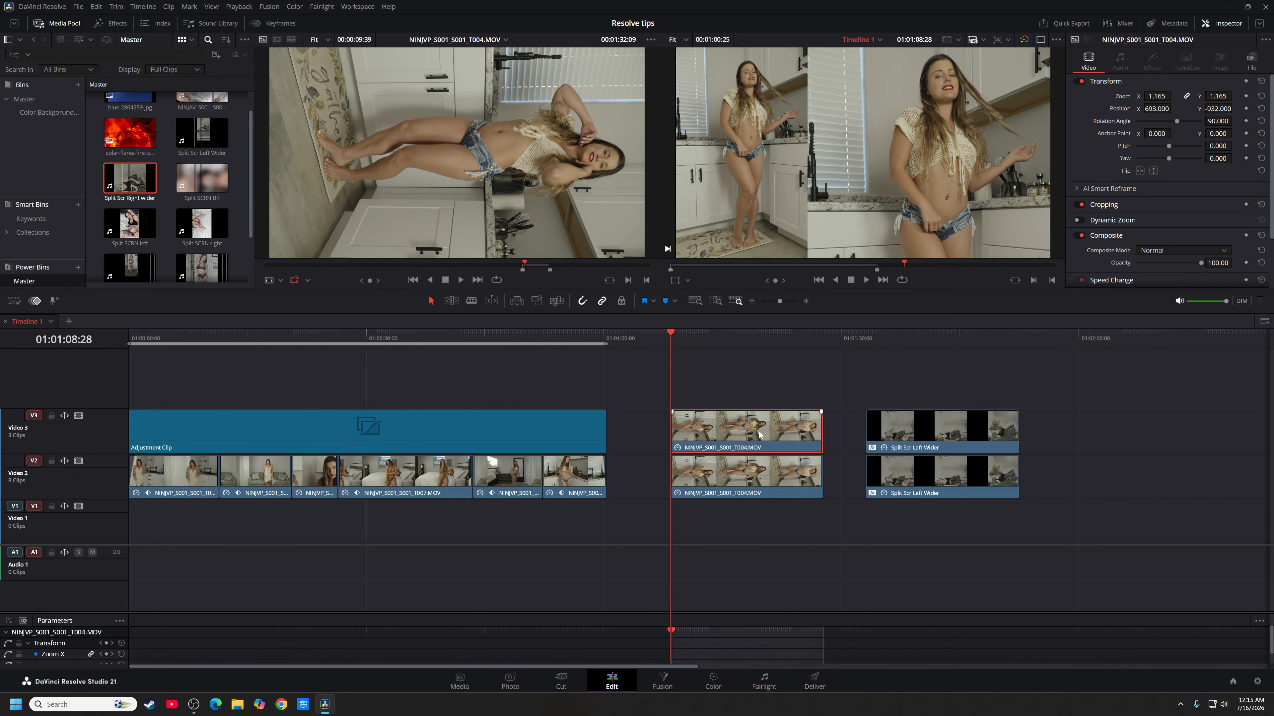
key("alt+v")
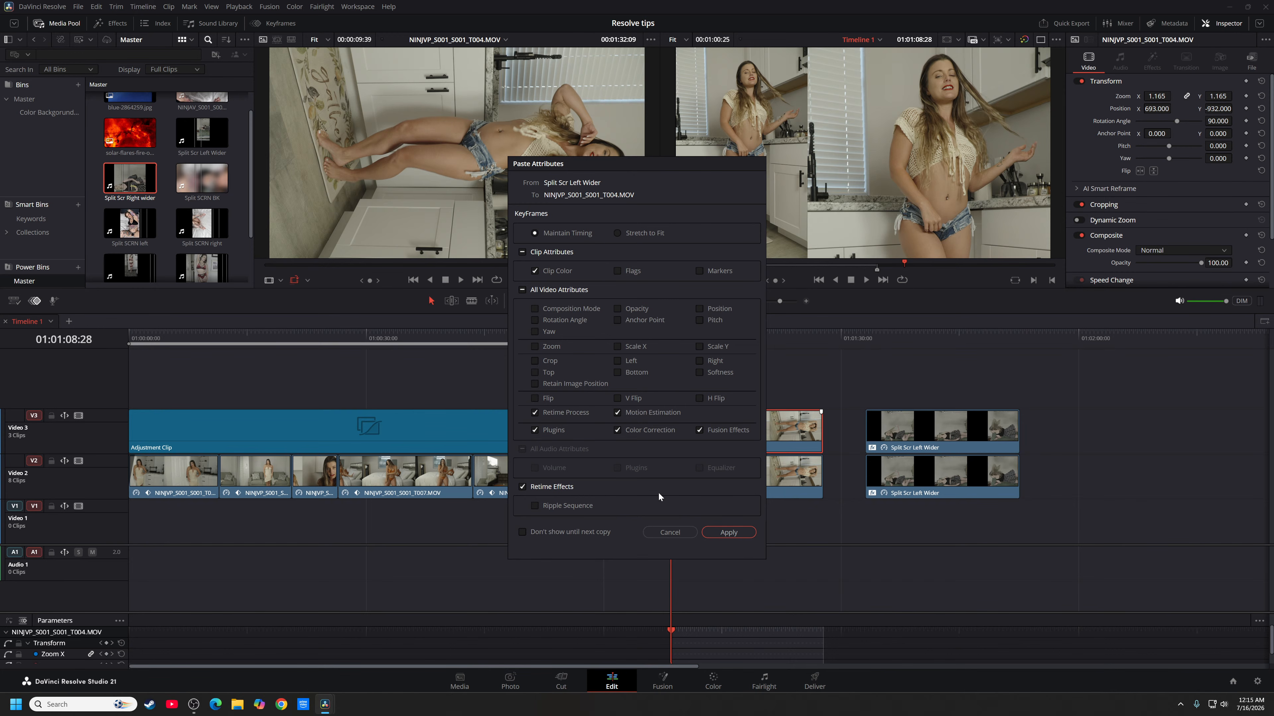
left_click(729, 532)
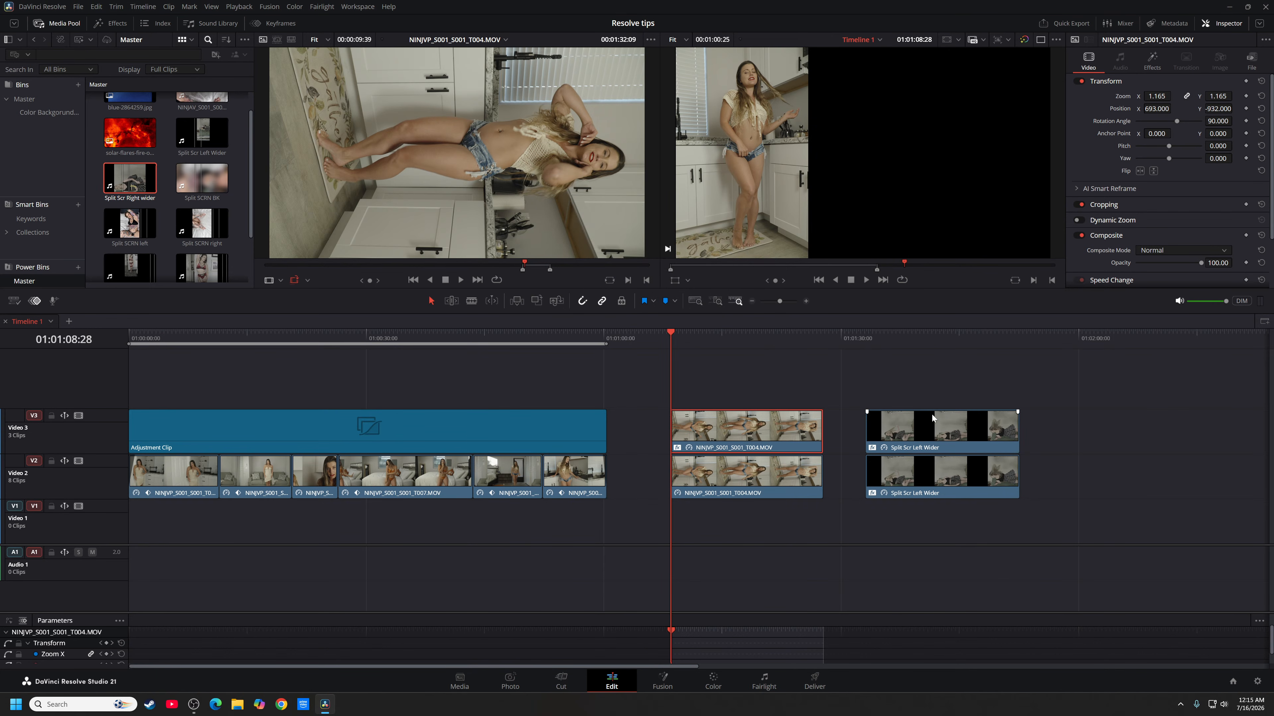
- Paste the Video 2 template's plugins, color correction, Fusion effects and retime attributes onto the lower split-screen clip, excluding position, zoom and crop
left_click(899, 466)
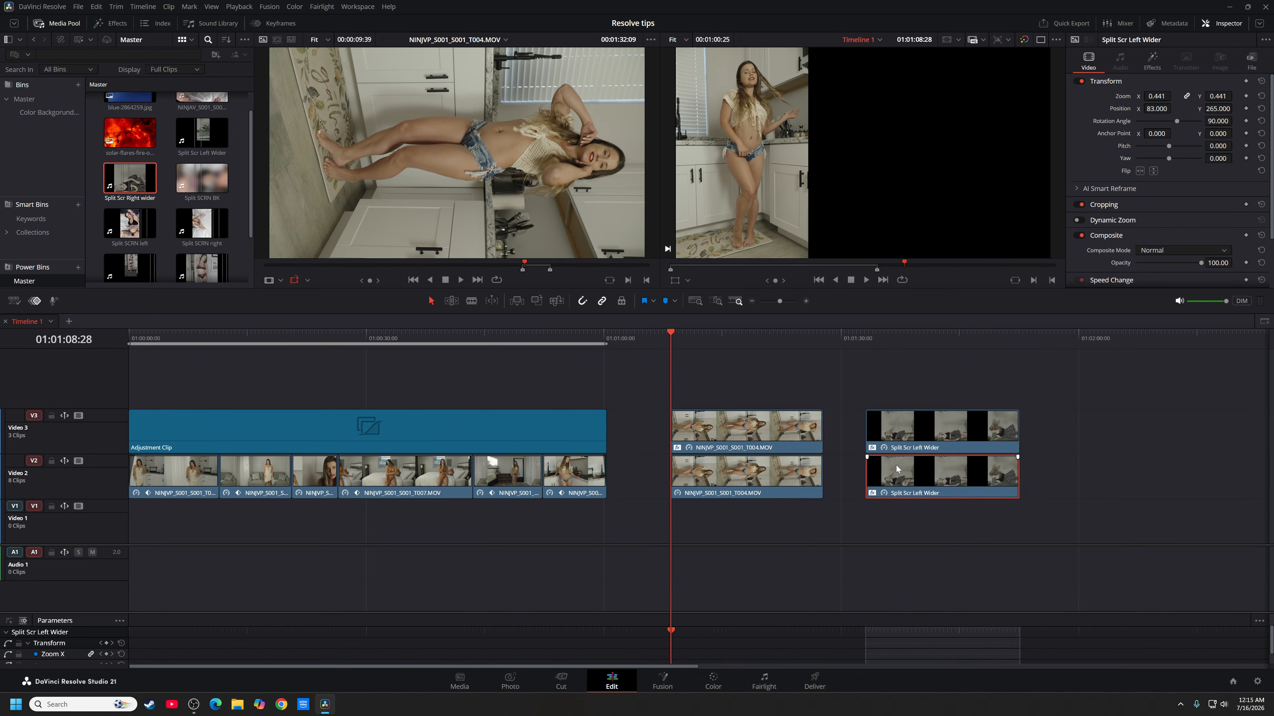
left_click(768, 469)
key("alt+v")
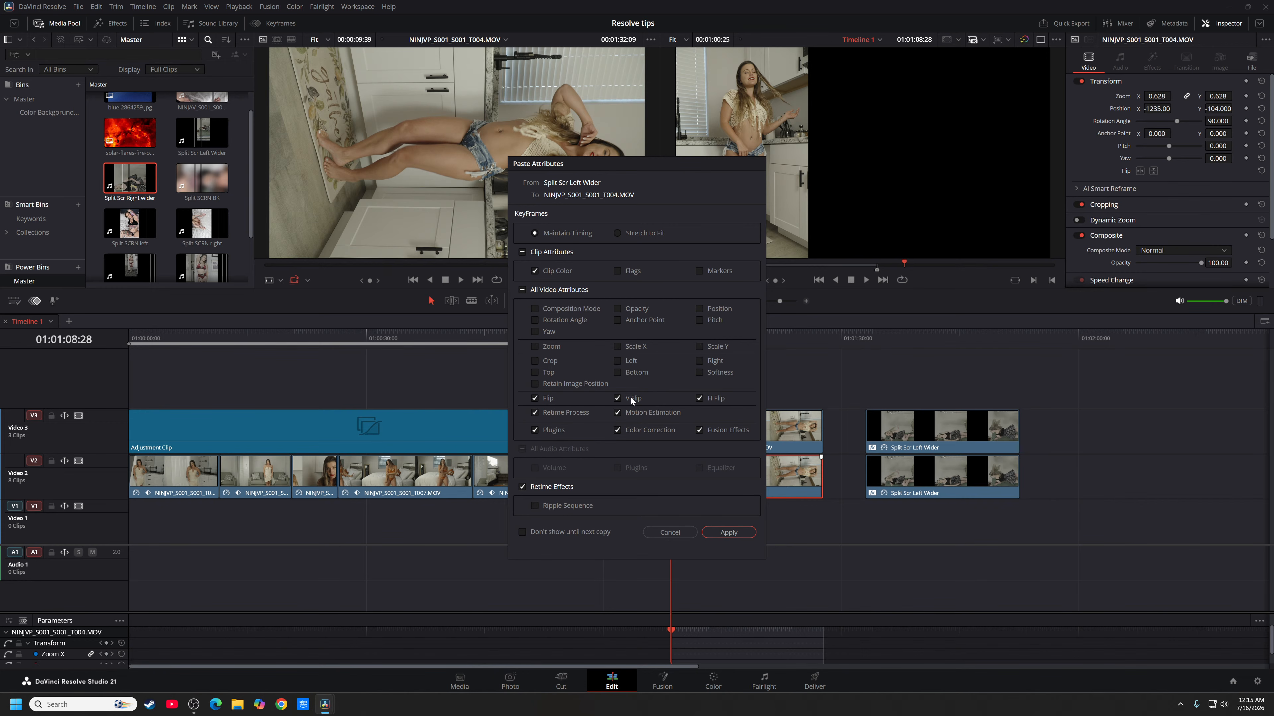
left_click(728, 533)
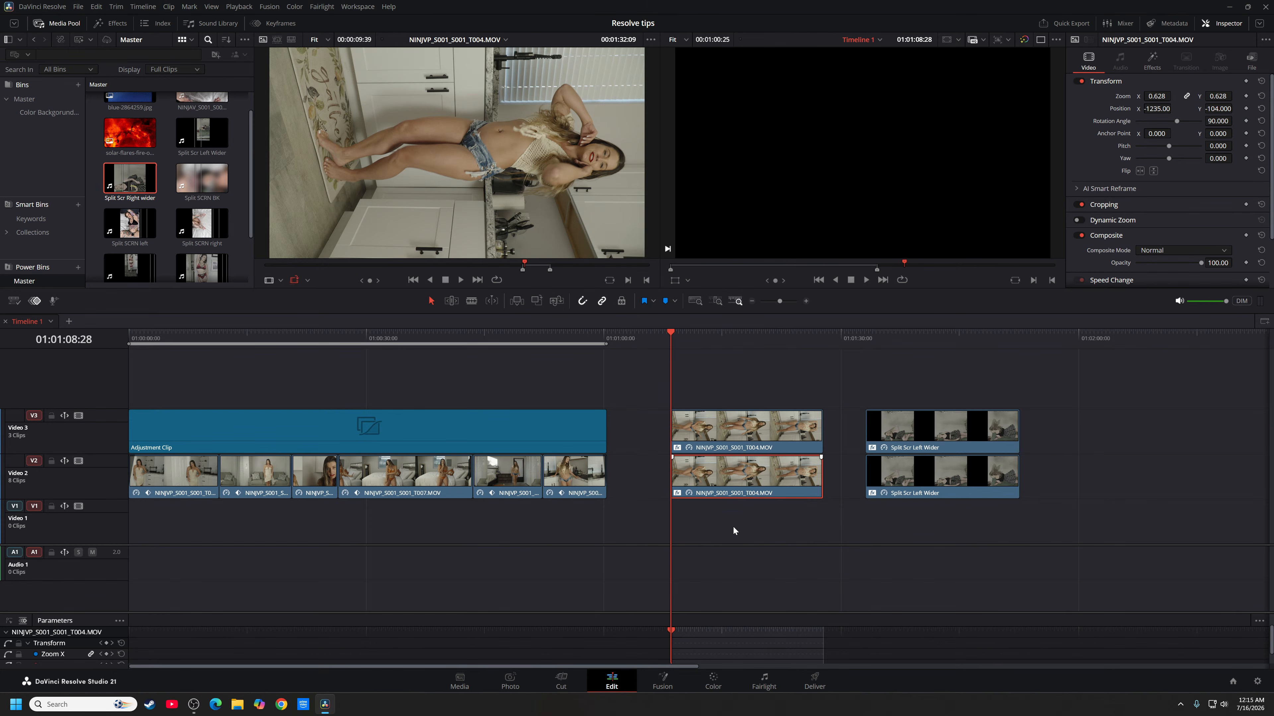
- Move the playhead to 01:01:11:06 and set the lower split-screen clip's zoom to 0.318 and position to X 66, Y 378
mouse_move(1154, 111)
left_mouse_down()
mouse_move(1214, 110)
mouse_move(1118, 111)
mouse_move(1134, 111)
left_mouse_up()
left_click_drag(708, 334, 692, 340)
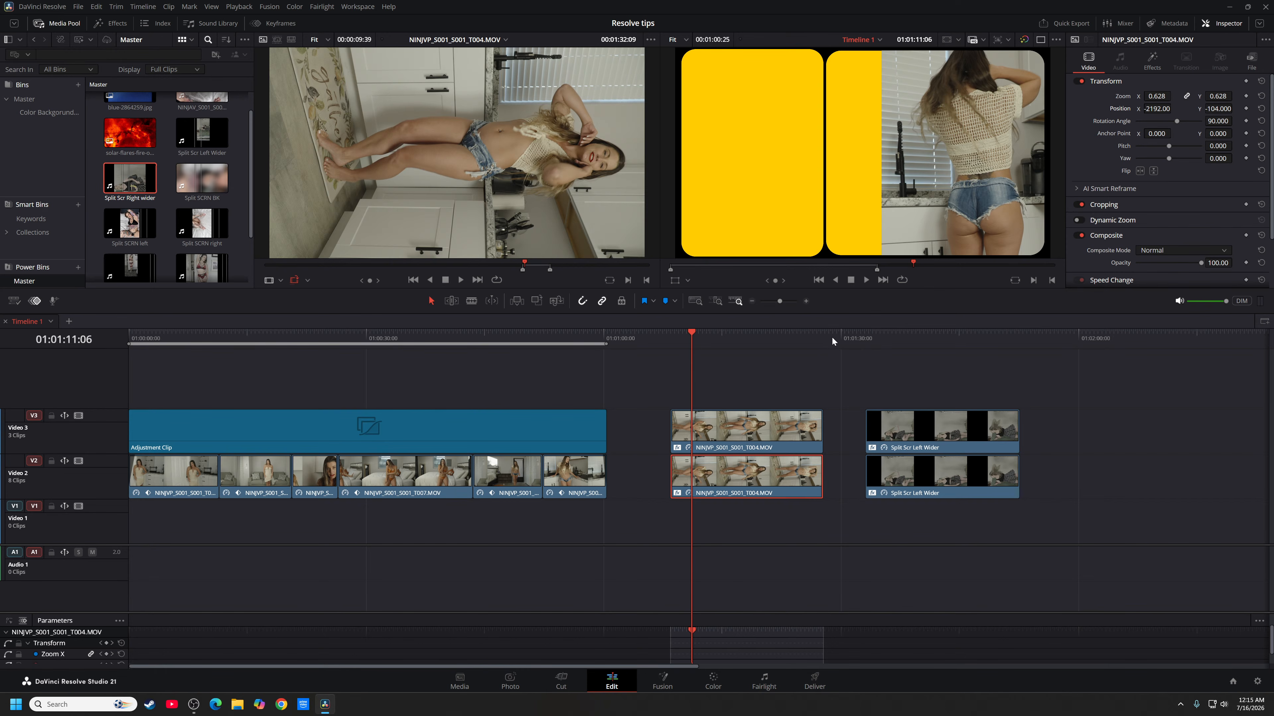
key("ctrl+z")
mouse_move(1158, 108)
left_mouse_down()
mouse_move(1177, 108)
mouse_move(1153, 95)
mouse_move(1229, 112)
mouse_move(1173, 109)
left_mouse_up()
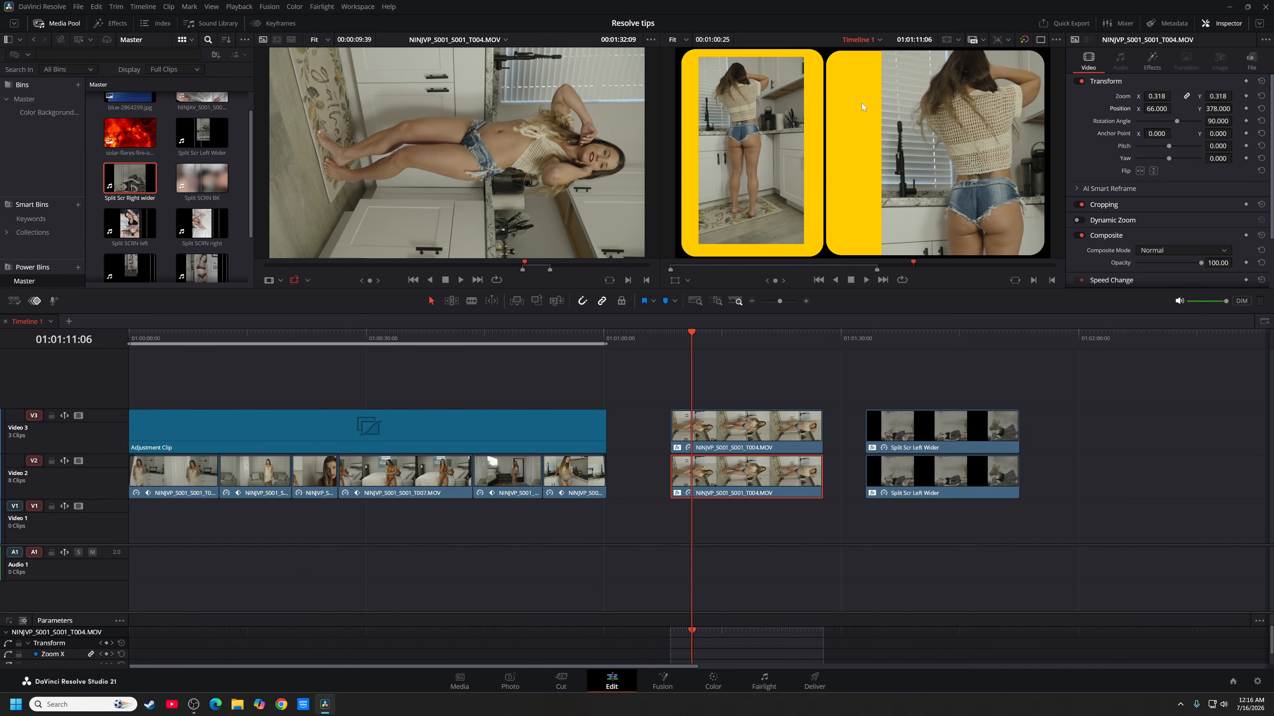
- Enlarge the lower split-screen clip to fill its tile, with zoom 0.415 and position X 75.8, Y 272
left_click(1152, 62)
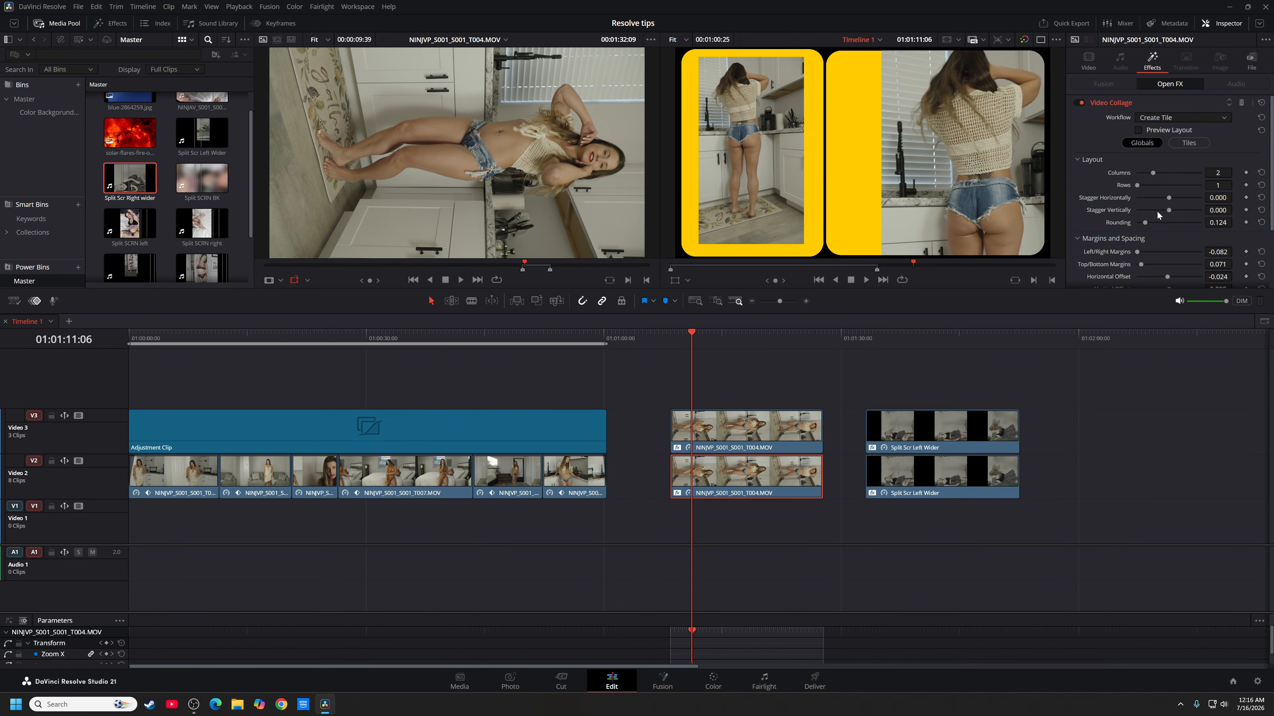
left_click(1090, 62)
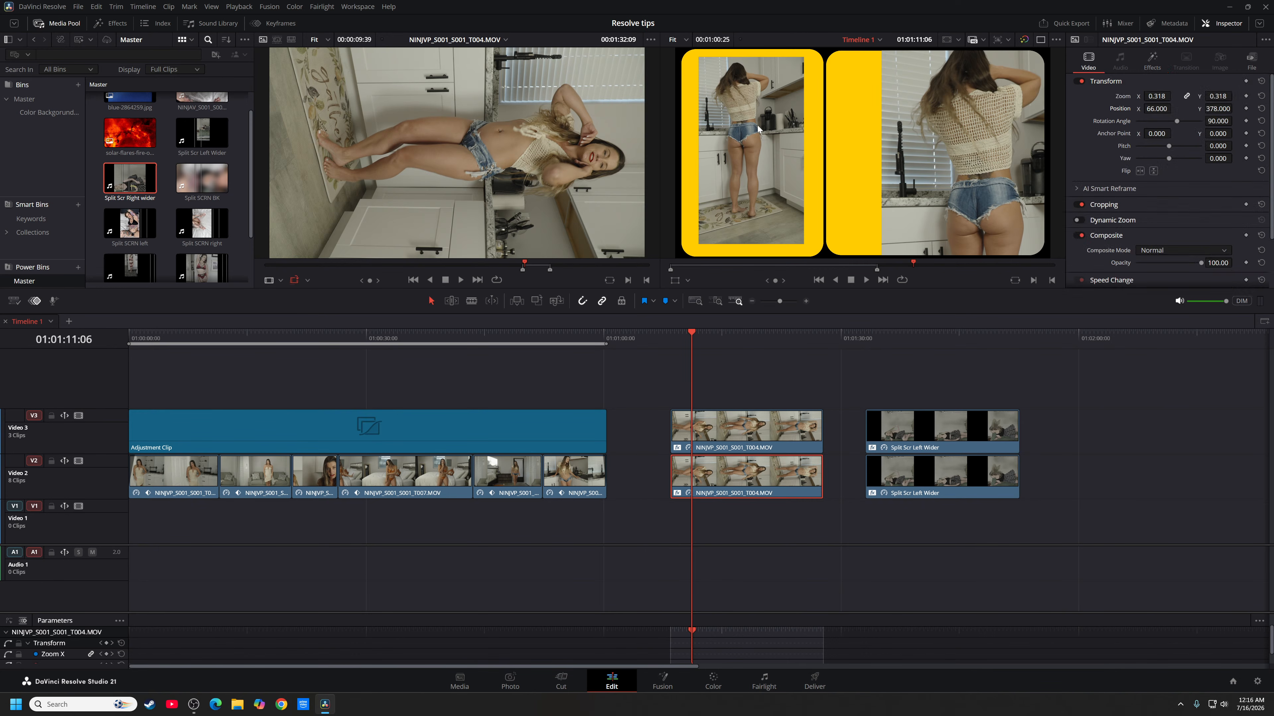
mouse_move(1158, 95)
left_mouse_down()
mouse_move(1234, 109)
mouse_move(1170, 108)
left_mouse_up()
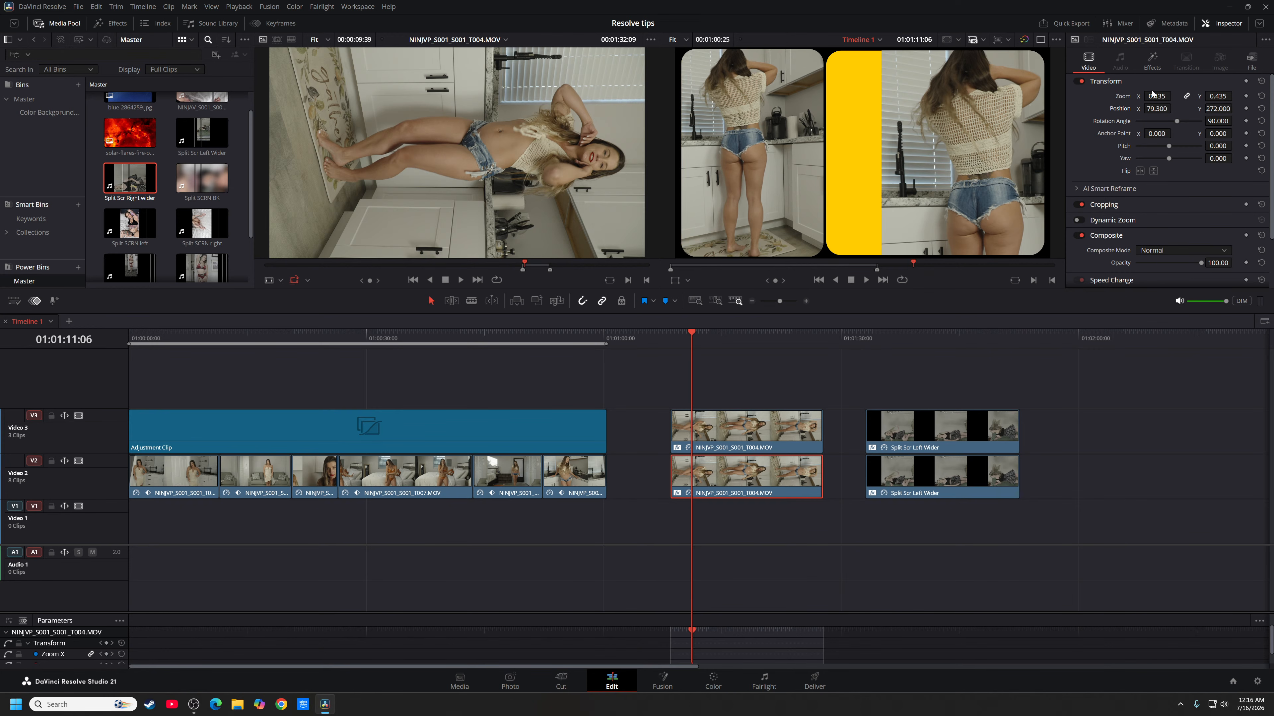
left_click_drag(1156, 96, 1170, 107)
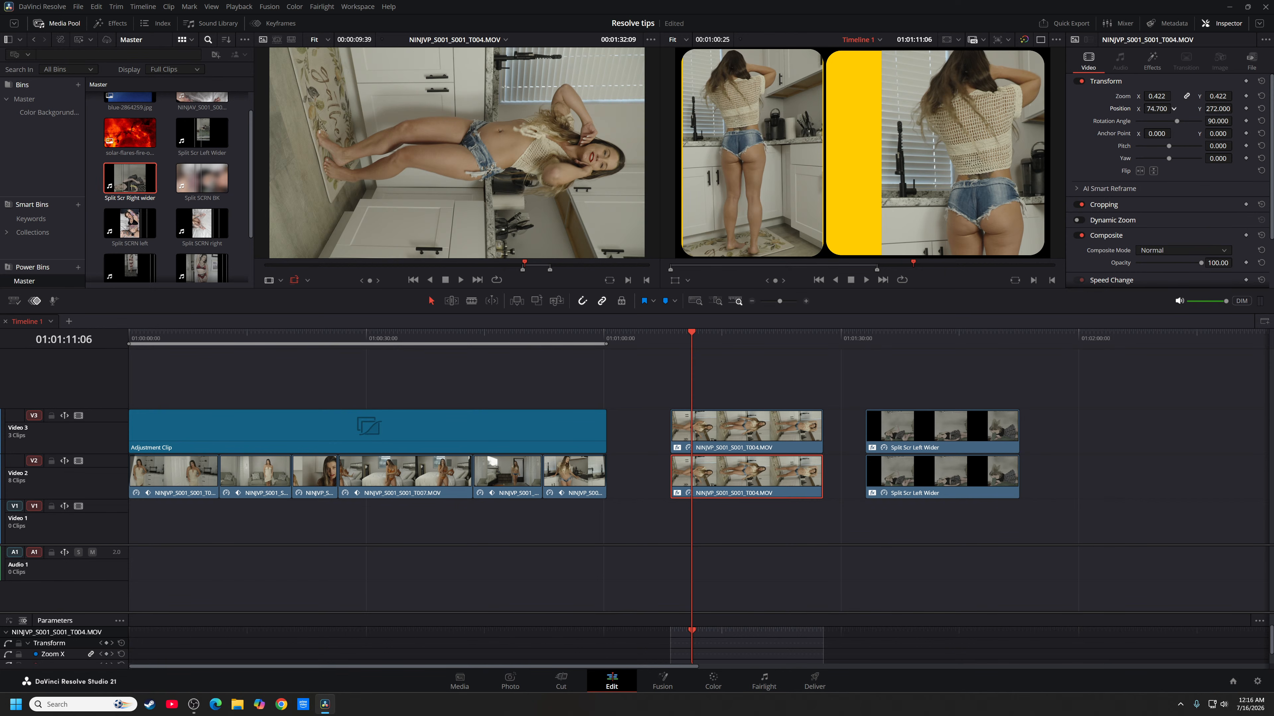
left_click_drag(1157, 109, 1149, 97)
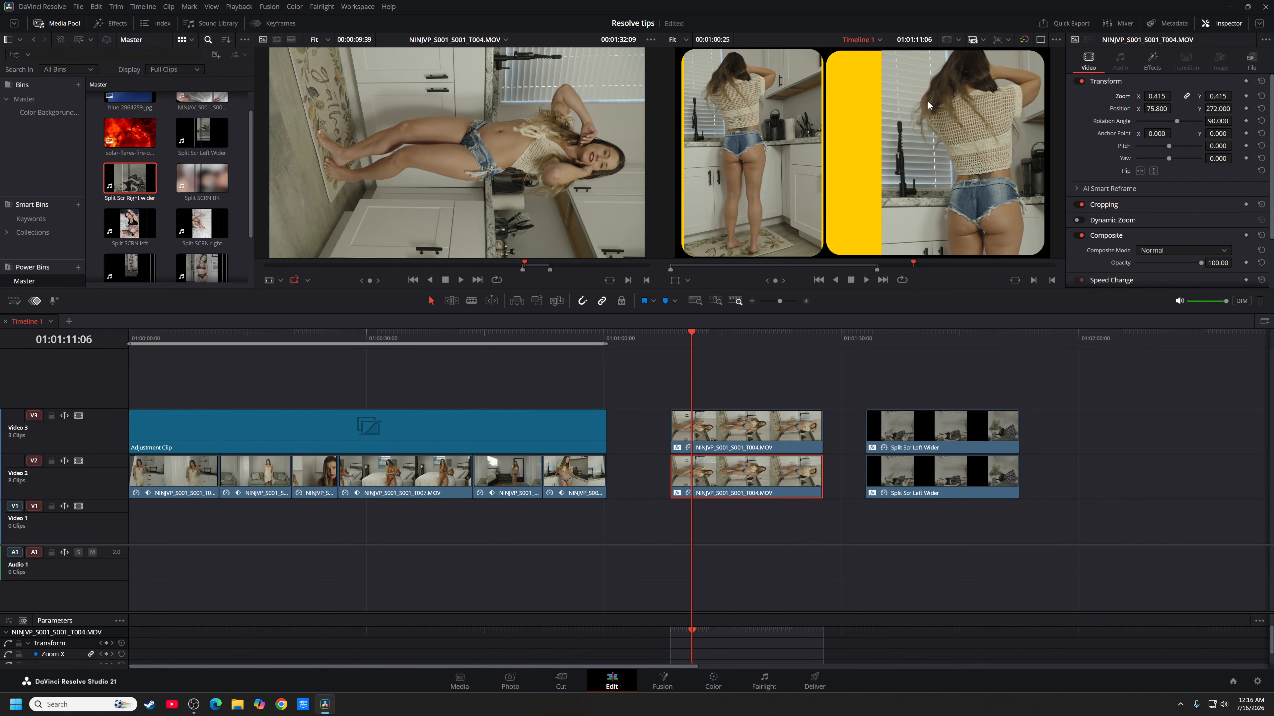
- Set the Video Collage vertical offset of the lower split-screen clip to 0.012
left_click(1148, 70)
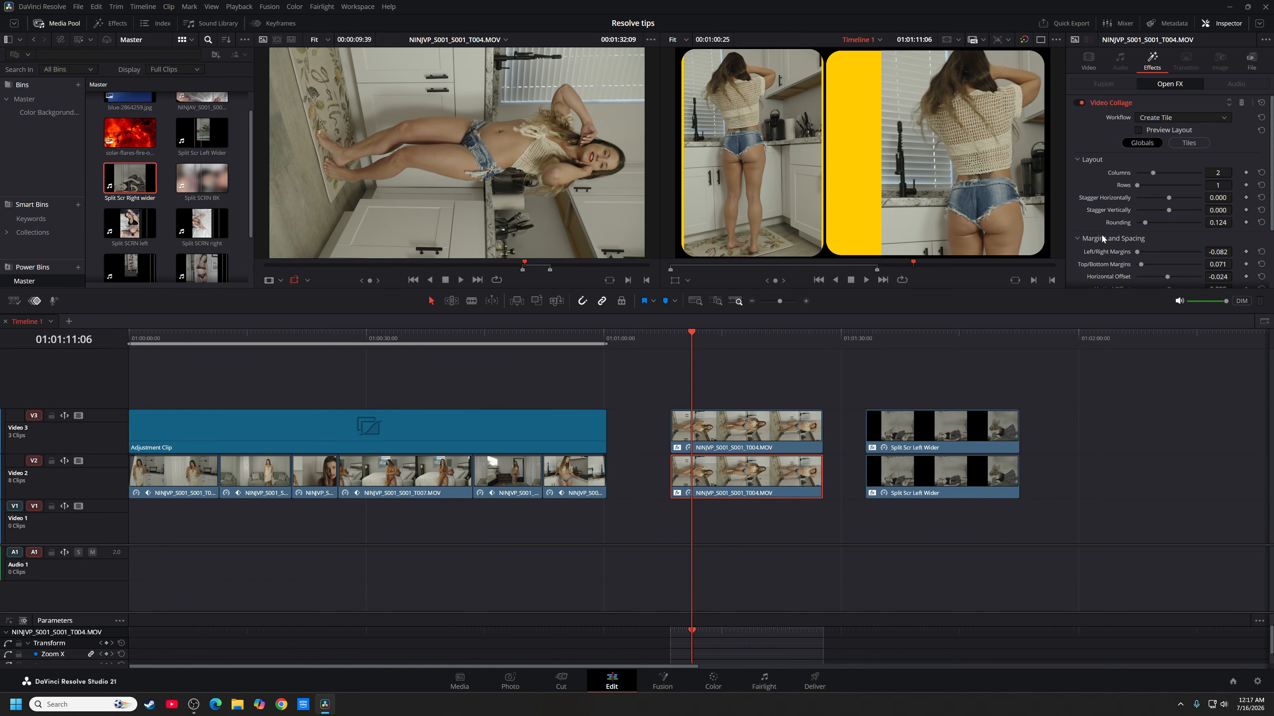
scroll(1108, 233, "down", 3)
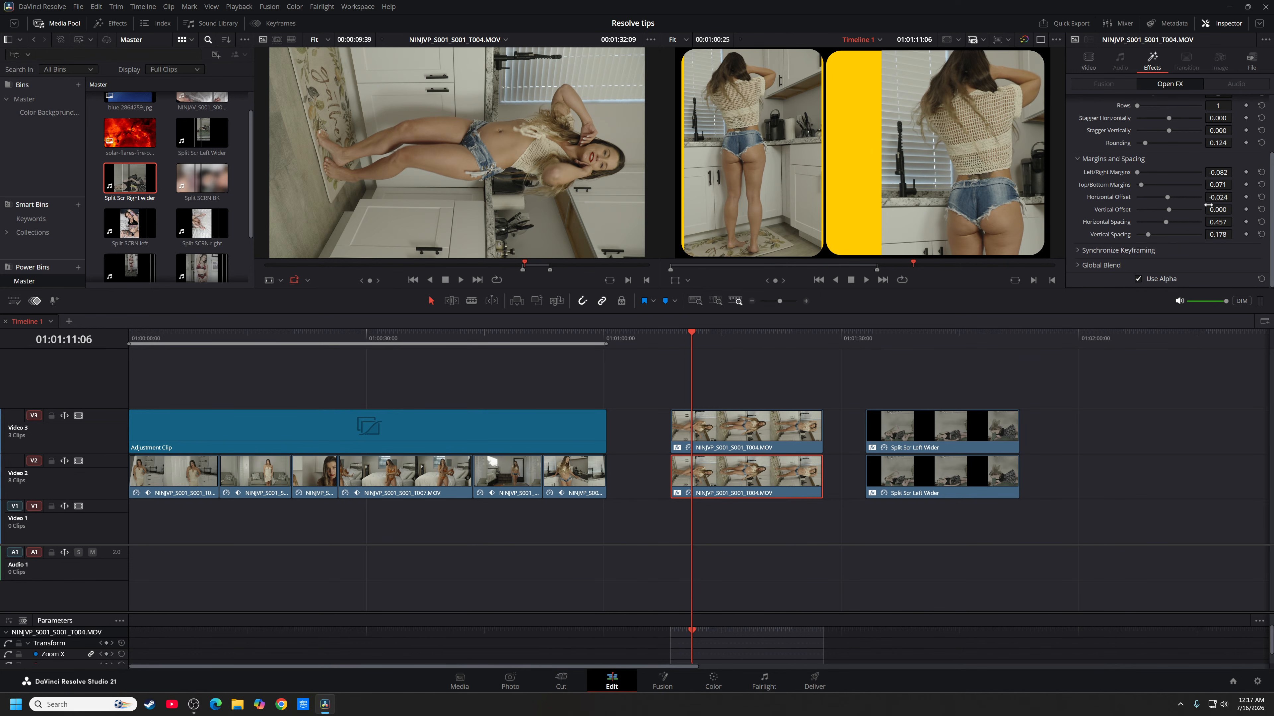
left_click_drag(1207, 201, 1238, 208)
left_click(1235, 196)
left_click(1234, 196)
left_click(1235, 197)
left_click(1234, 197)
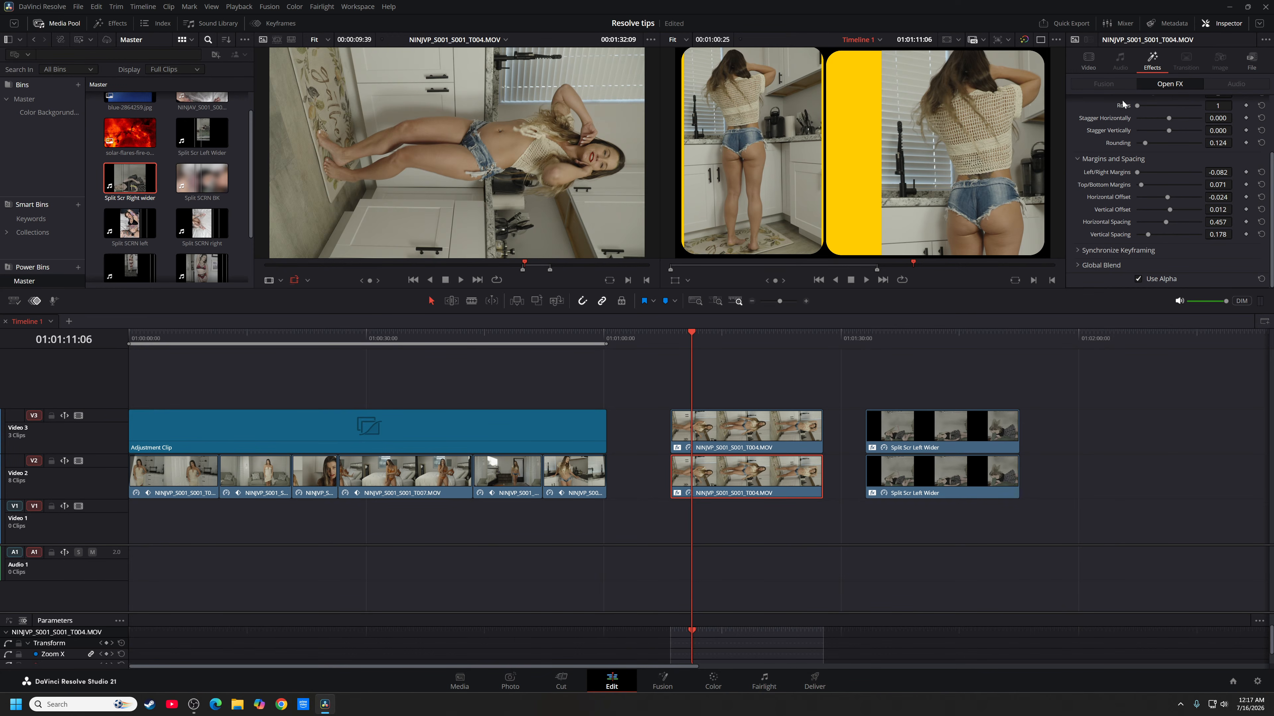
- Set the lower split-screen clip's zoom to 0.397 and position X to 926.8, and its Video Collage vertical offset to 0.003
left_click(1089, 61)
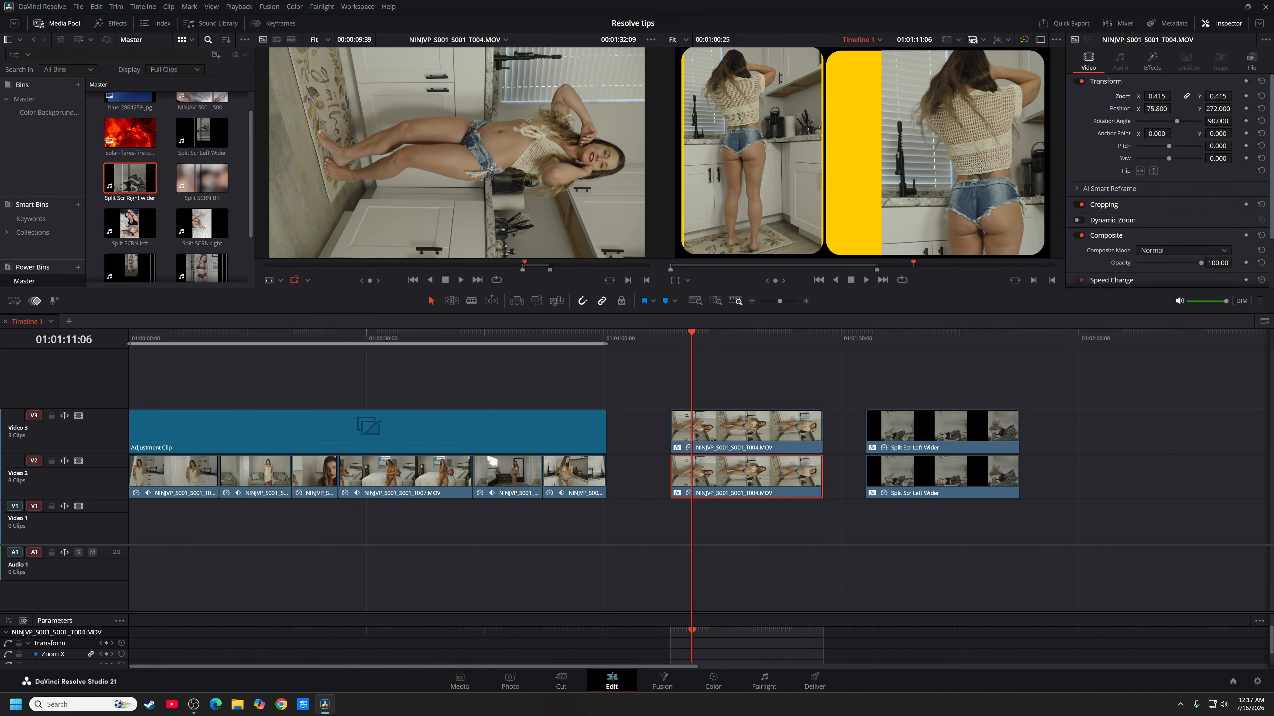
left_click_drag(1160, 96, 1256, 108)
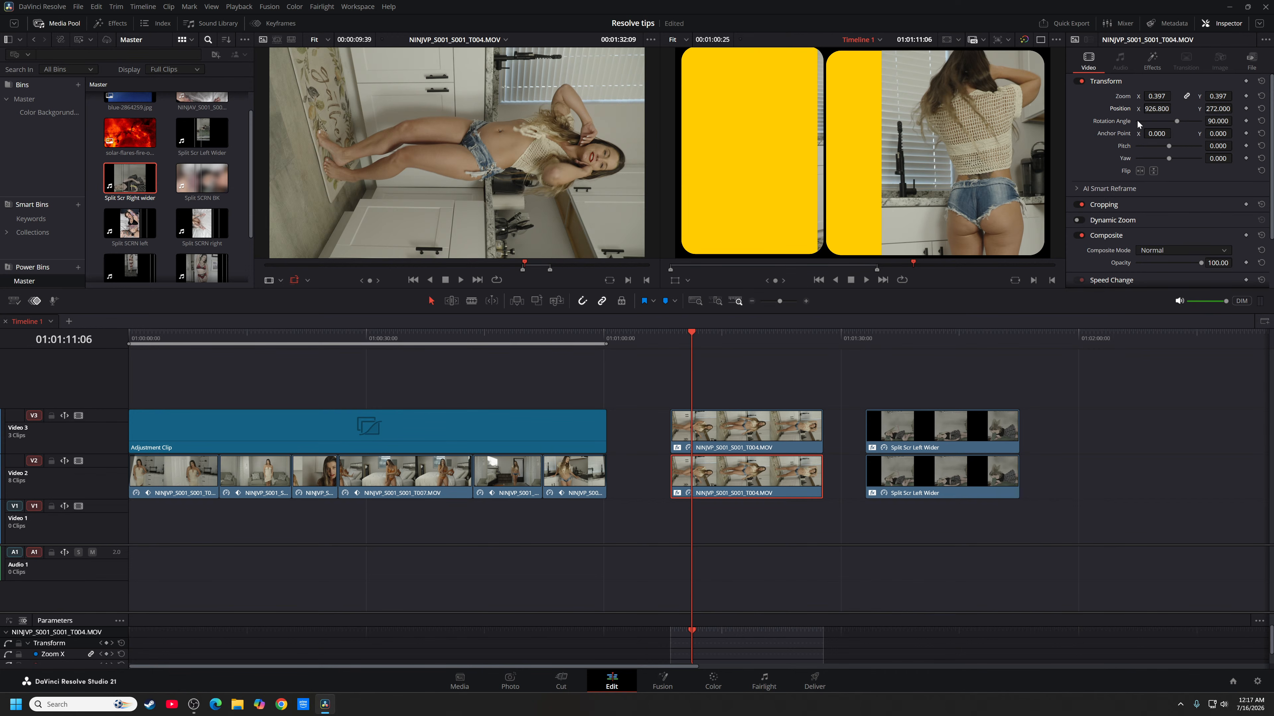
left_click(1141, 62)
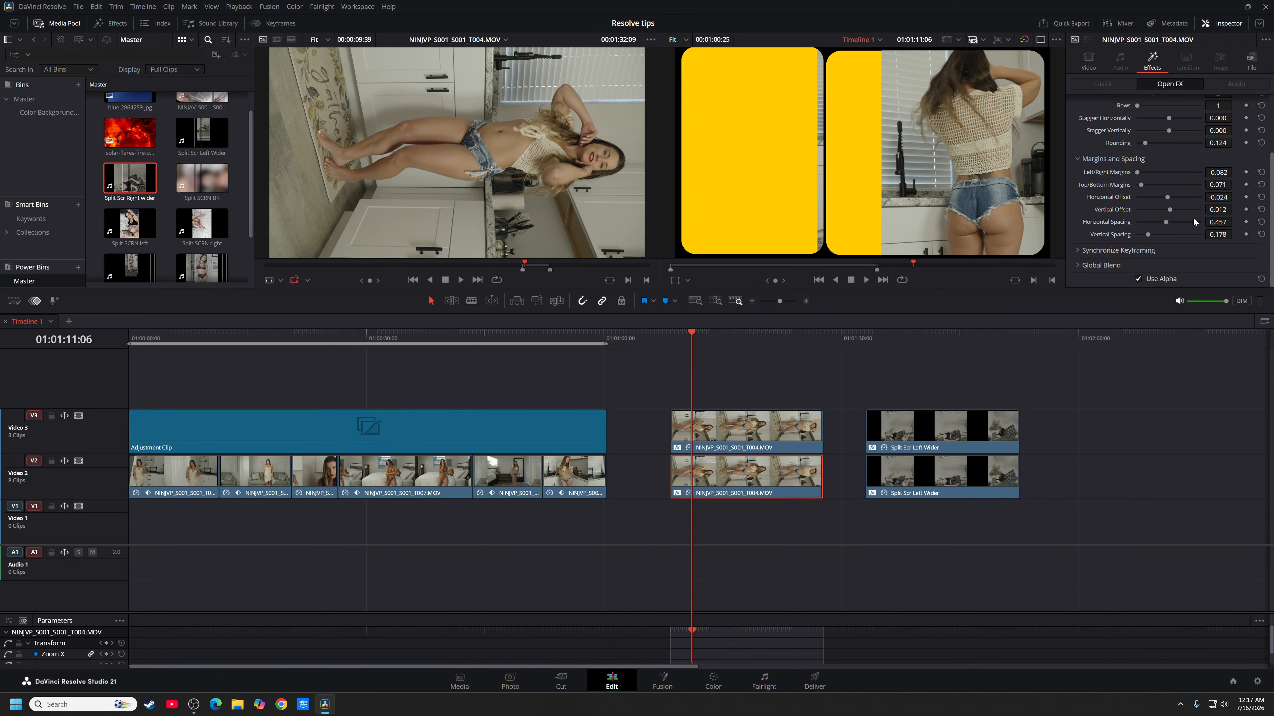
left_click_drag(1215, 211, 1235, 210)
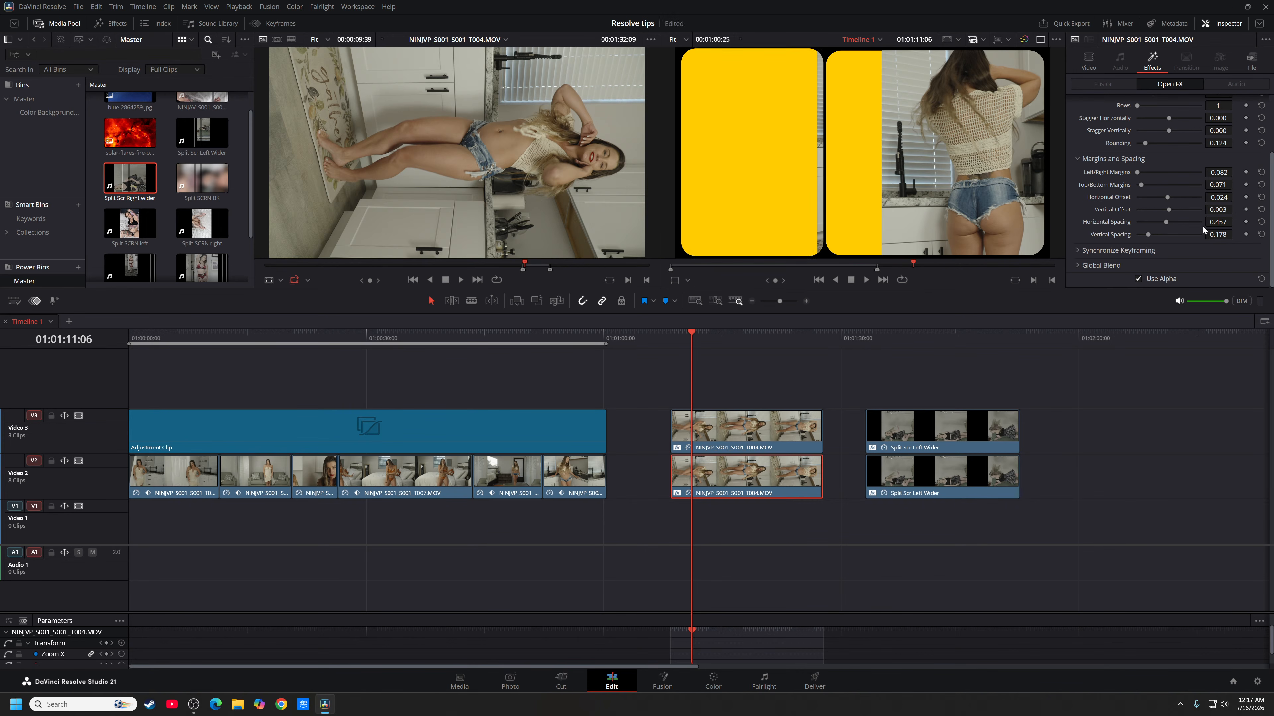
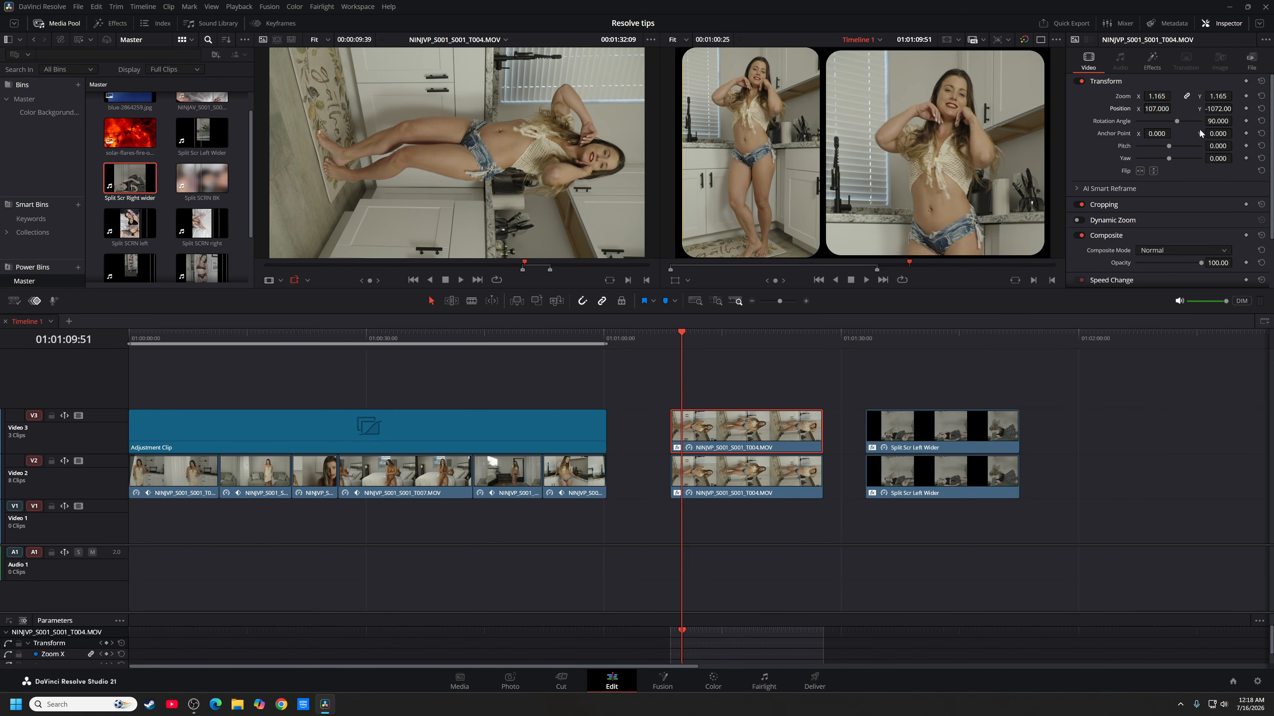
- Set the position Y of the upper split-screen clip on Video 3 to -949
left_click_drag(1216, 109, 1235, 108)
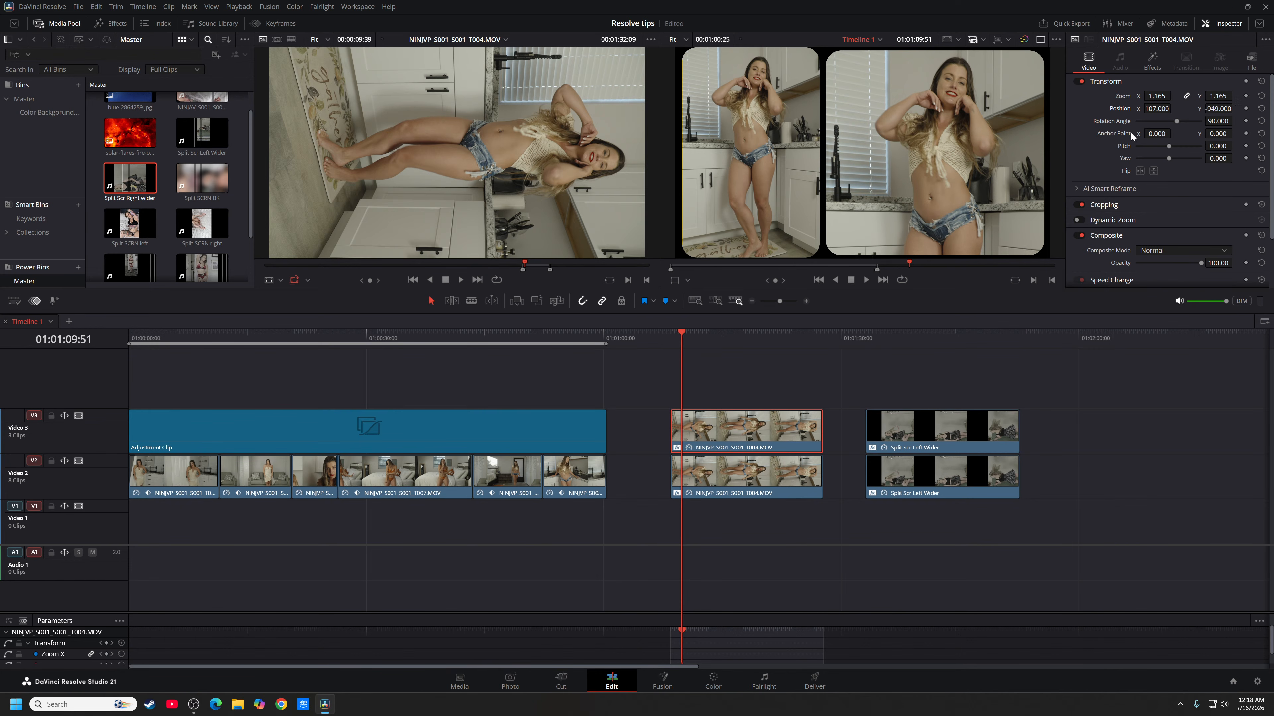
- Set the upper split-screen clip's Video Collage vertical spacing to 0.162 and horizontal offset to -0.225
left_click(1149, 62)
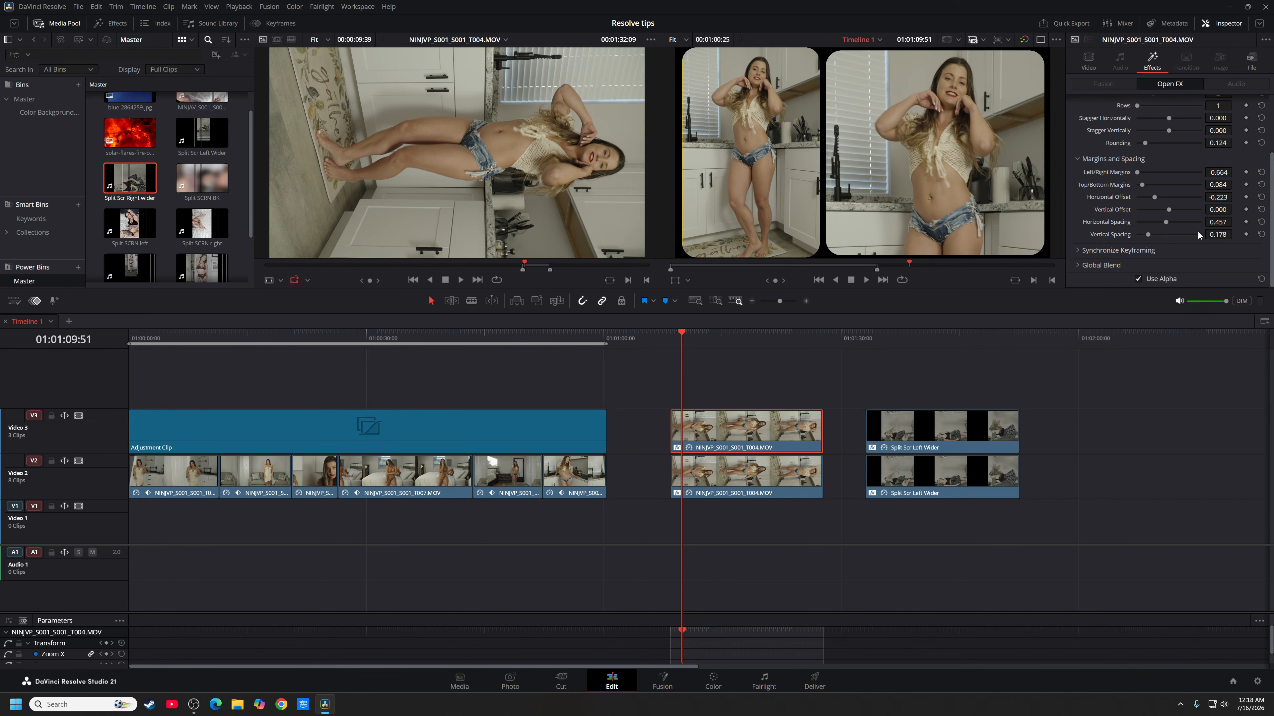
left_click_drag(1218, 235, 1235, 234)
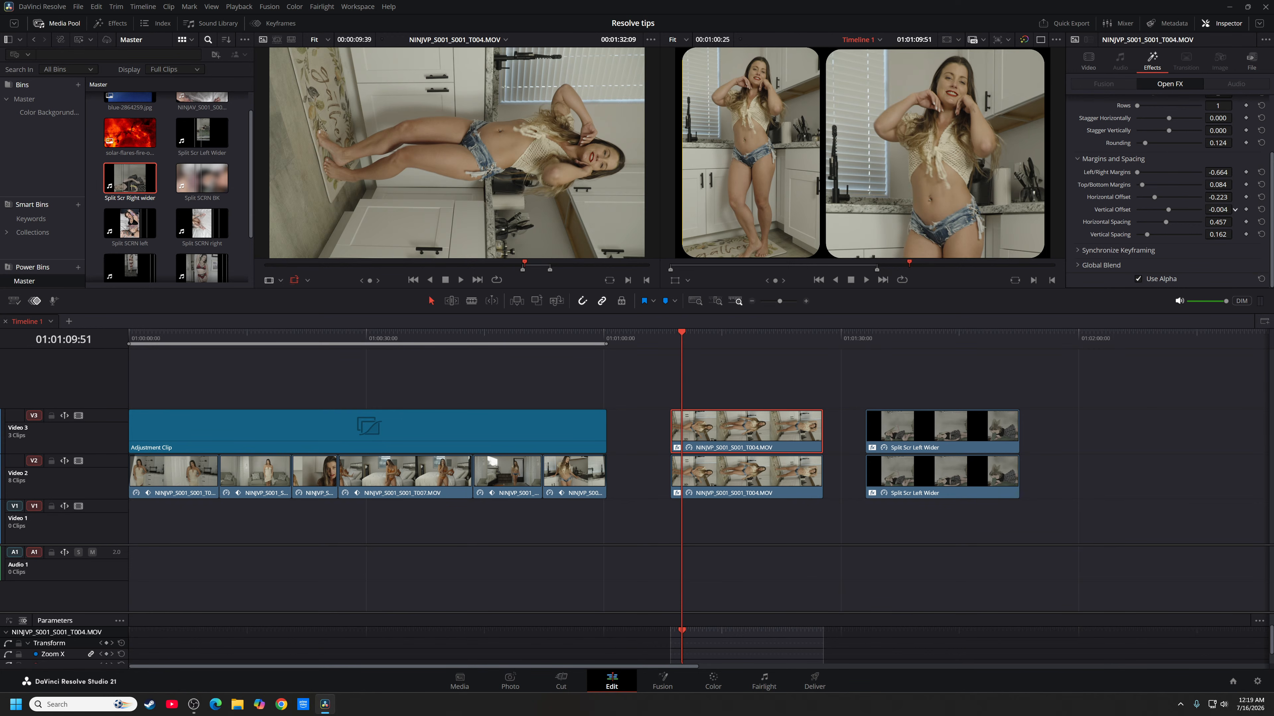
mouse_move(1218, 209)
left_mouse_down()
mouse_move(1235, 209)
mouse_move(1218, 208)
left_mouse_up()
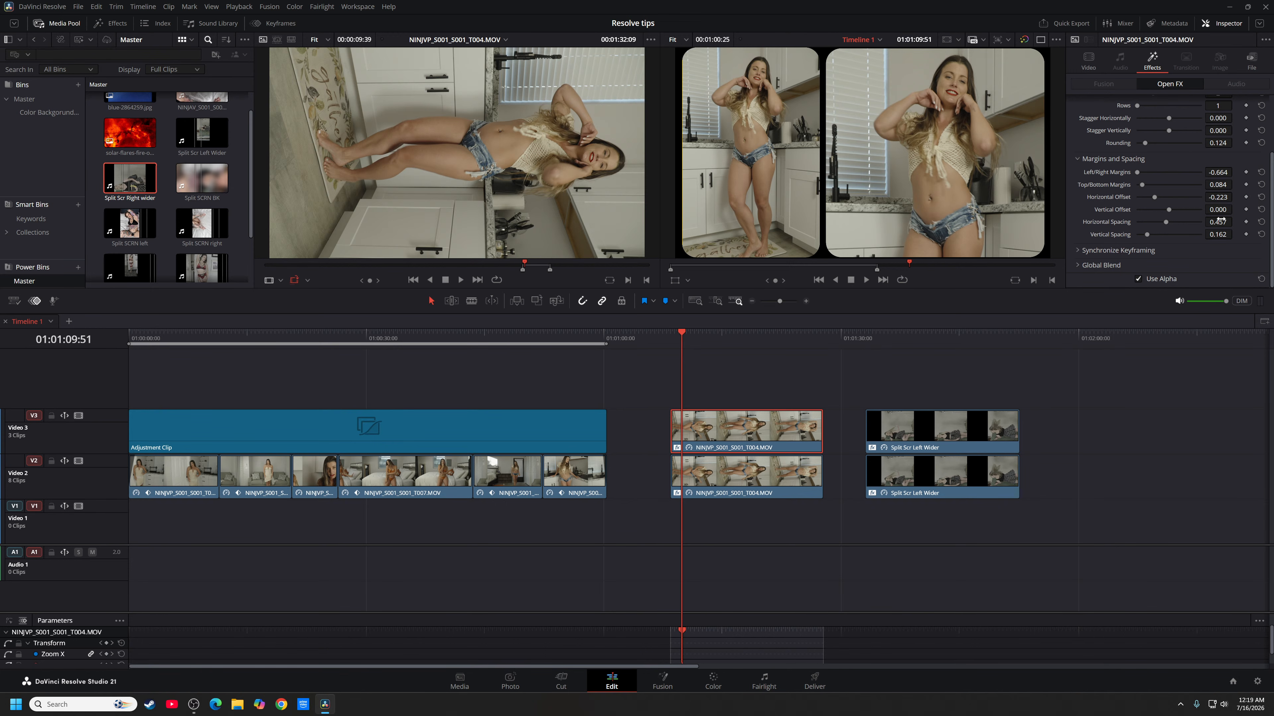
left_click_drag(1219, 221, 1236, 221)
left_click_drag(1218, 222, 1224, 225)
left_click_drag(1235, 197, 1236, 197)
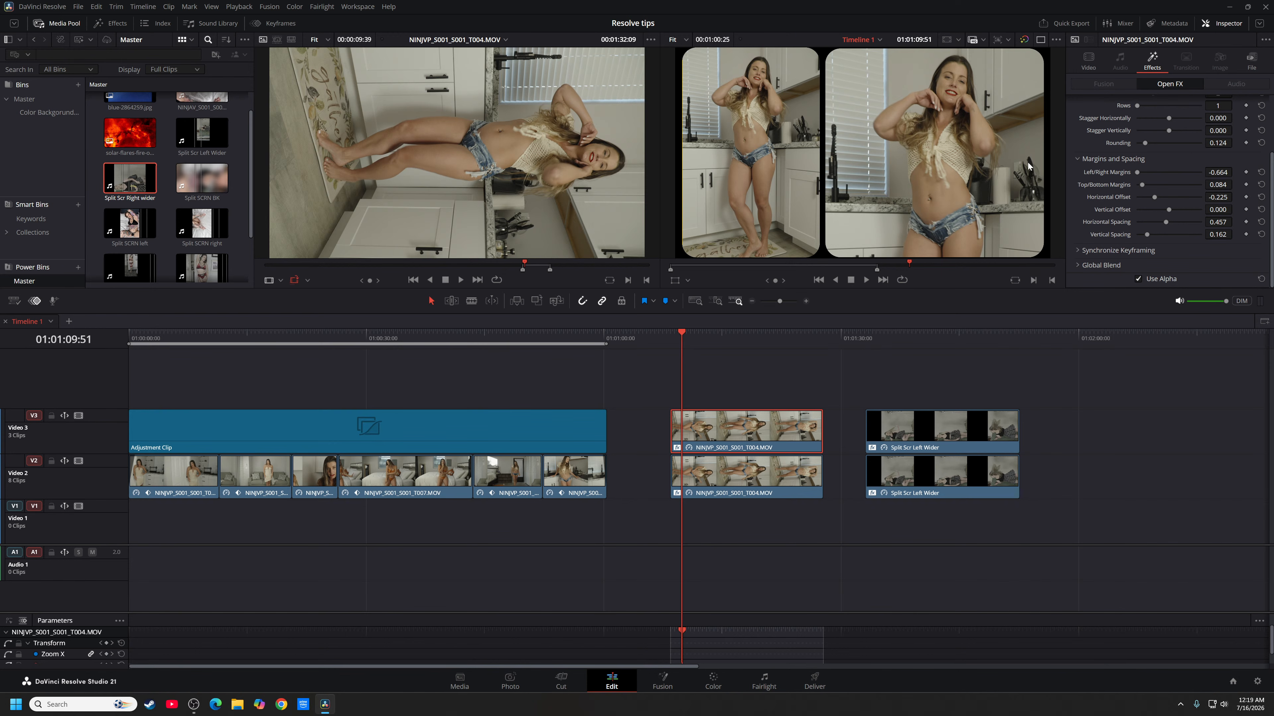
- Switch the lower split-screen clip's Video Collage pre-set animation from Shrink to Fly, with its tile entering from the left
left_click_drag(682, 331, 676, 331)
left_click(675, 331)
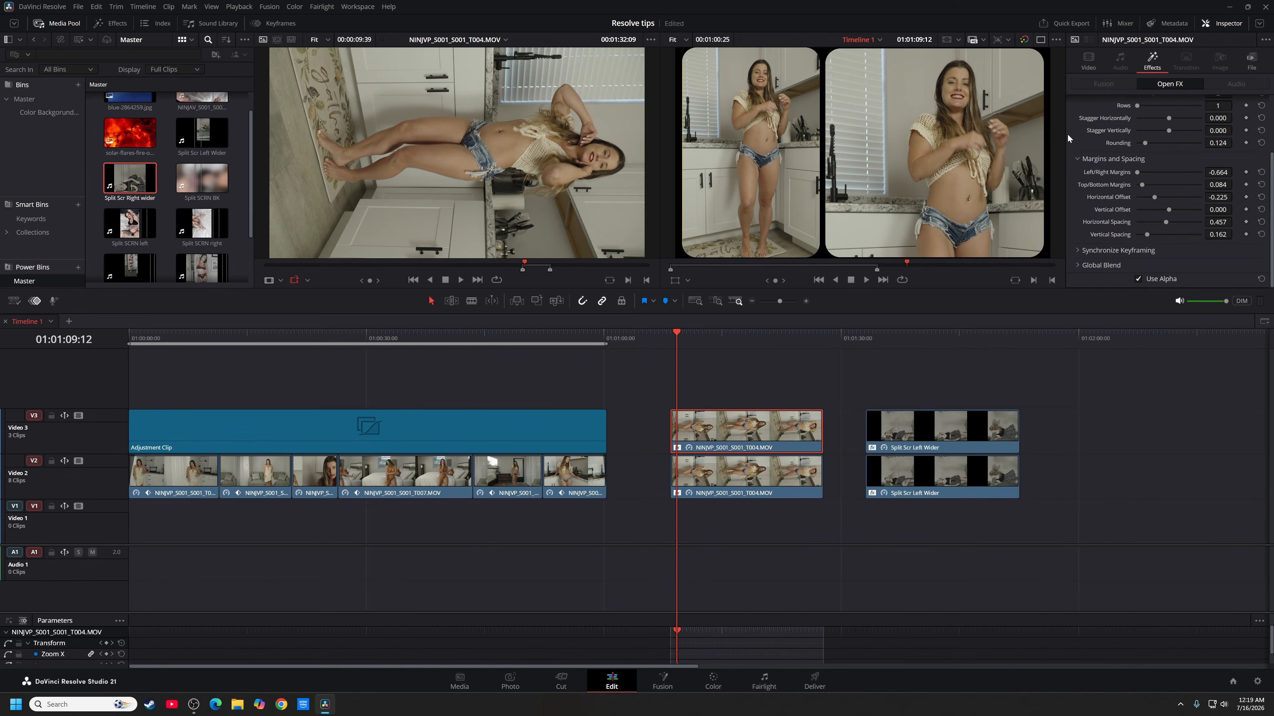
left_click(761, 472)
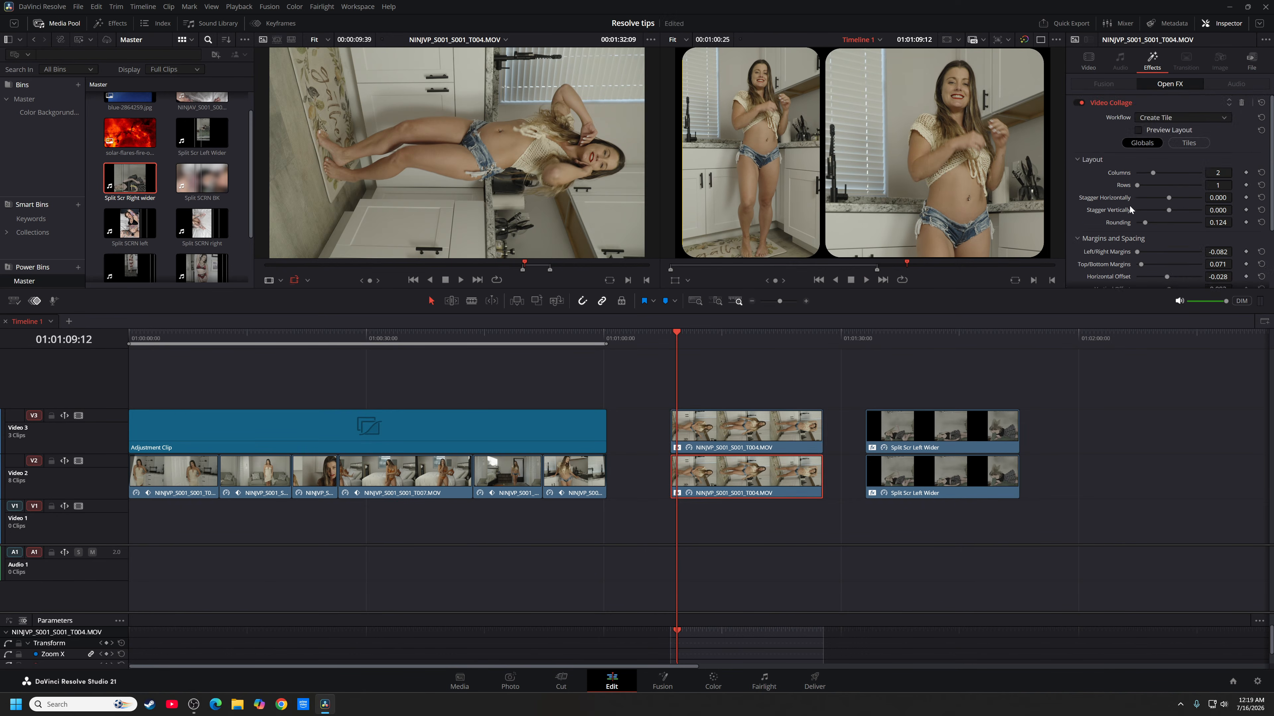
left_click(1195, 147)
scroll(1103, 246, "down", 2)
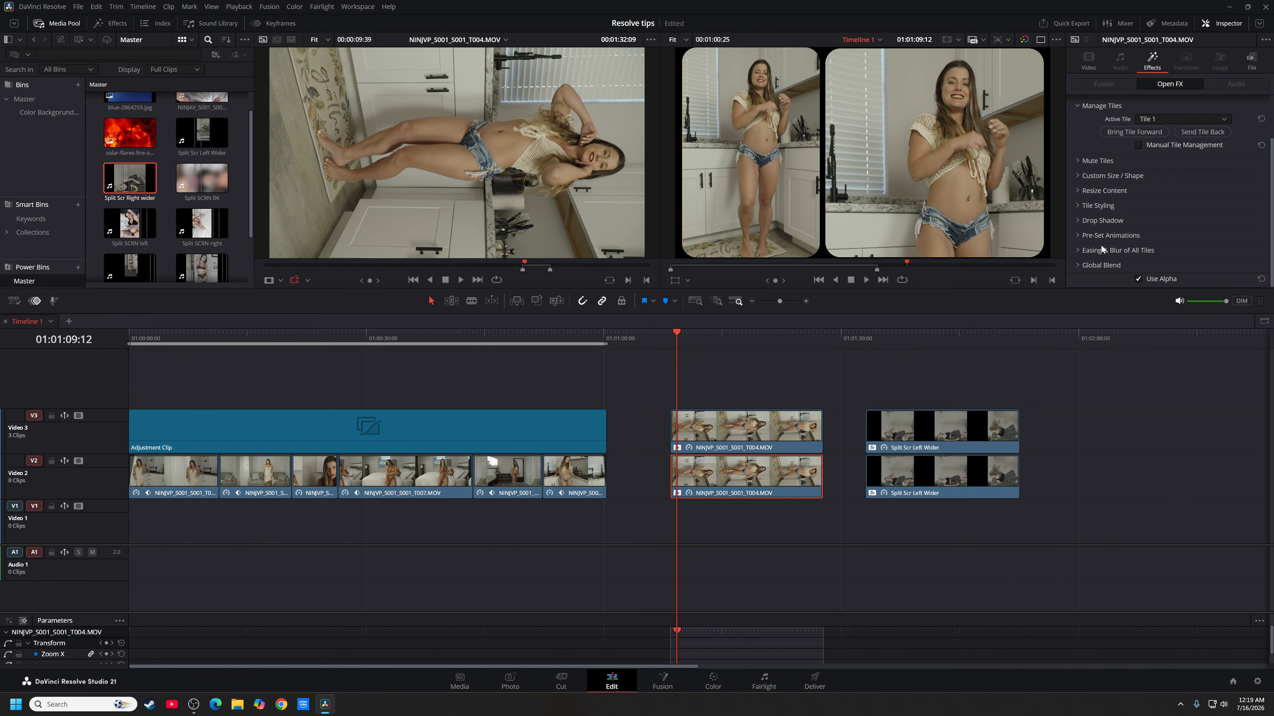
left_click(1079, 234)
scroll(1103, 221, "down", 4)
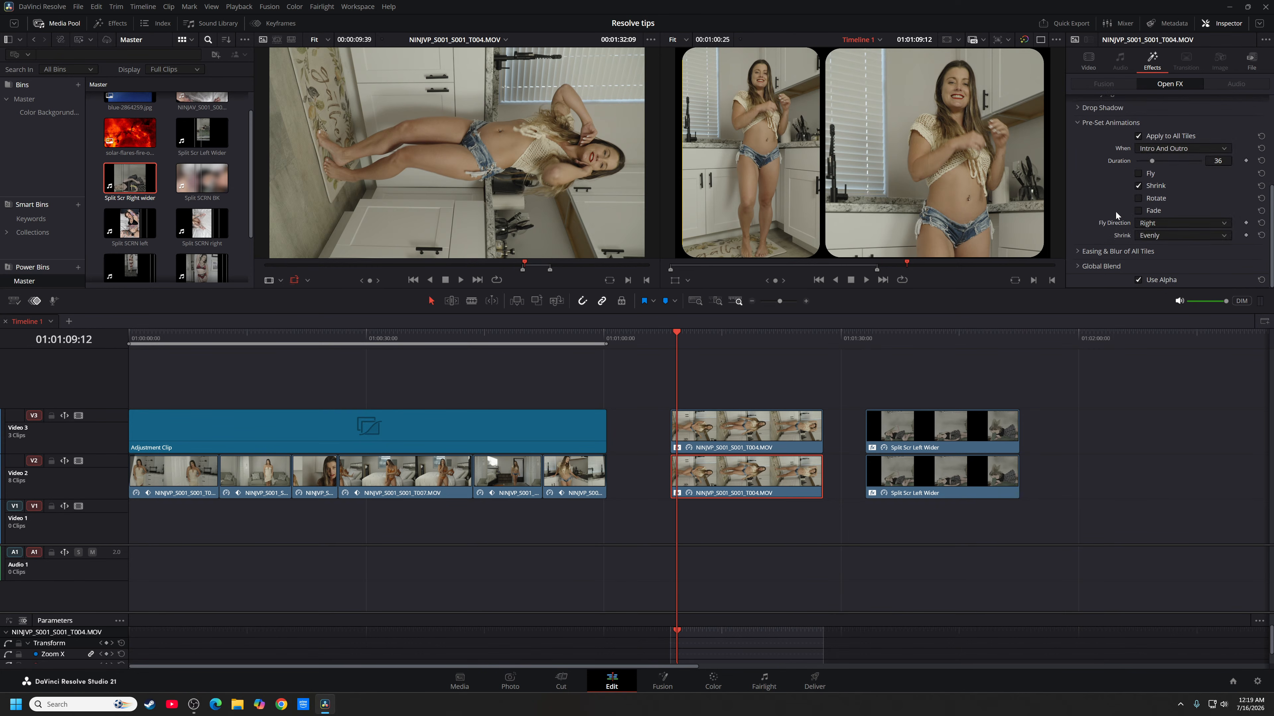
left_click(1137, 174)
left_click(1138, 186)
left_click(1147, 223)
left_click(1157, 239)
- Switch the upper split-screen clip's Video Collage pre-set animation from Shrink to Fly
left_click(745, 425)
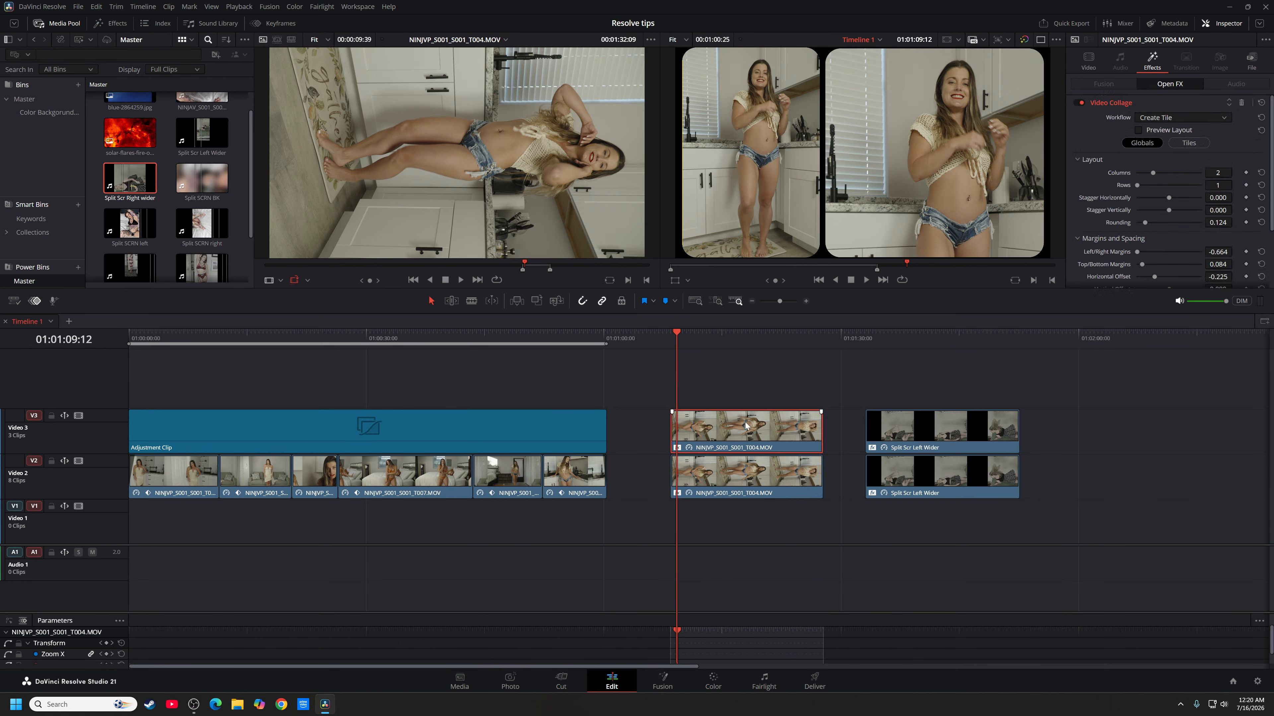
left_click(1189, 143)
scroll(1120, 198, "down", 2)
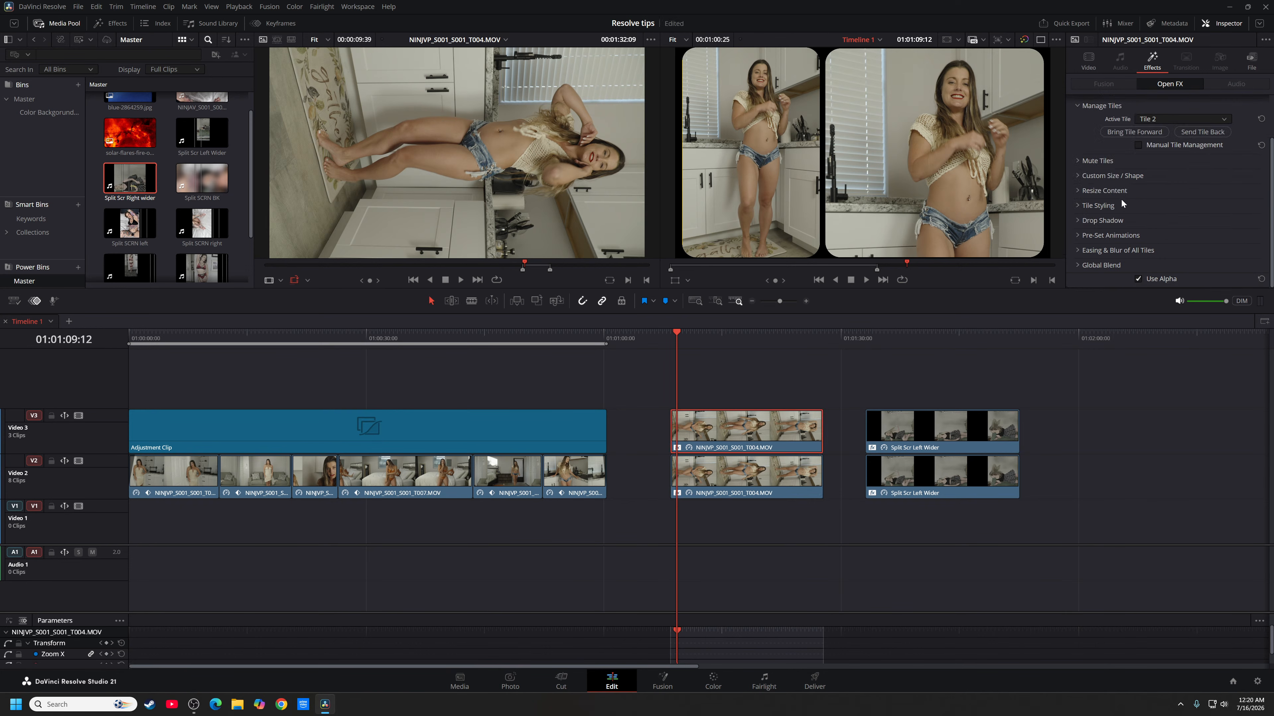
left_click(1077, 234)
scroll(1139, 225, "down", 2)
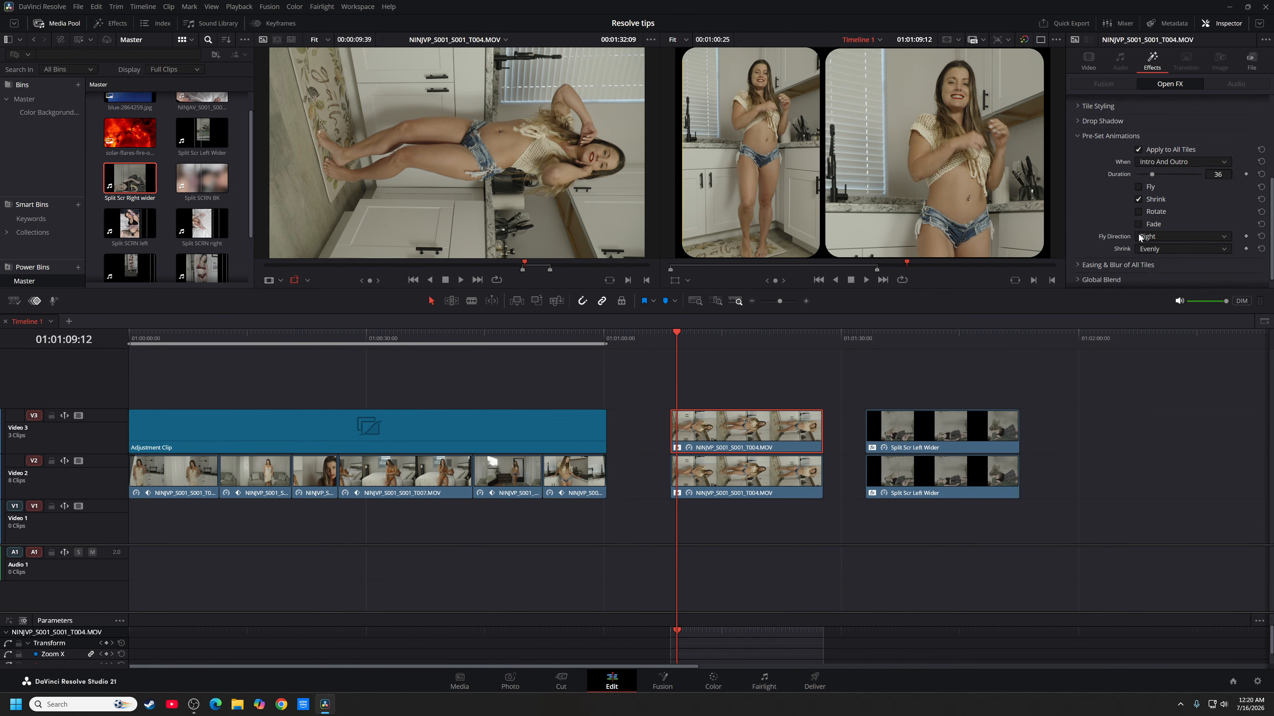
left_click(1138, 188)
- Play back the start of the split-screen clips to check both tiles' fly-in animation
key("space")
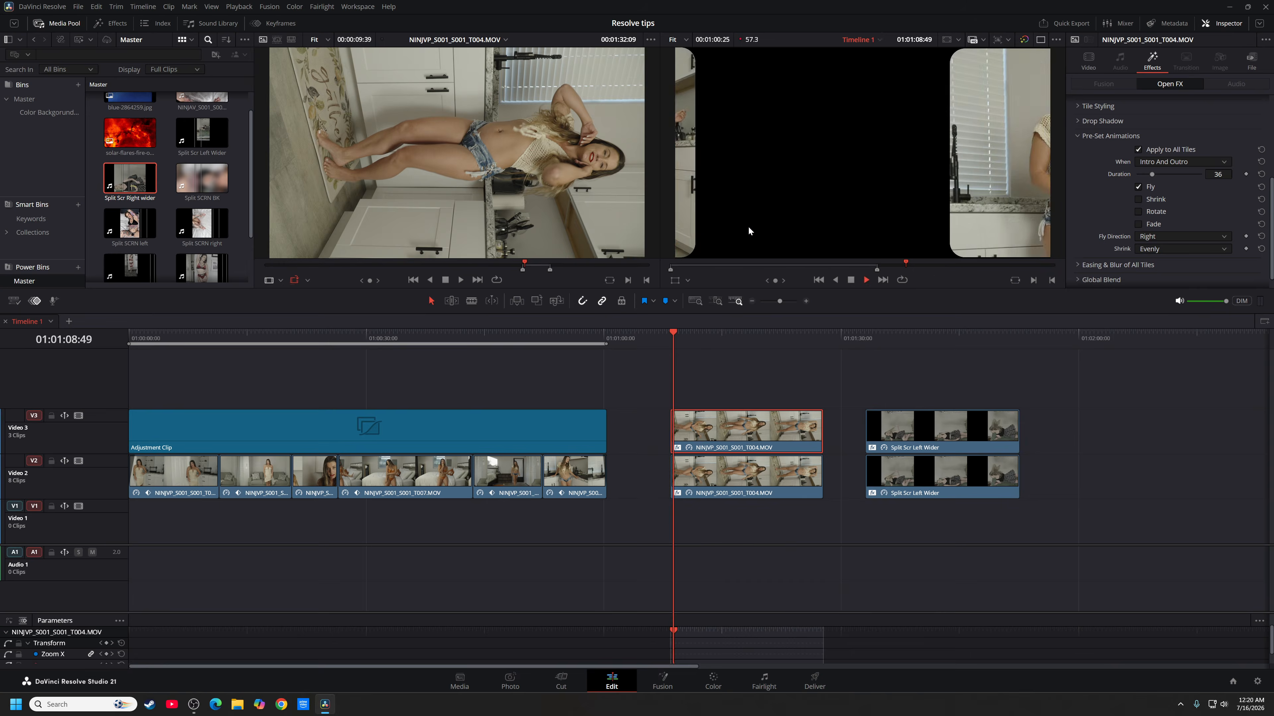
key("space")
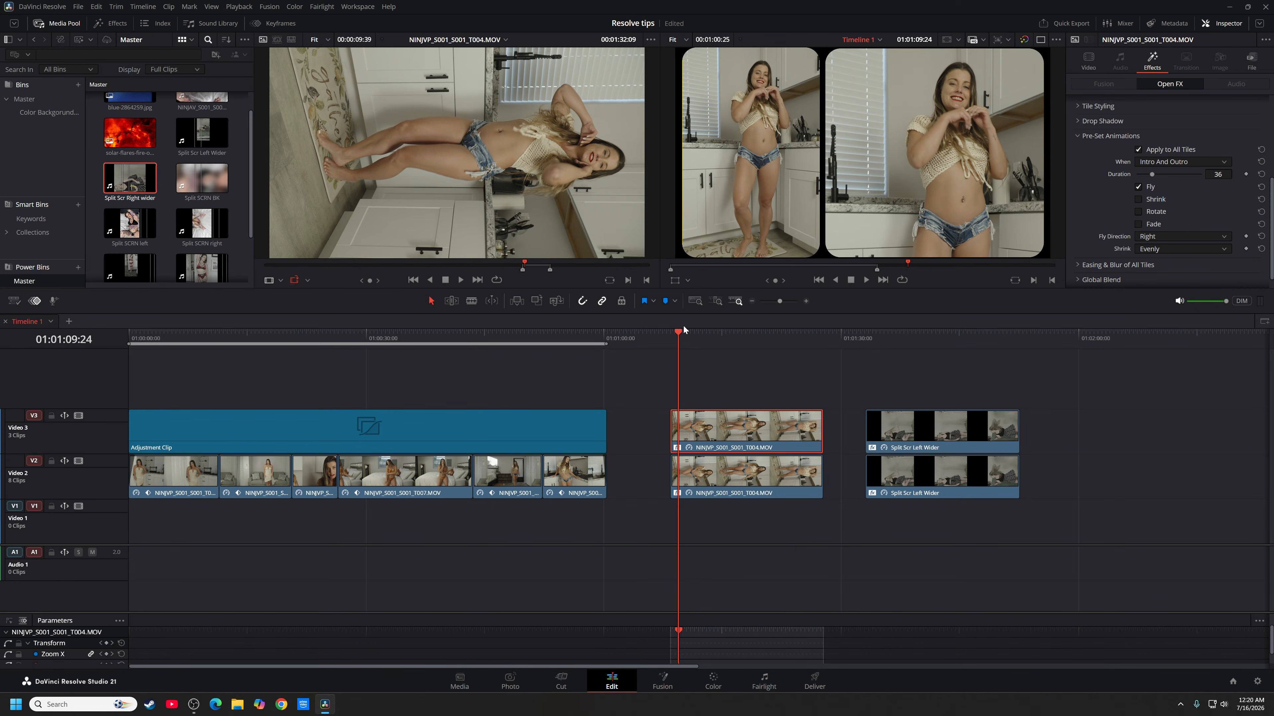
left_click_drag(683, 327, 672, 332)
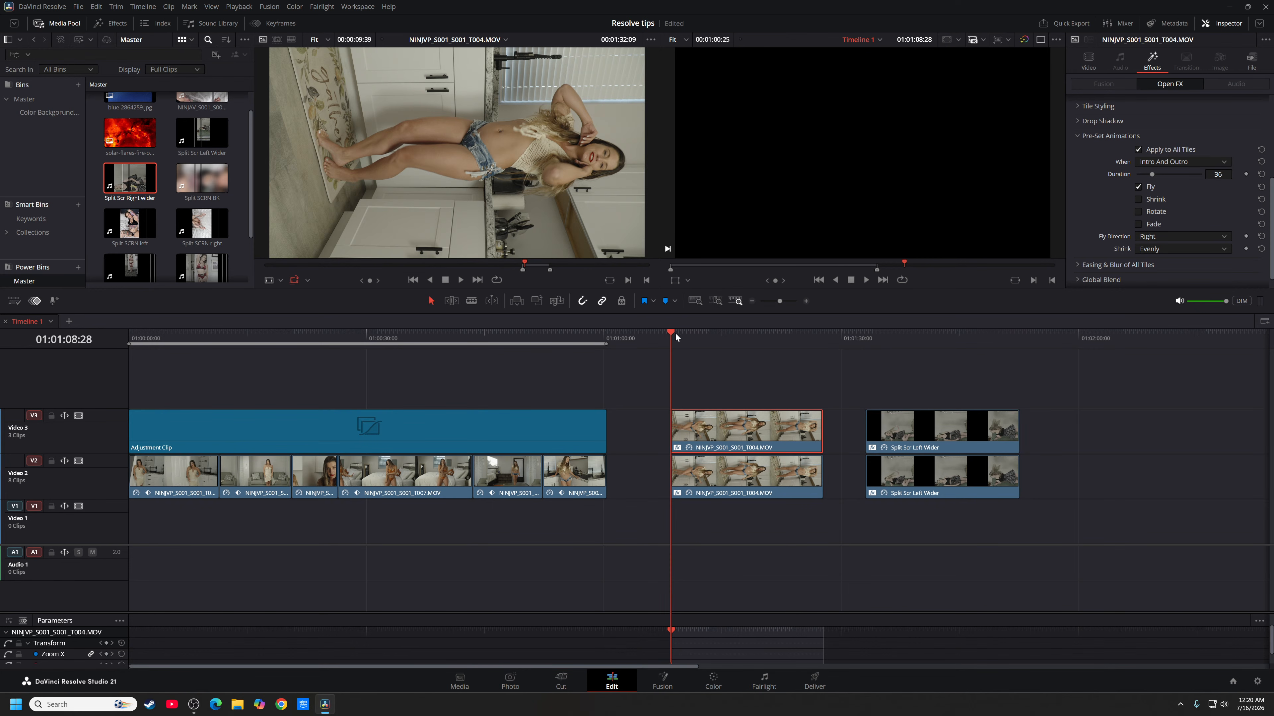
key("space")
key("space")
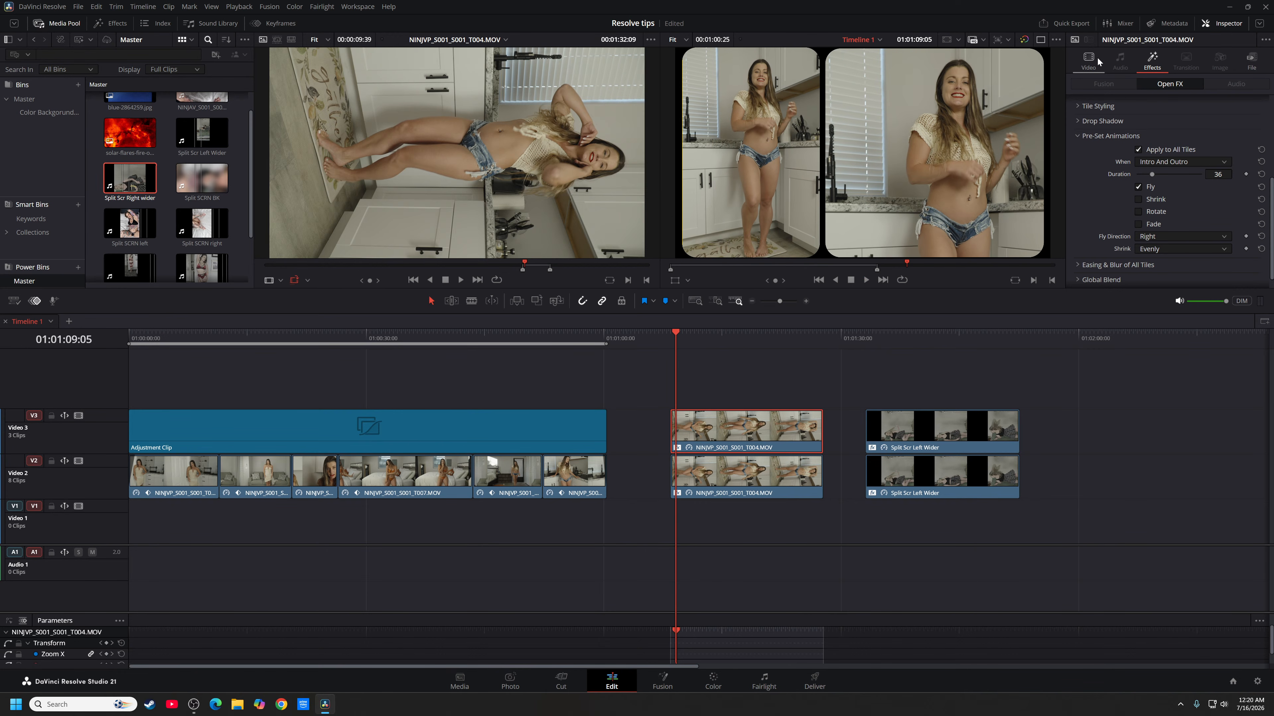
- Set the upper clip's position to X -123, Y -934 at 01:01:09:05 and add a Transform keyframe there
left_click(1096, 57)
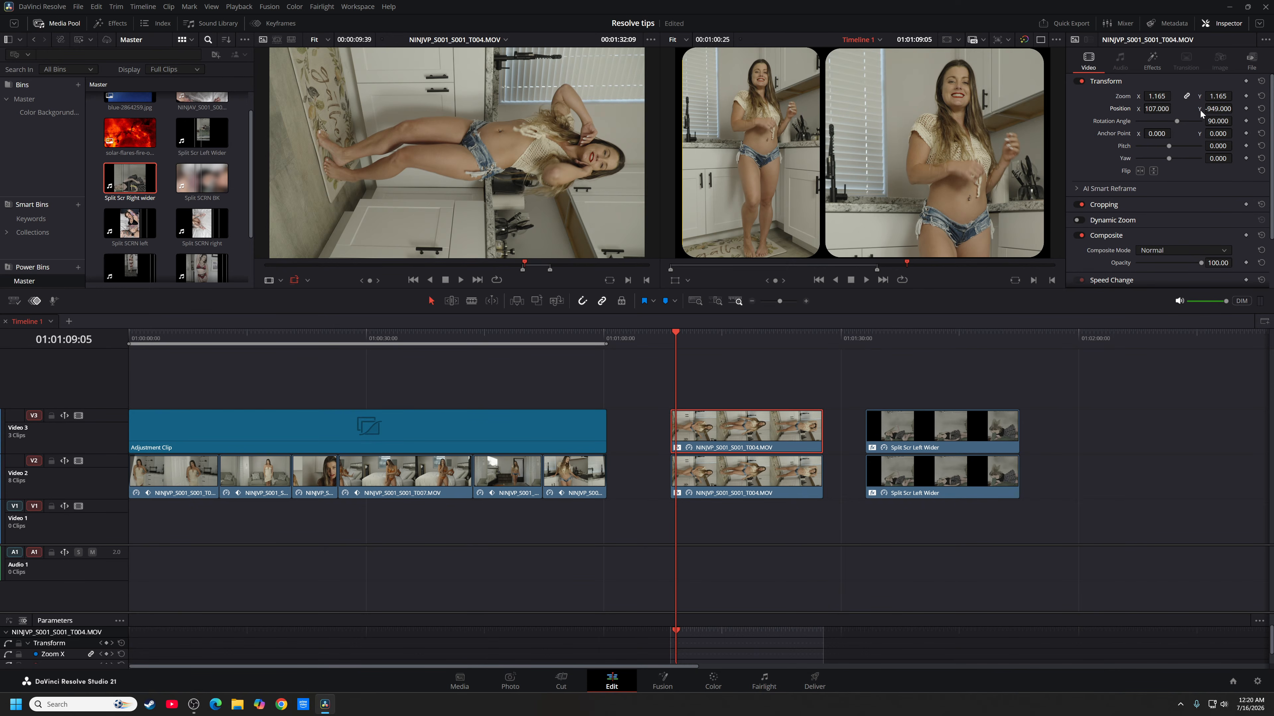
left_click_drag(1219, 111, 1052, 108)
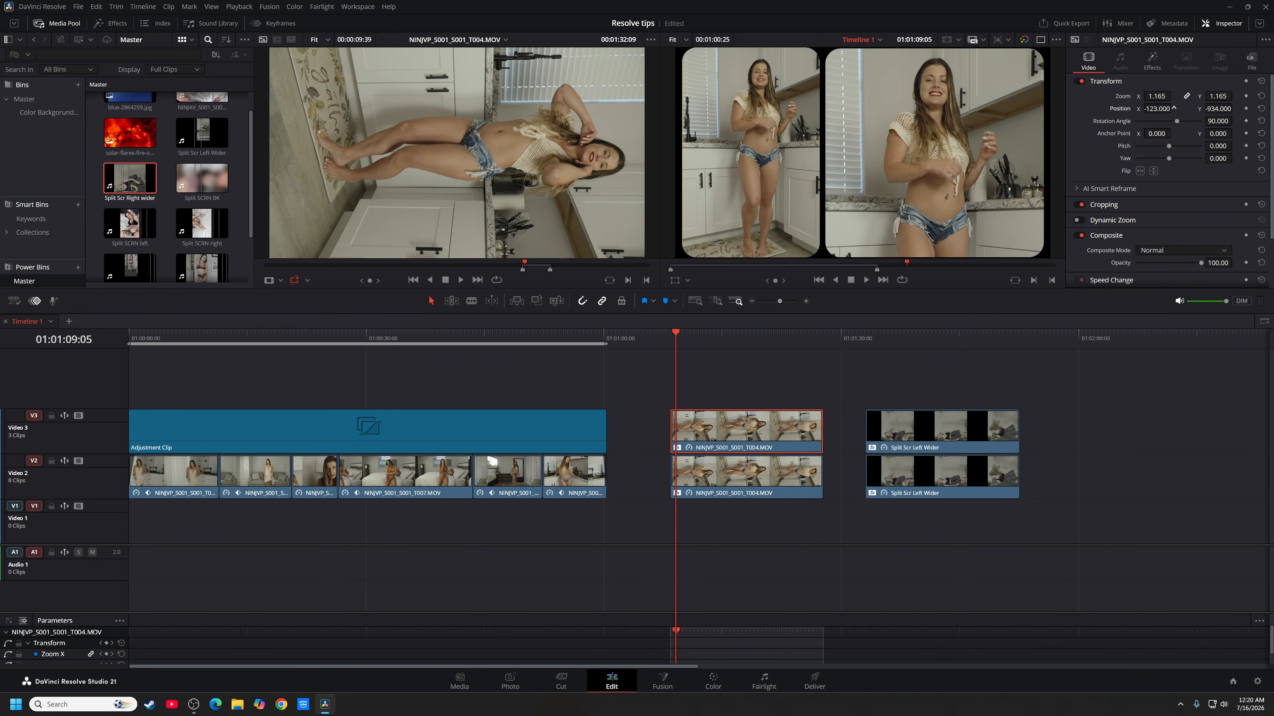
left_click(1245, 81)
- Keyframe the upper clip at 01:01:10:36 with position X 82 and adjust position Y to reframe the subject
key("space")
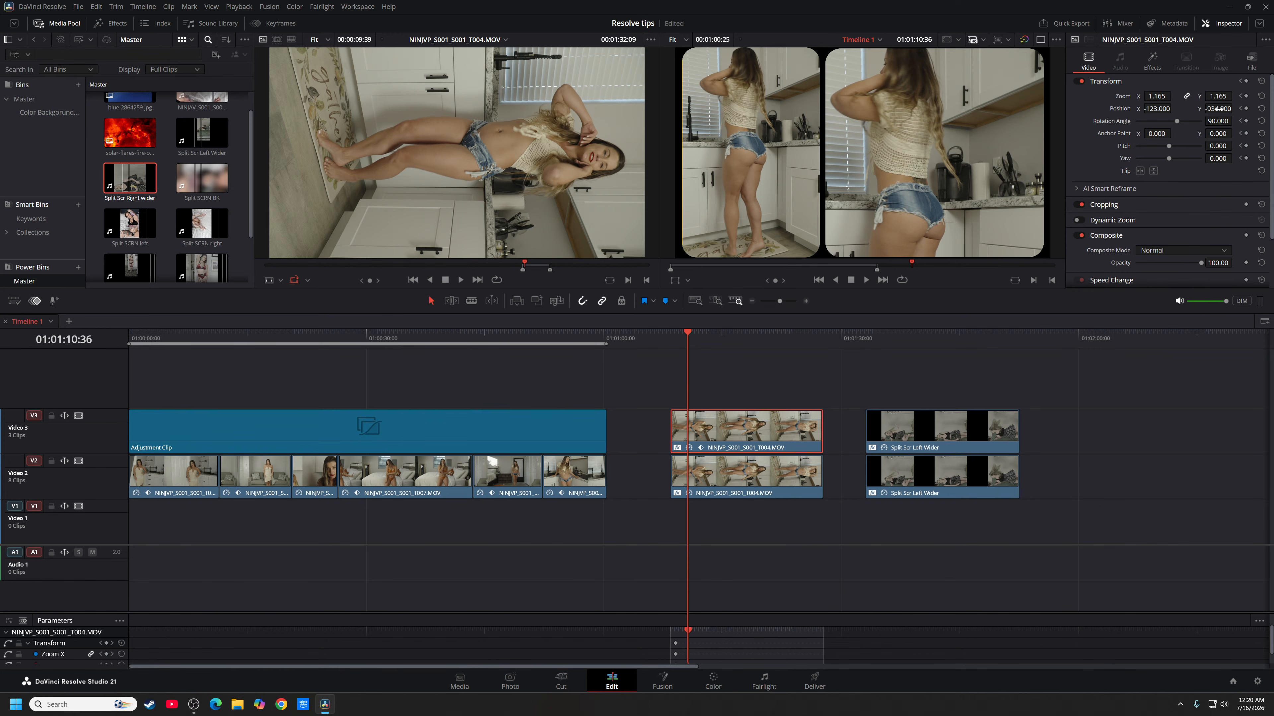
left_click_drag(1212, 106, 1239, 109)
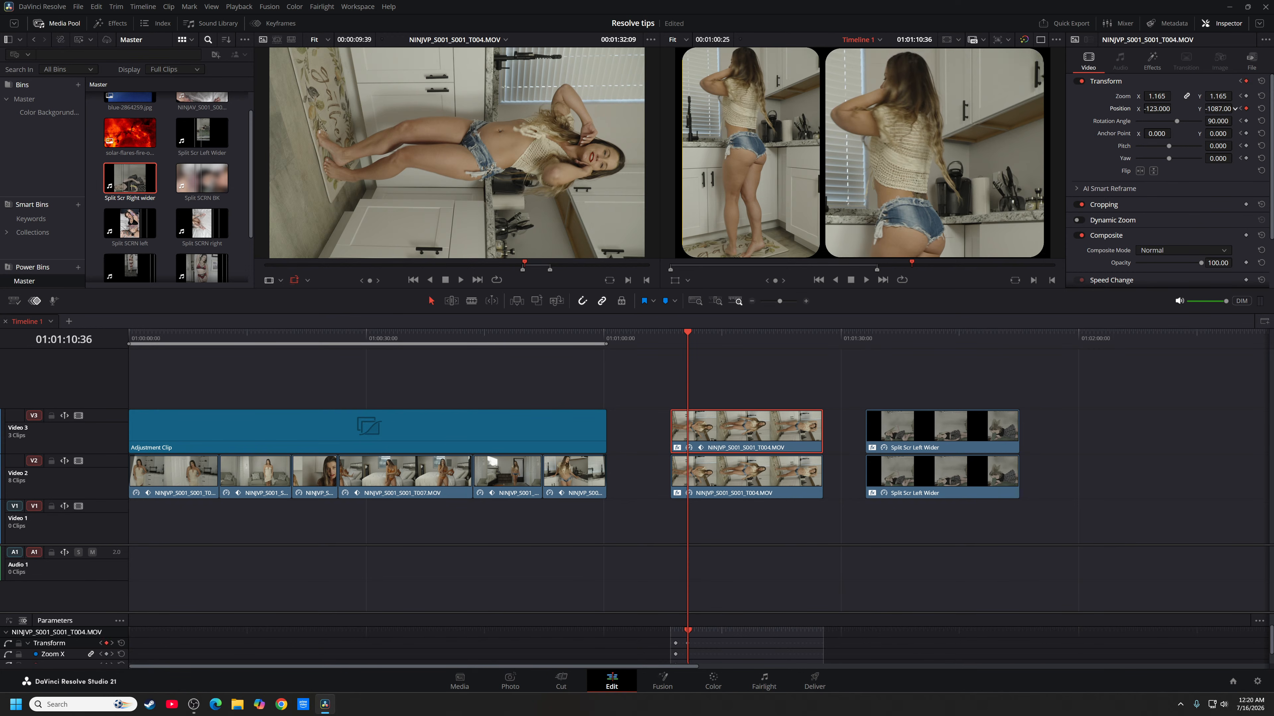
left_click_drag(1156, 108, 1174, 108)
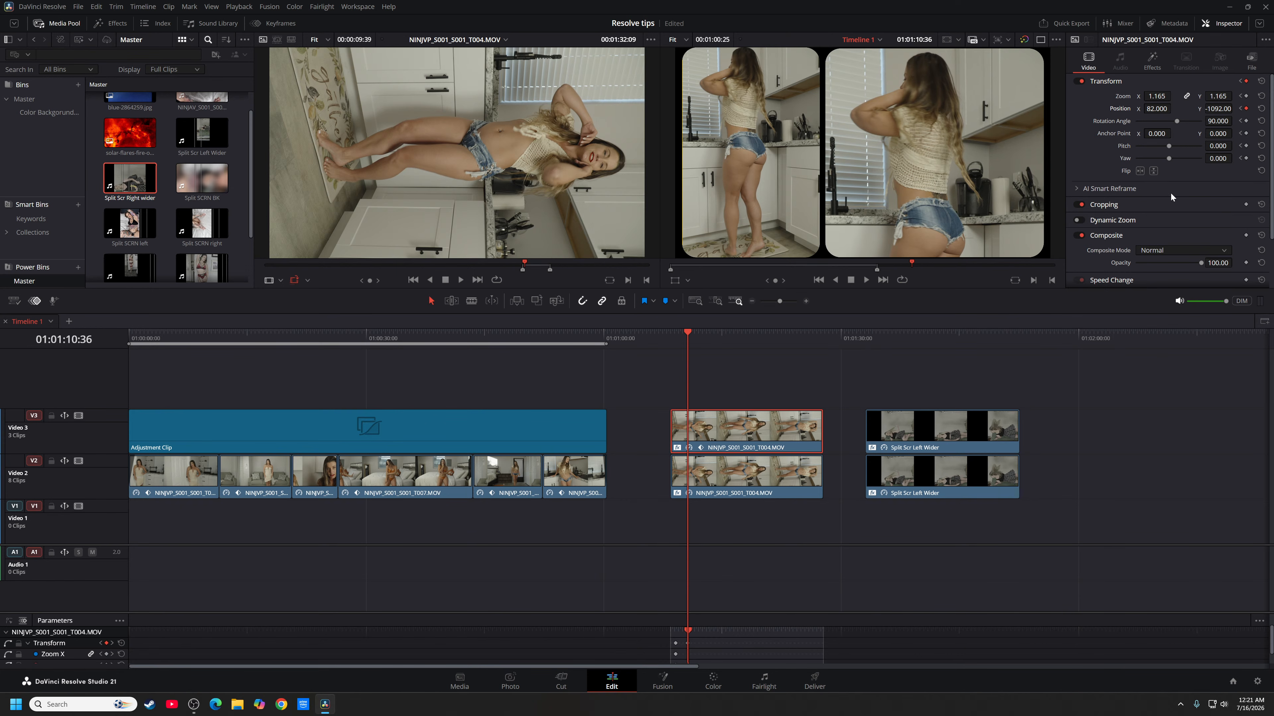
left_click_drag(1219, 108, 1224, 108)
- Keyframe the upper clip's position at 01:01:12:44 to X 122, Y -997.4
key("space")
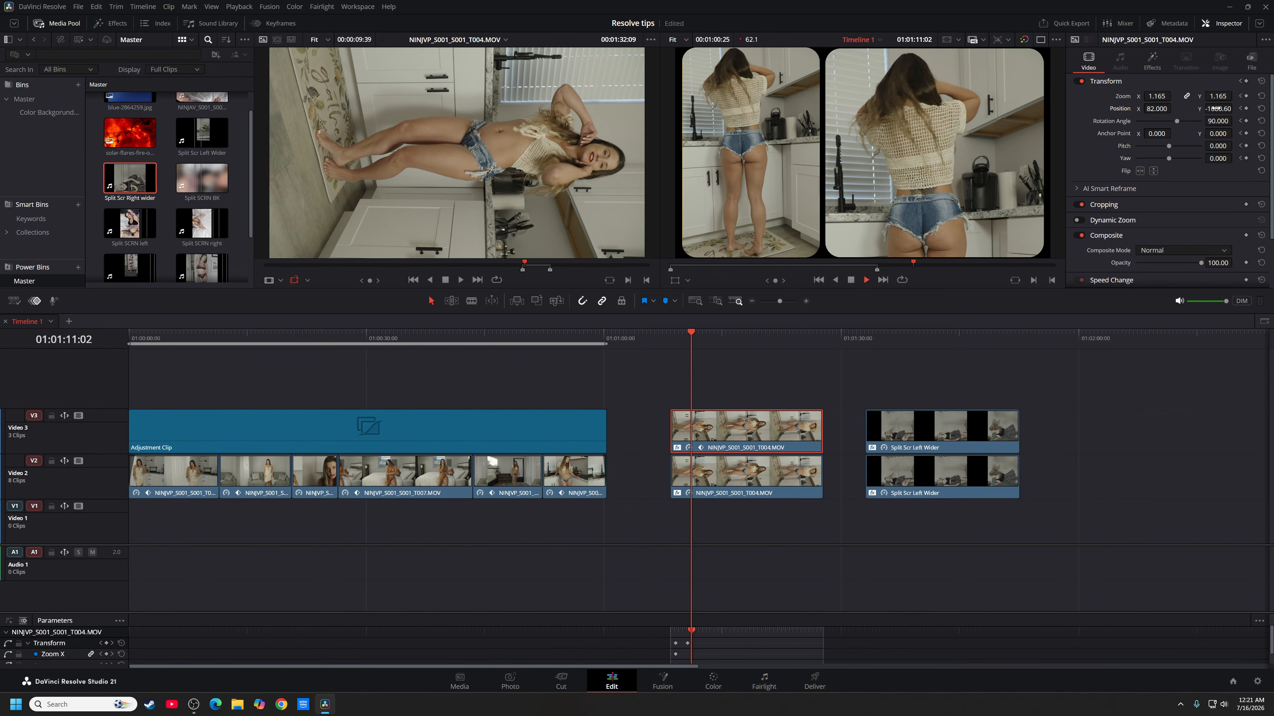
key("space")
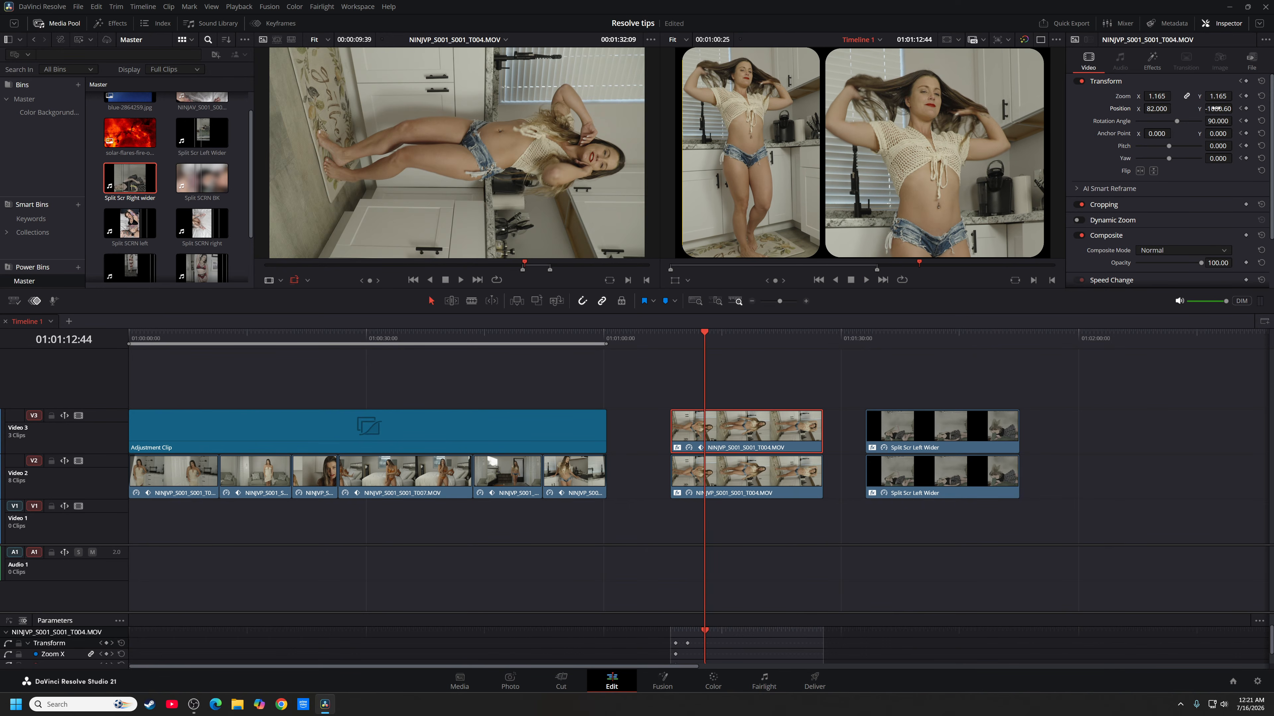
left_click_drag(1215, 108, 1235, 107)
left_click_drag(1157, 109, 1173, 108)
- Keyframe the upper clip's position to X 23.8, Y -906.9 at 01:01:15:26, and to Y -781.3 at about 01:01:17:52
key("space")
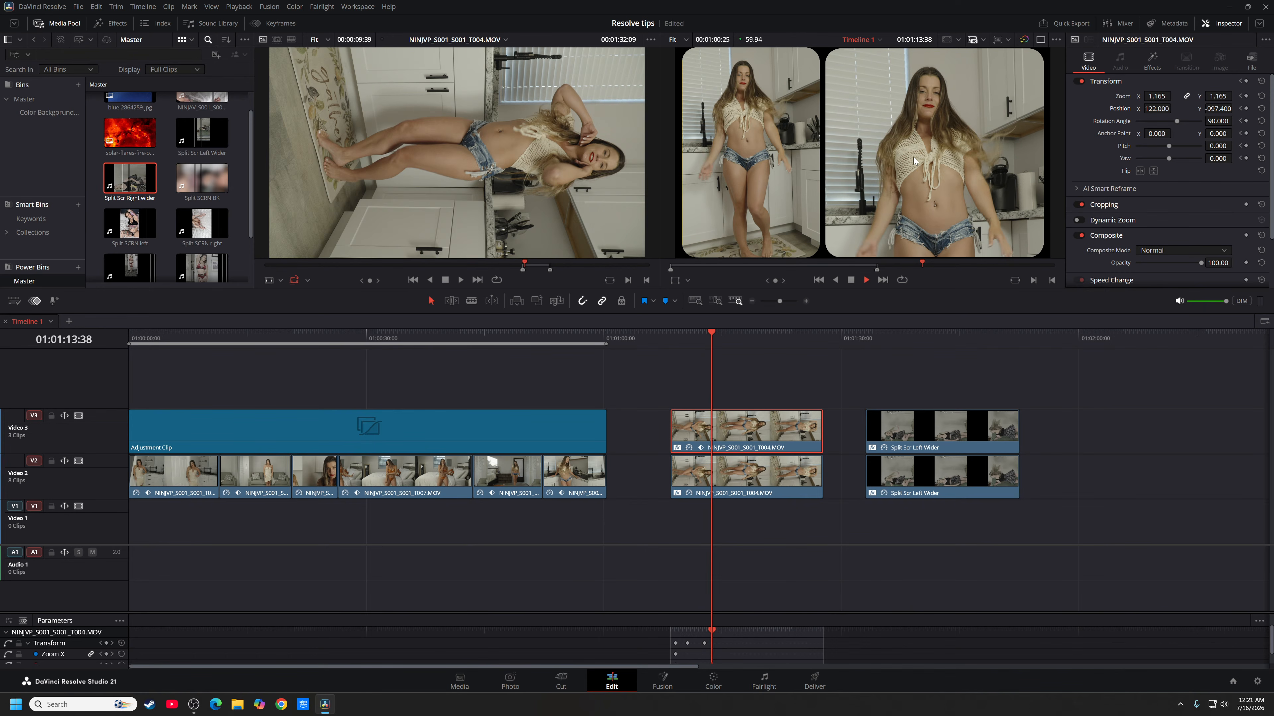
key("space")
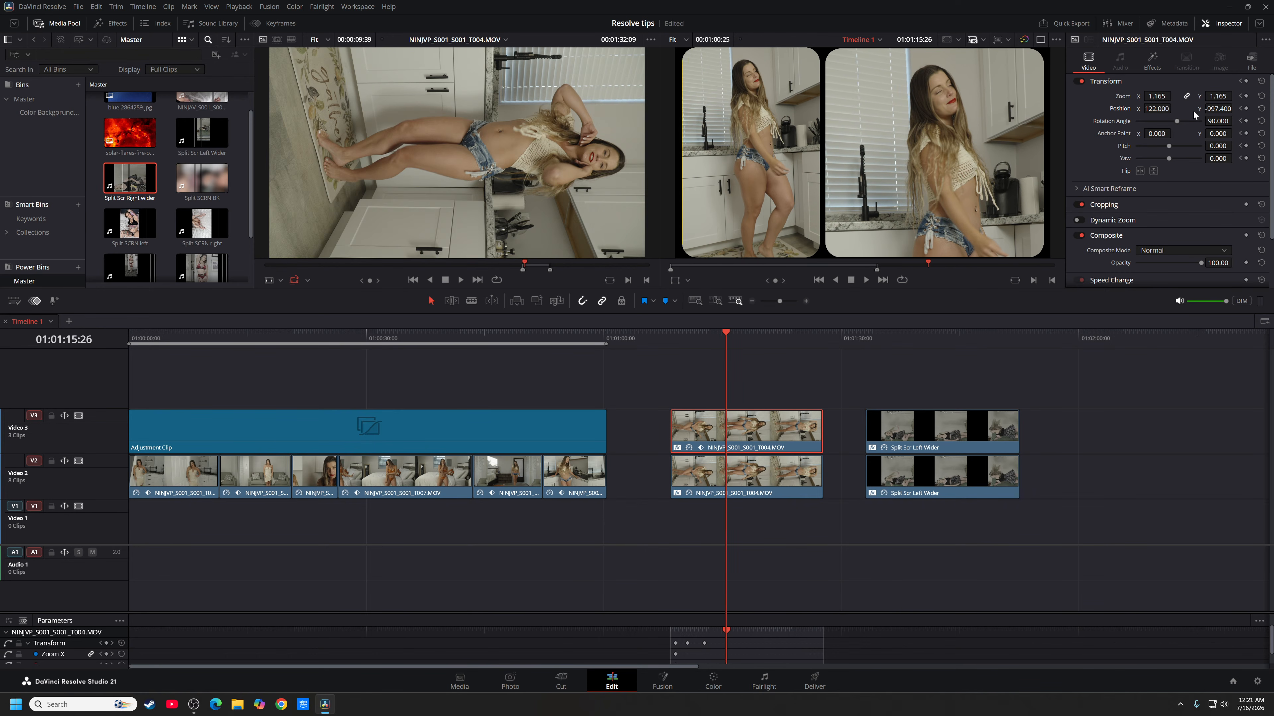
mouse_move(1216, 109)
left_mouse_down()
mouse_move(1235, 108)
mouse_move(1163, 109)
mouse_move(1220, 109)
left_mouse_up()
key("space")
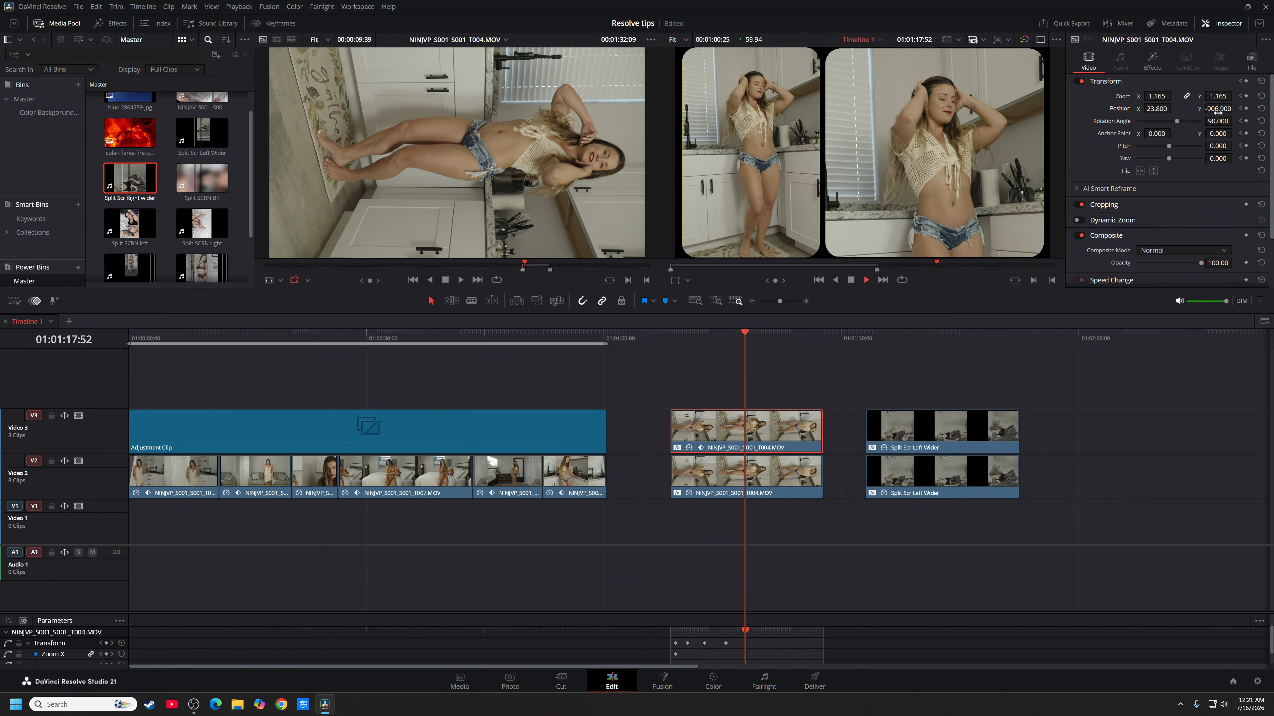
key("space")
left_click_drag(1218, 111, 1235, 108)
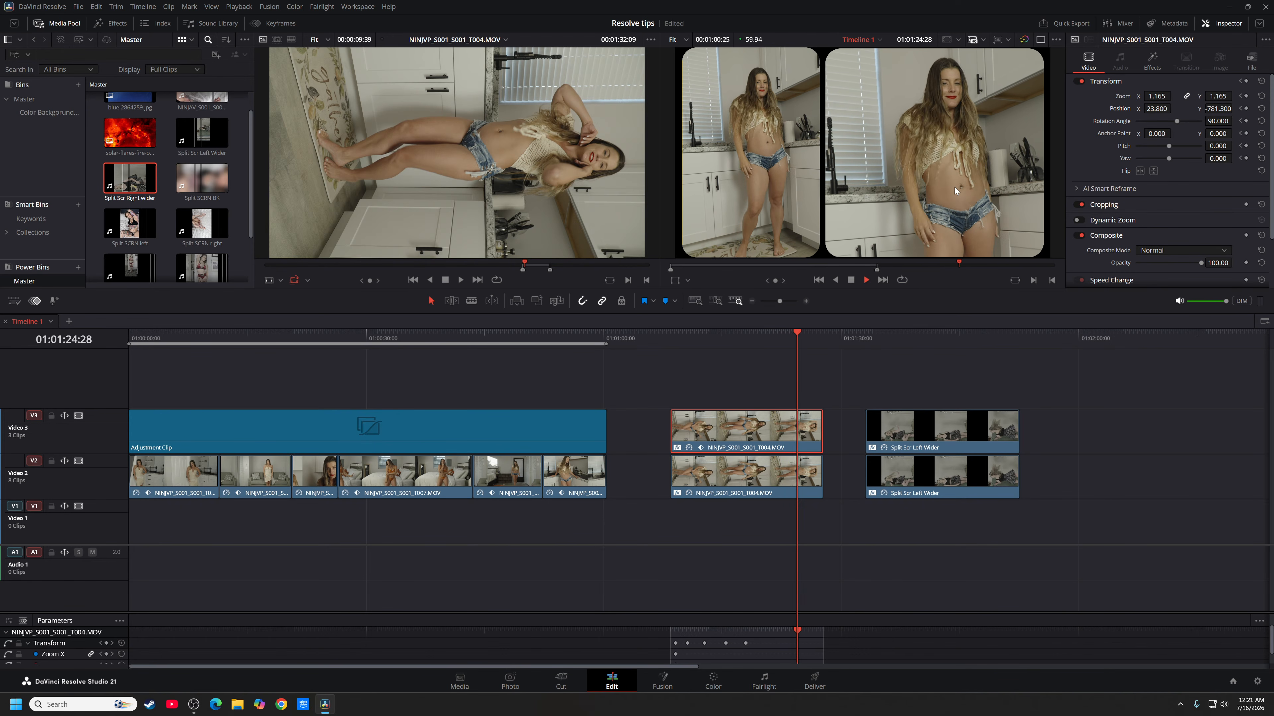
- Keyframe the upper clip's position Y to -880.1 at 01:01:25:18 and its position X to 127.9 at 01:01:27:11
key("space")
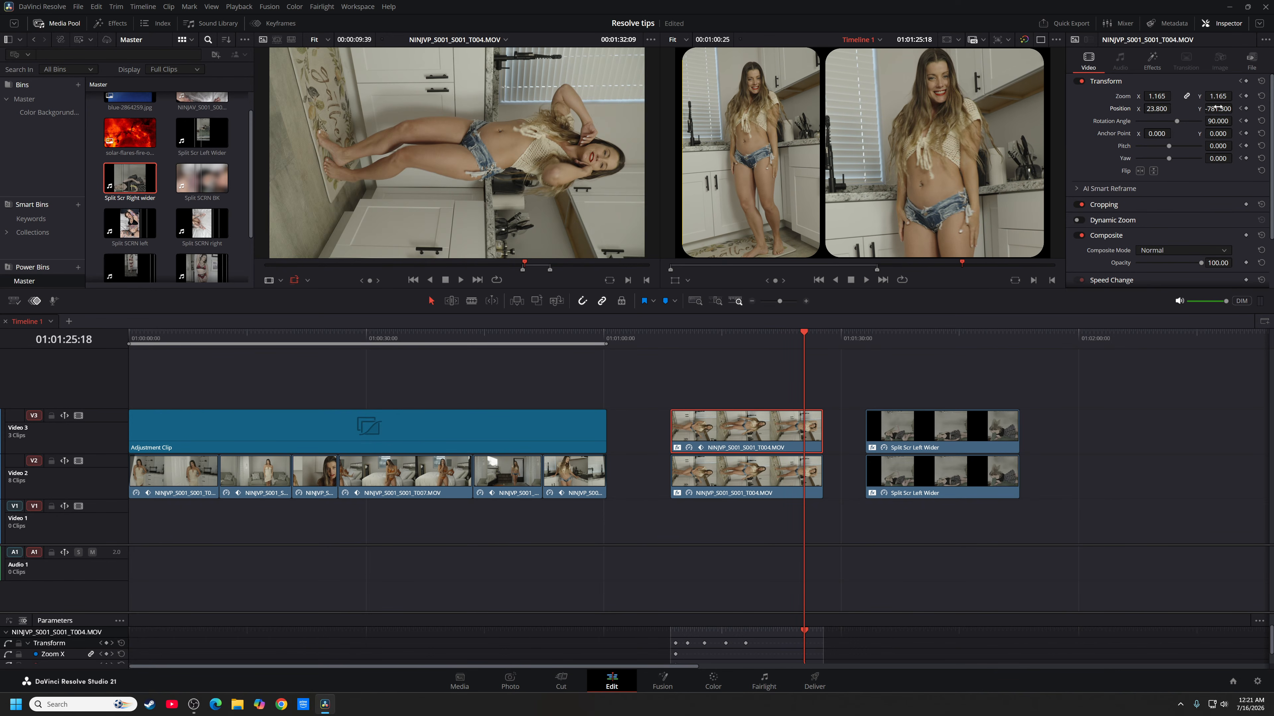
left_click_drag(1218, 108, 1170, 108)
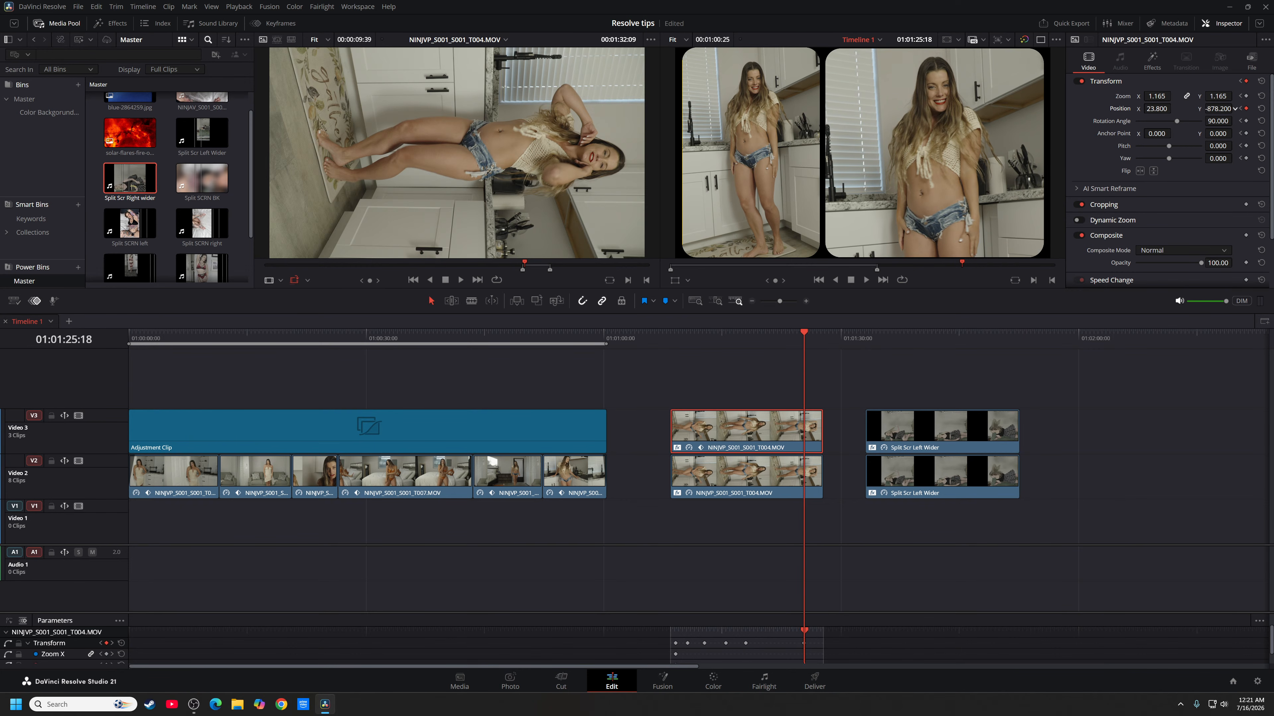
key("space")
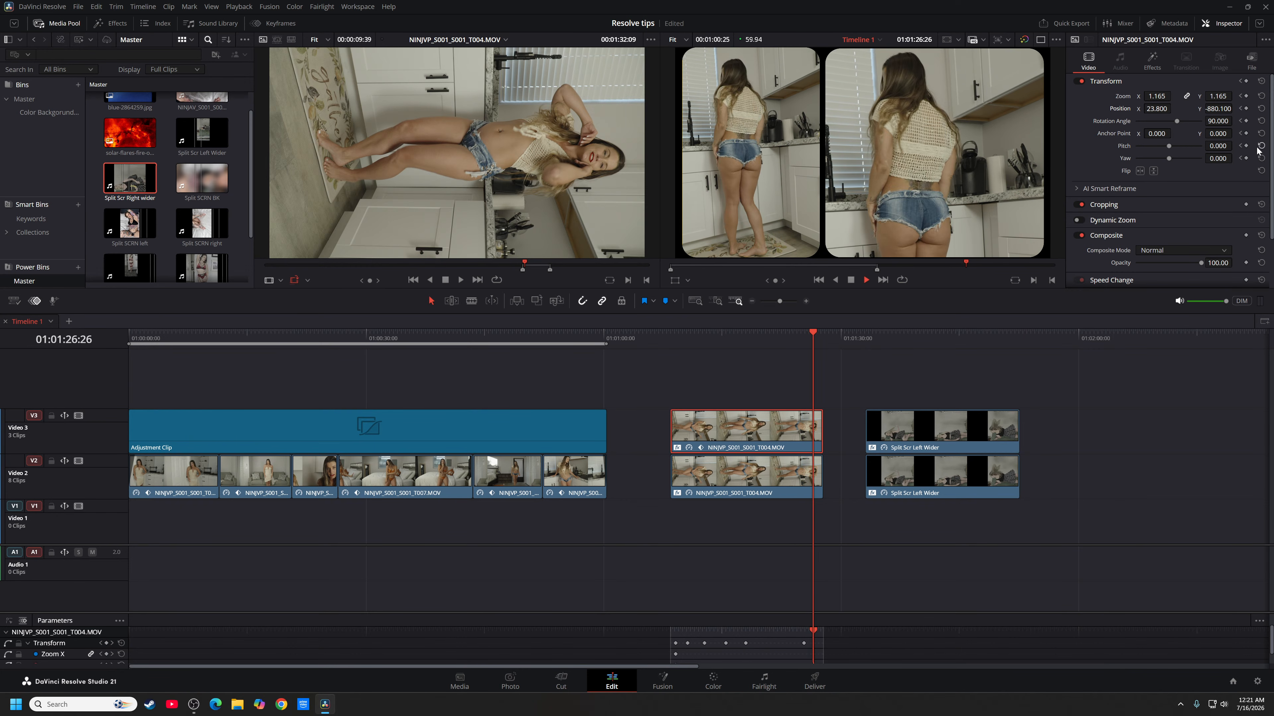
key("space")
left_click_drag(1153, 108, 1205, 107)
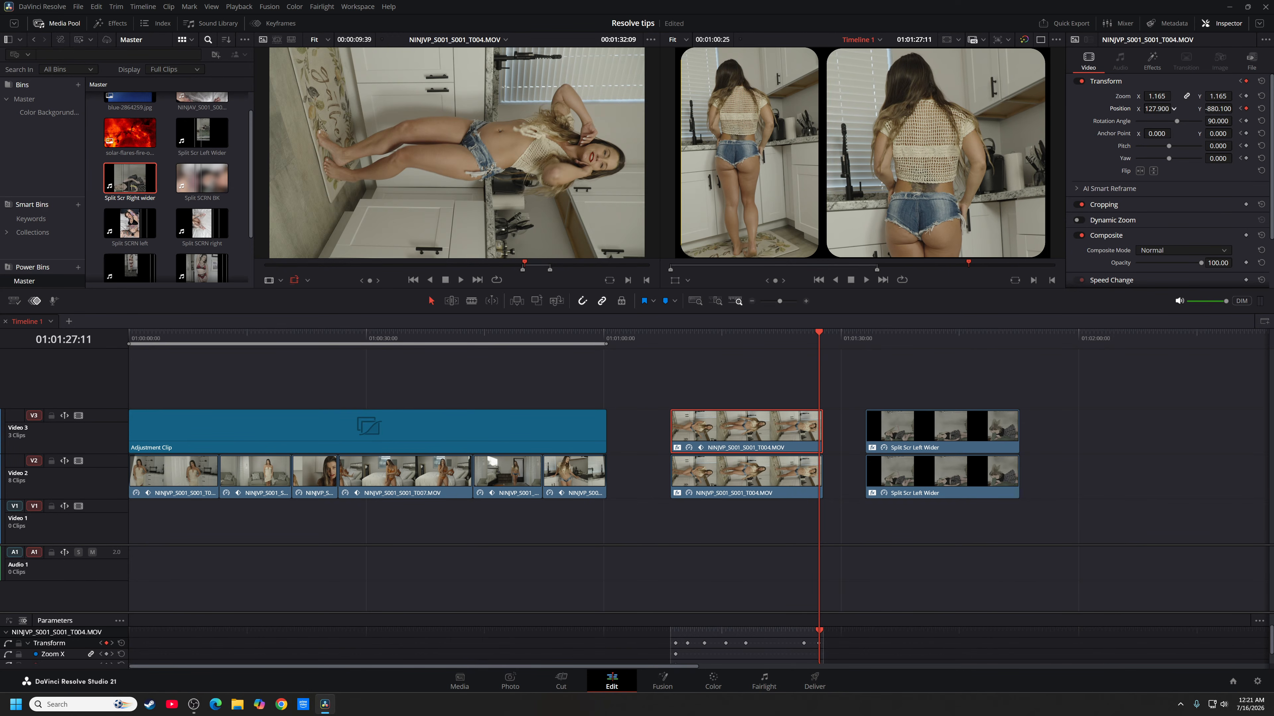
key("space")
key("space")
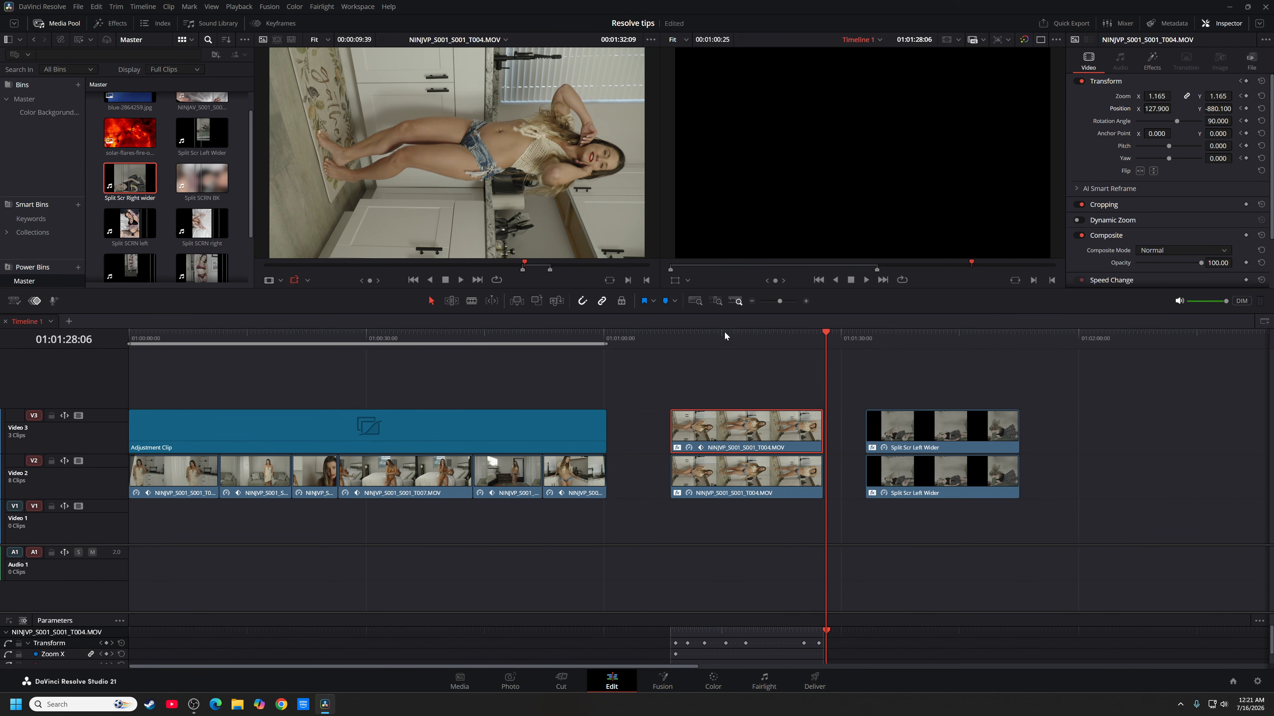
- Add a Transform keyframe to the lower split-screen clip at 01:01:09:02 and set its position Y to 295.9
left_click_drag(663, 336, 669, 337)
left_click(721, 469)
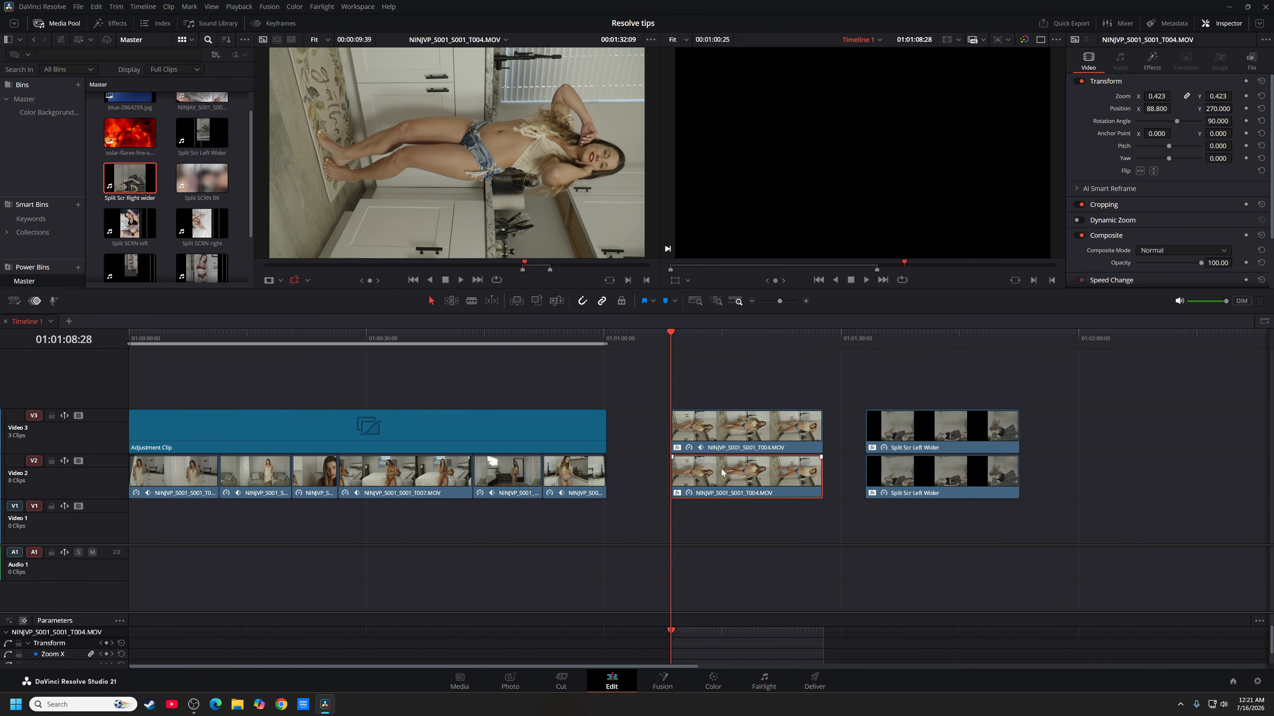
key("Right")
key("Right")
key("Right")
key("Right")
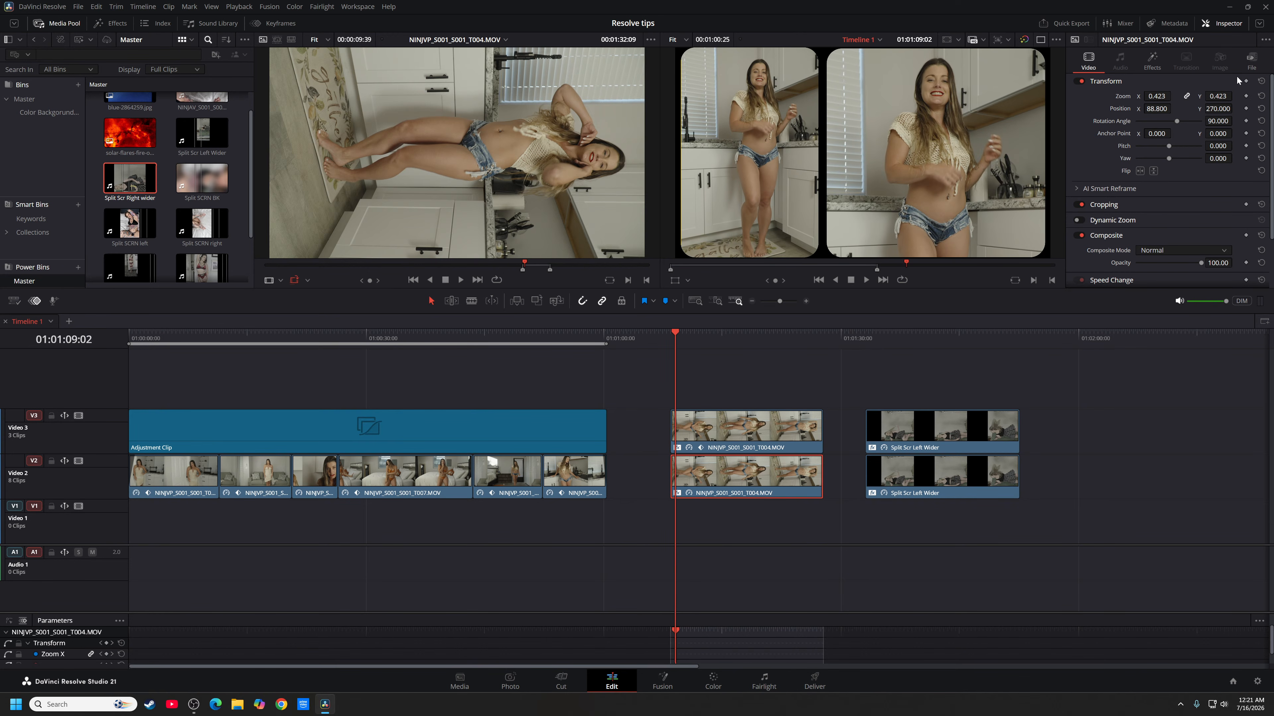
left_click(1245, 81)
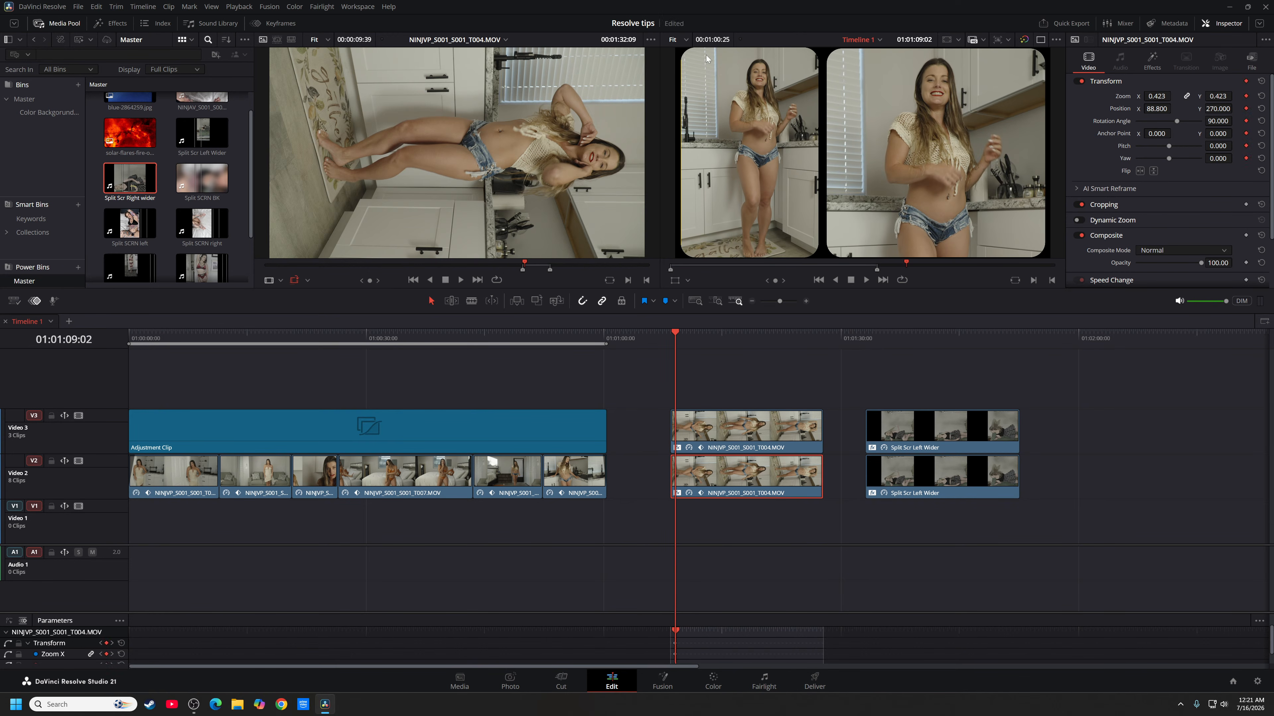
left_click_drag(1218, 109, 1233, 109)
left_click(864, 277)
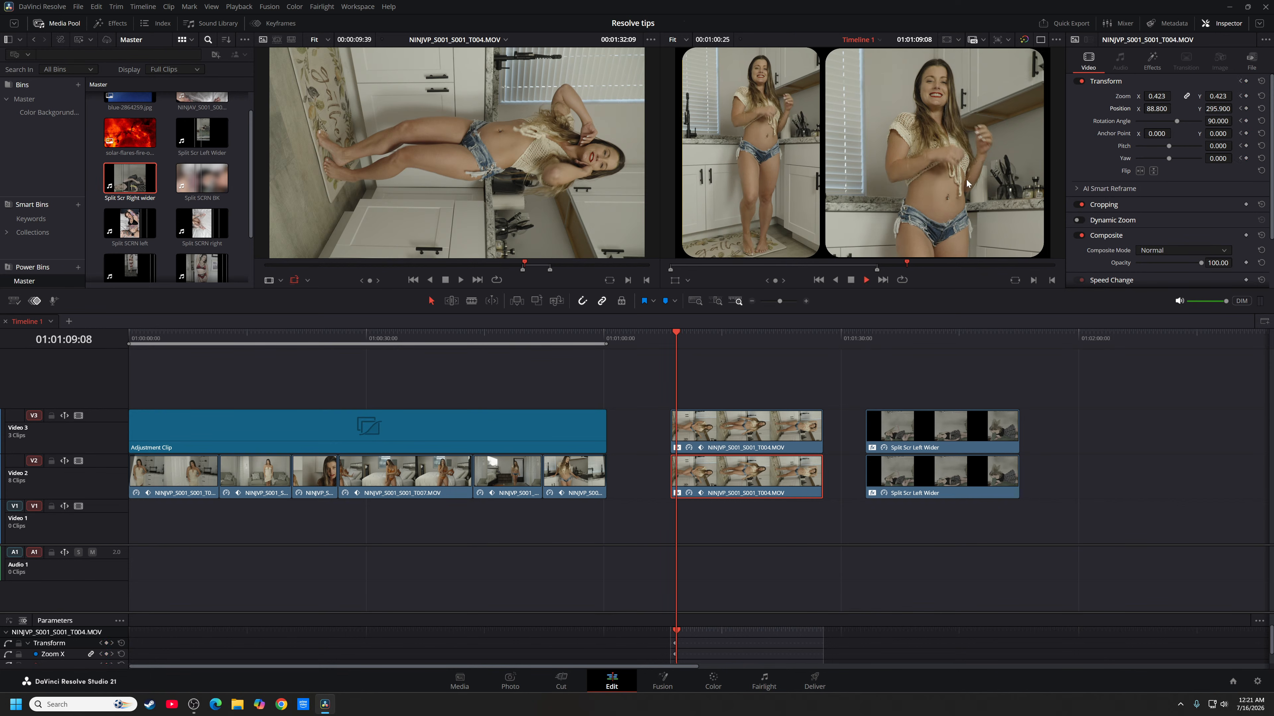
- Keyframe the lower split-screen clip's position Y to 274.2 at 01:01:11:08 and to 329.8 at 01:01:13:11
key("space")
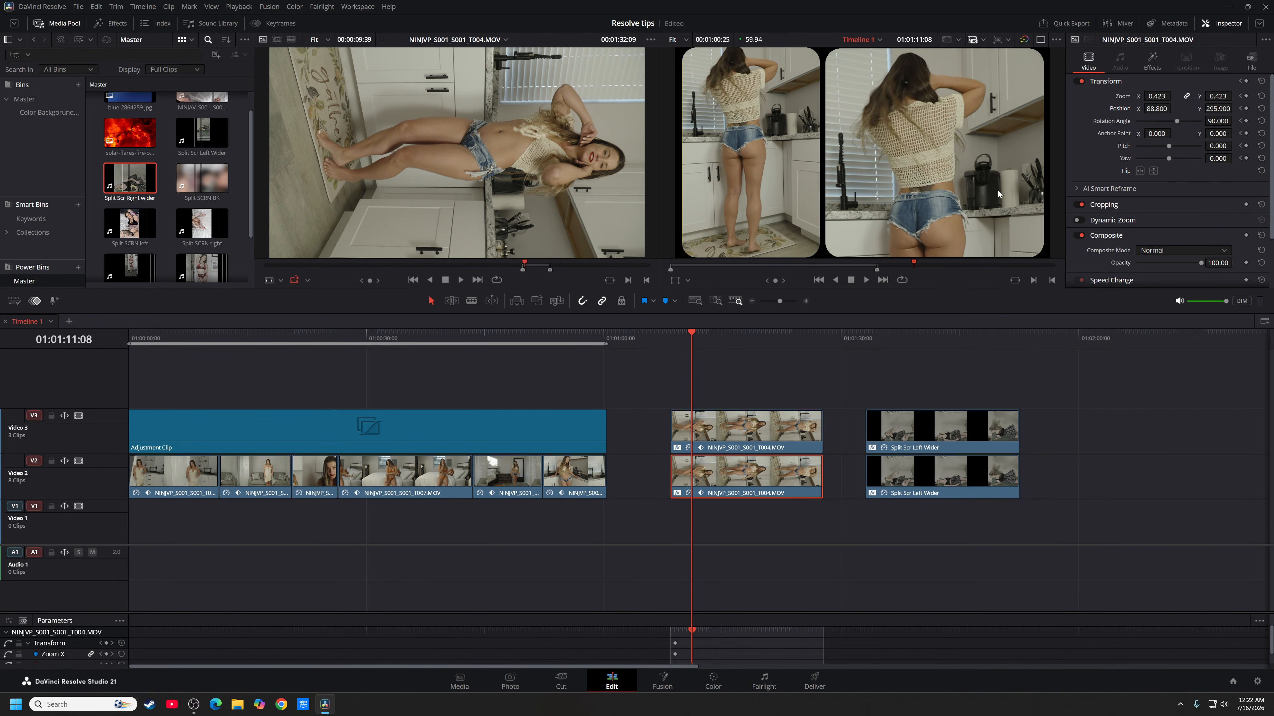
left_click_drag(1218, 109, 1207, 109)
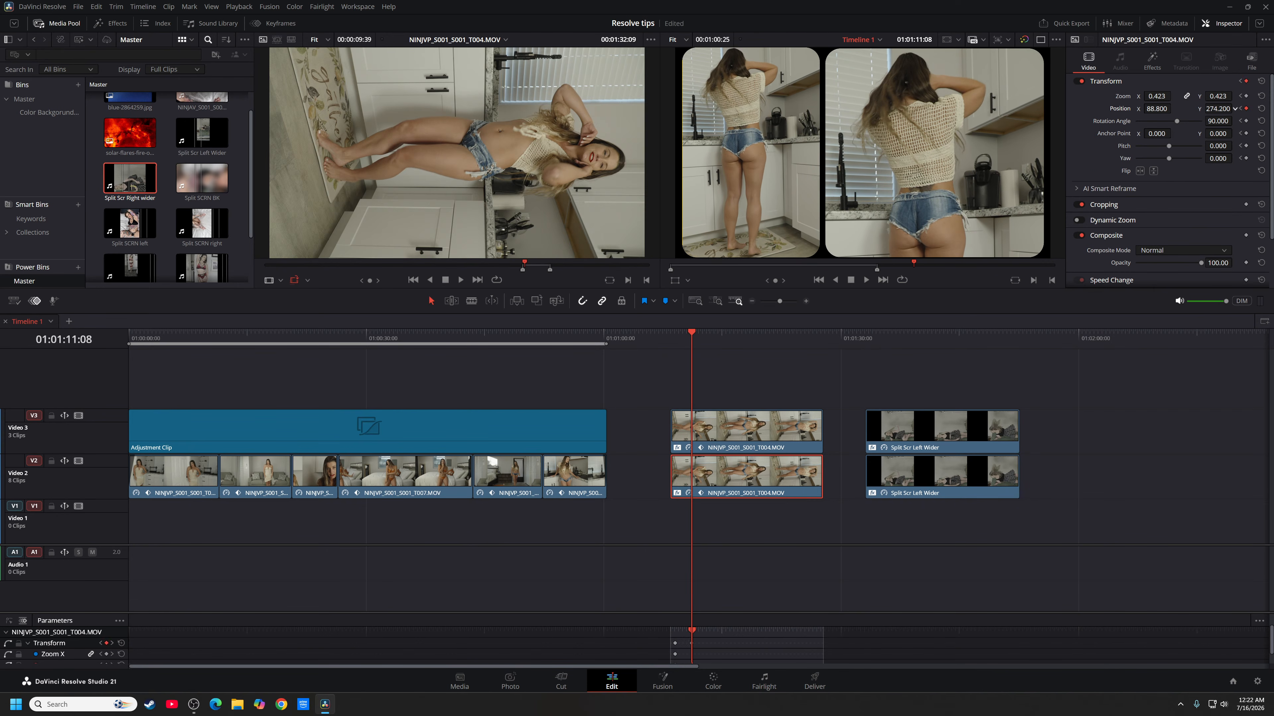
left_click(864, 276)
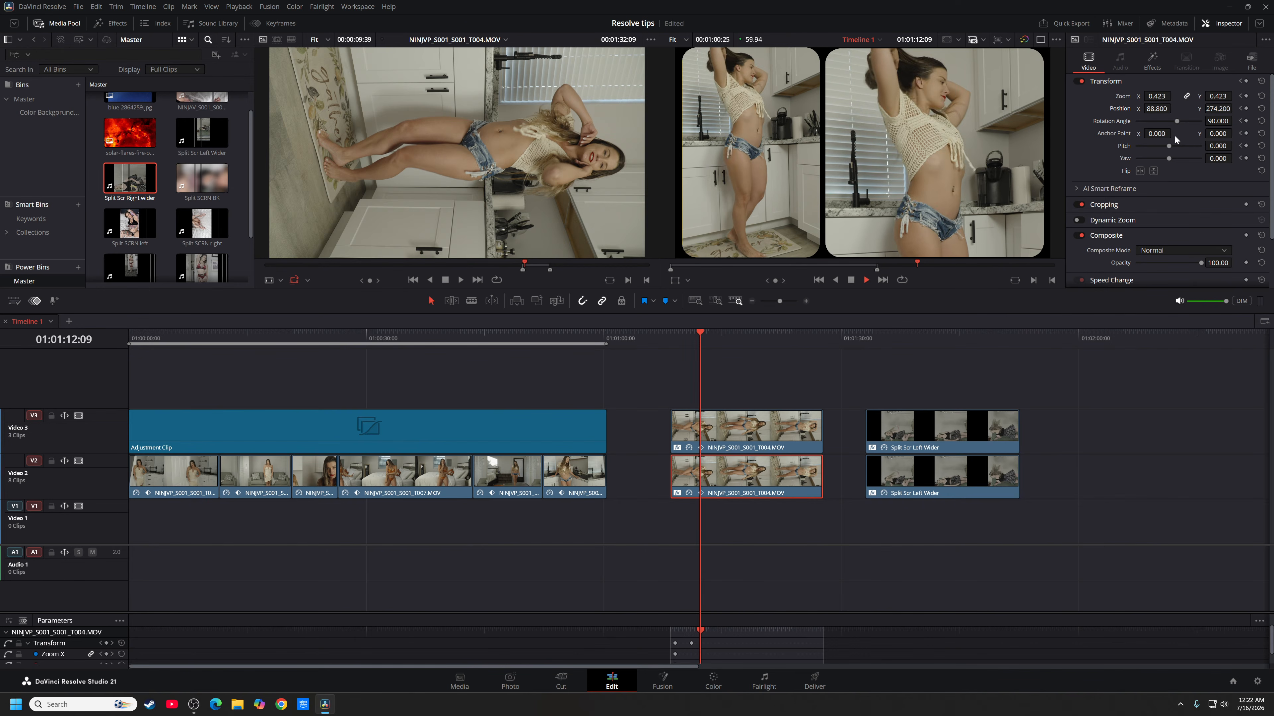
key("space")
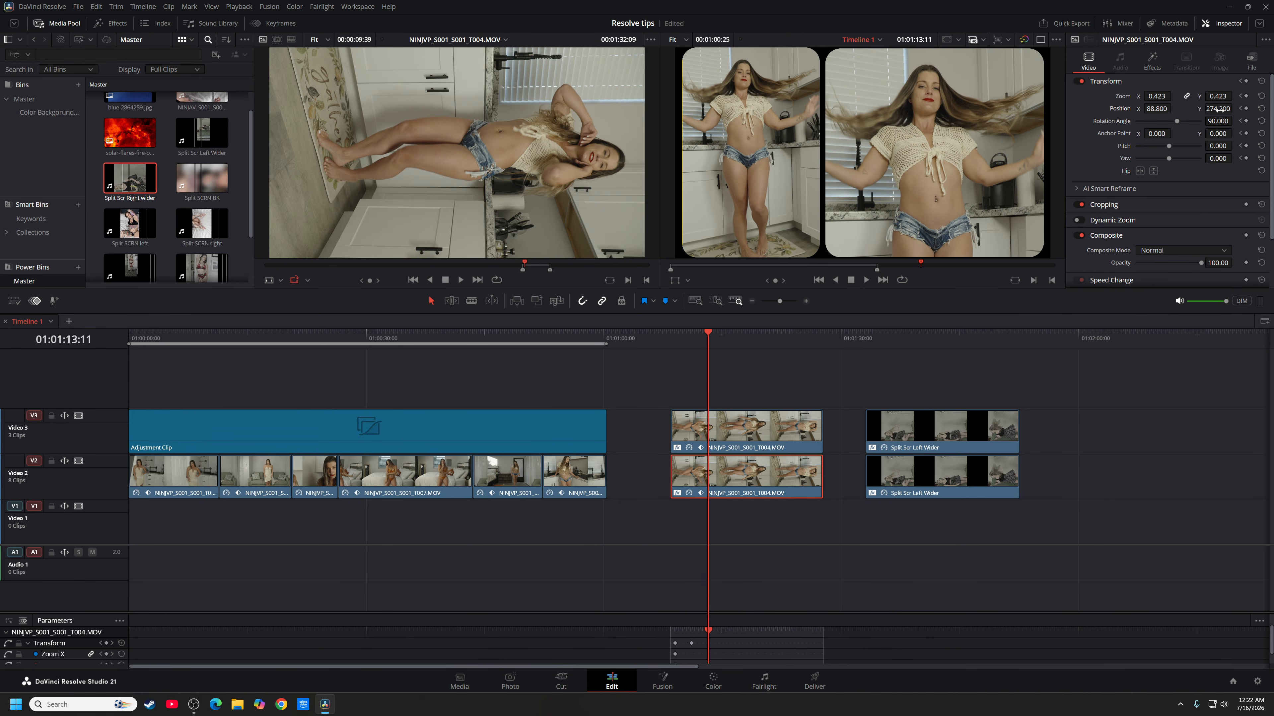
left_click_drag(1219, 109, 1235, 108)
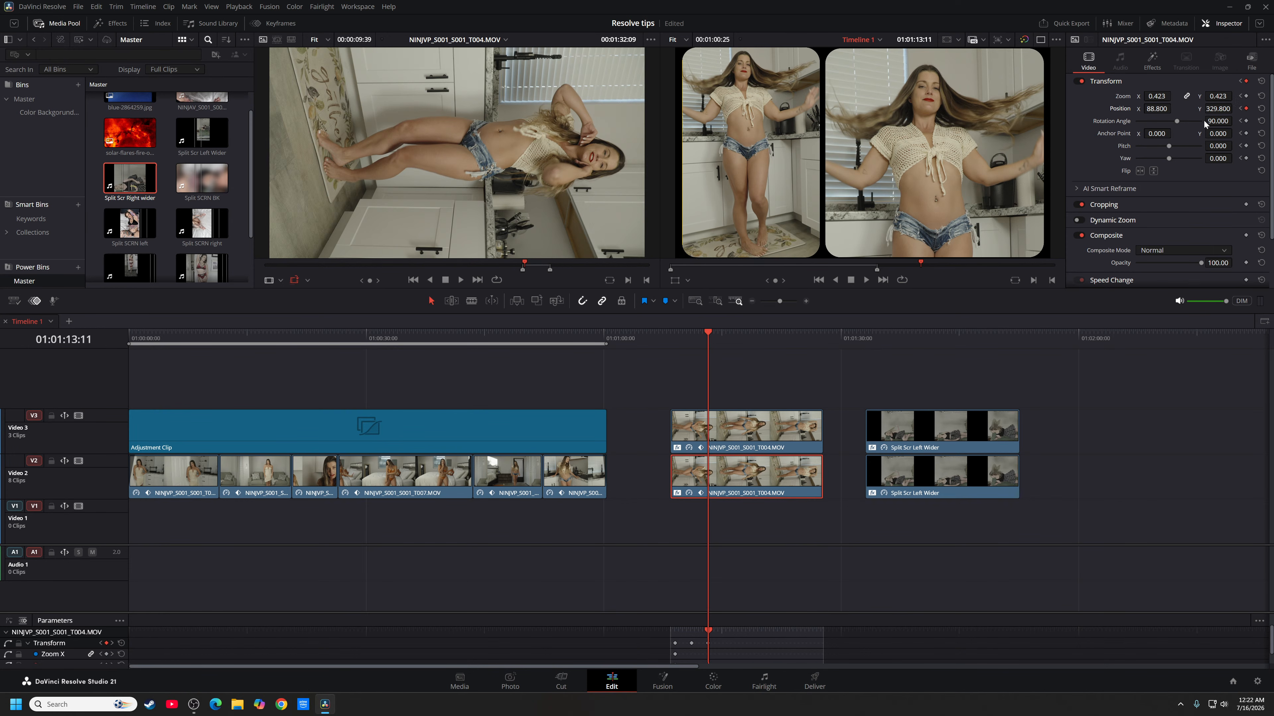
- Keyframe the lower clip's position Y to 355.2 at 01:01:18:47 and 325.8 at about 01:01:25:09, and play the split-screen back from 01:01:09:02
left_click(863, 274)
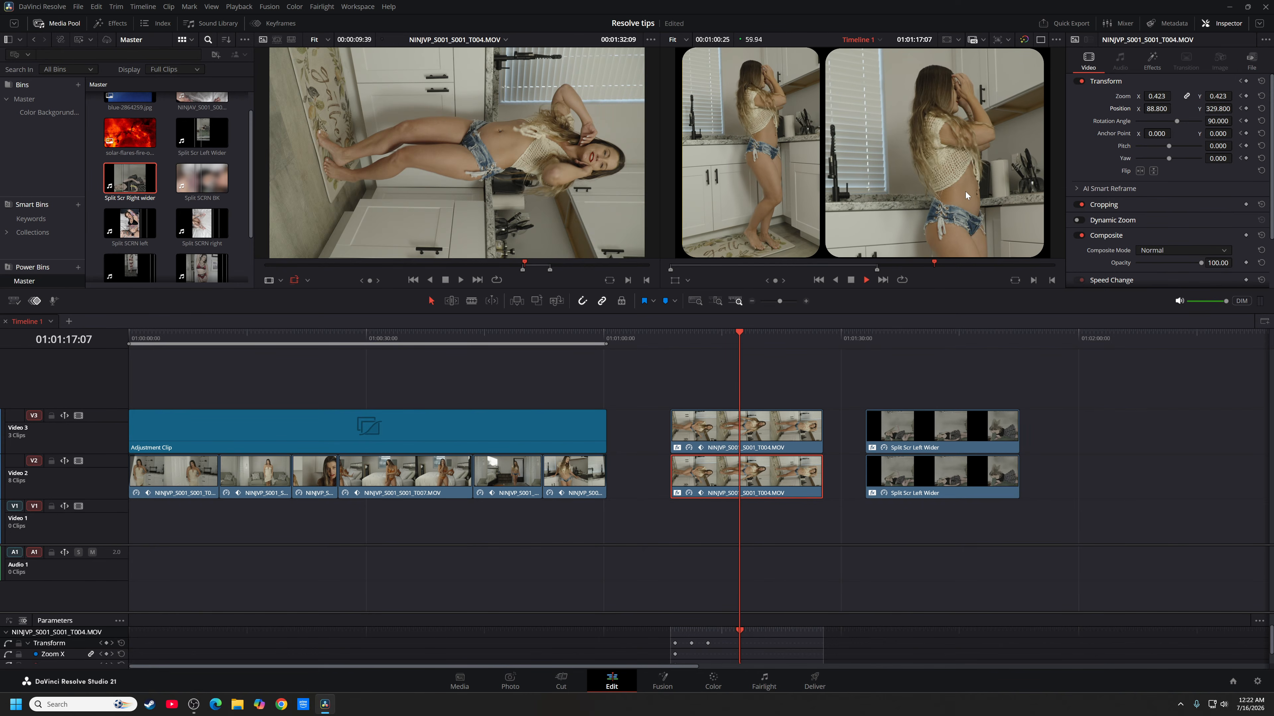
key("space")
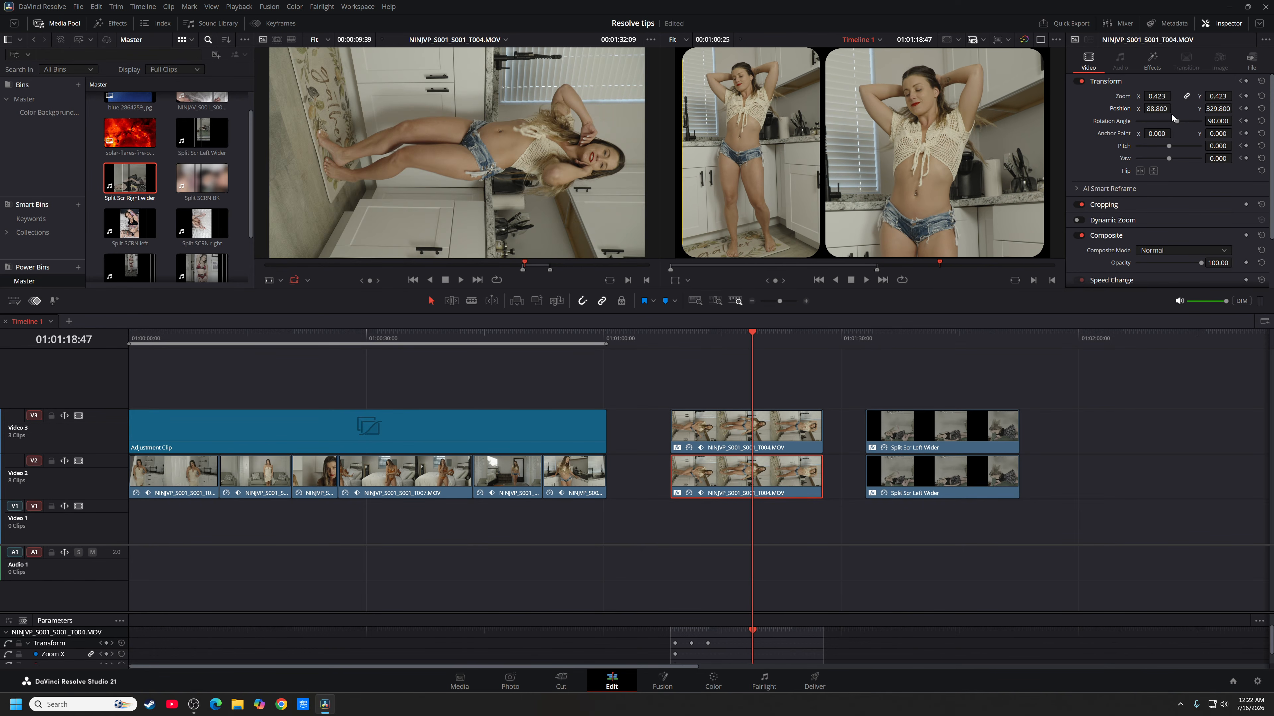
left_click_drag(1208, 107, 1235, 107)
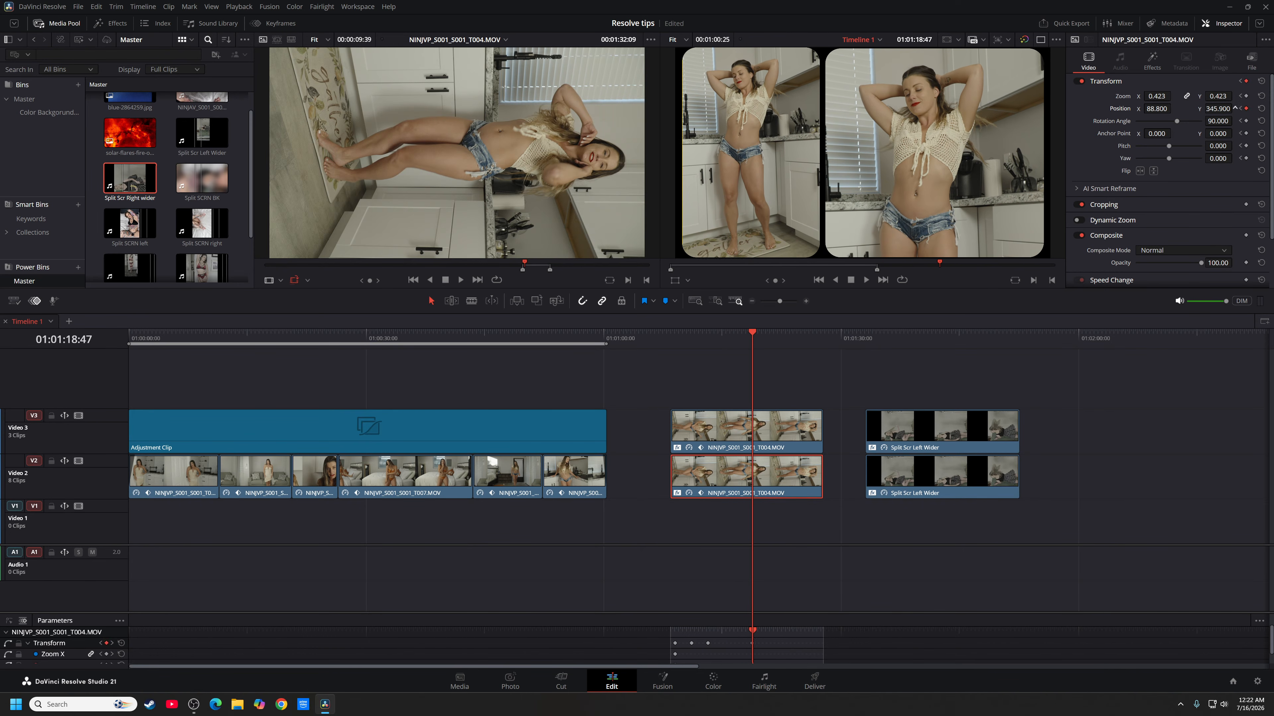
key("space")
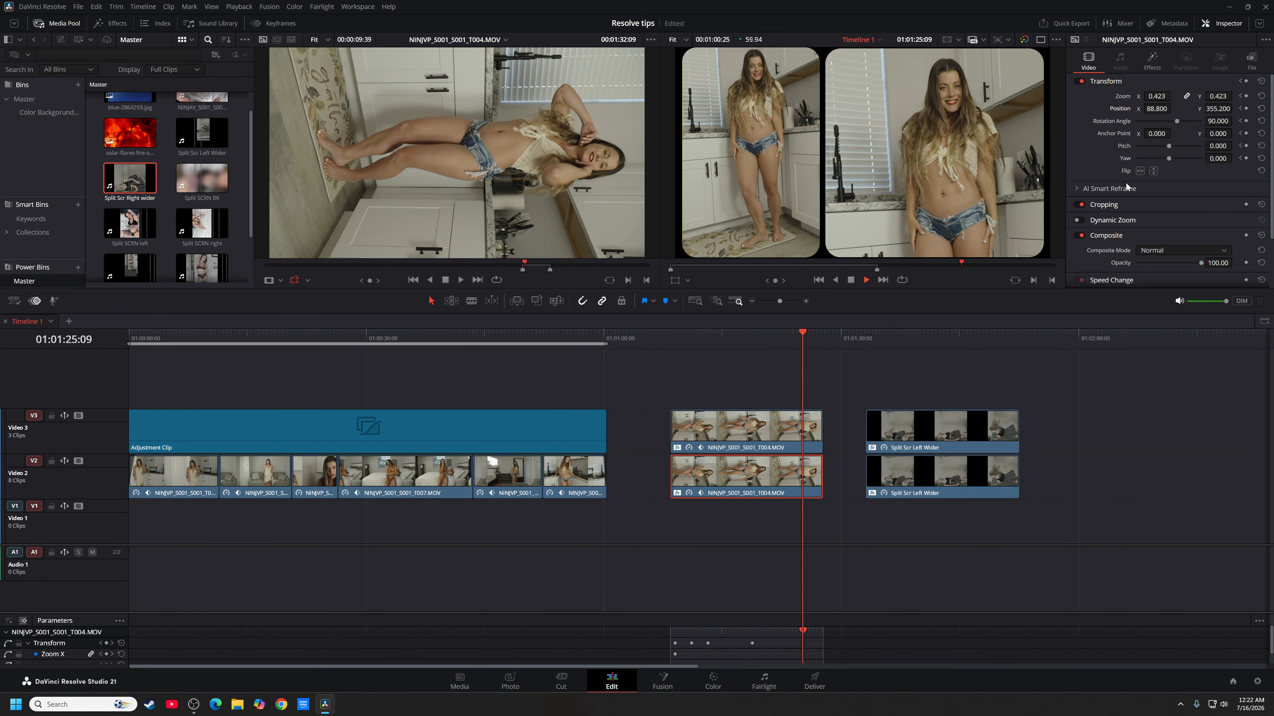
key("space")
mouse_move(1235, 108)
left_mouse_down()
mouse_move(1235, 120)
mouse_move(1235, 106)
left_mouse_up()
key("space")
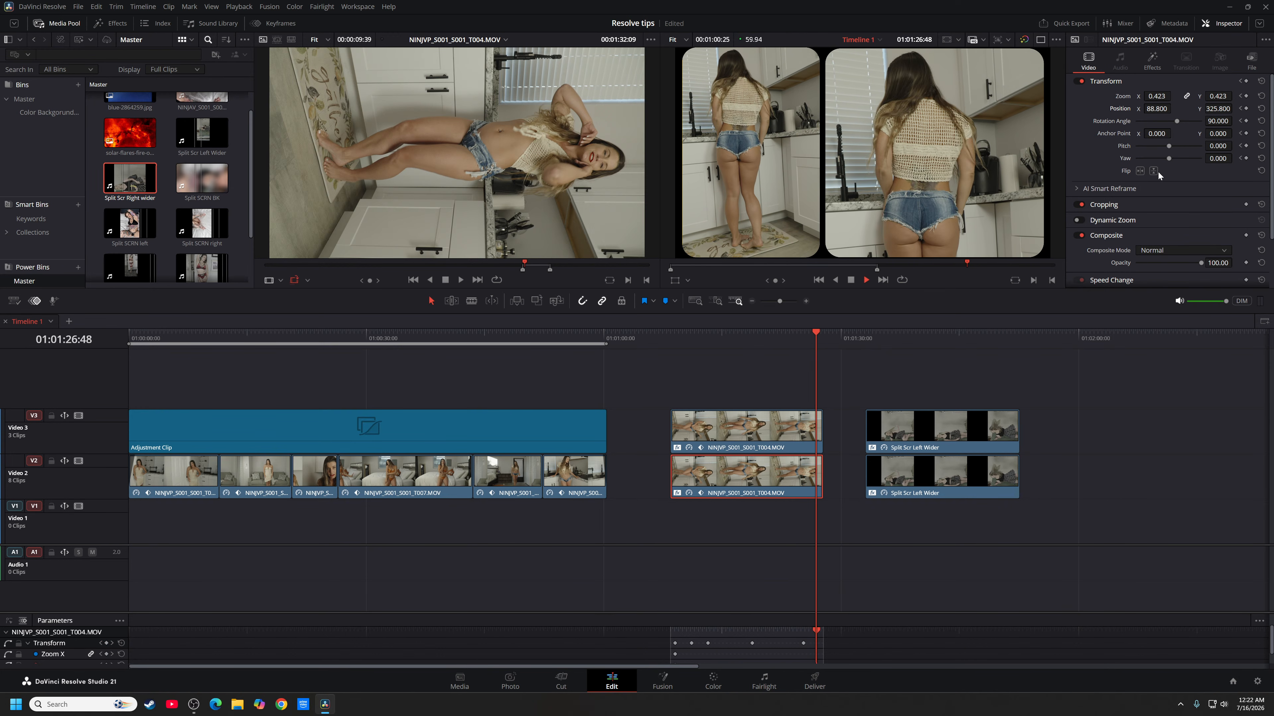
left_click_drag(702, 335, 674, 339)
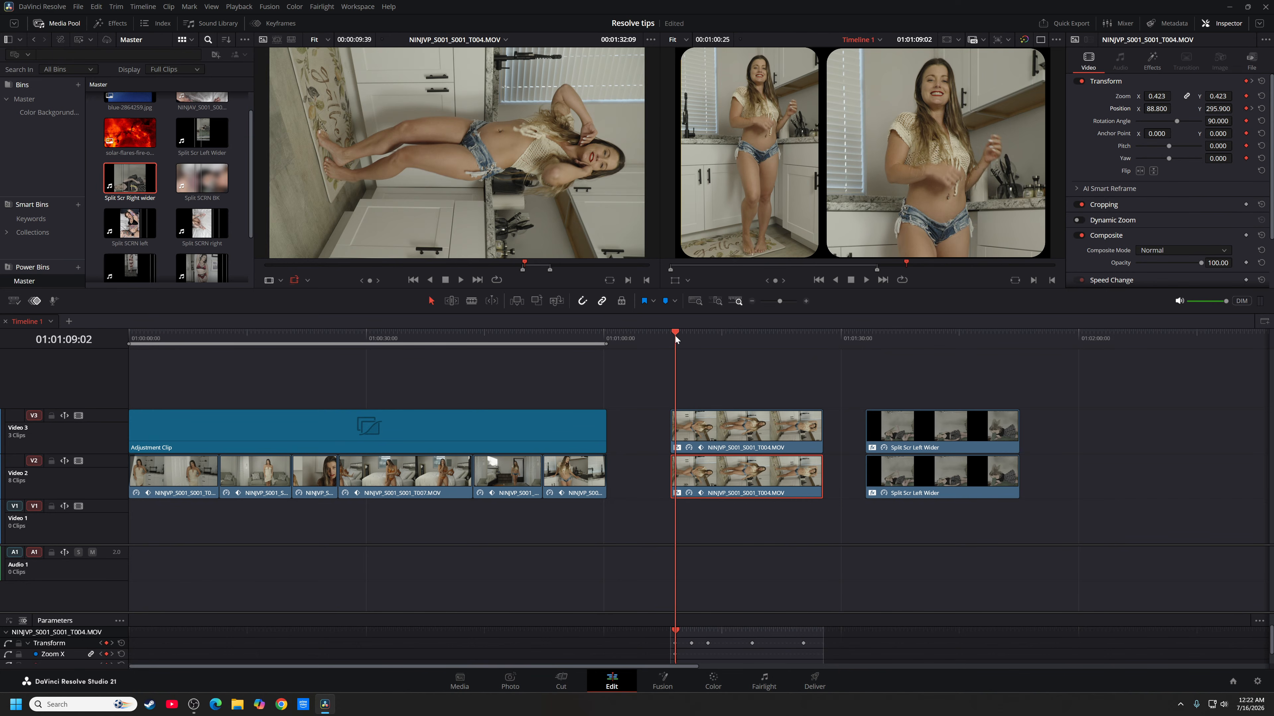
key("space")
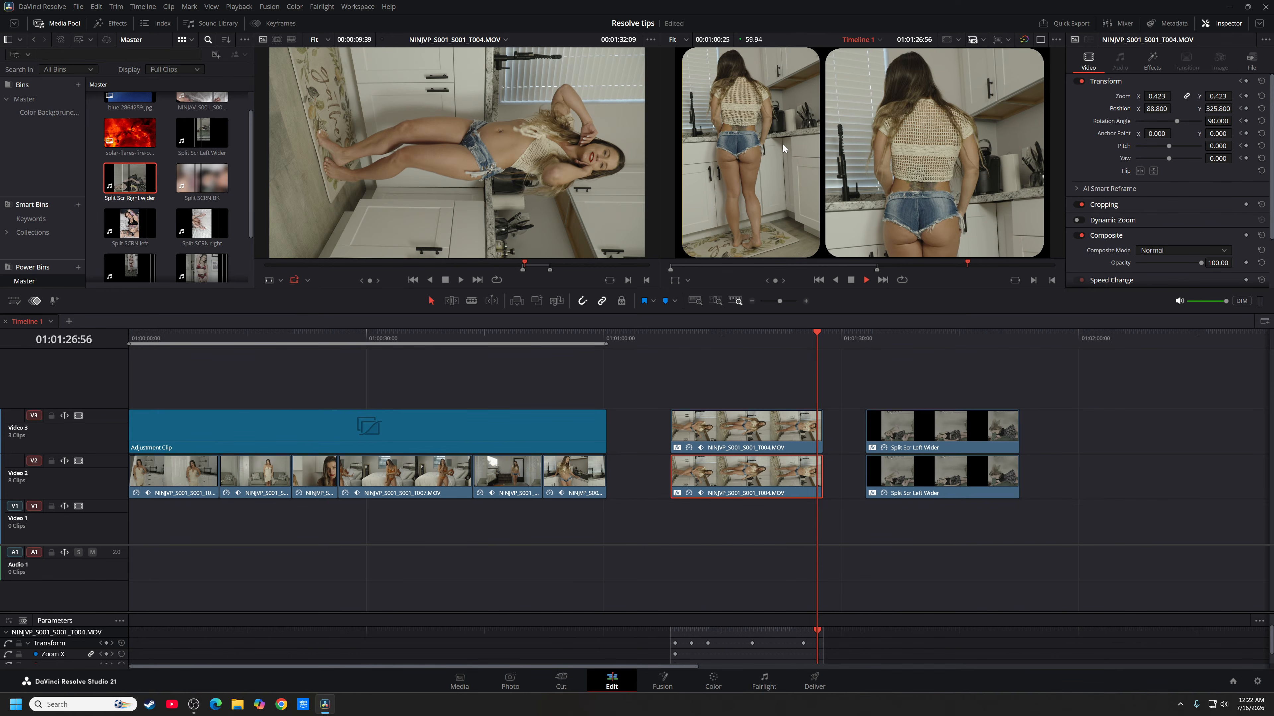
key("space")
left_click_drag(772, 337, 707, 337)
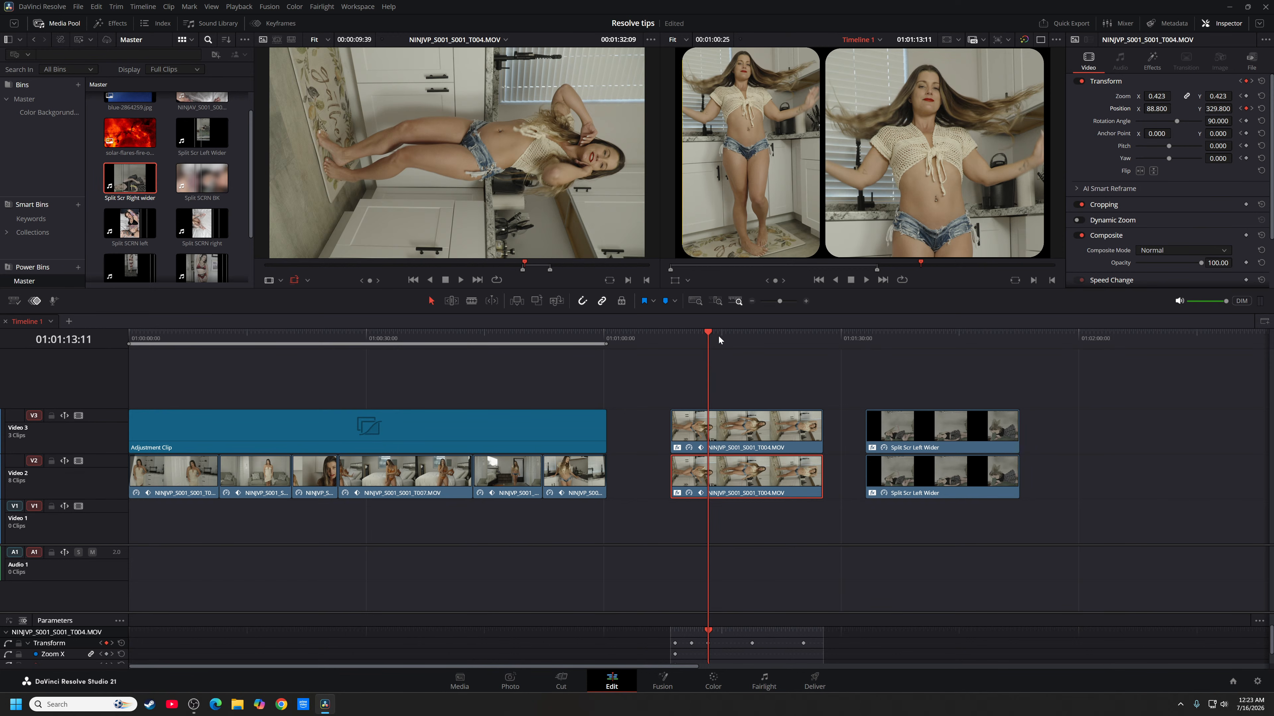
- Delete the two spare Split Scr Left Wider clips and shift the split-screen clip pair earlier, near the end of the main sequence
left_click_drag(861, 363, 1052, 532)
key("Delete")
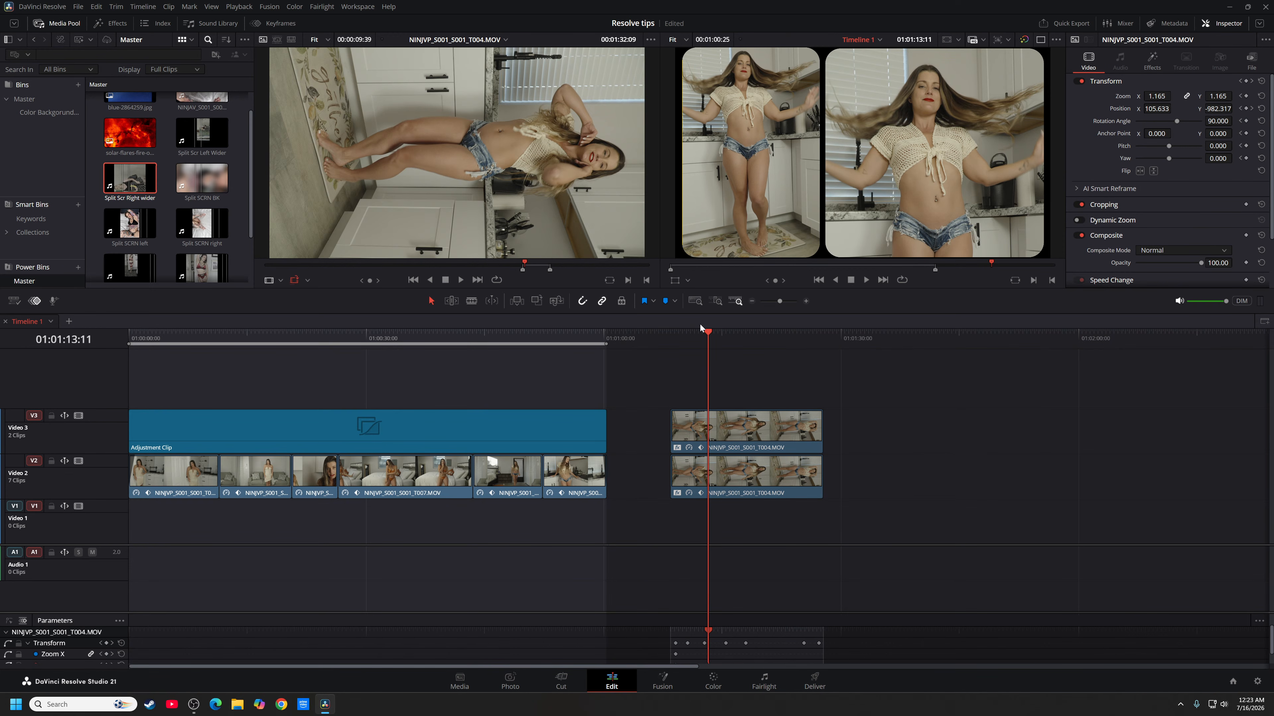
mouse_move(709, 335)
left_mouse_down()
mouse_move(744, 337)
mouse_move(715, 345)
left_mouse_up()
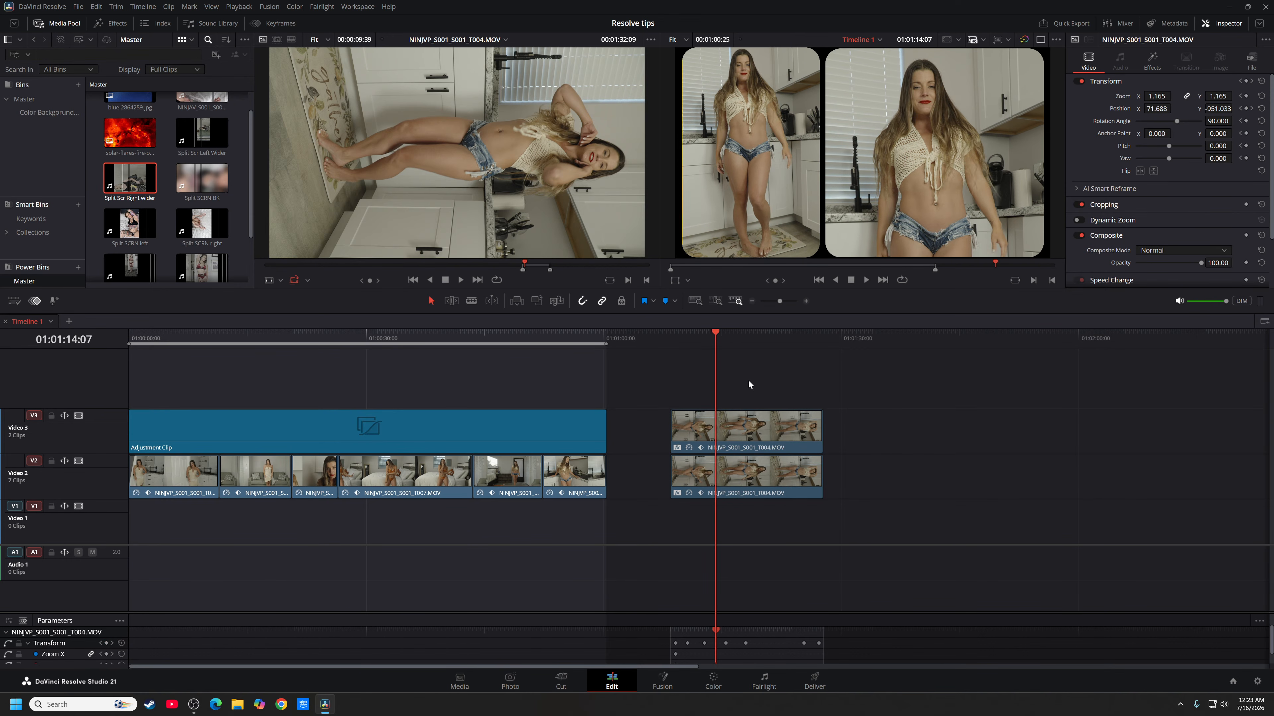
left_click_drag(748, 379, 751, 467)
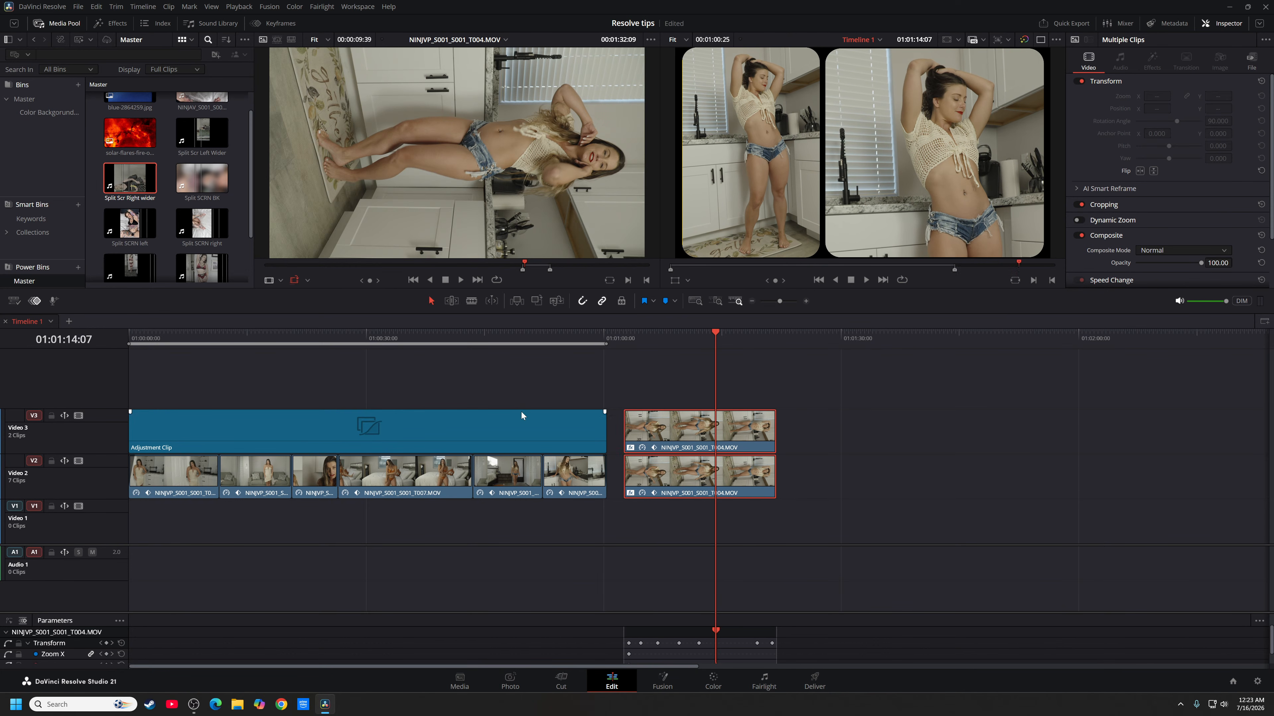
- Raise the adjustment clip to Video 4 and extend its end to cover the split-screen clips
left_click_drag(521, 416, 522, 403)
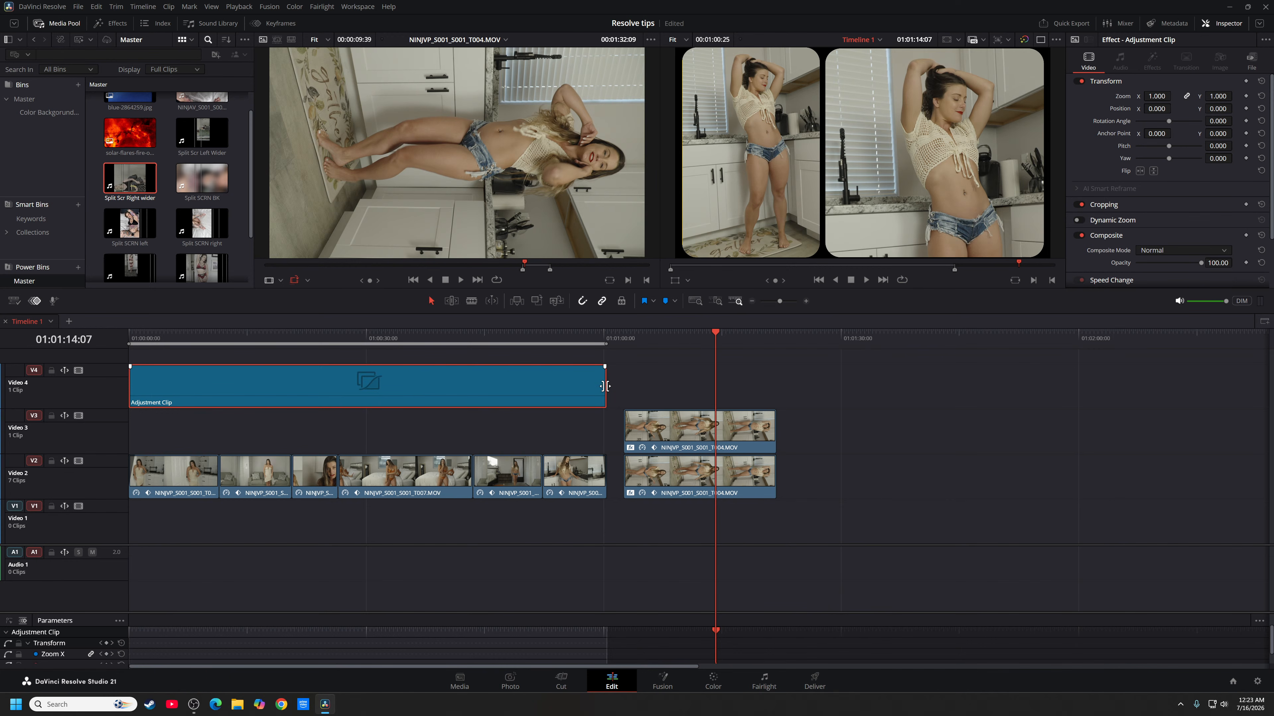
left_click_drag(605, 385, 777, 383)
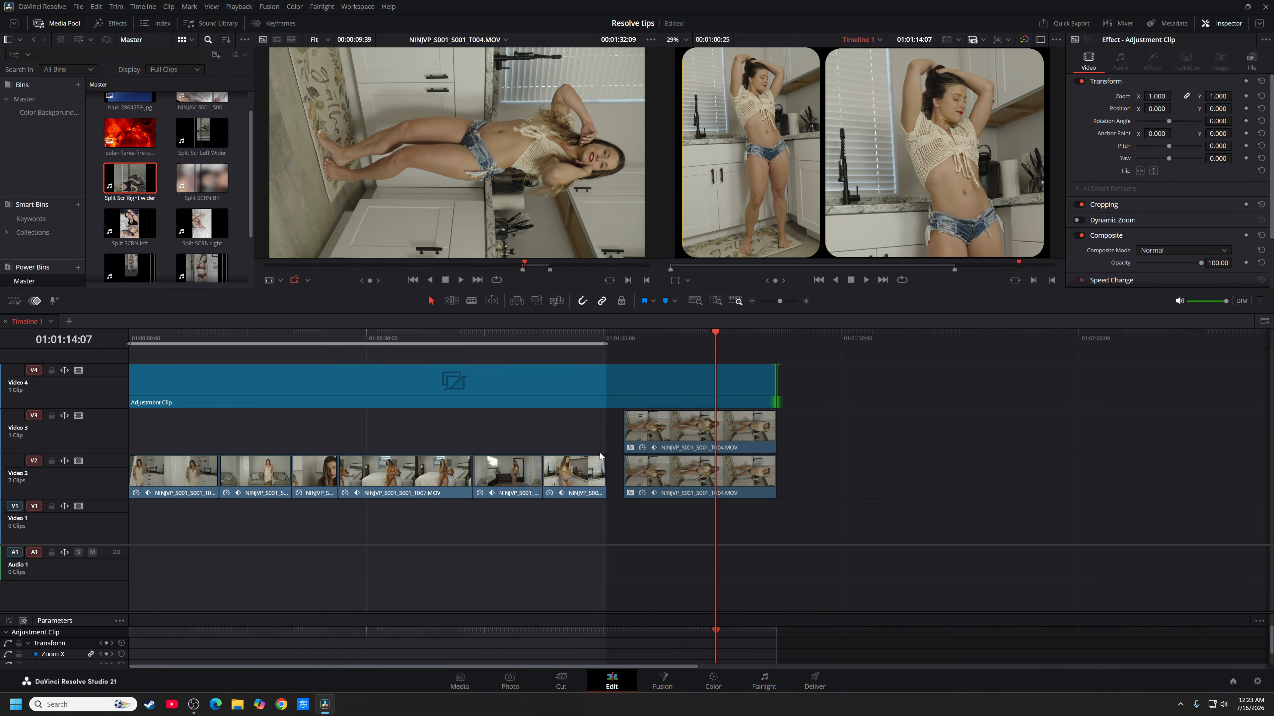
- Copy the color grade of clip 07 onto split-screen clips 08 and 09, and check the graded split-screen in playback
left_click(733, 675)
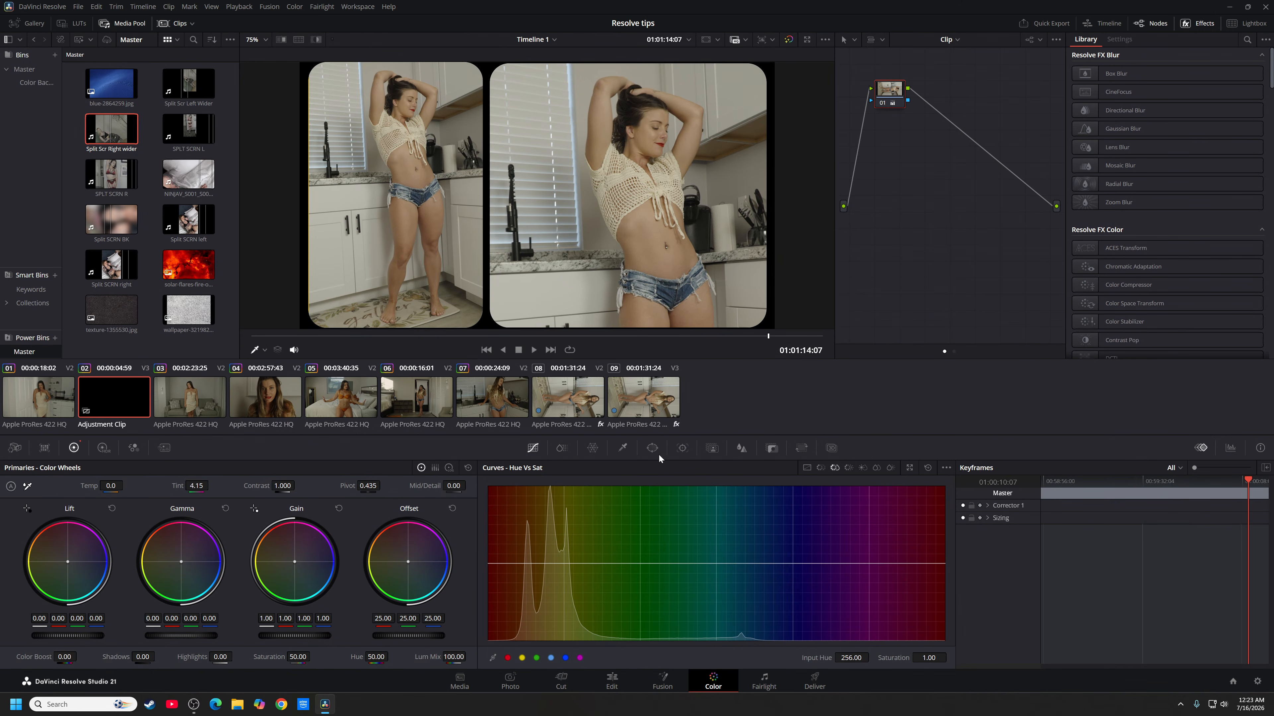
left_click(643, 403)
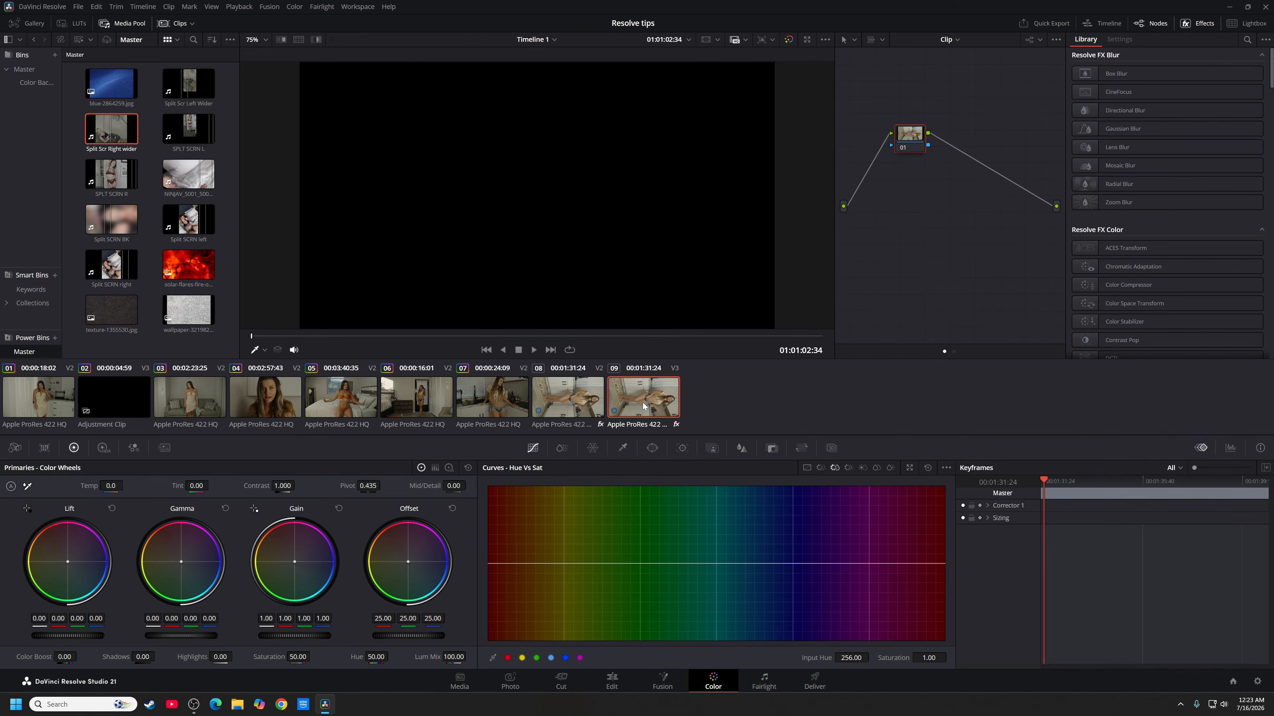
left_click(522, 392)
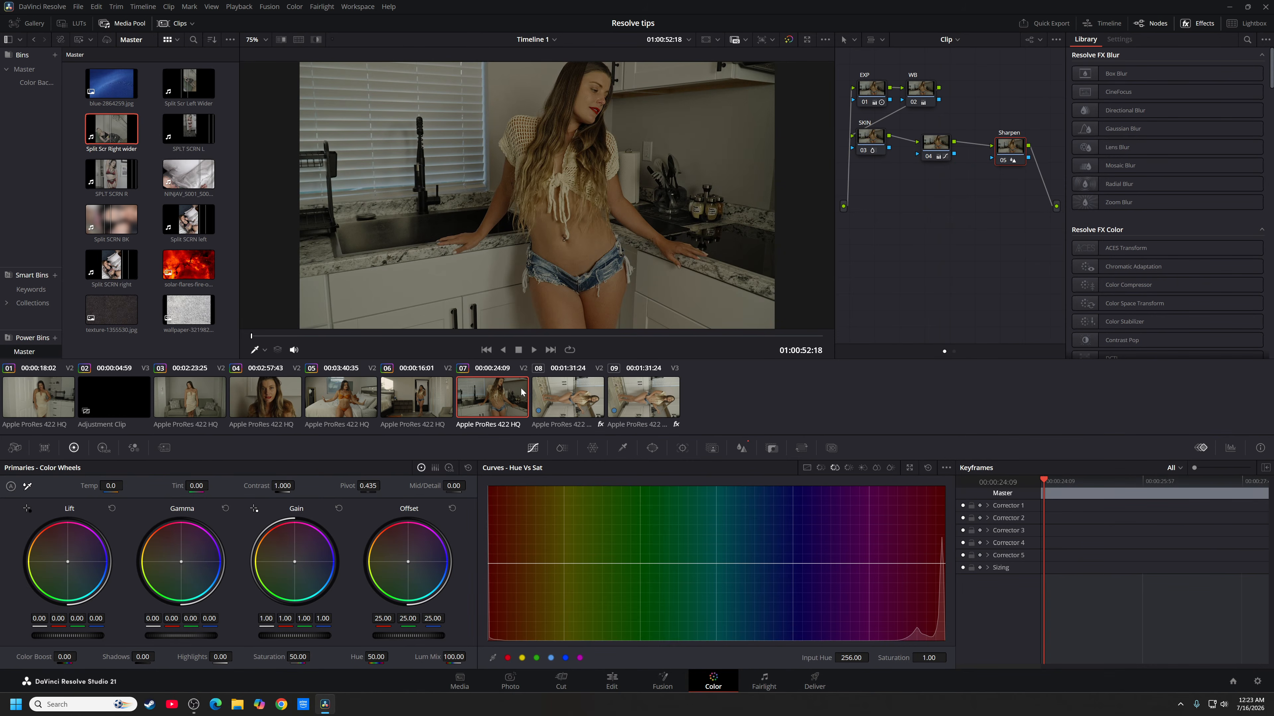
left_click(561, 395)
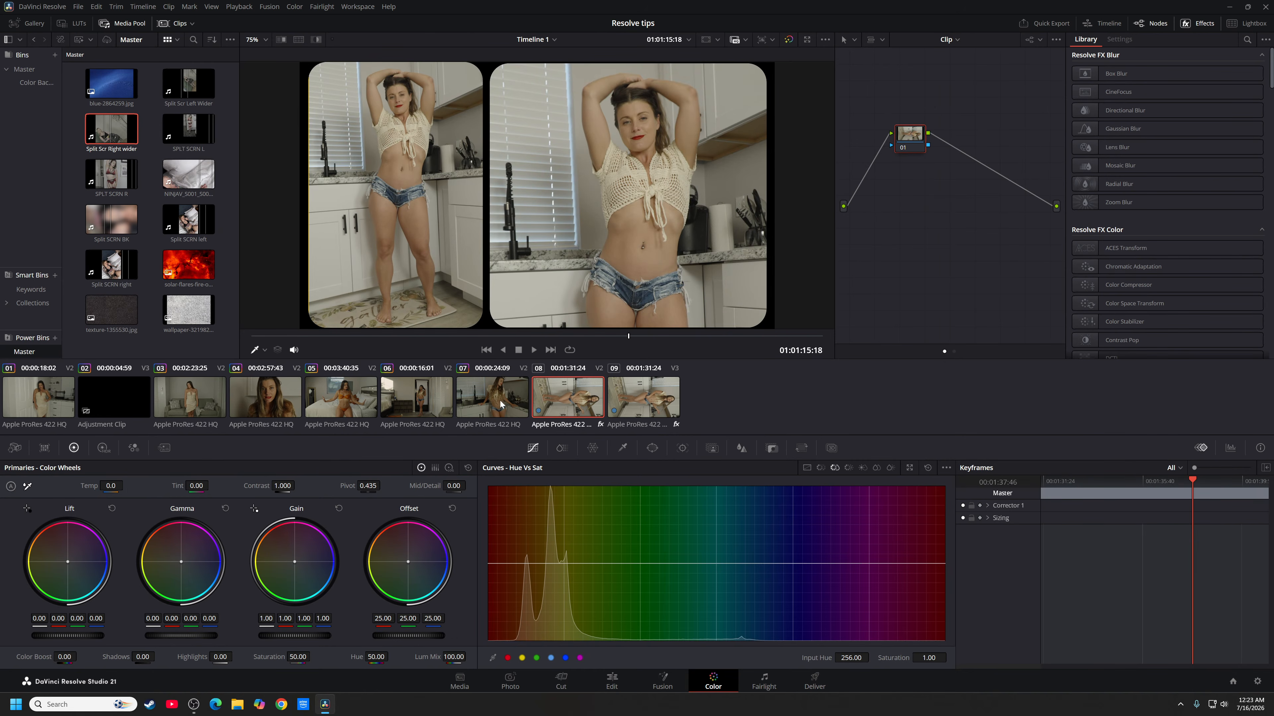
middle_click(490, 401)
left_click(632, 399)
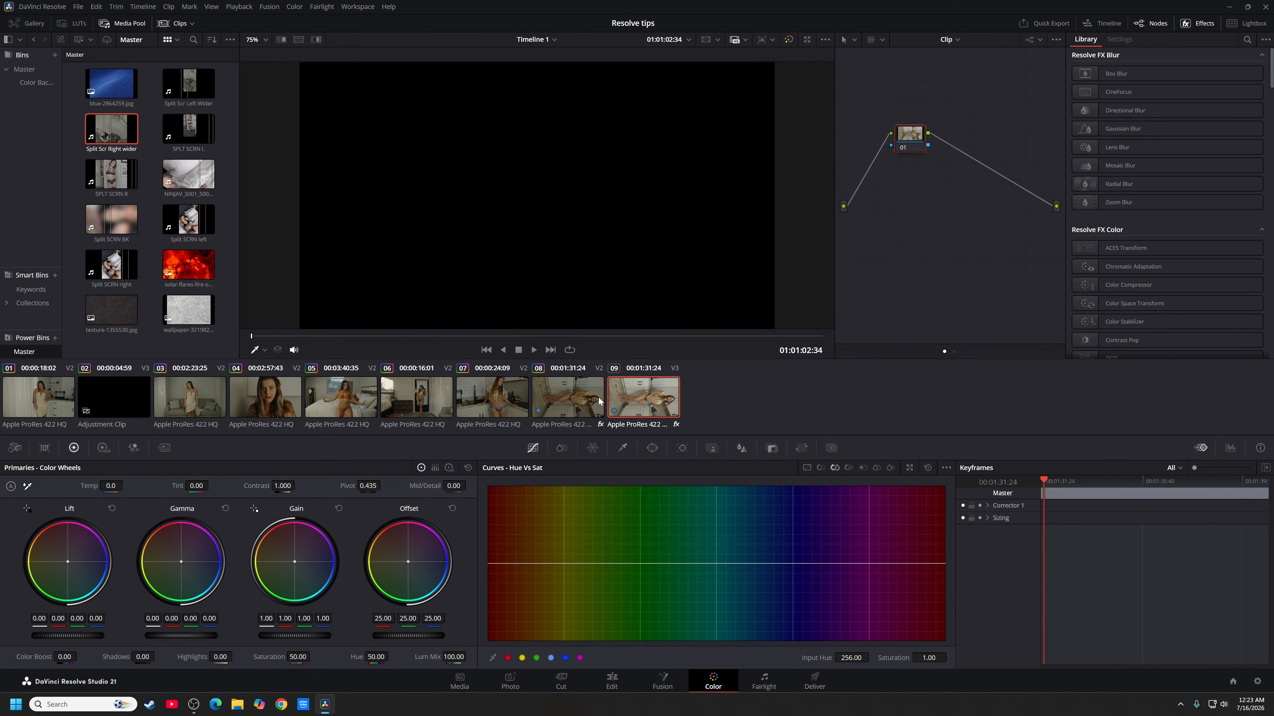
middle_click(599, 397)
left_click_drag(633, 329, 688, 318)
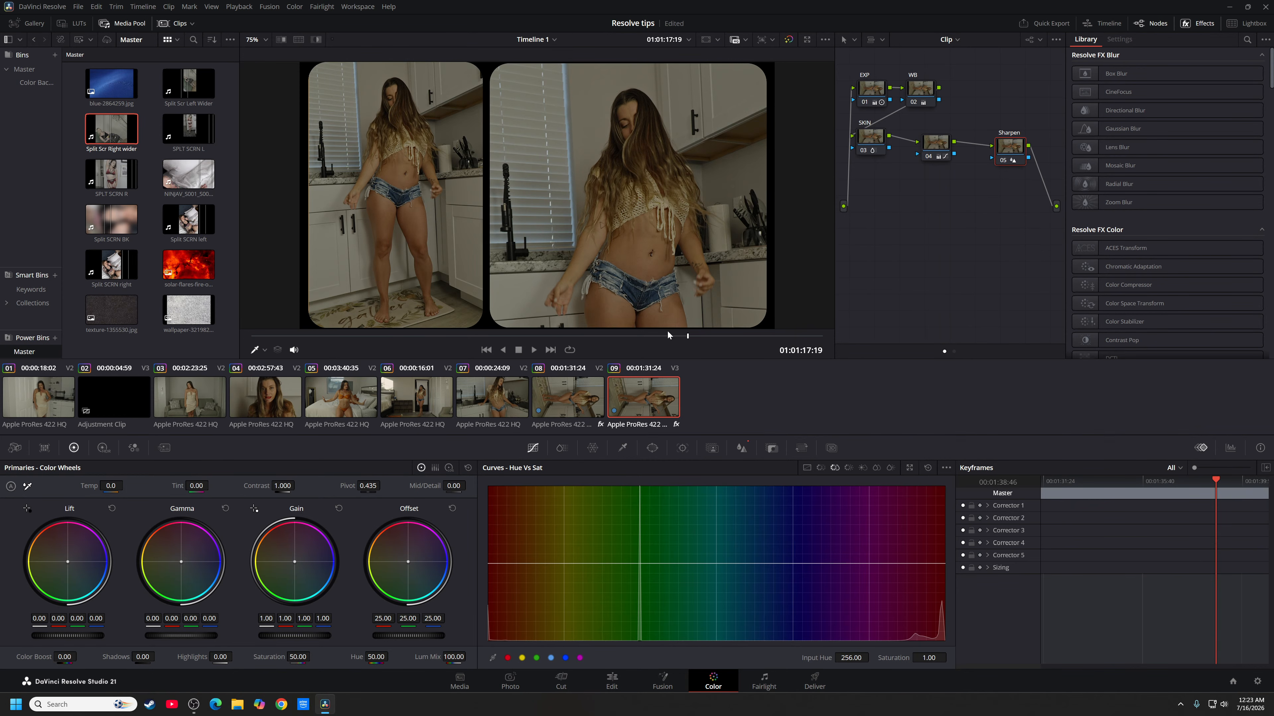
left_click_drag(686, 335, 261, 300)
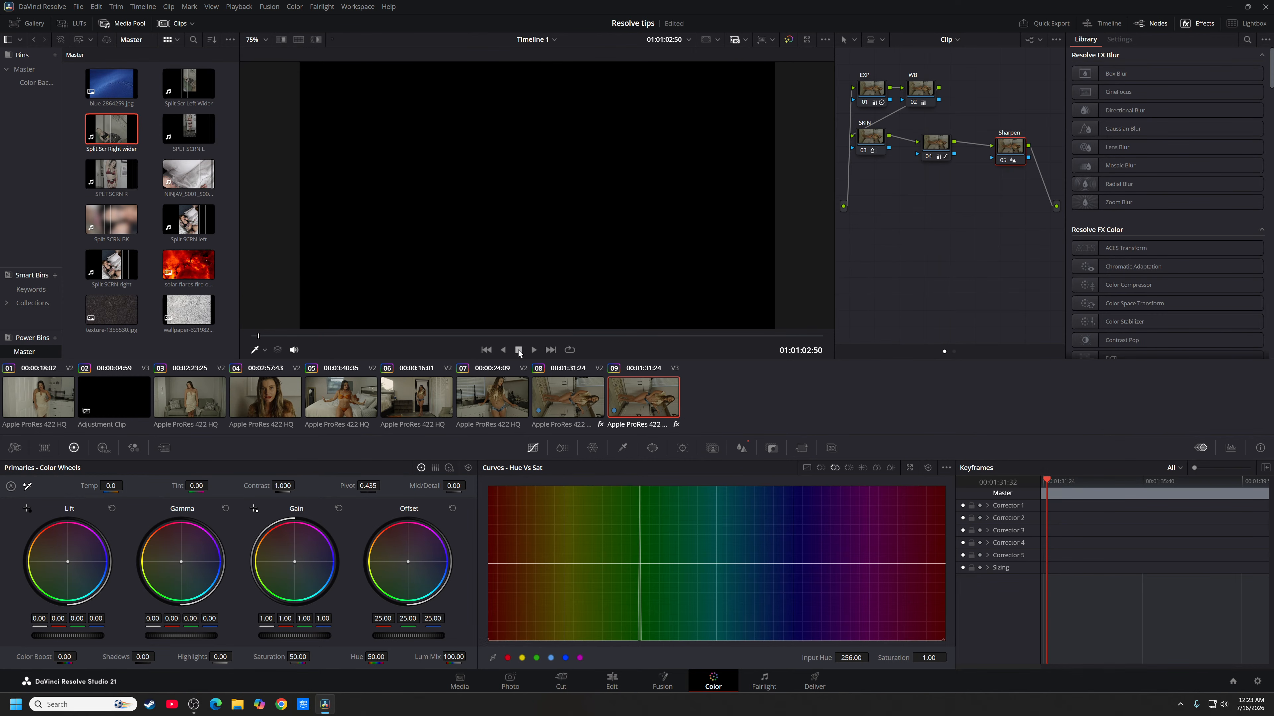
key("space")
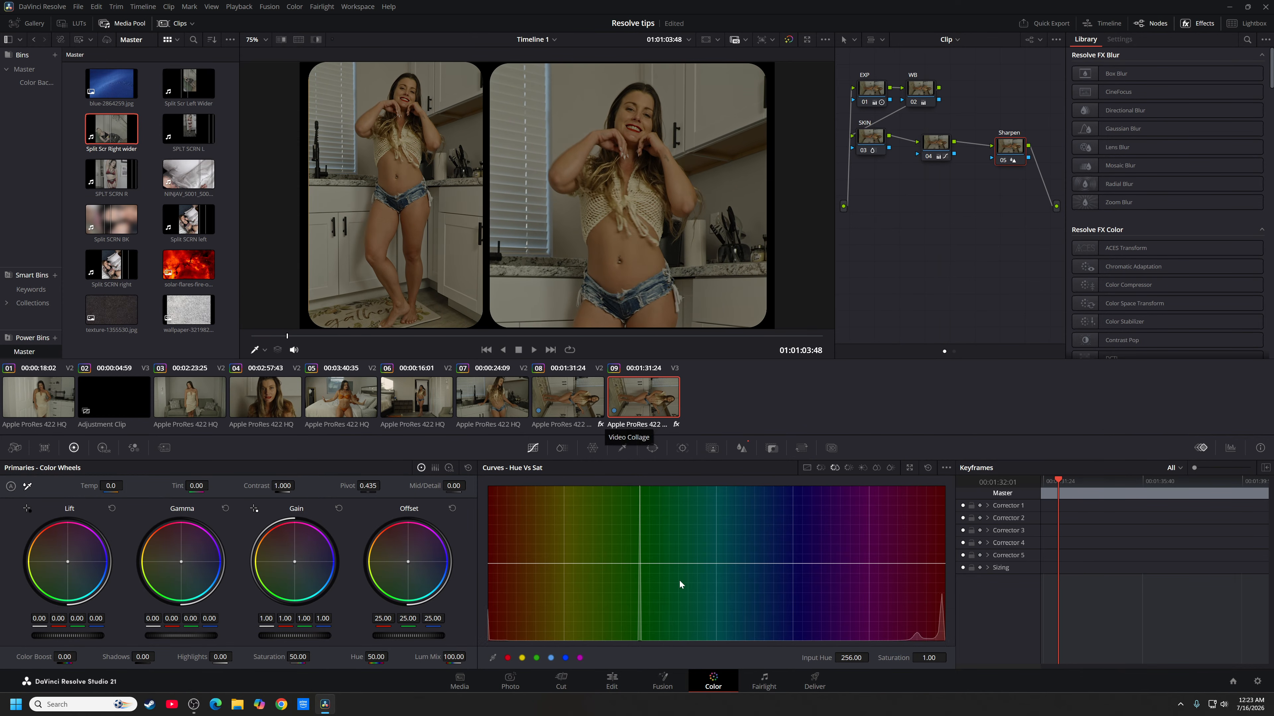
- Place blue-2864259.jpg on Video 1 beneath the split-screen clips as a background and extend it to their full length
left_click(611, 681)
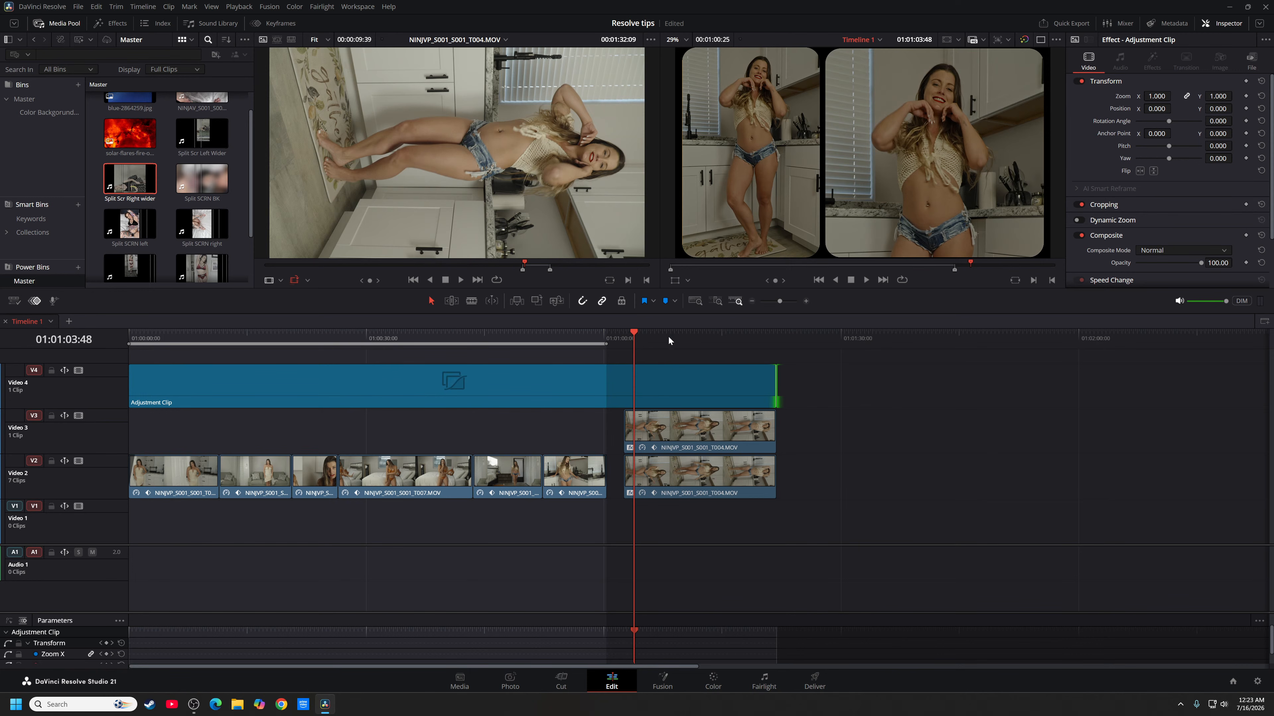
scroll(151, 140, "up", 1)
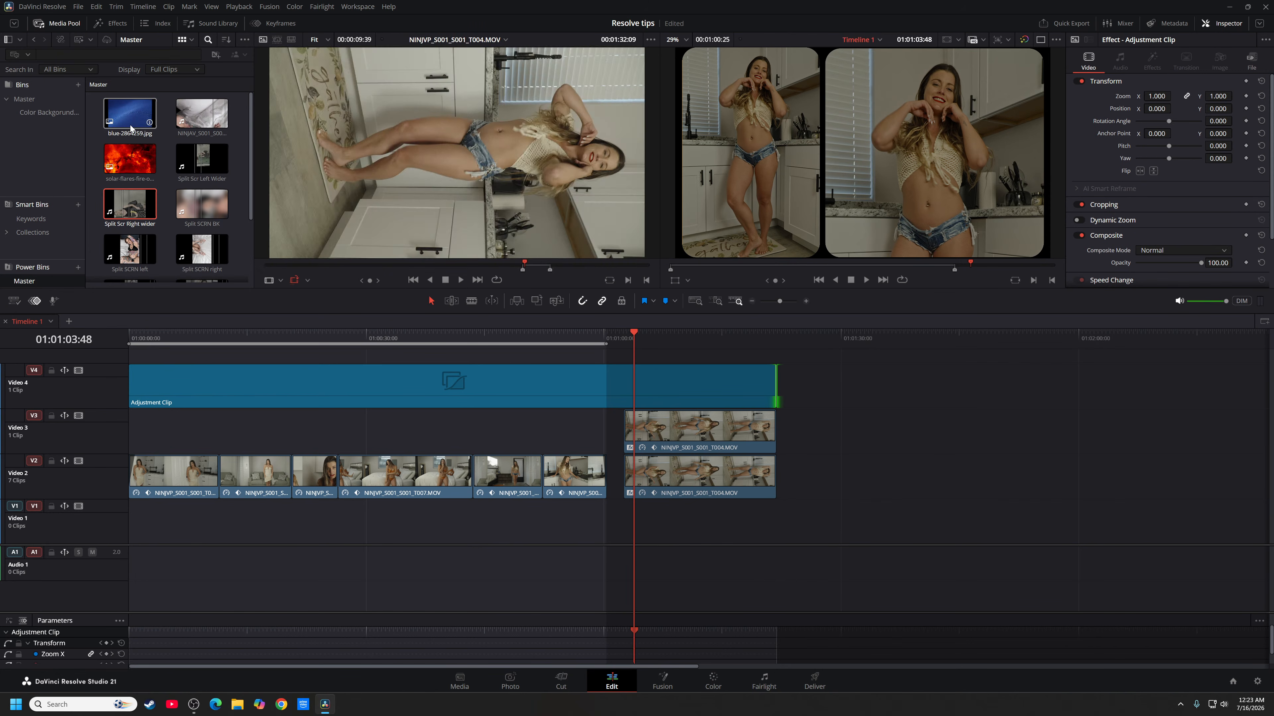
scroll(181, 187, "down", 1)
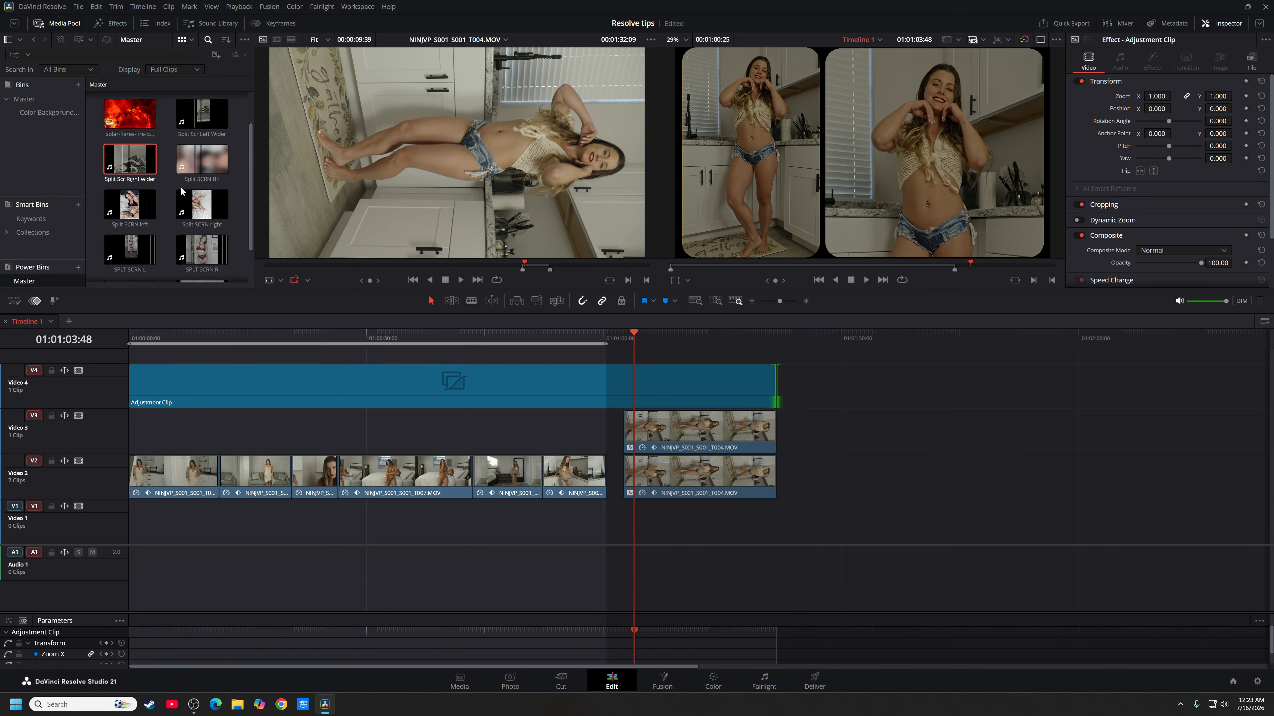
scroll(184, 234, "up", 1)
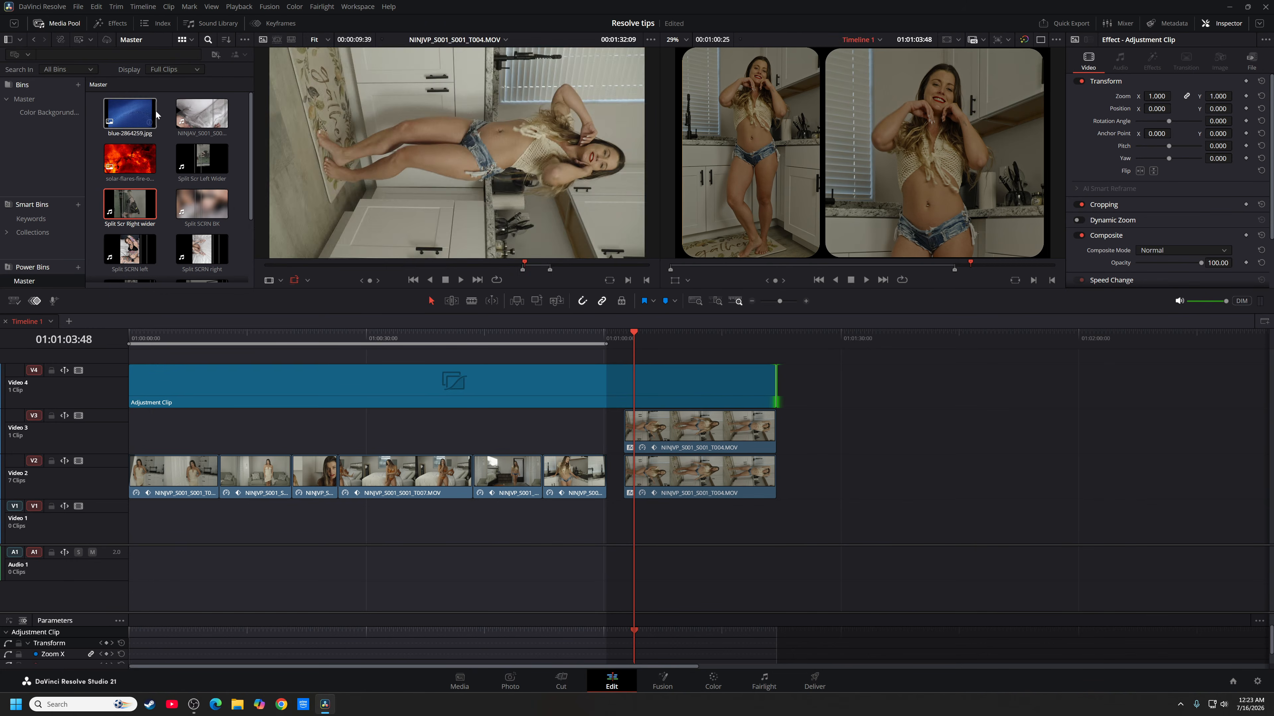
left_click_drag(130, 113, 650, 523)
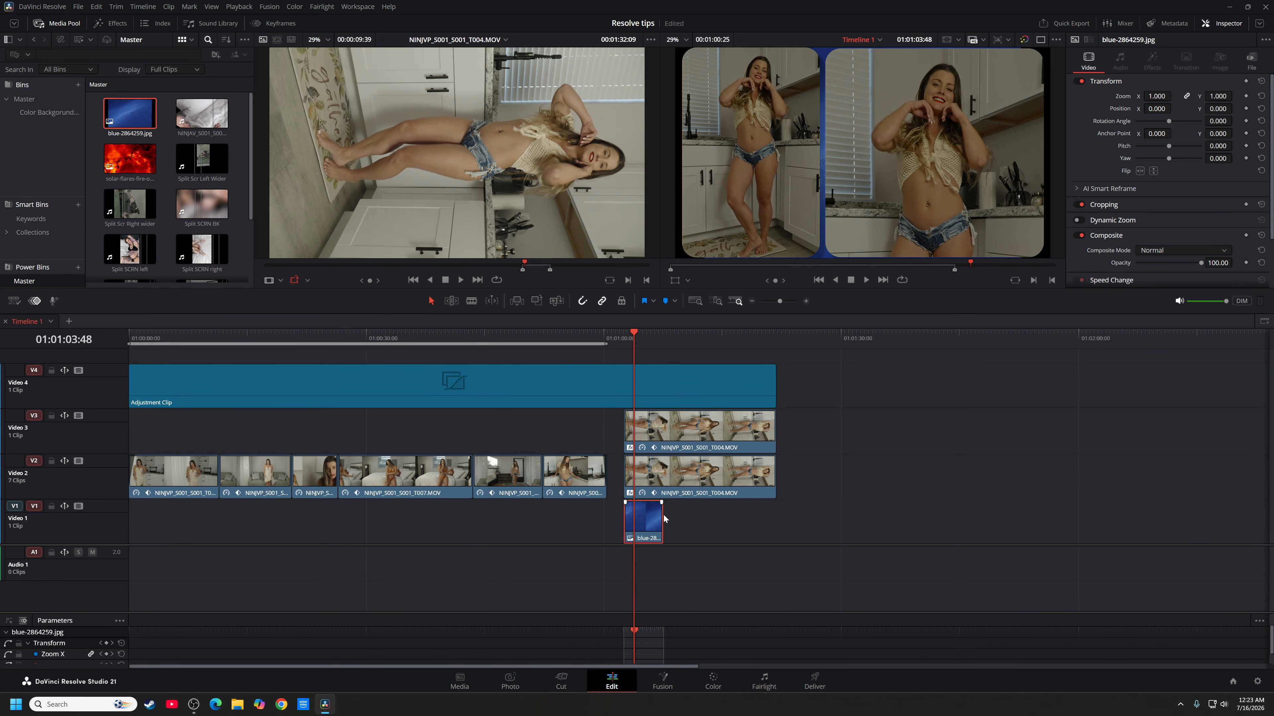
left_click_drag(663, 515, 775, 510)
- Shift both split-screen clips and the blue background earlier so they start right at the end of the main sequence
left_click(716, 469)
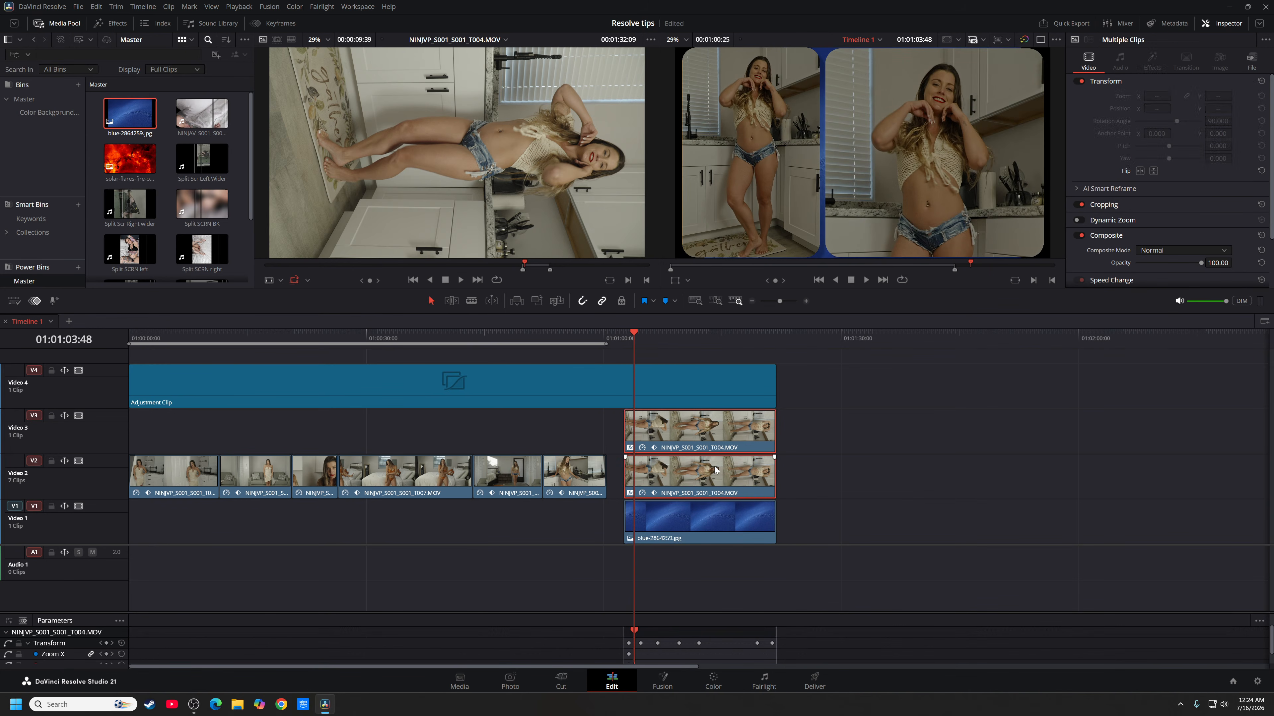
left_click_drag(709, 471, 692, 472)
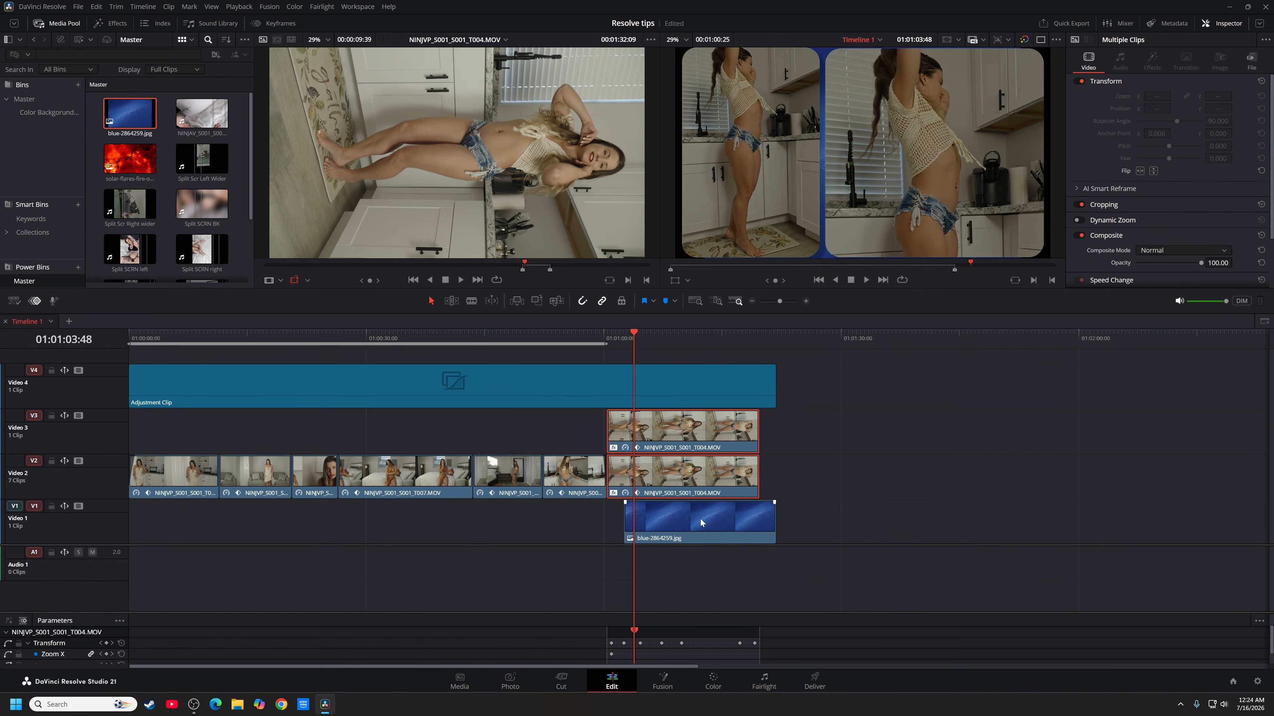
left_click_drag(700, 519, 682, 519)
- Try a short fade-out on the last main-sequence clip before the split-screen, and restore its unfaded end
left_click(585, 339)
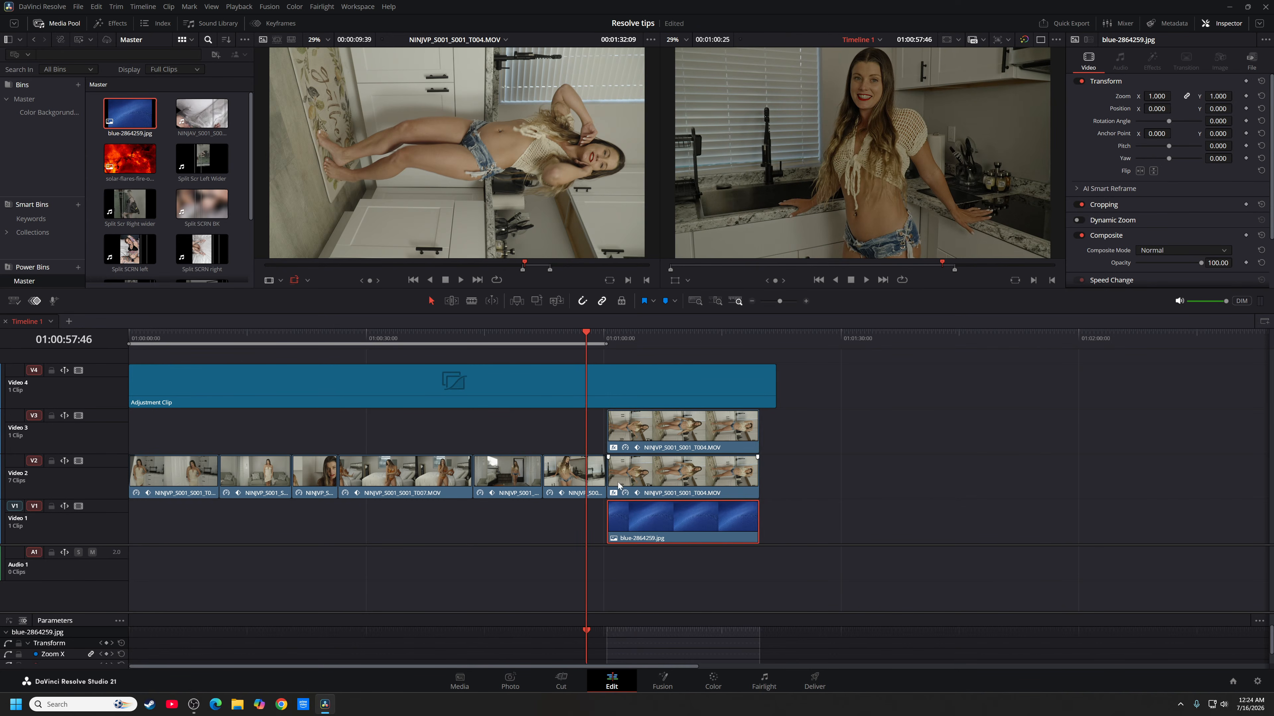
key("ctrl+equal")
key("ctrl+equal")
key("ctrl+equal")
left_click_drag(862, 337, 854, 380)
left_click(907, 457)
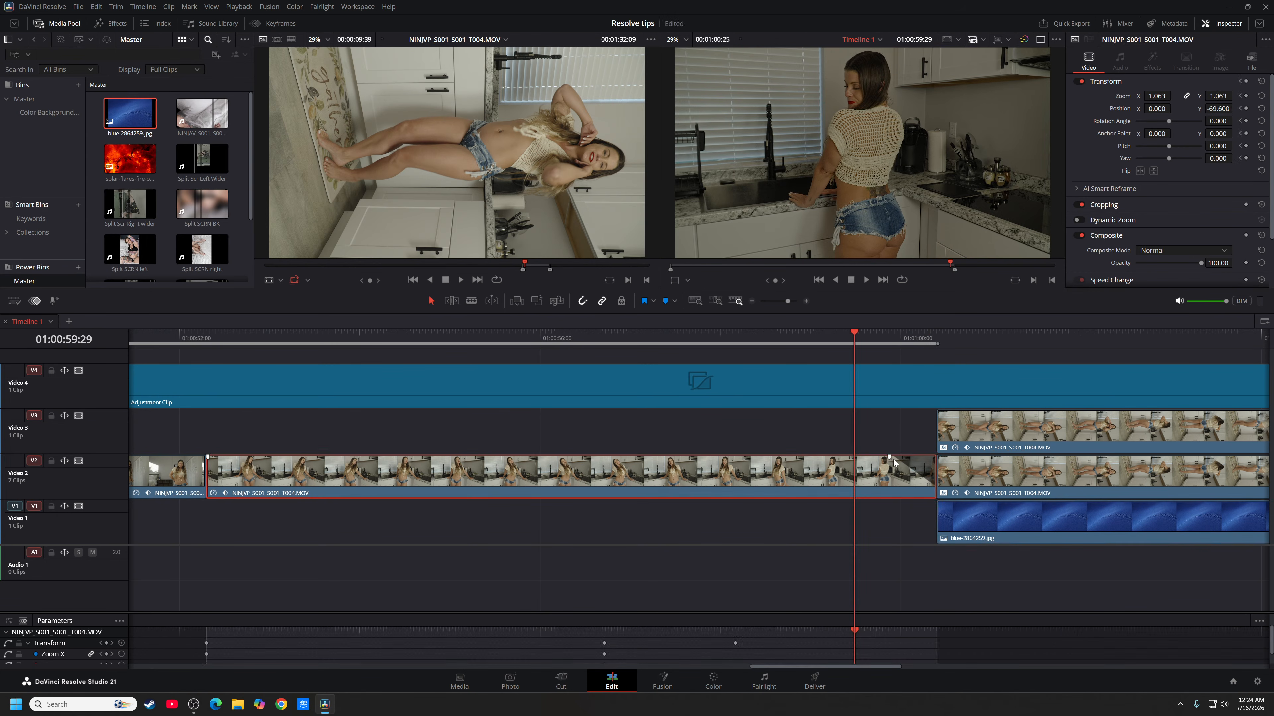
left_click_drag(889, 457, 976, 453)
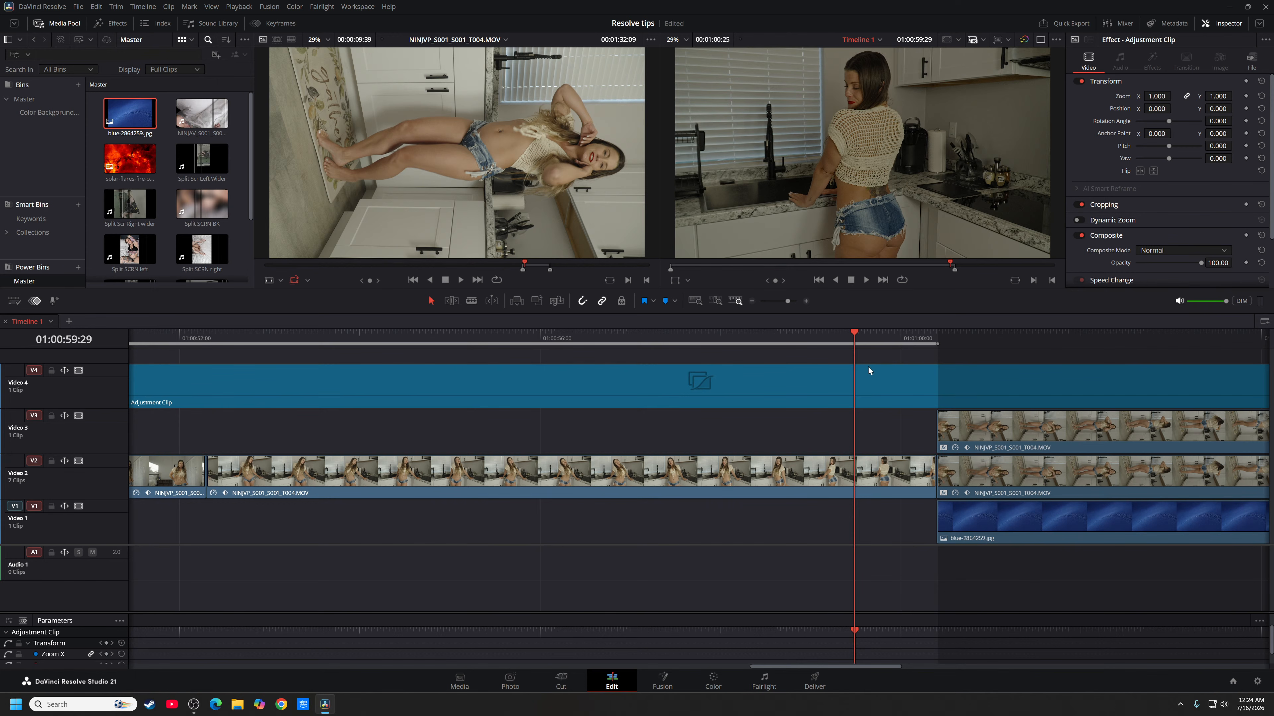
- Play across the cut into the split-screen, and enlarge the blue-2864259.jpg background to a zoom of 1.192
key("space")
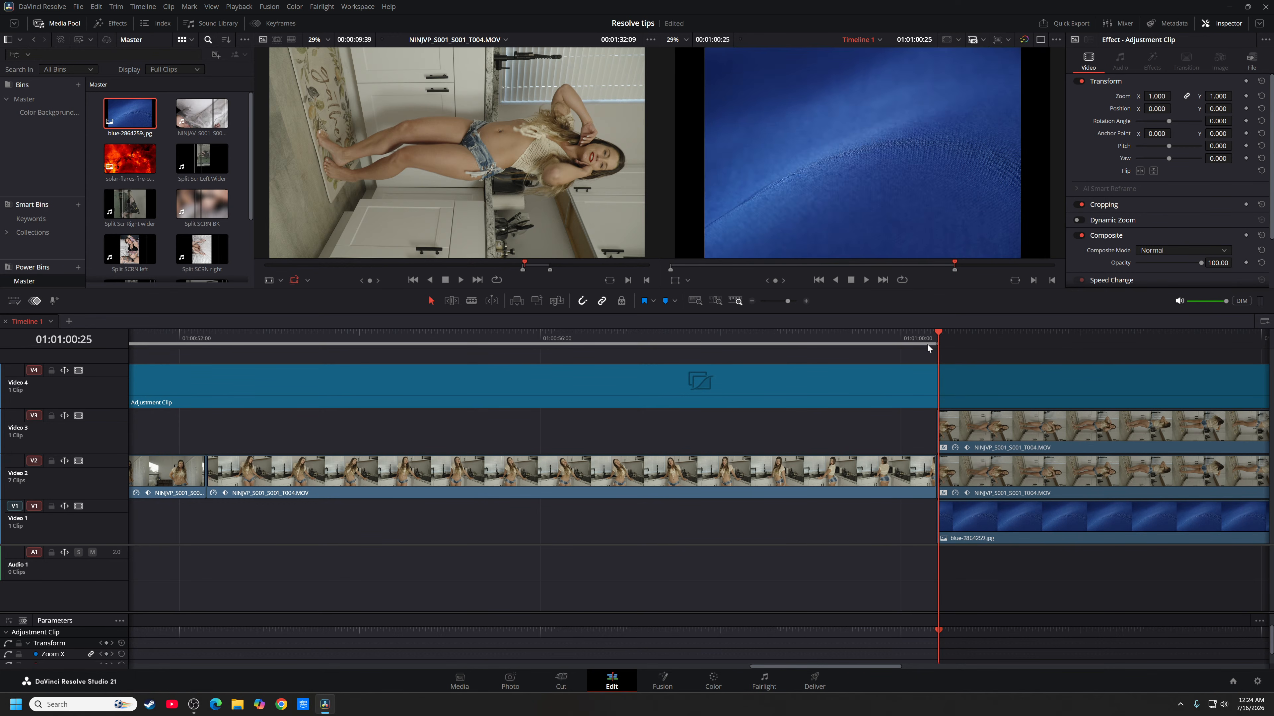
left_click(865, 349)
key("space")
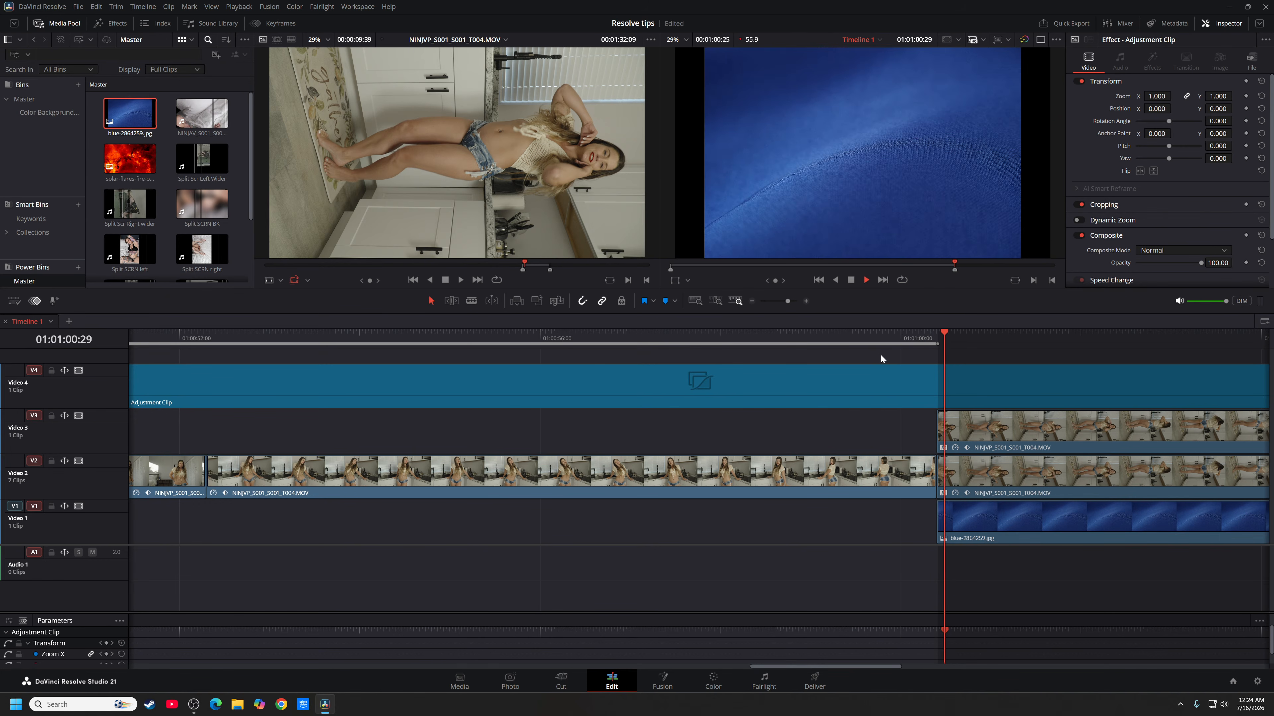
key("space")
left_click(1044, 525)
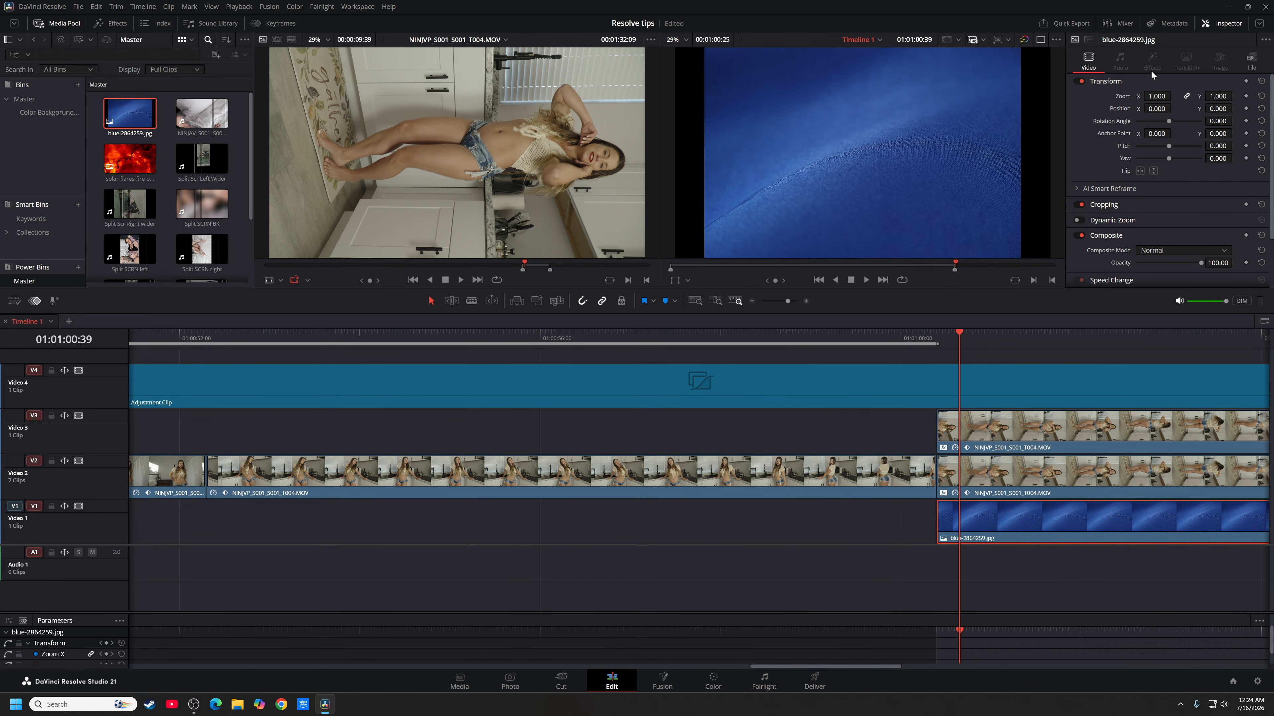
left_click_drag(1157, 96, 1175, 95)
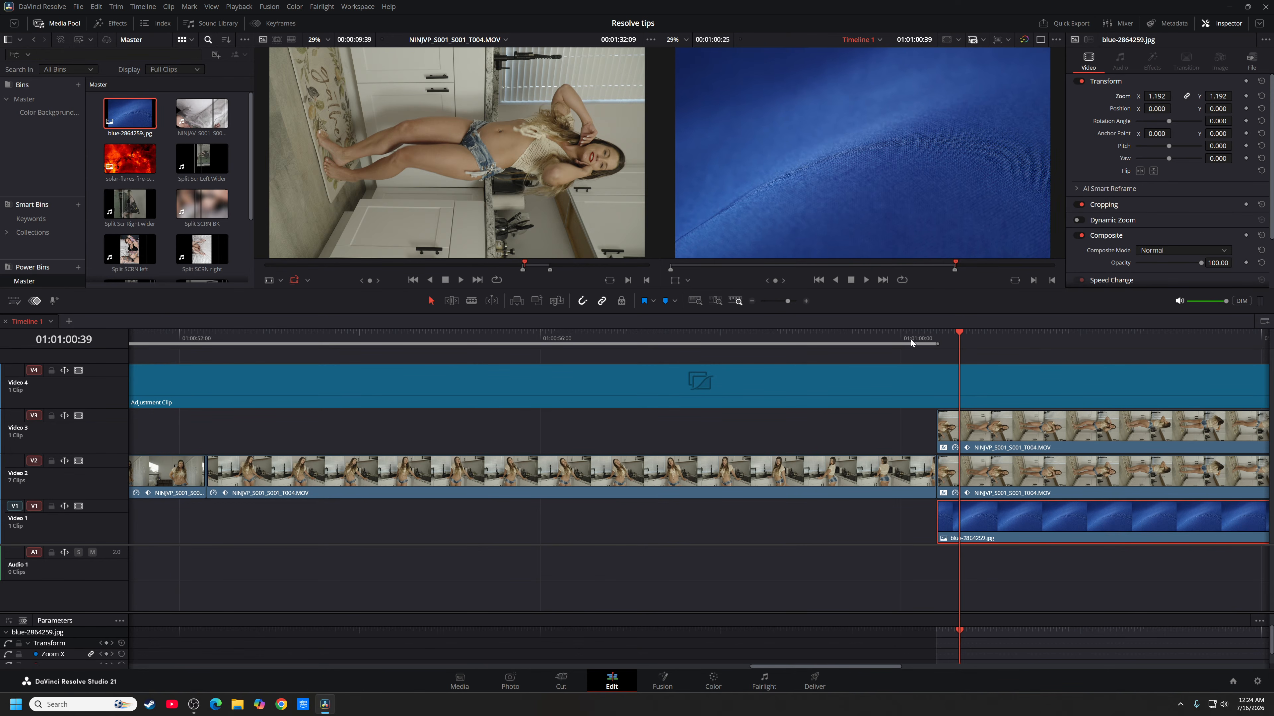
- Keyframe the opacity of the last main-sequence clip on Video 2 from 100 at 01:00:59:40 to 0 at 01:01:00:23
left_click_drag(910, 339, 870, 347)
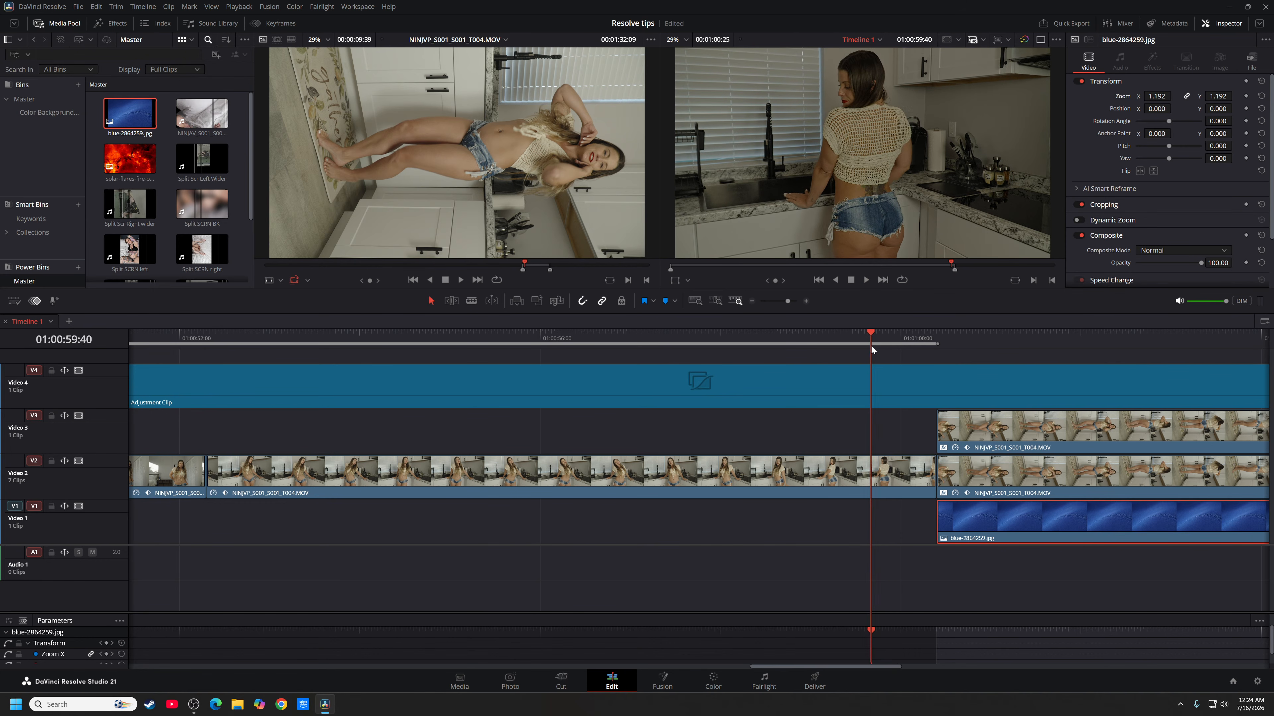
left_click(904, 470)
scroll(1153, 211, "down", 1)
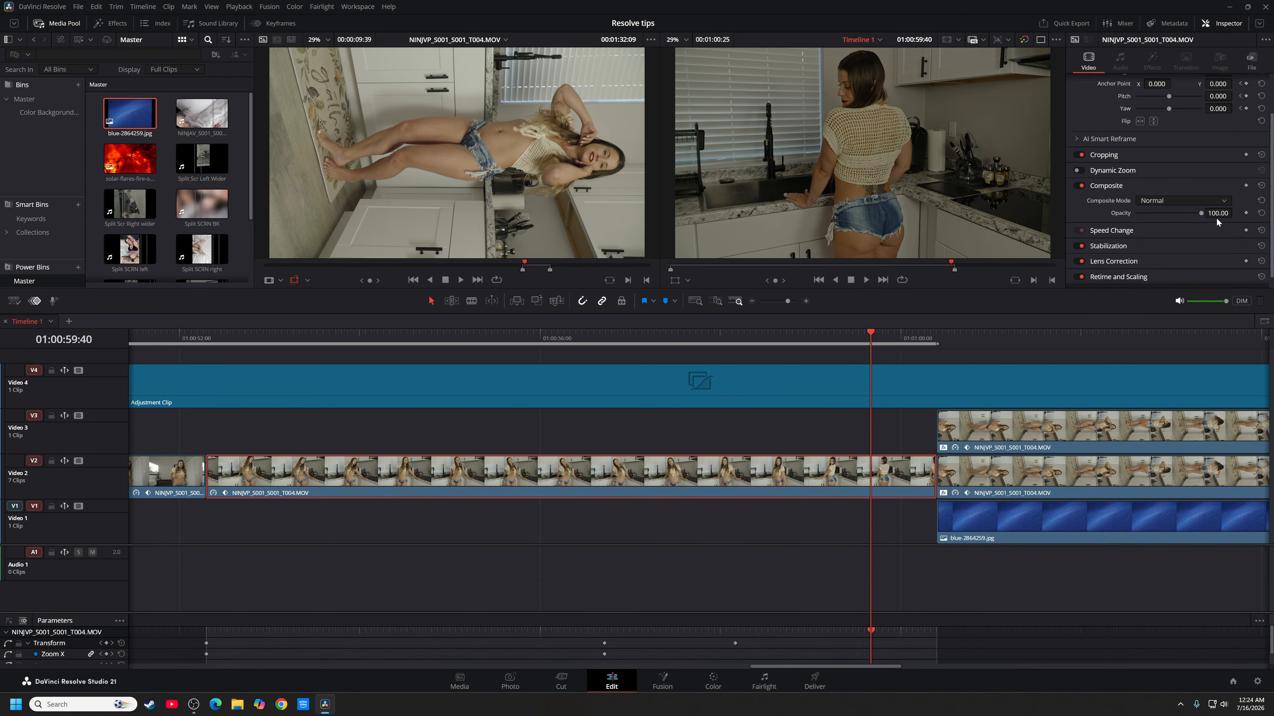
left_click(1245, 214)
left_click_drag(873, 333, 930, 349)
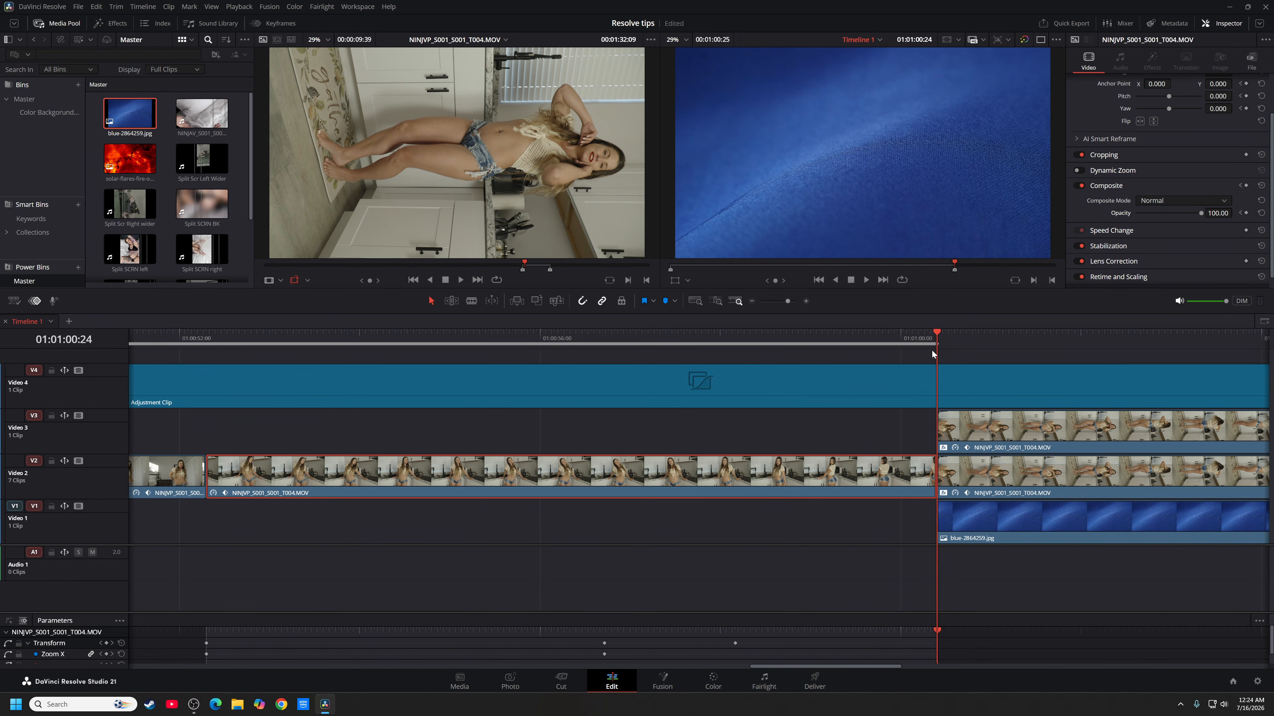
key("Left")
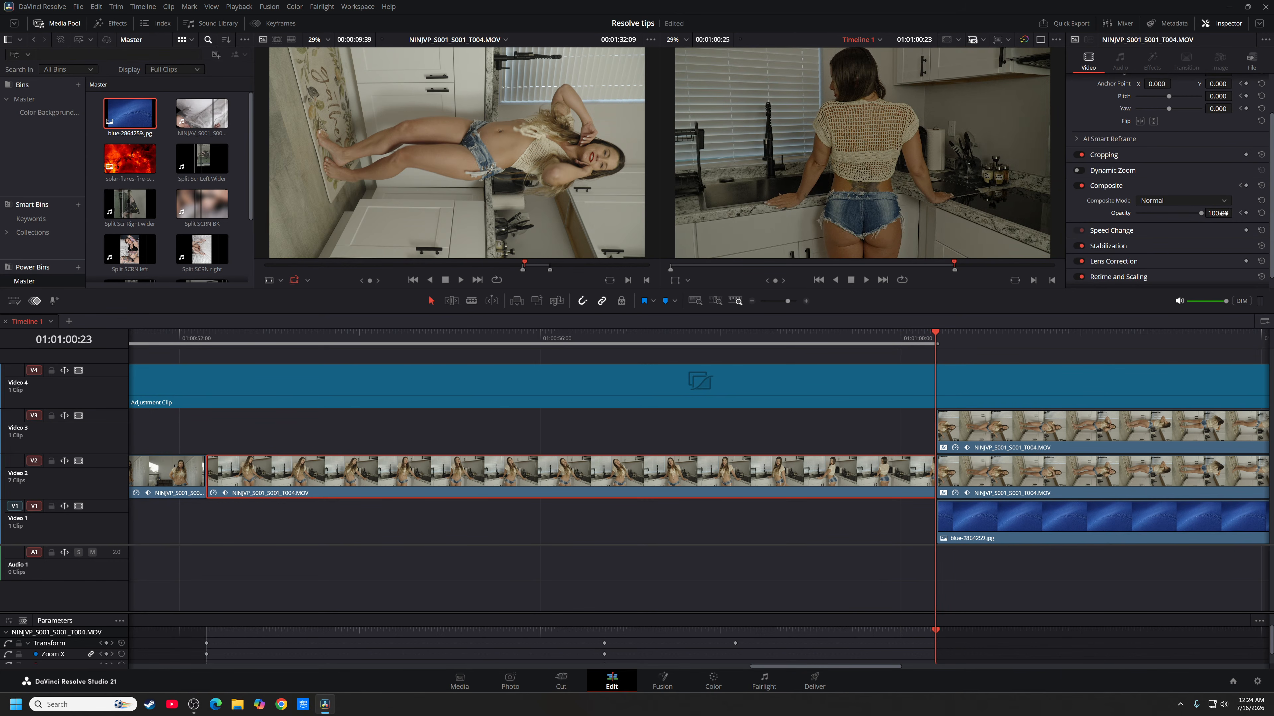
left_click_drag(1200, 213, 1136, 213)
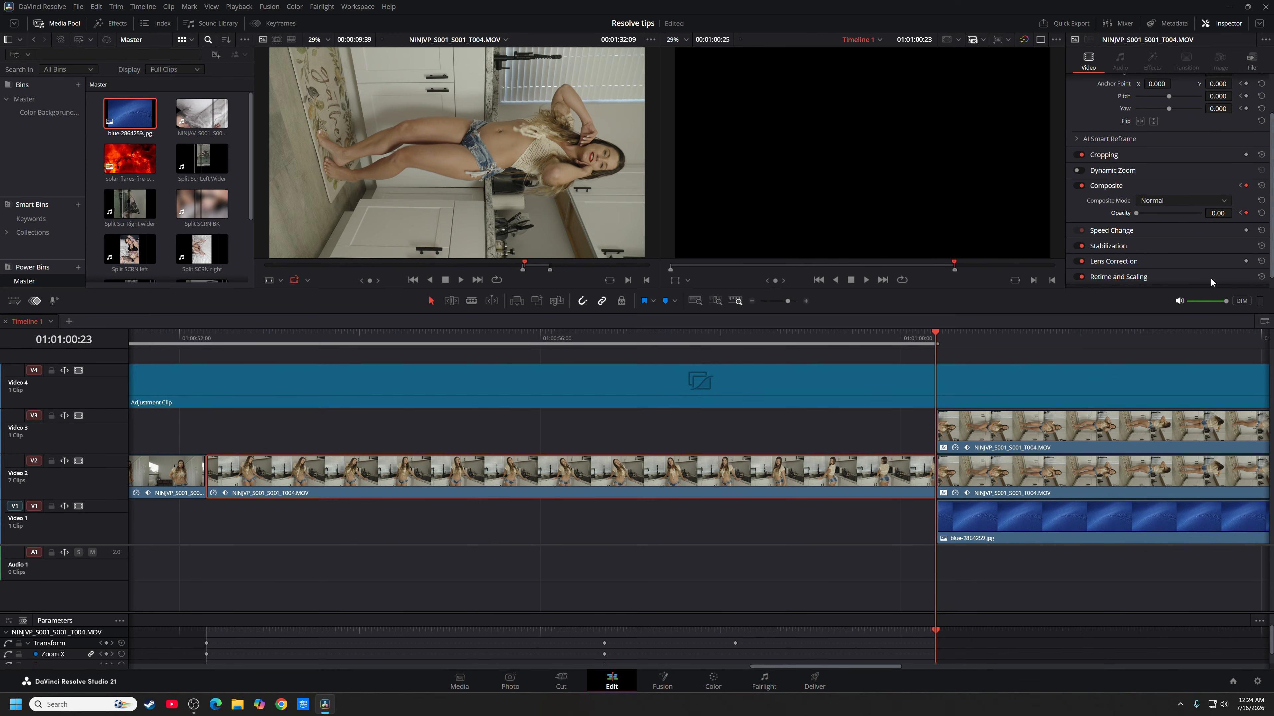
- Extend the start of the blue background clip back to the first opacity keyframe at 01:00:59:40
left_click_drag(930, 342, 871, 401)
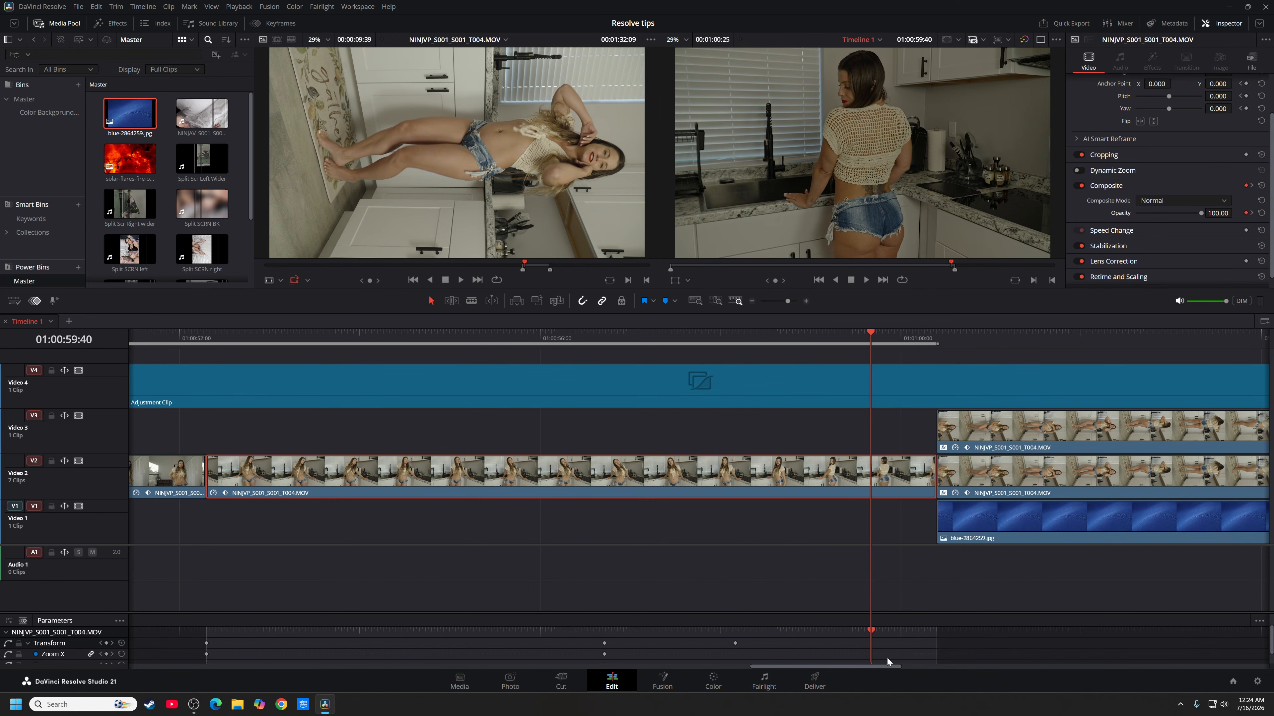
scroll(894, 644, "down", 3)
scroll(889, 641, "up", 3)
scroll(903, 633, "down", 5)
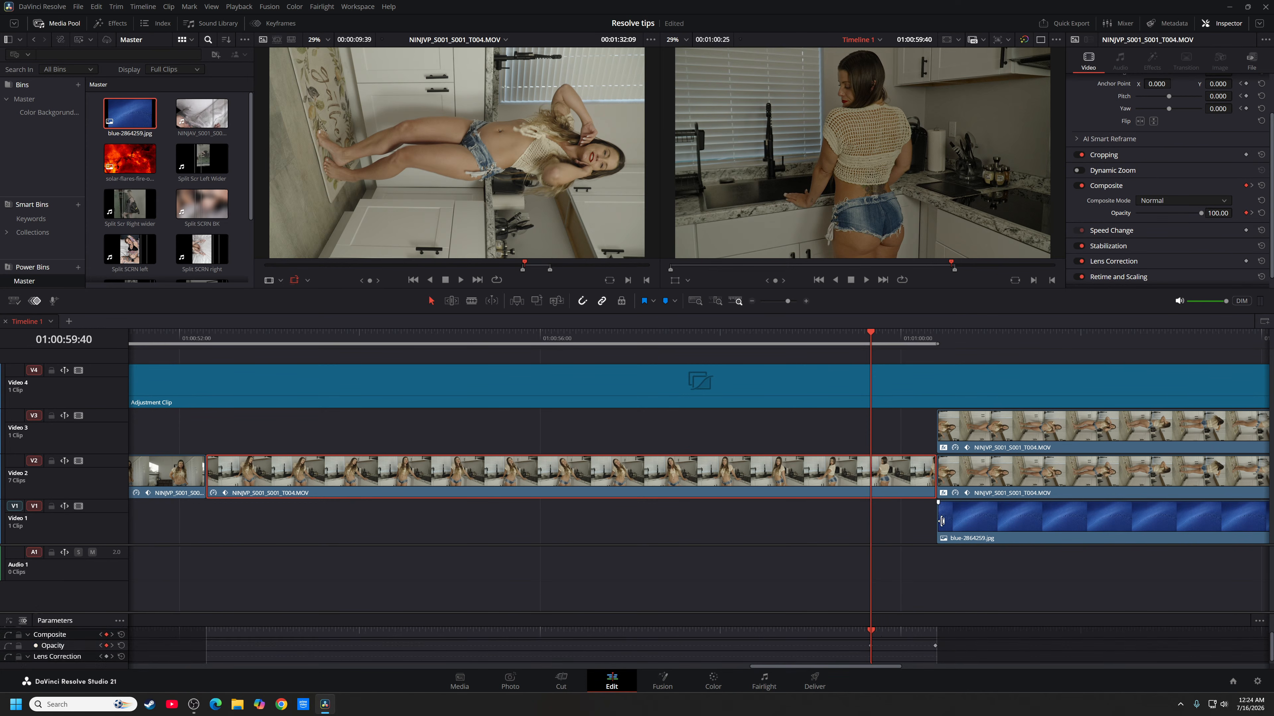
left_click_drag(936, 521, 866, 527)
- Play the fade into the blue background and the opening of the split-screen to check the transition and playback smoothness
left_click_drag(874, 341, 805, 345)
key("space")
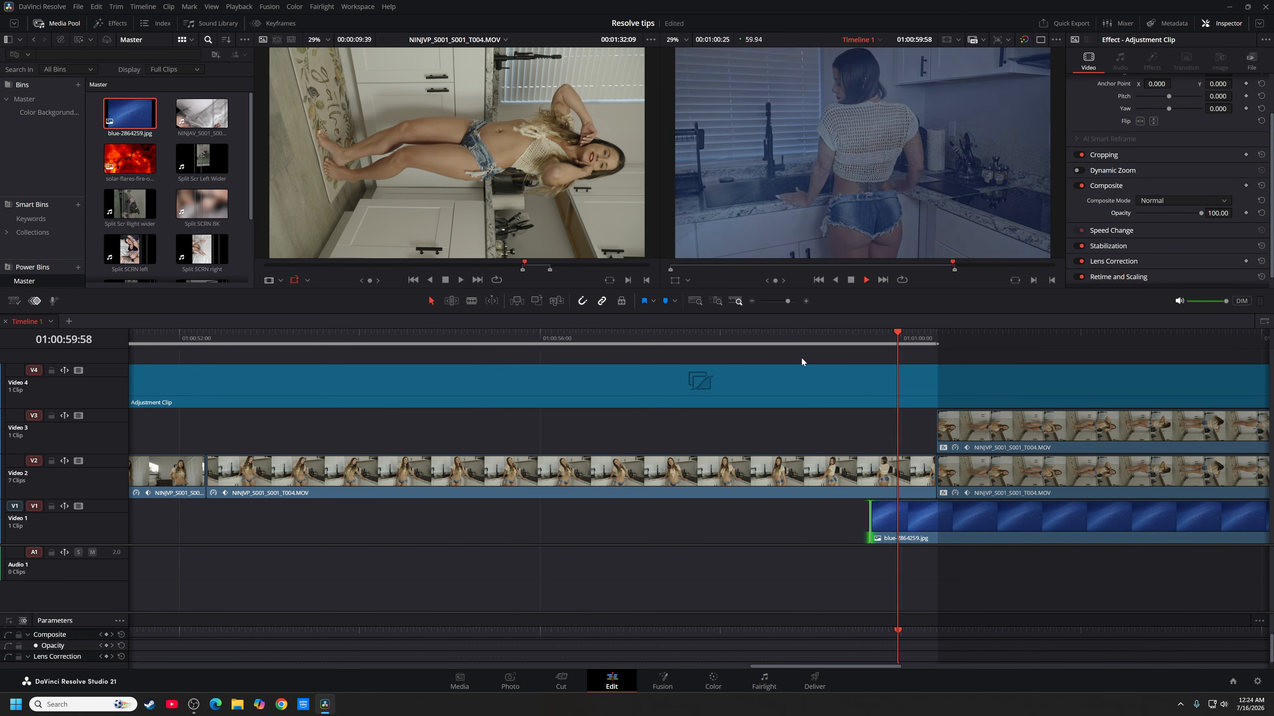
key("space")
mouse_move(830, 346)
left_mouse_down()
mouse_move(867, 340)
mouse_move(853, 345)
left_mouse_up()
key("space")
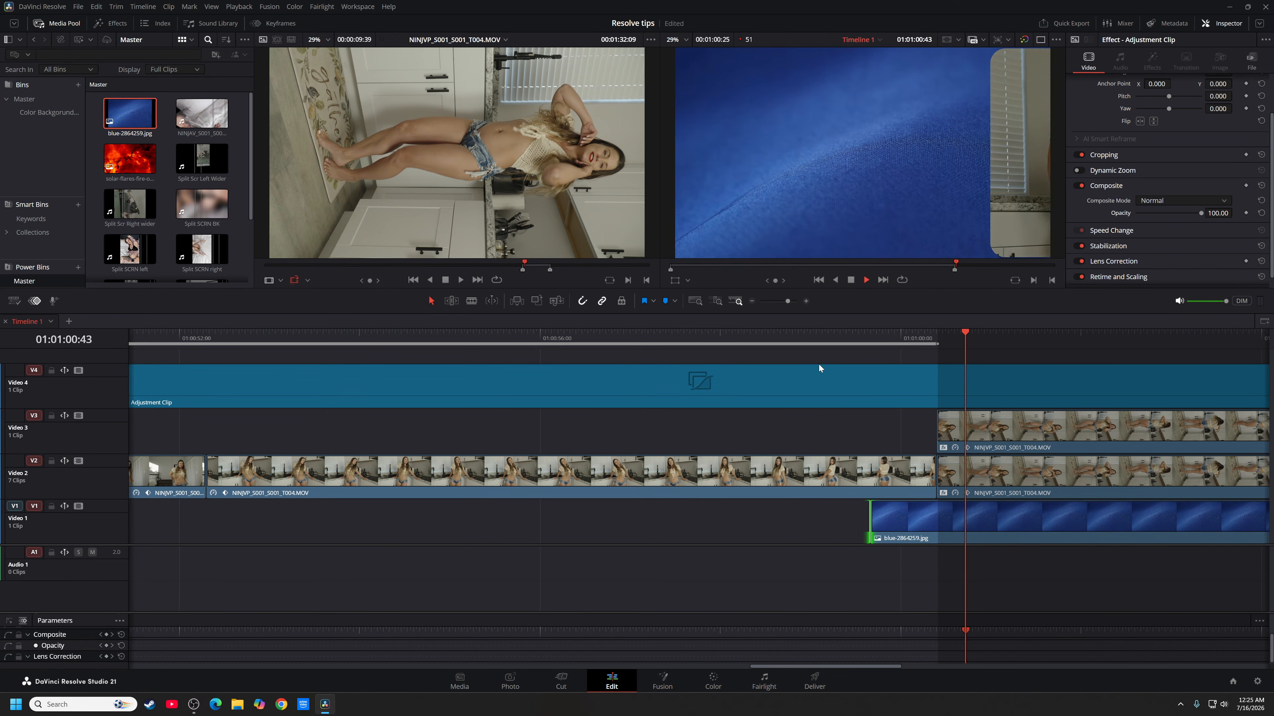
scroll(1064, 443, "down", 5)
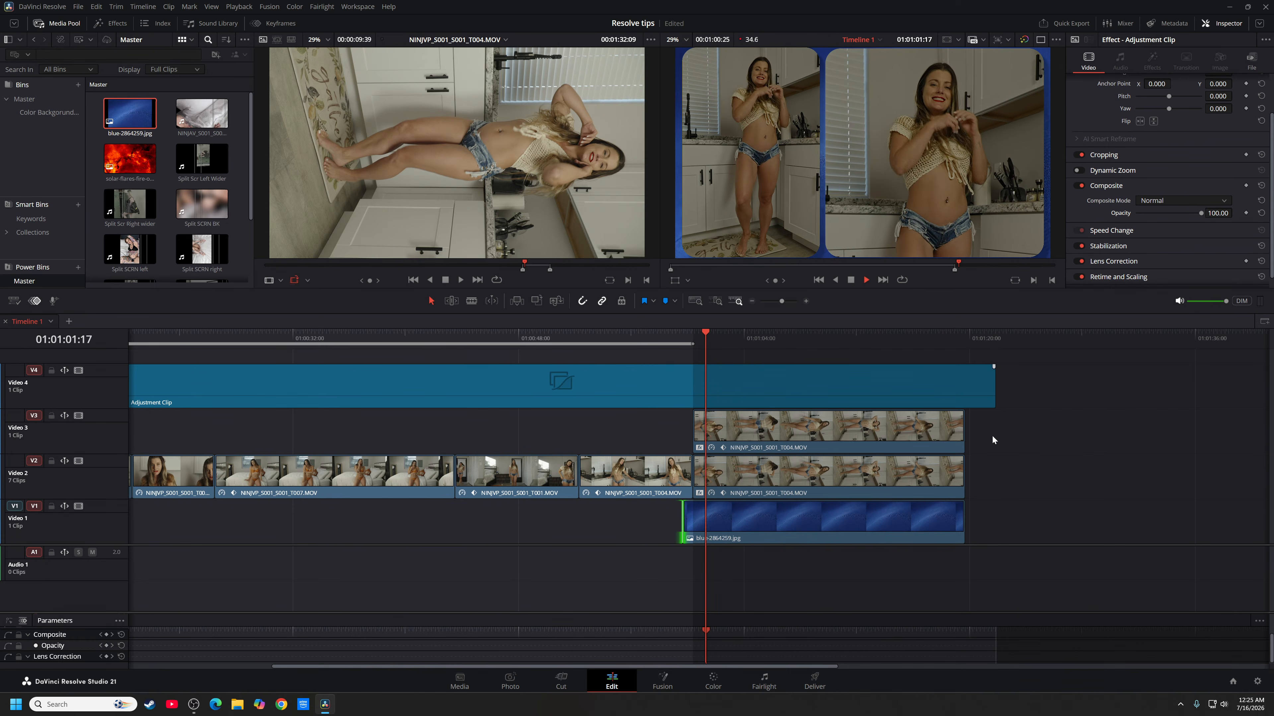
key("space")
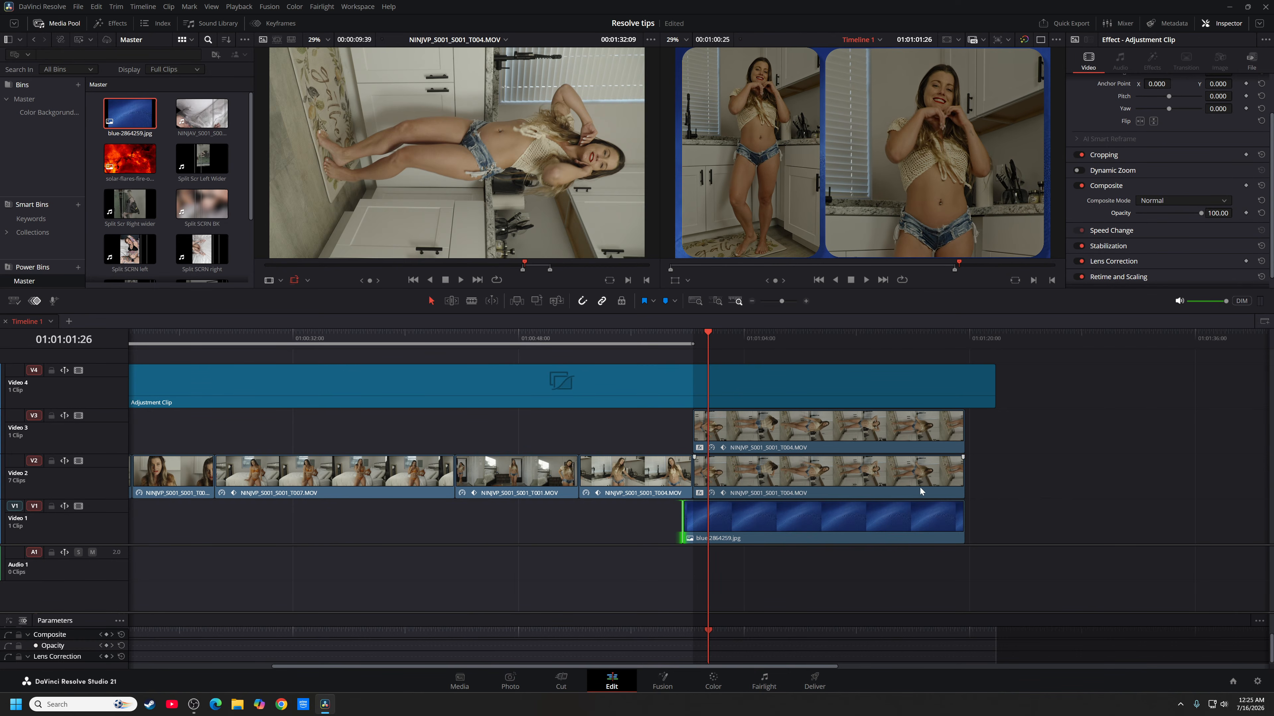
key("space")
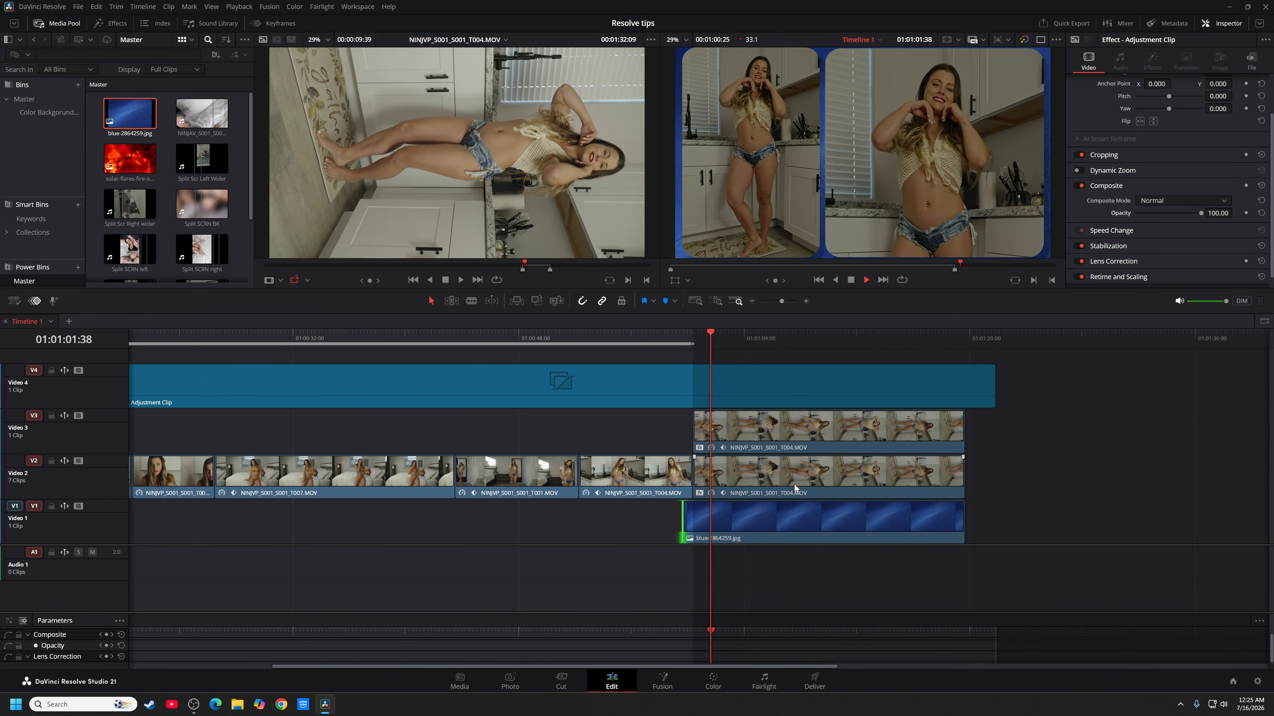
left_click(815, 523)
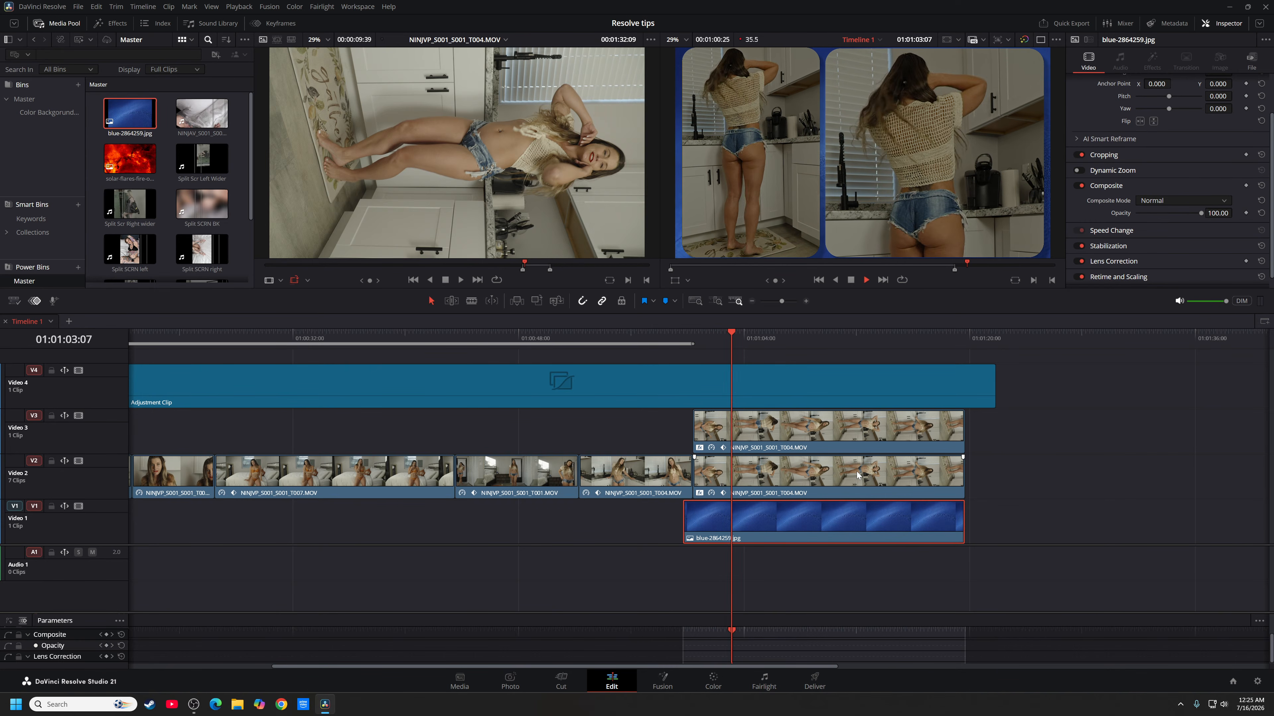
key("space")
- Set the render cache mode to Smart
left_click(246, 7)
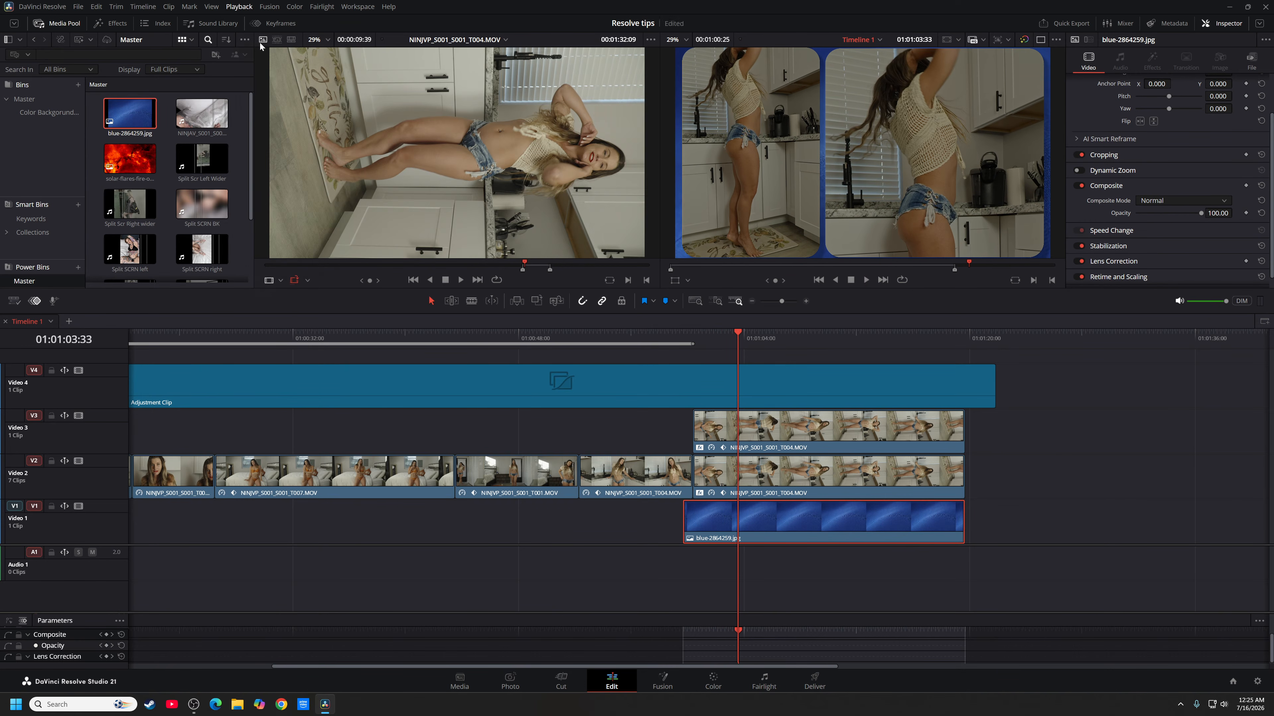
left_click(250, 6)
mouse_move(281, 70)
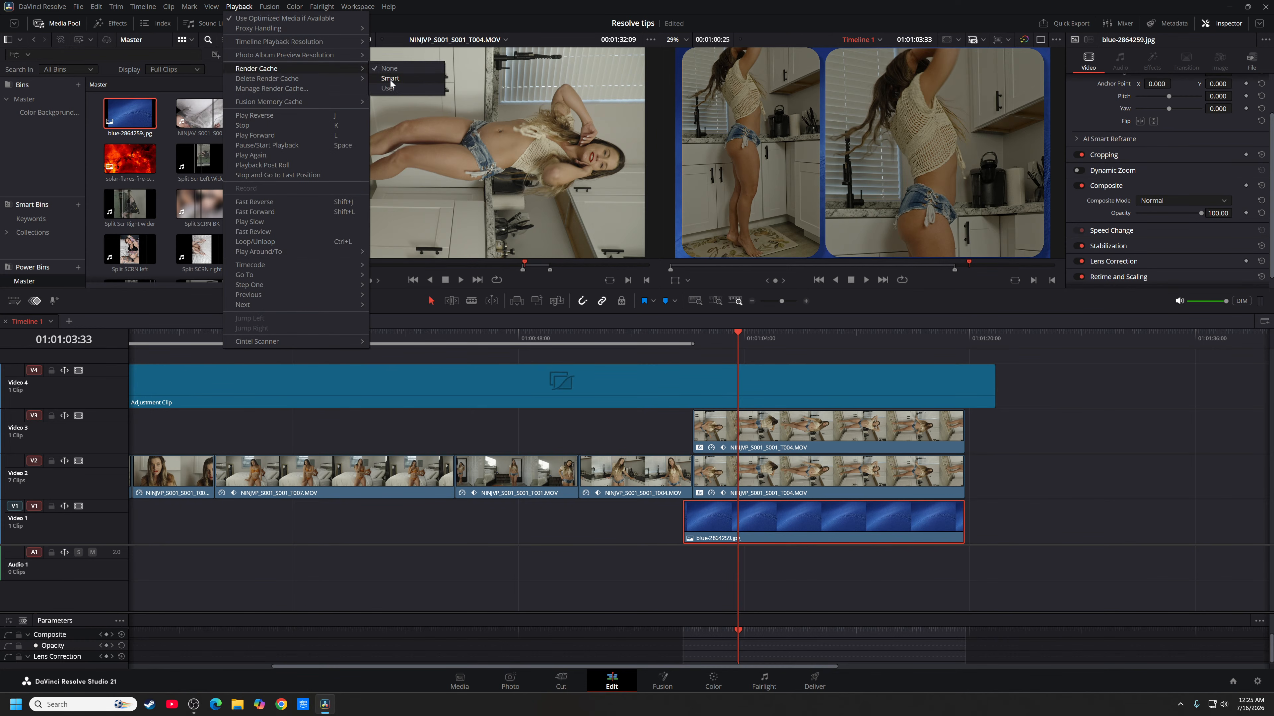
left_click(390, 78)
- Play the section from just before the fade through the end of the split-screen to check the cached playback
left_click(676, 330)
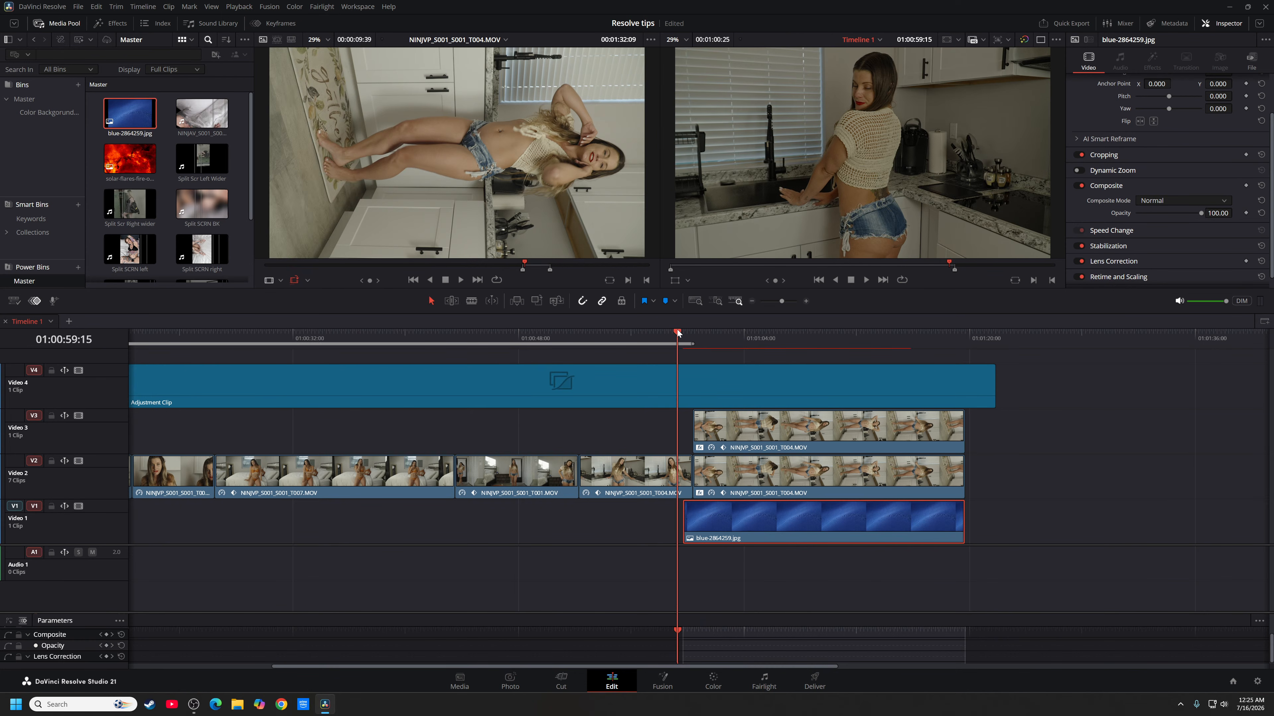
key("space")
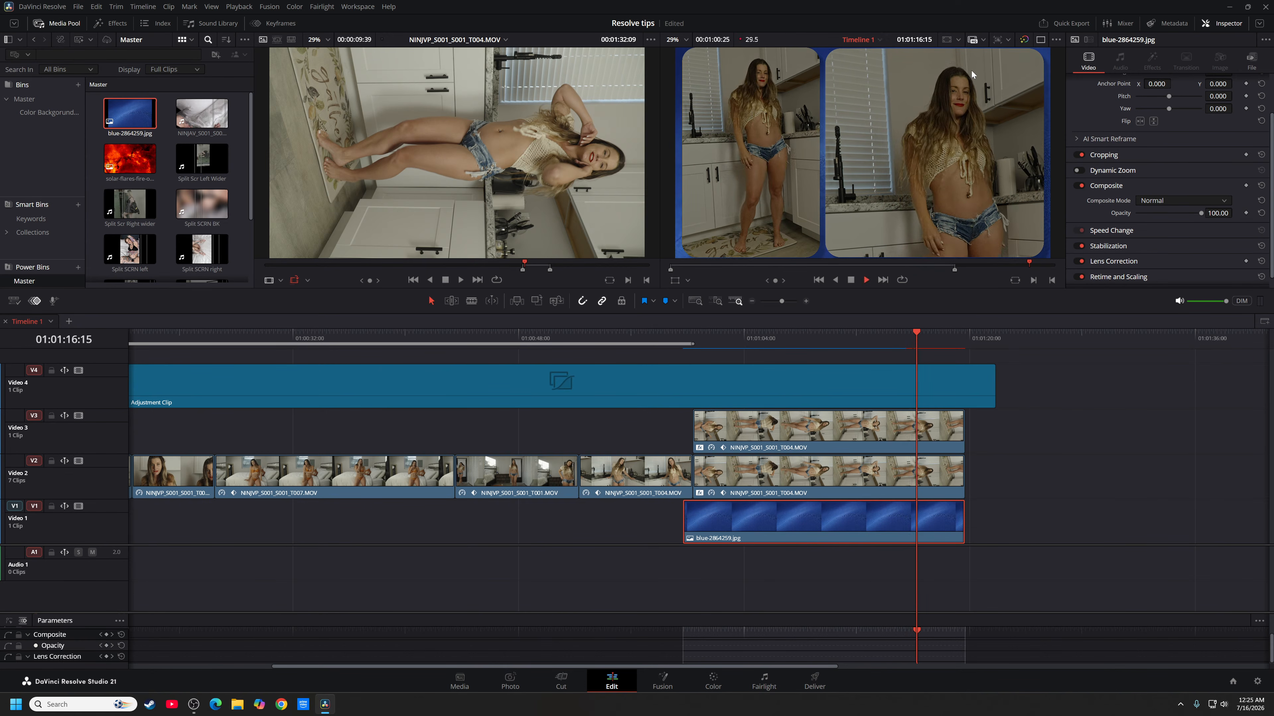
left_click(878, 426)
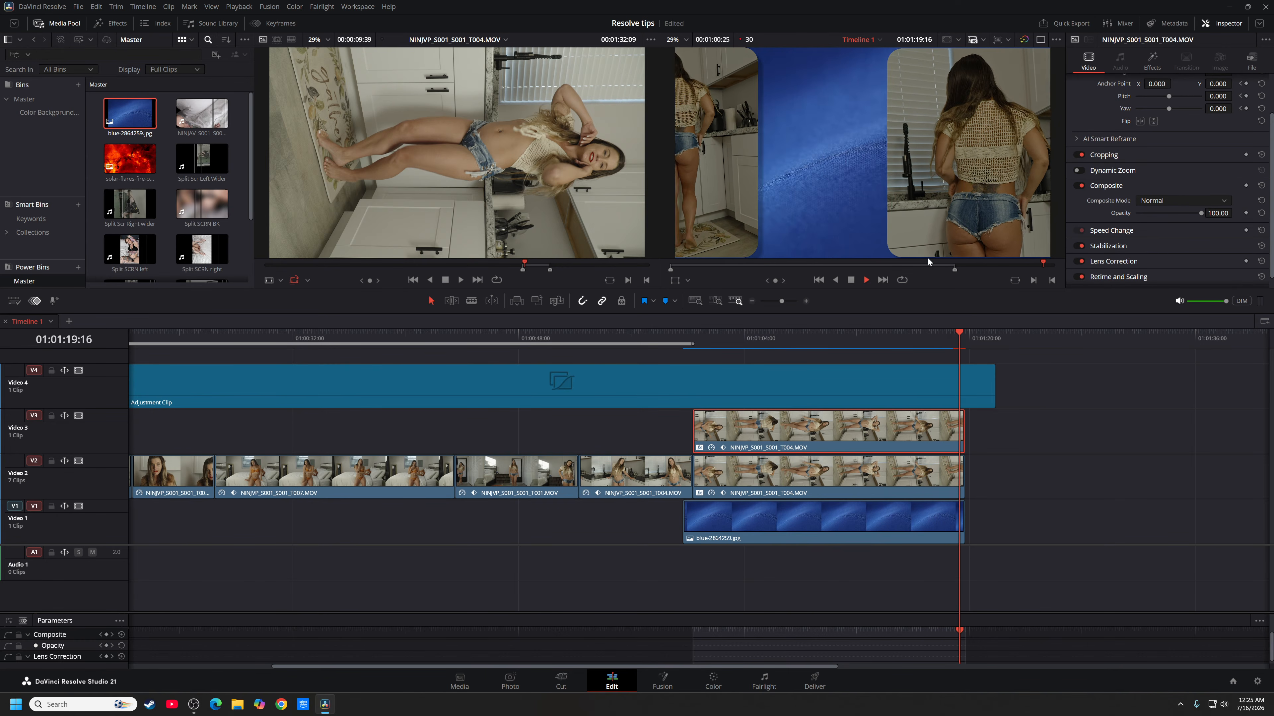
key("space")
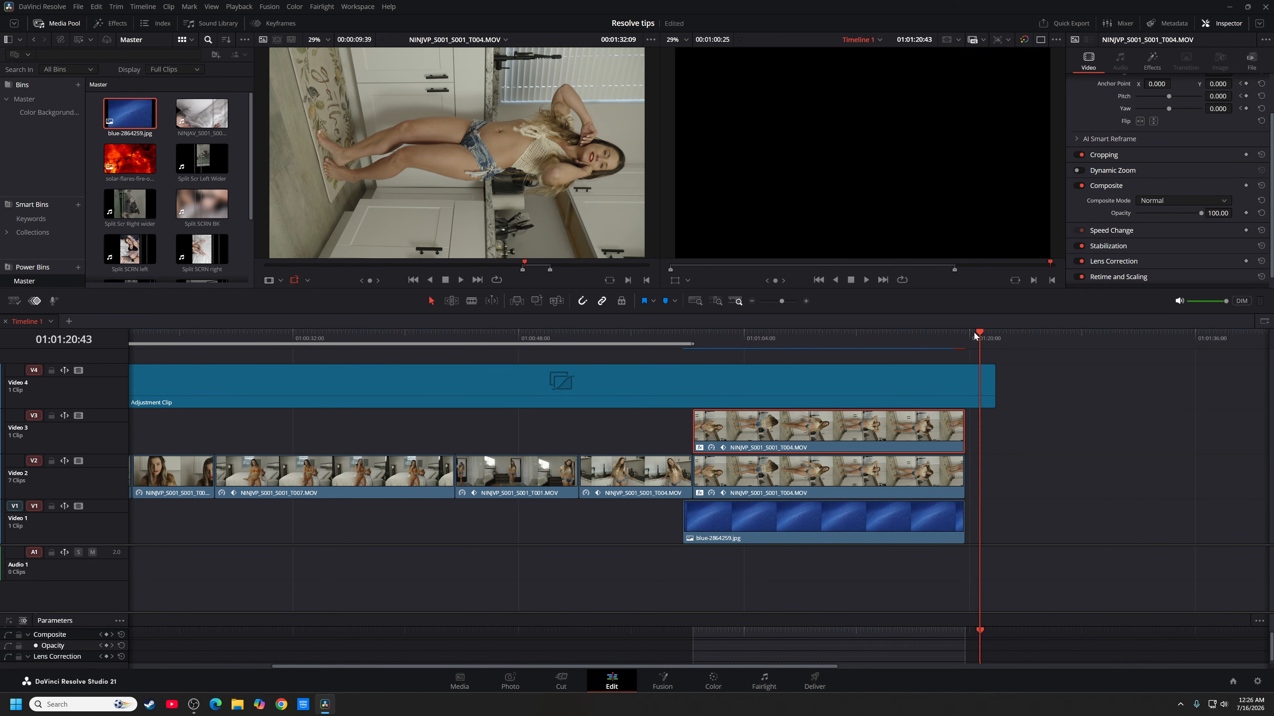
left_click_drag(986, 331, 676, 362)
key("space")
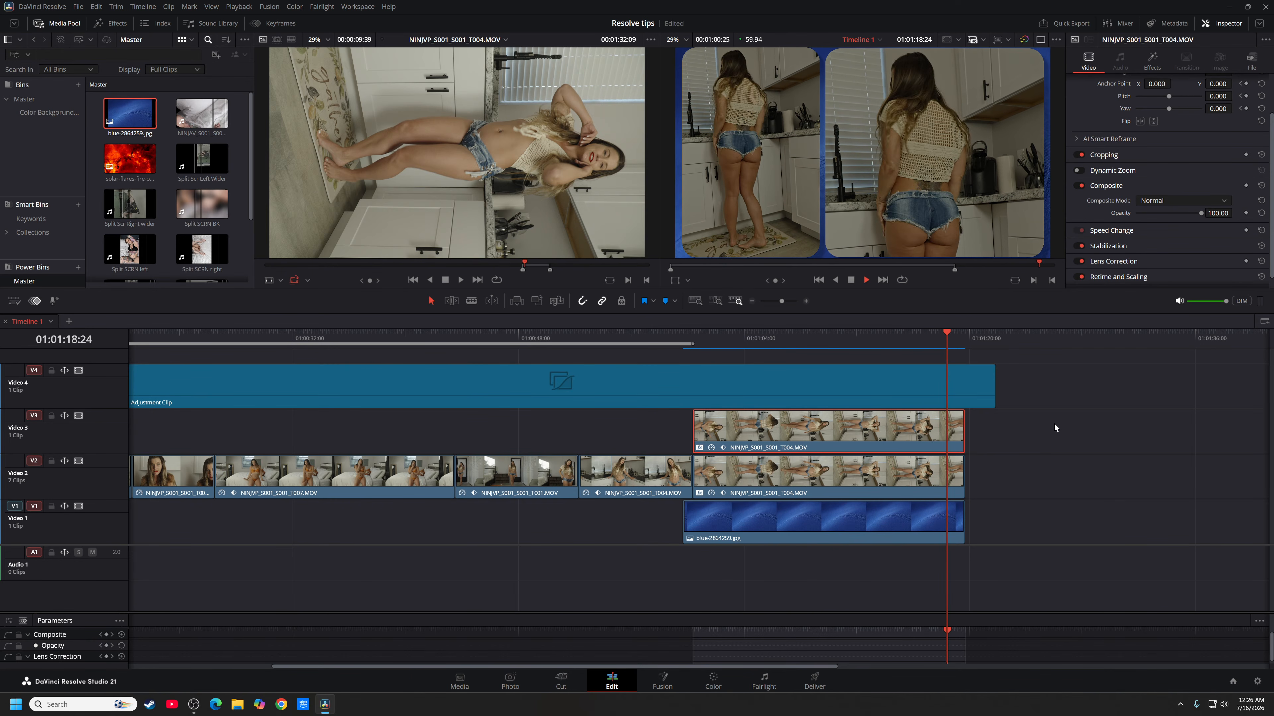
key("space")
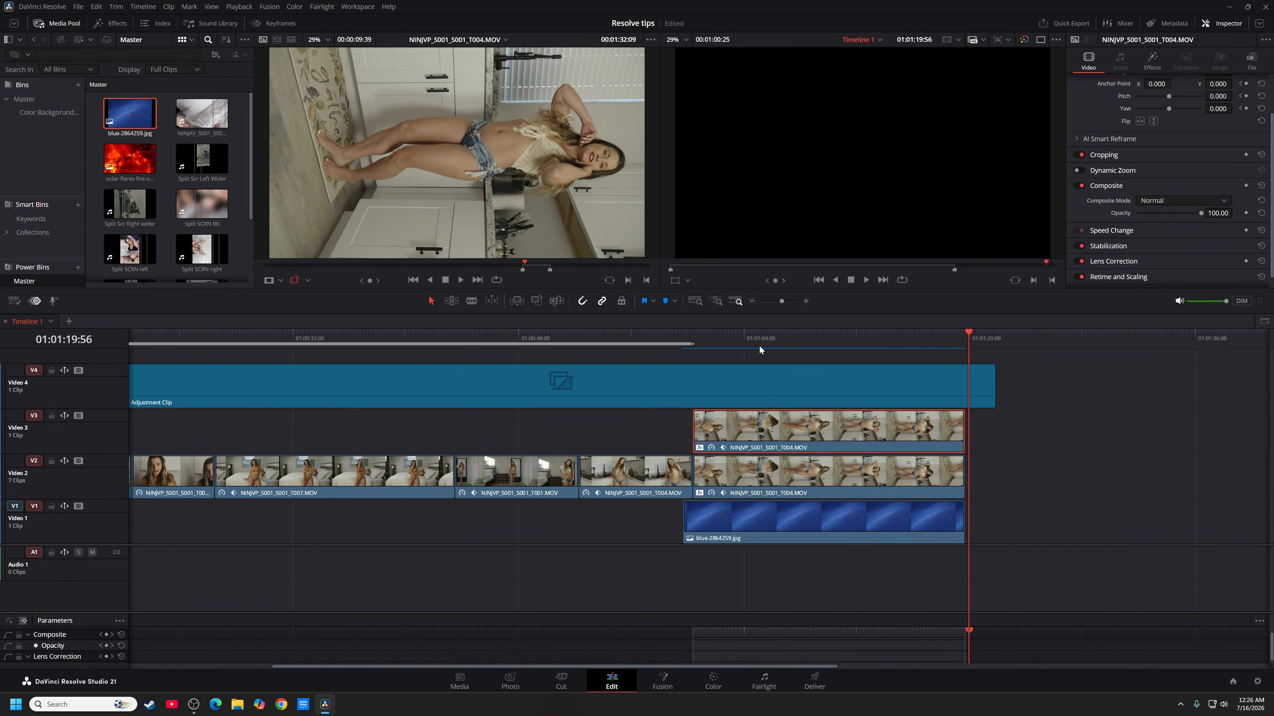
- Trim the end of the adjustment clip on Video 4 to match the end of the split-screen clips
left_click(775, 337)
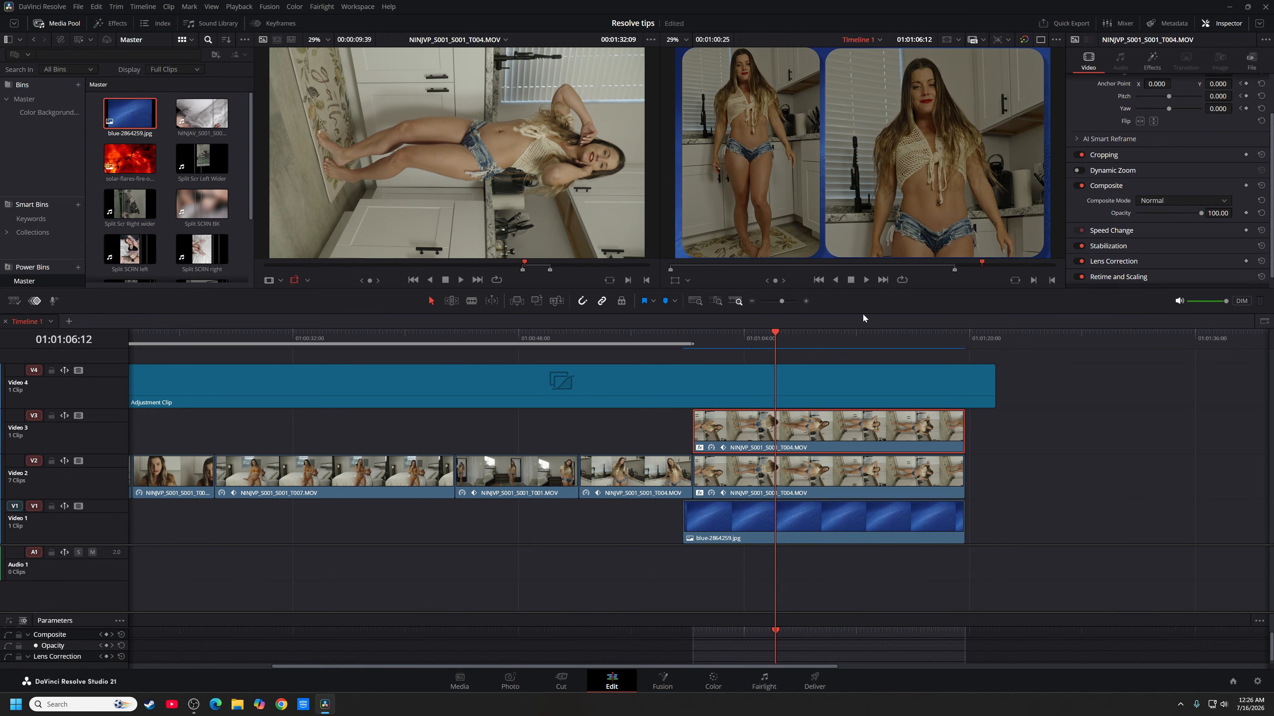
left_click(1001, 335)
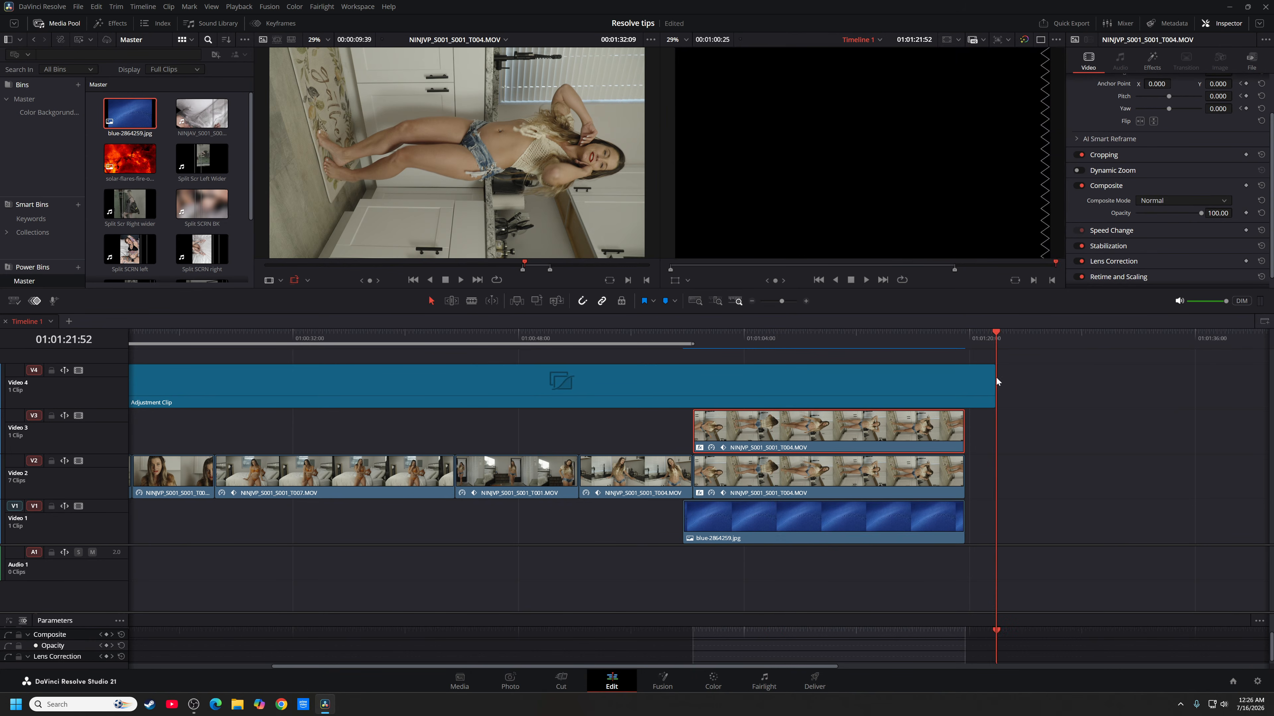
left_click_drag(996, 377, 964, 381)
- Return to the start of the timeline and show the video transitions in the effects library
left_click_drag(971, 333, 1, 386)
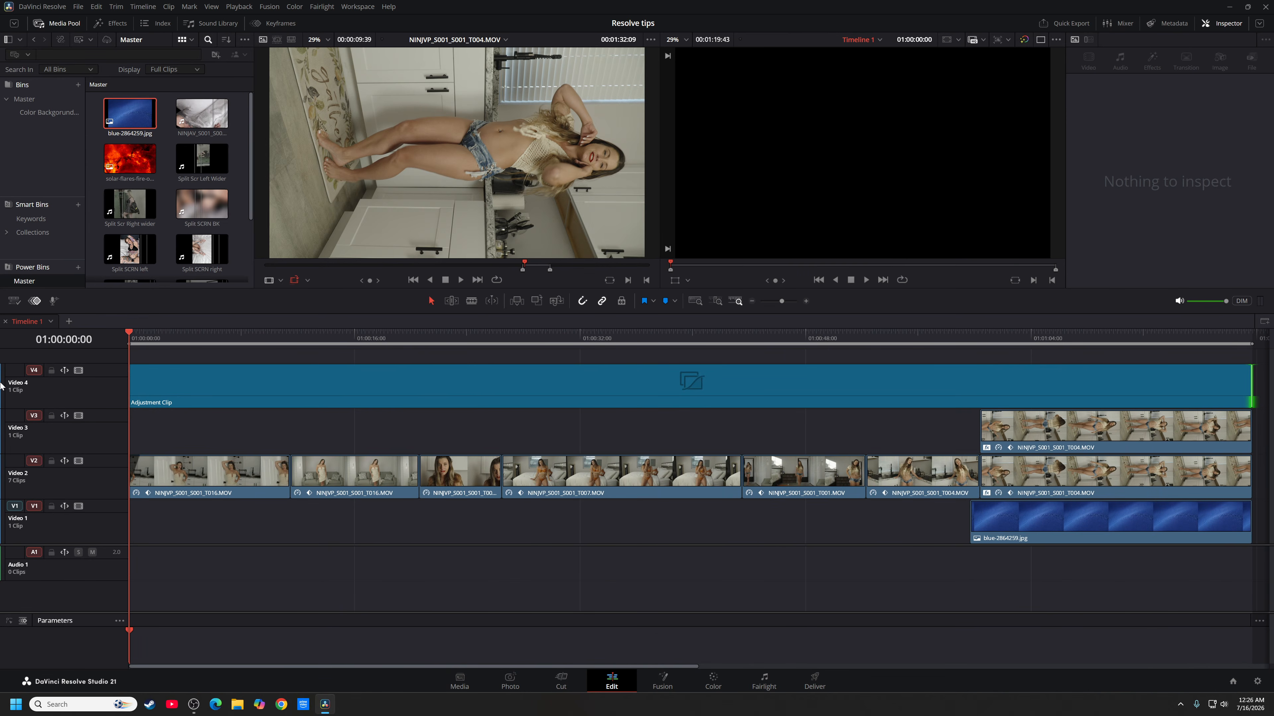
left_click_drag(141, 383, 76, 373)
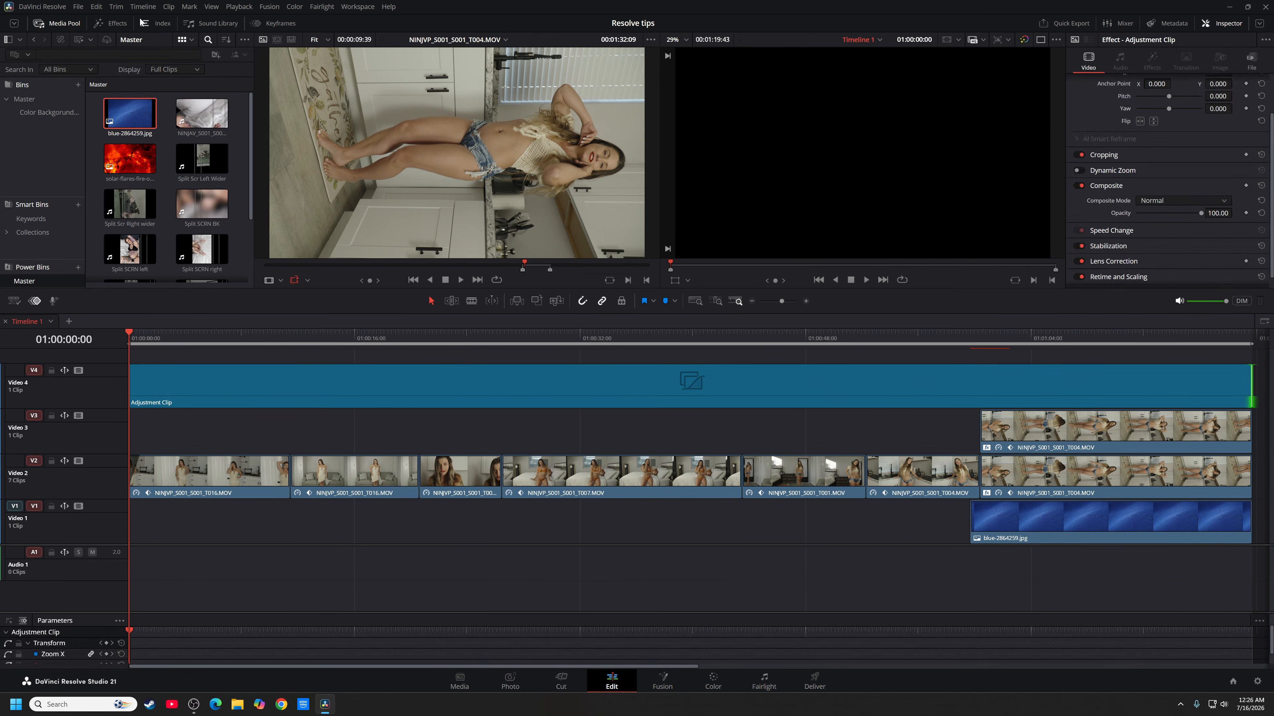
left_click(114, 24)
left_click(66, 93)
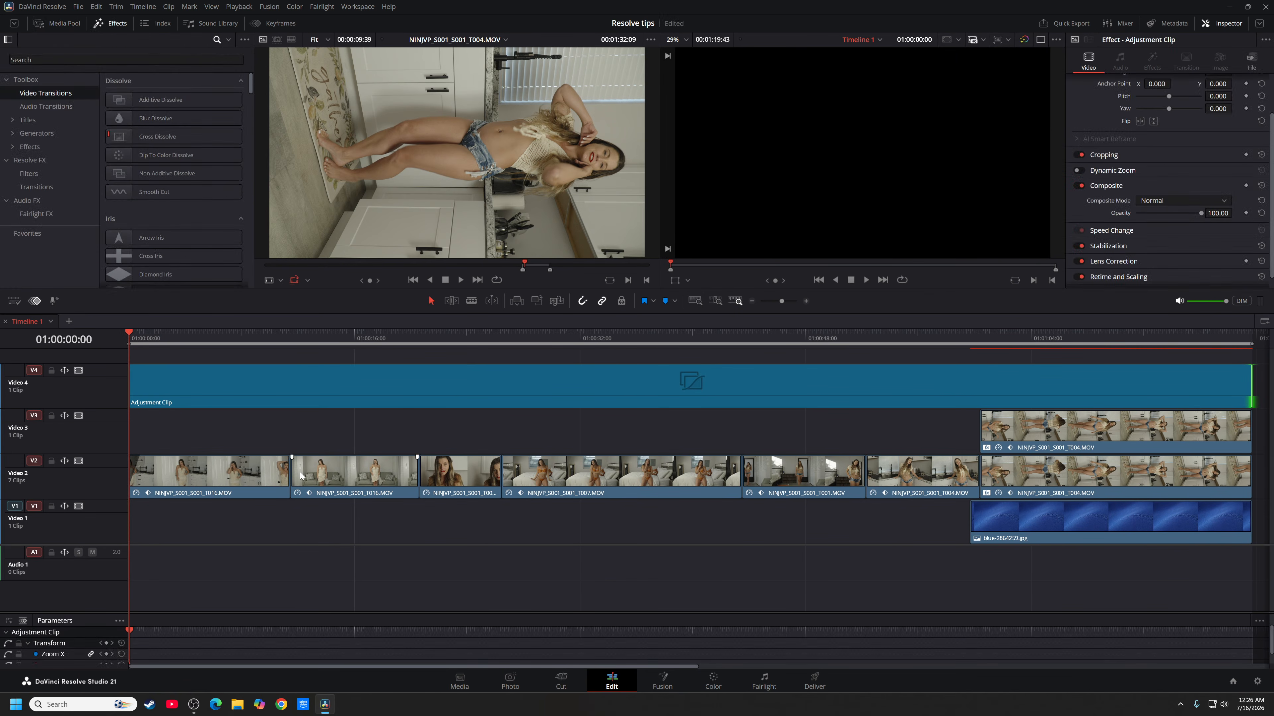
- Play across the cut between the first two clips on Video 2
left_click(271, 340)
key("space")
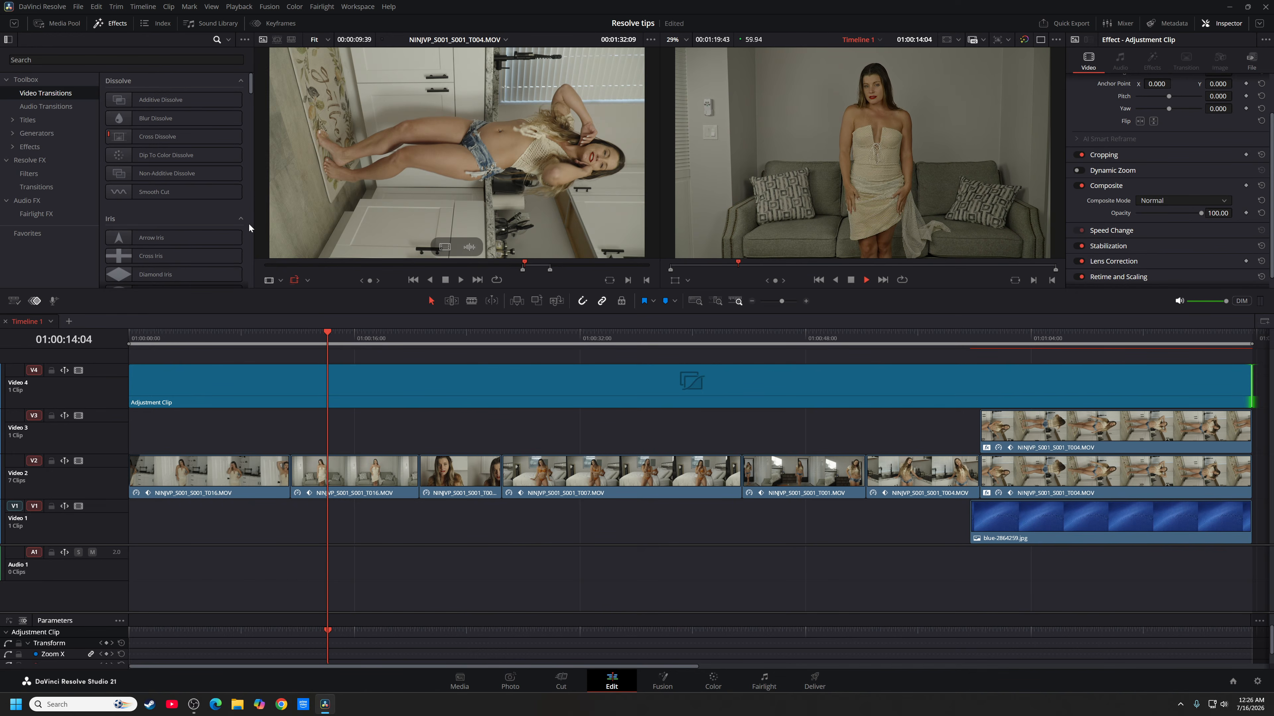
left_click(277, 339)
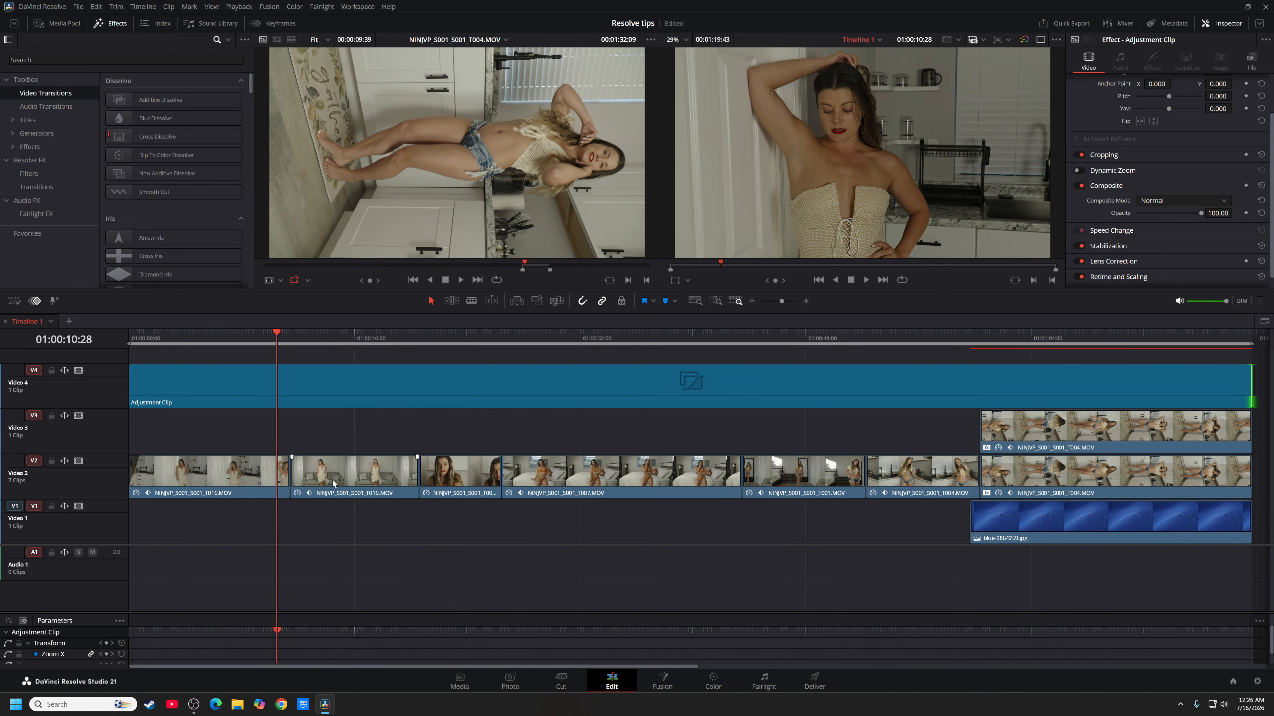
- Try a Smooth Cut transition between the first two clips on Video 2 and play through it
scroll(473, 481, "up", 5)
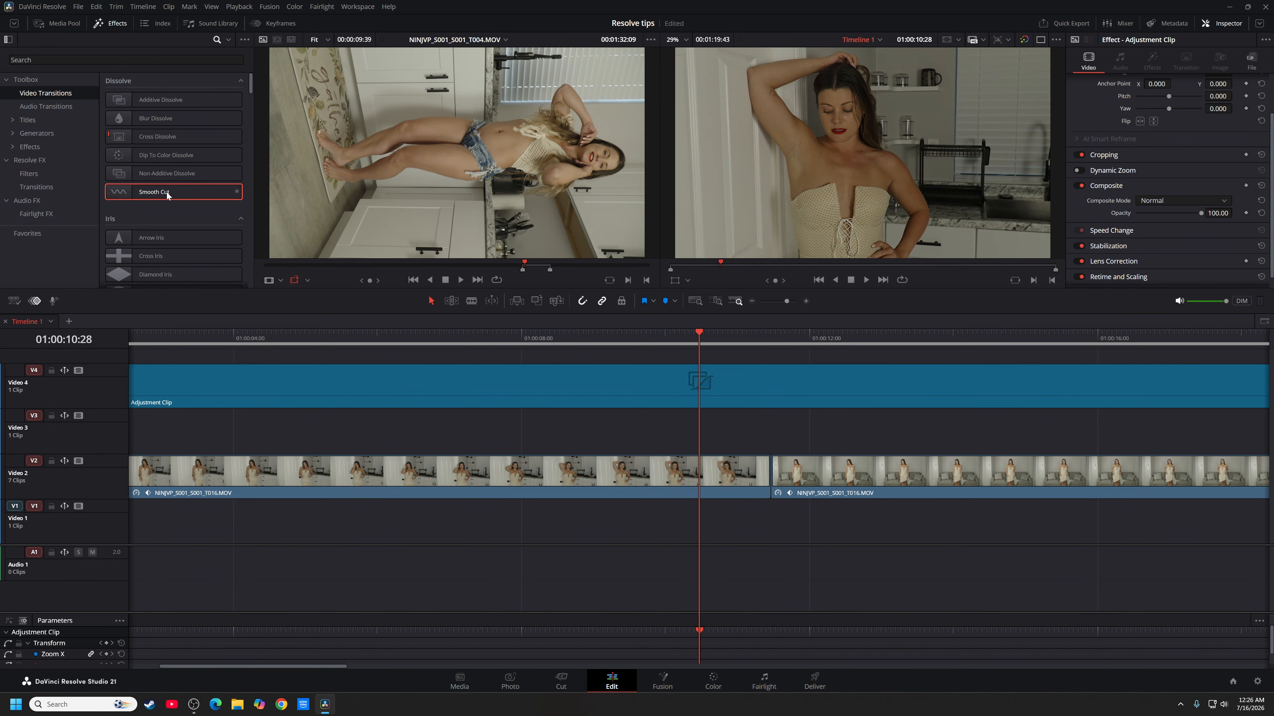
left_click_drag(165, 192, 771, 482)
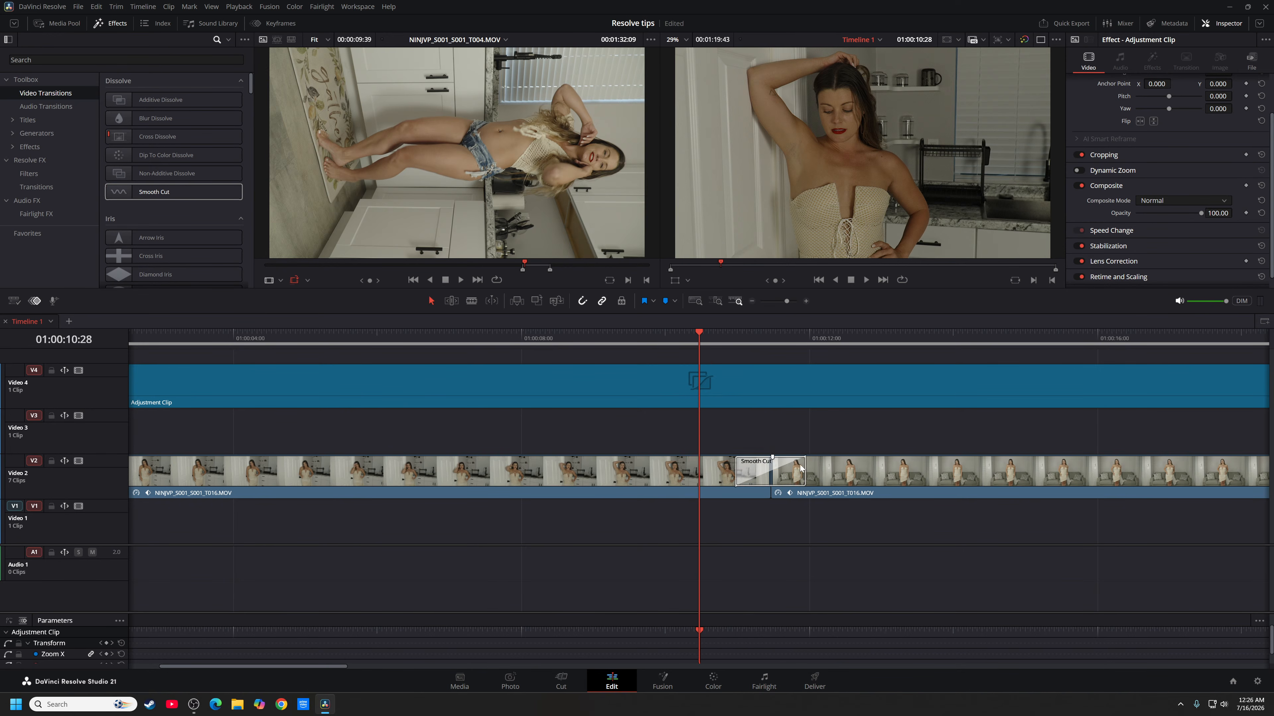
key("space")
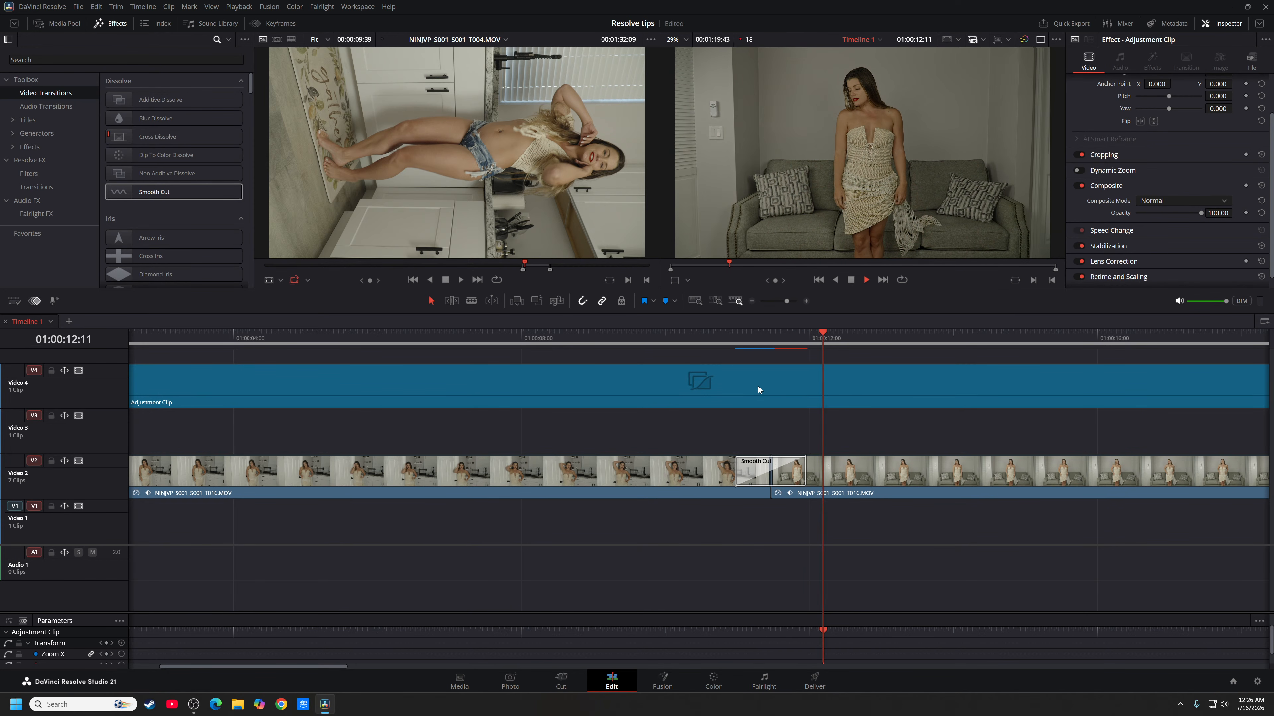
left_click(728, 340)
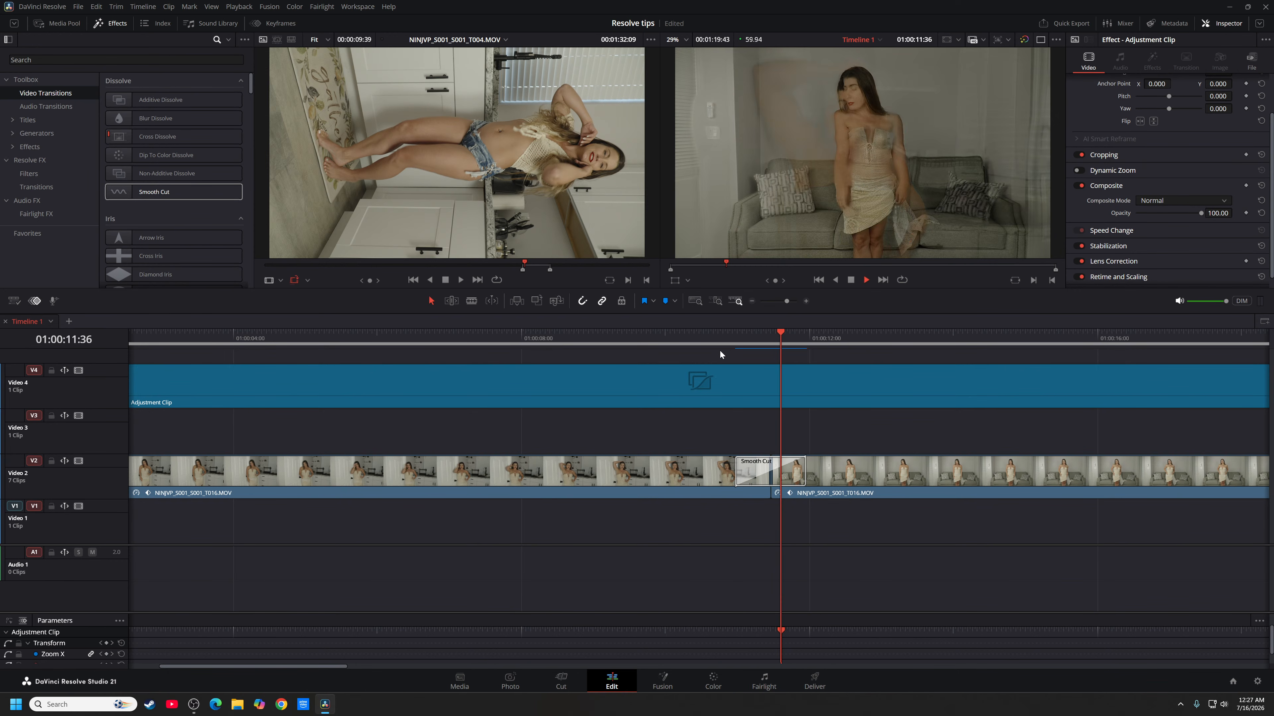
key("space")
- Replace the Smooth Cut between the first two clips on Video 2 with a Cross Dissolve and play through it
left_click(748, 479)
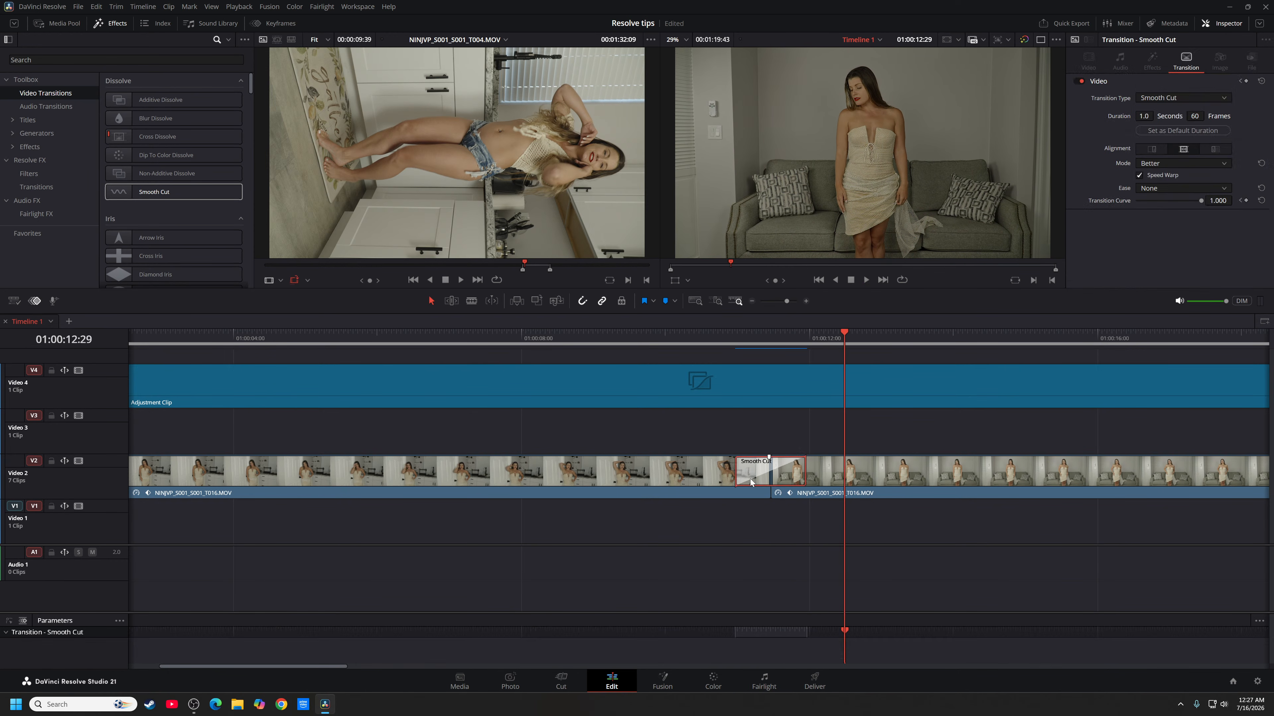
key("Delete")
left_click_drag(160, 137, 771, 485)
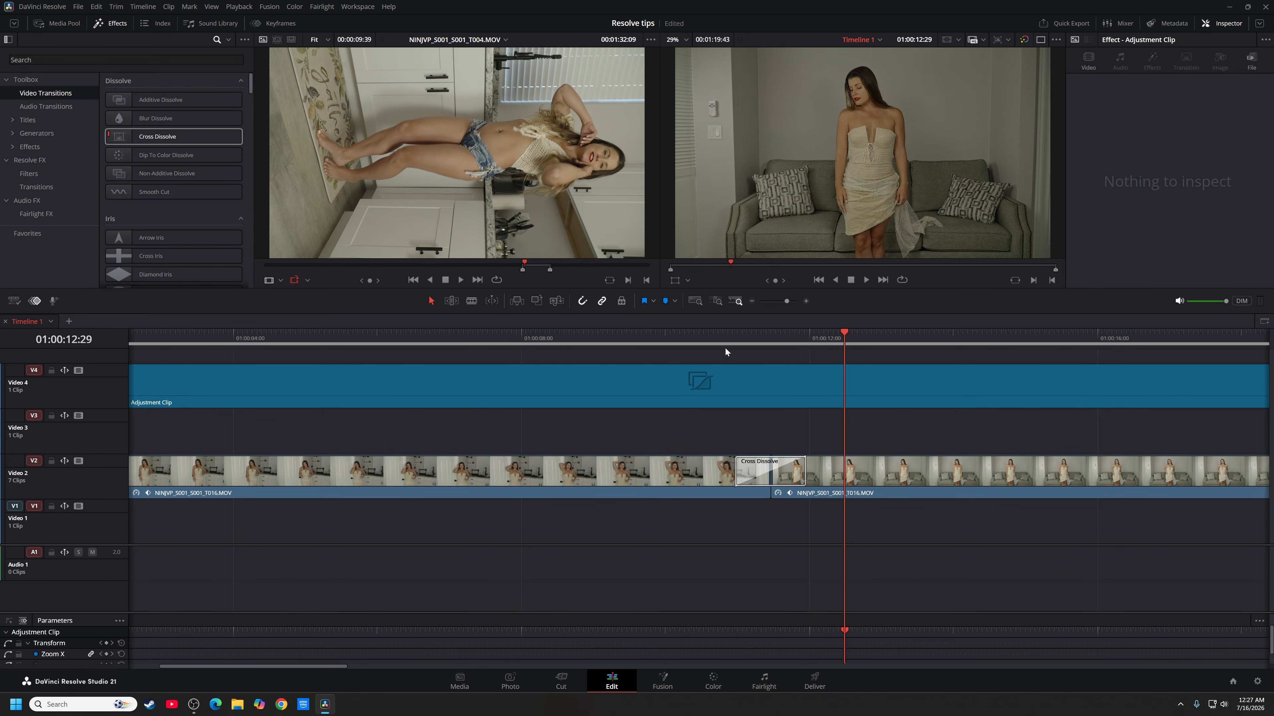
left_click_drag(723, 344, 692, 351)
key("space")
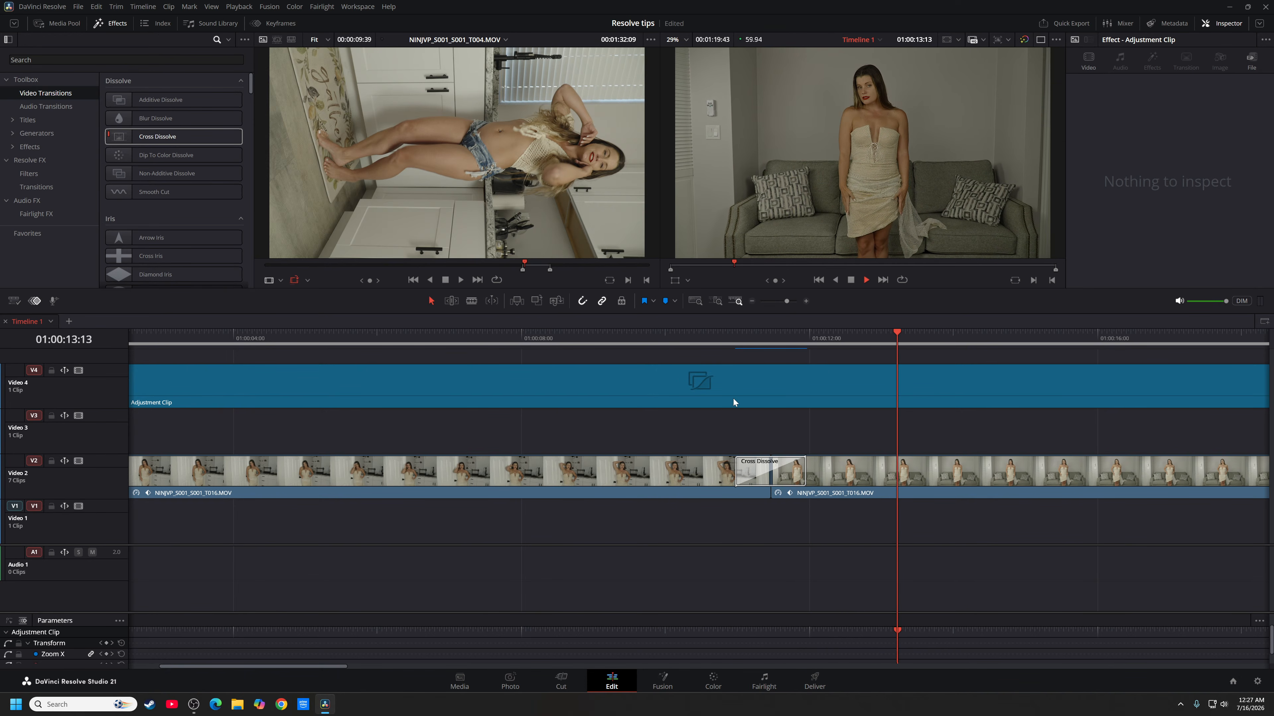
- Shorten the first Cross Dissolve on Video 2 to 36 frames and play through it
left_click_drag(735, 467, 751, 468)
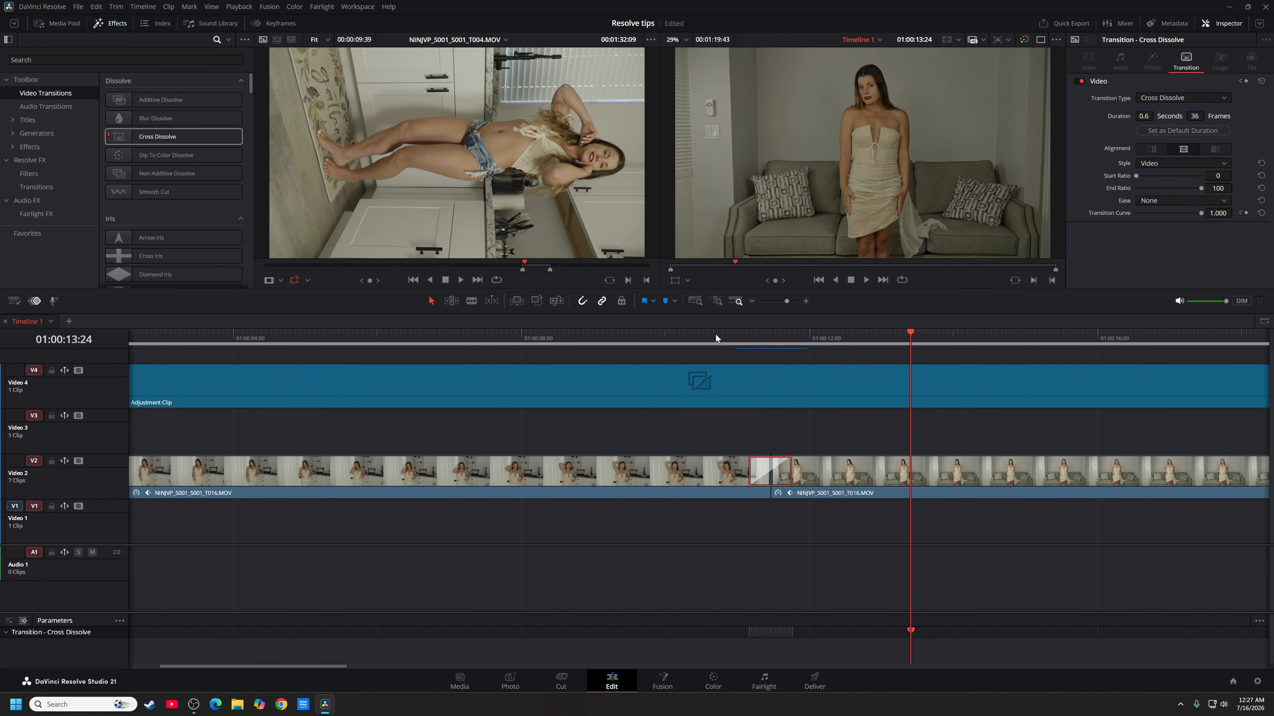
left_click(695, 339)
key("space")
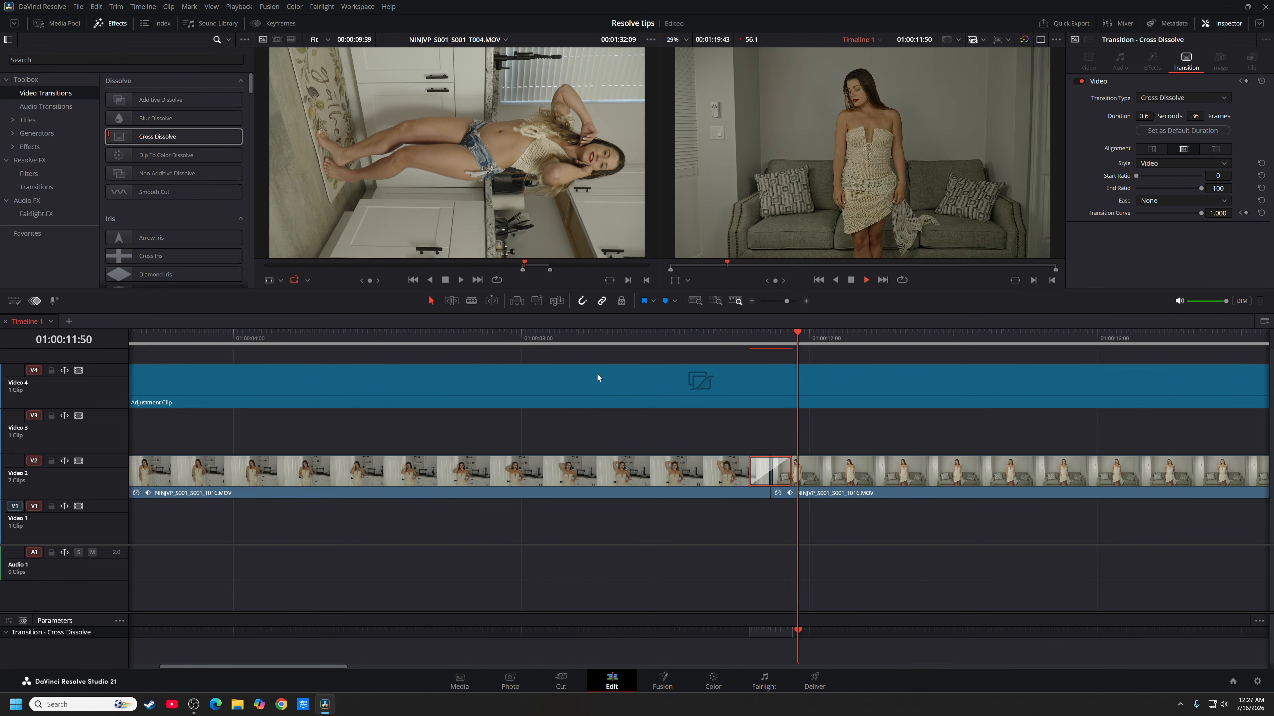
- Add a Cross Dissolve at each of the four remaining cuts on Video 2 before the split-screen
key("shift+z")
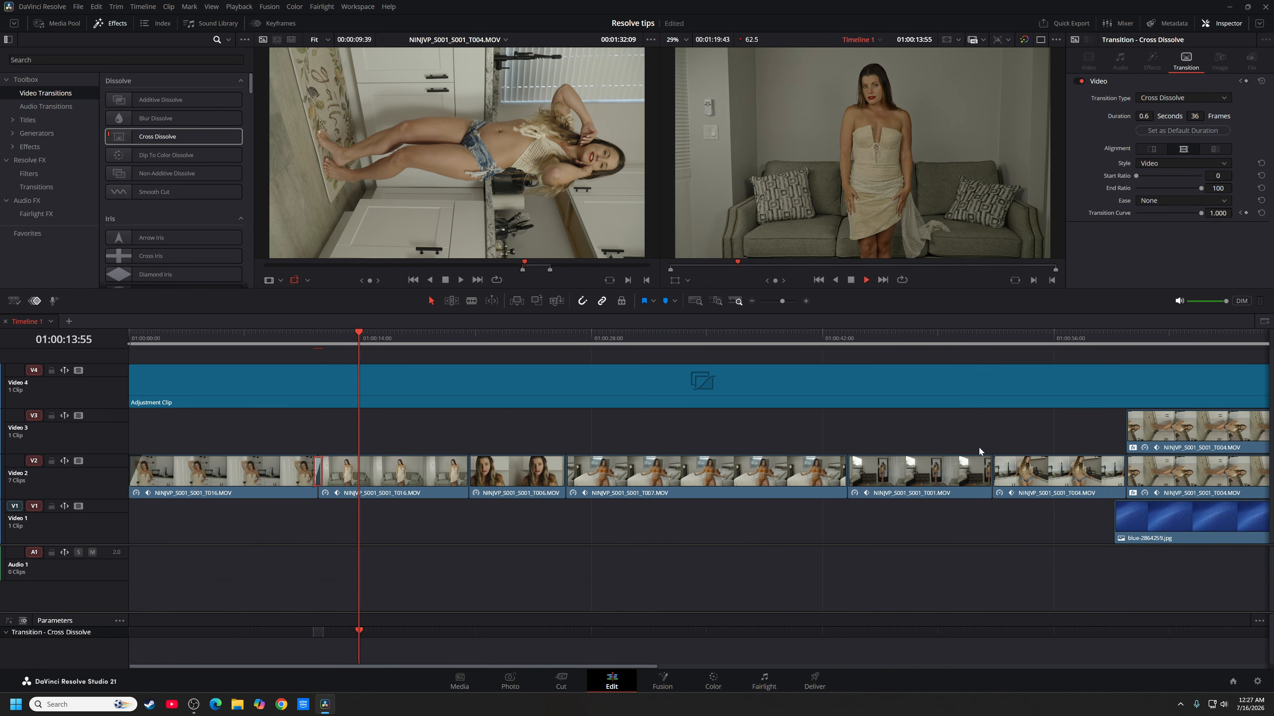
left_click_drag(174, 136, 477, 496)
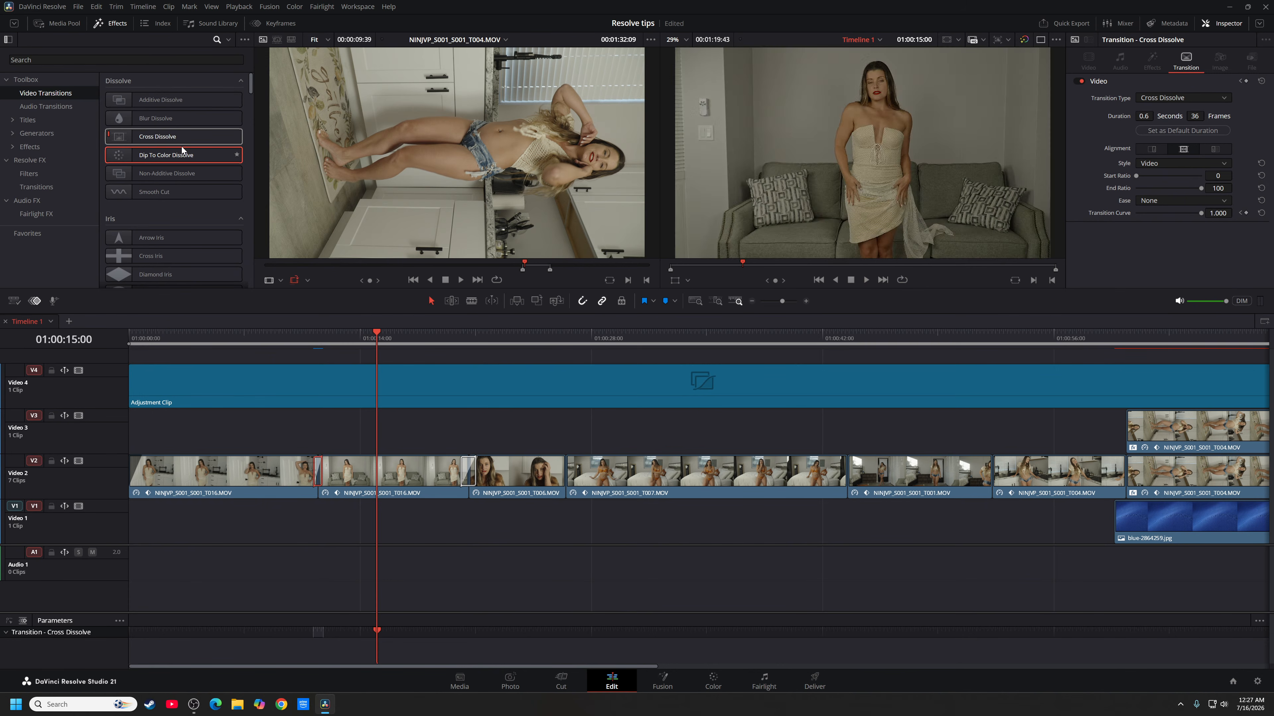
left_click_drag(185, 143, 573, 498)
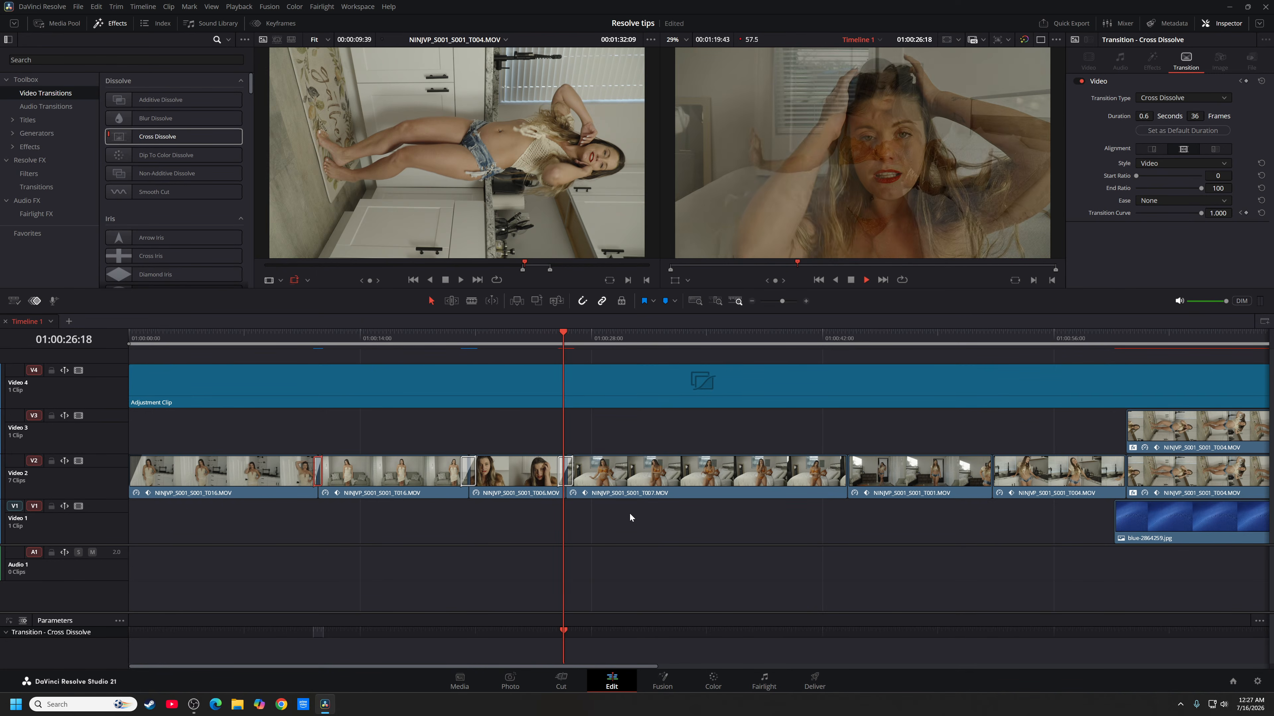
key("space")
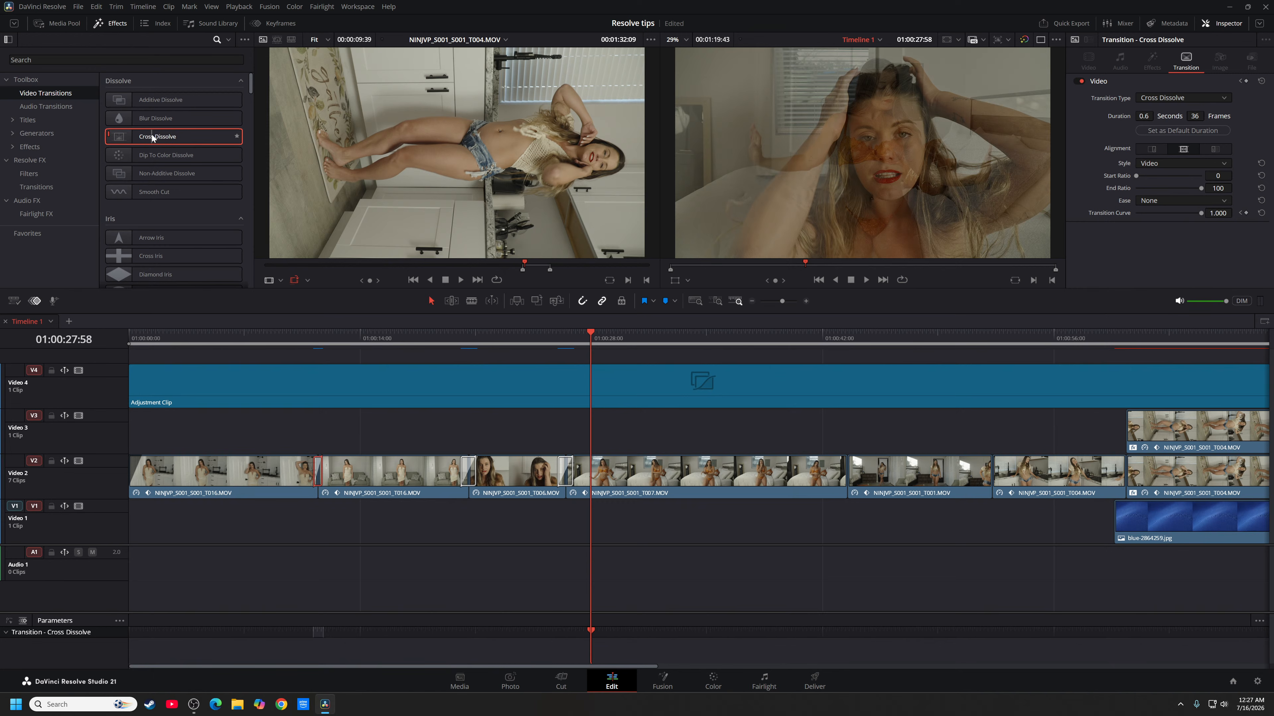
left_click_drag(153, 138, 840, 486)
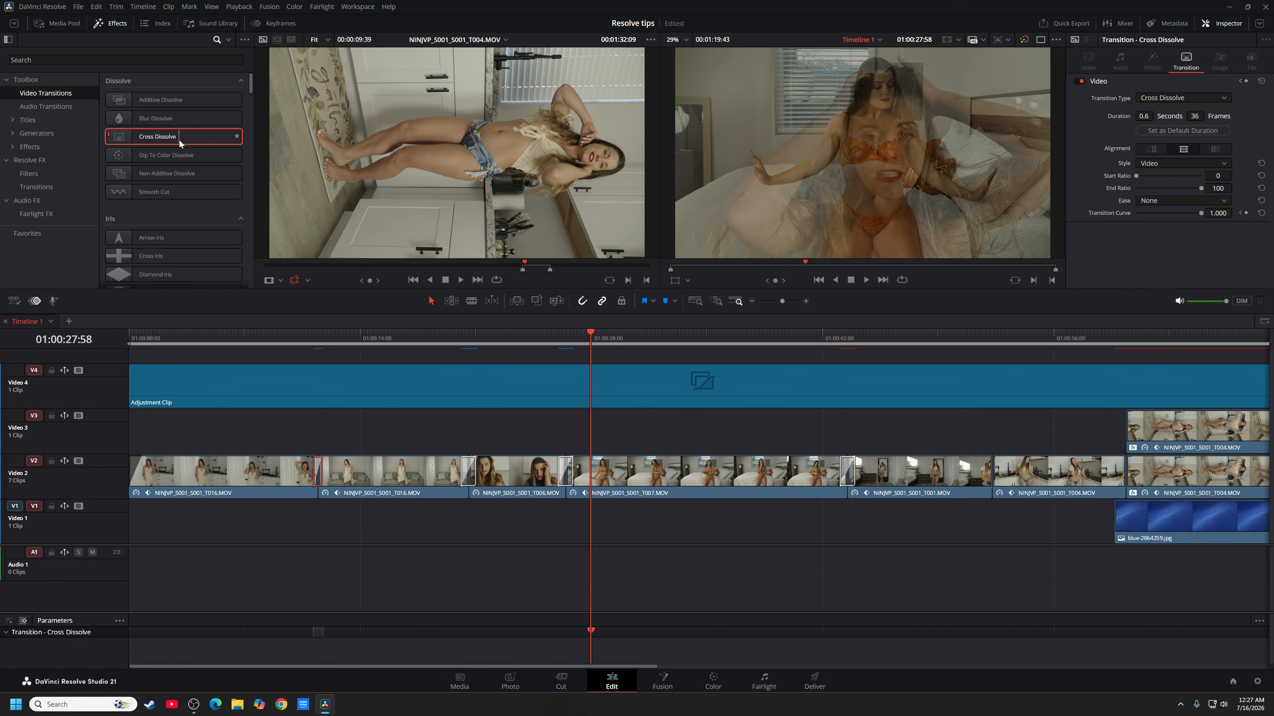
left_click_drag(178, 138, 1001, 493)
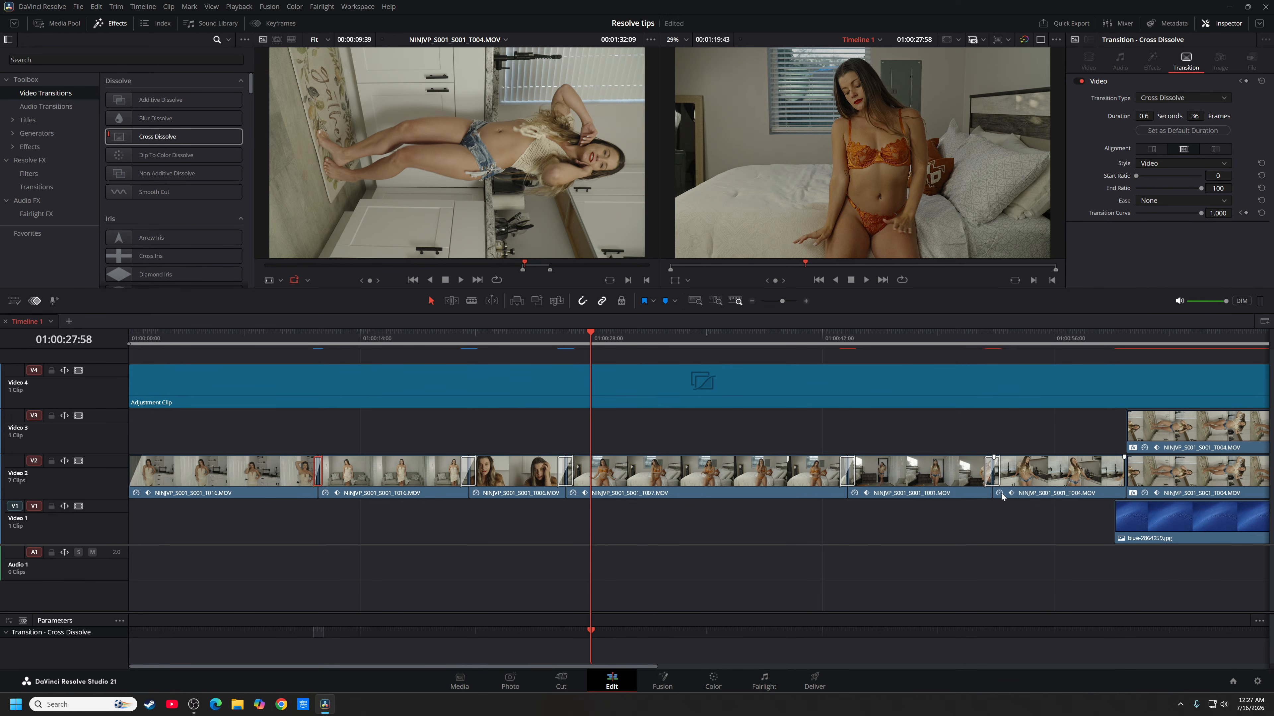
- Play the sequence across the Cross Dissolve between the fourth and fifth clips on Video 2
key("space")
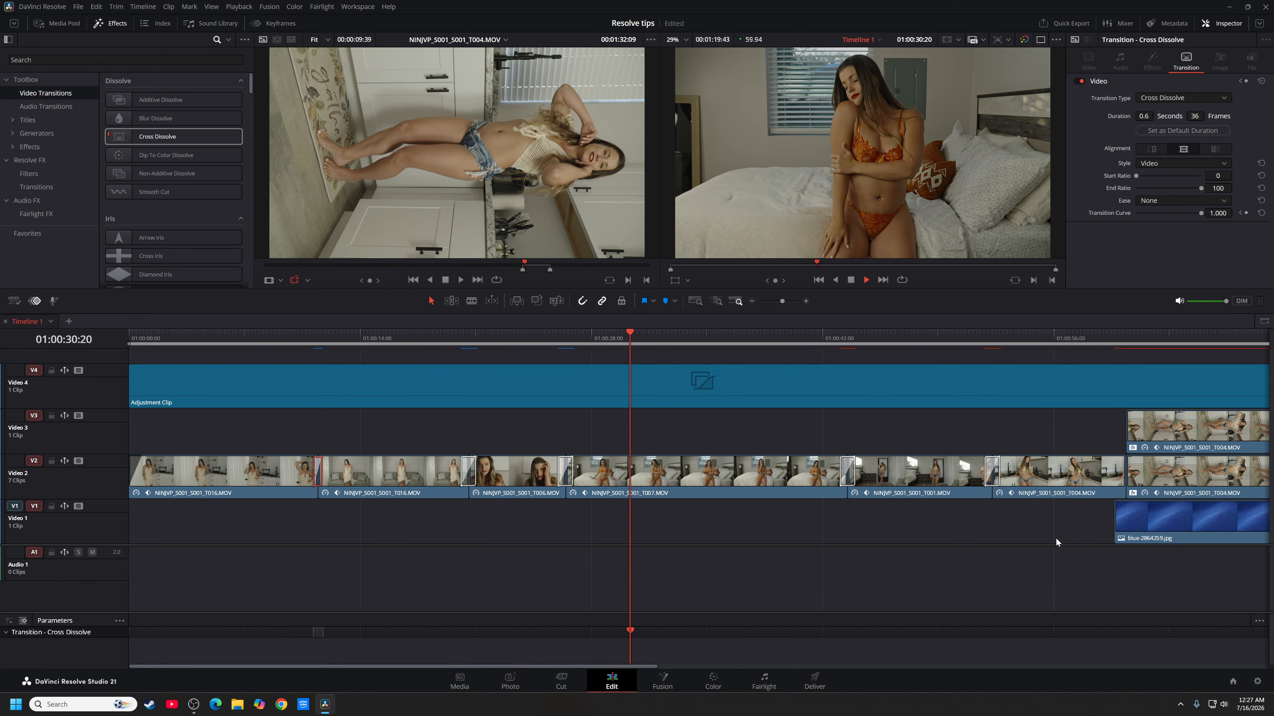
scroll(1057, 540, "down", 5)
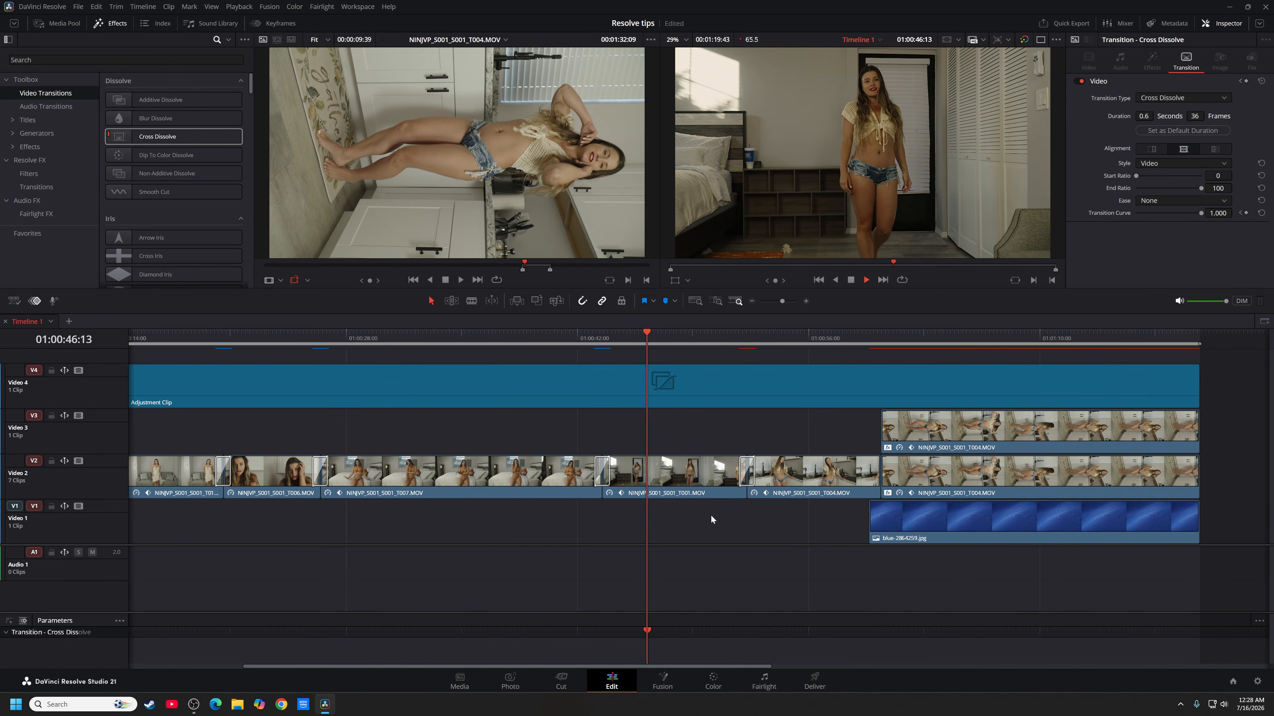
key("space")
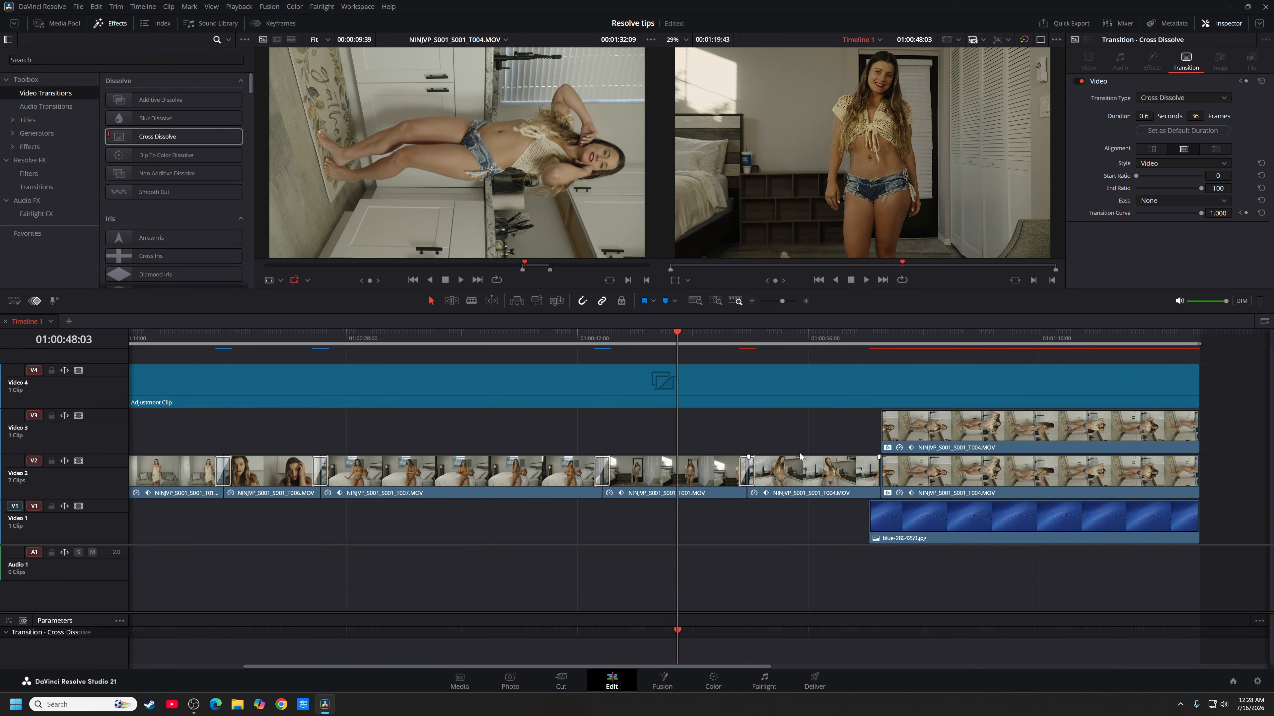
- Mark an in point at about 00:00:49 and an out point at 00:00:54:05 in source clip NINJVP_S001_S001_T004.MOV
left_click(527, 261)
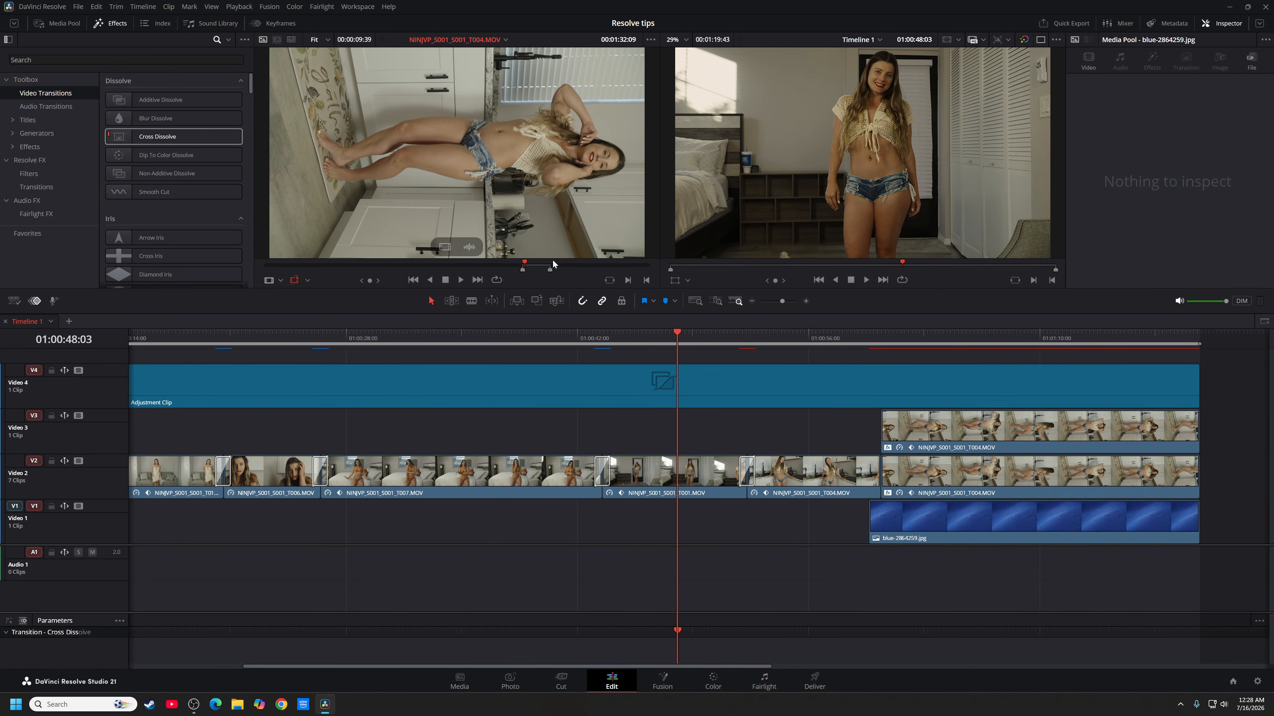
left_click_drag(558, 271, 404, 278)
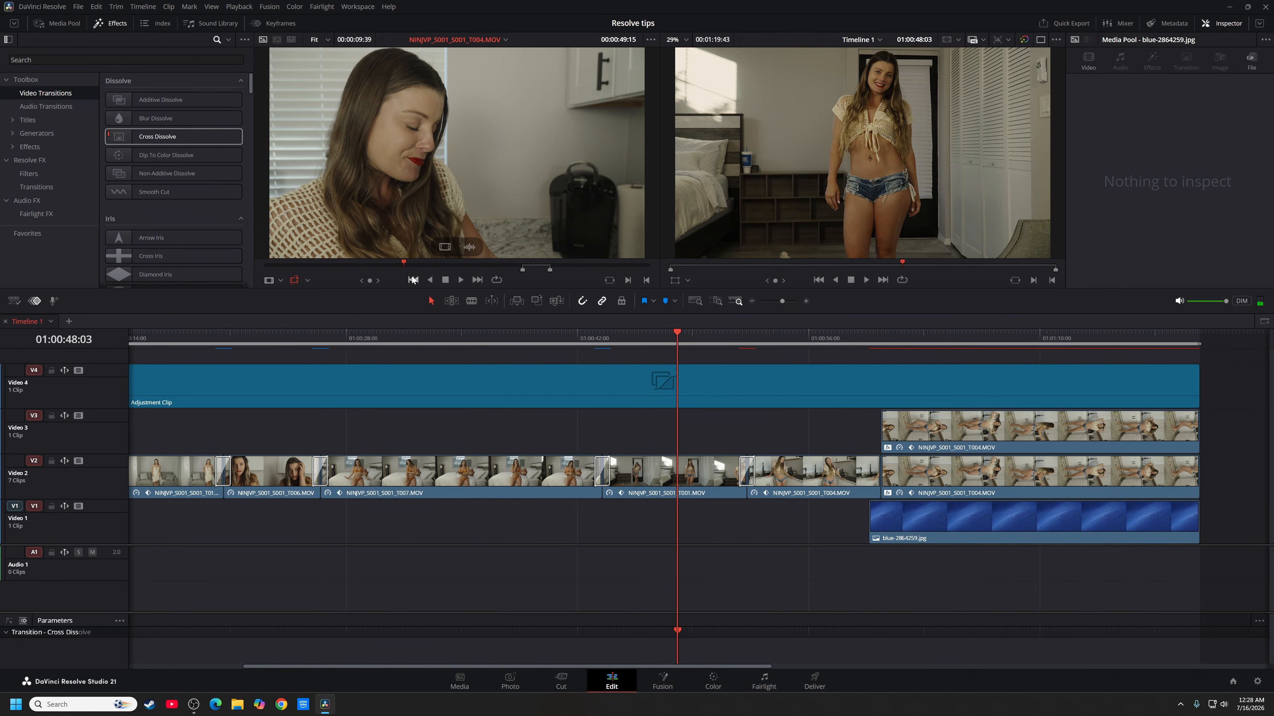
left_click(629, 280)
key("space")
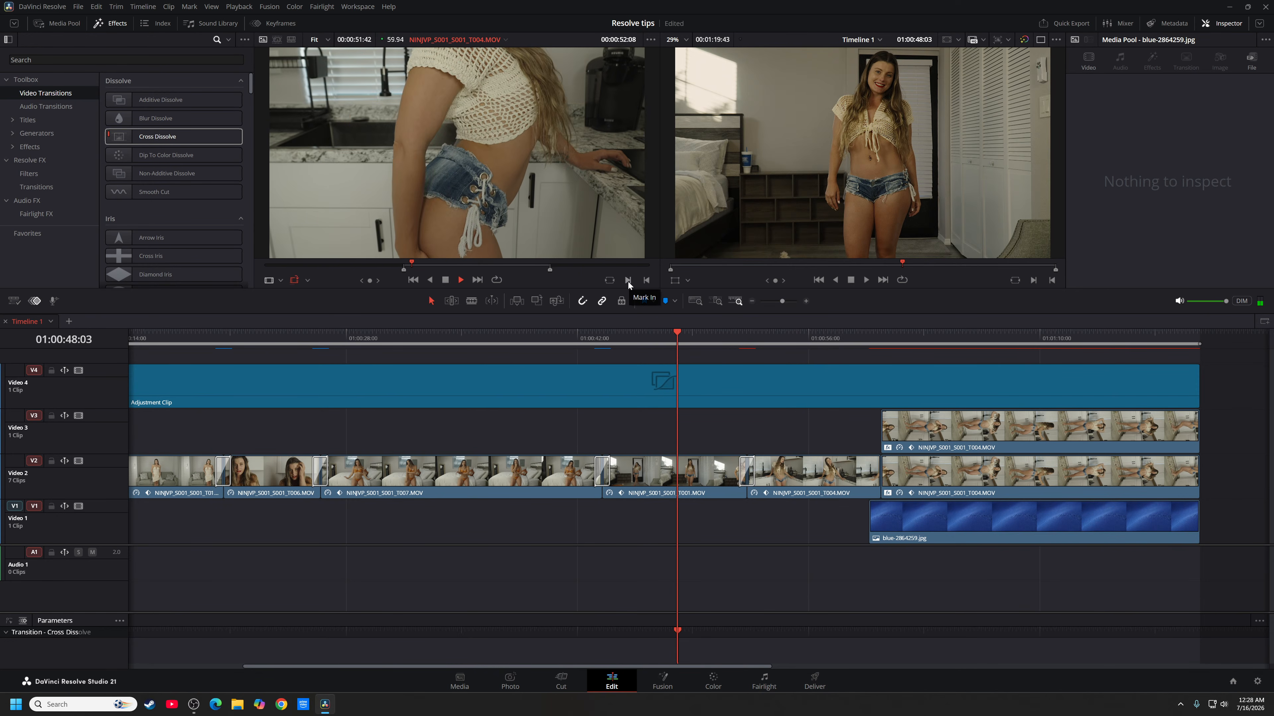
key("space")
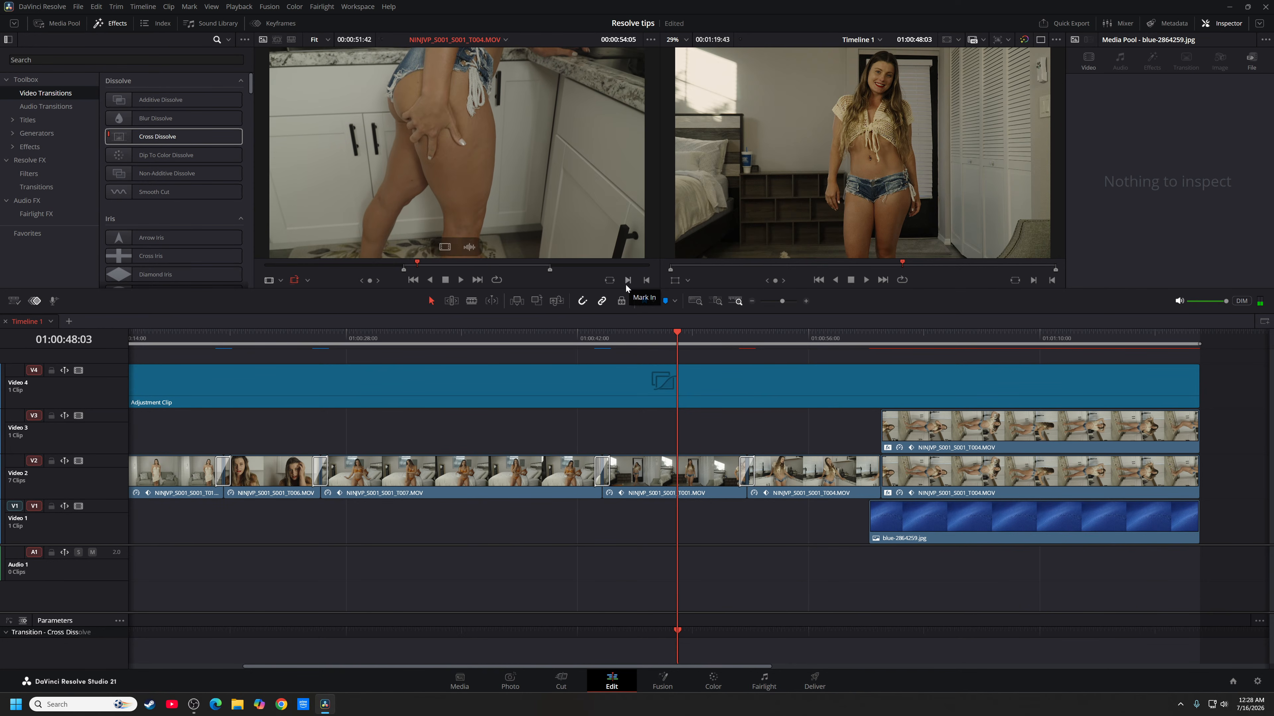
key("o")
left_click_drag(1231, 415, 611, 405)
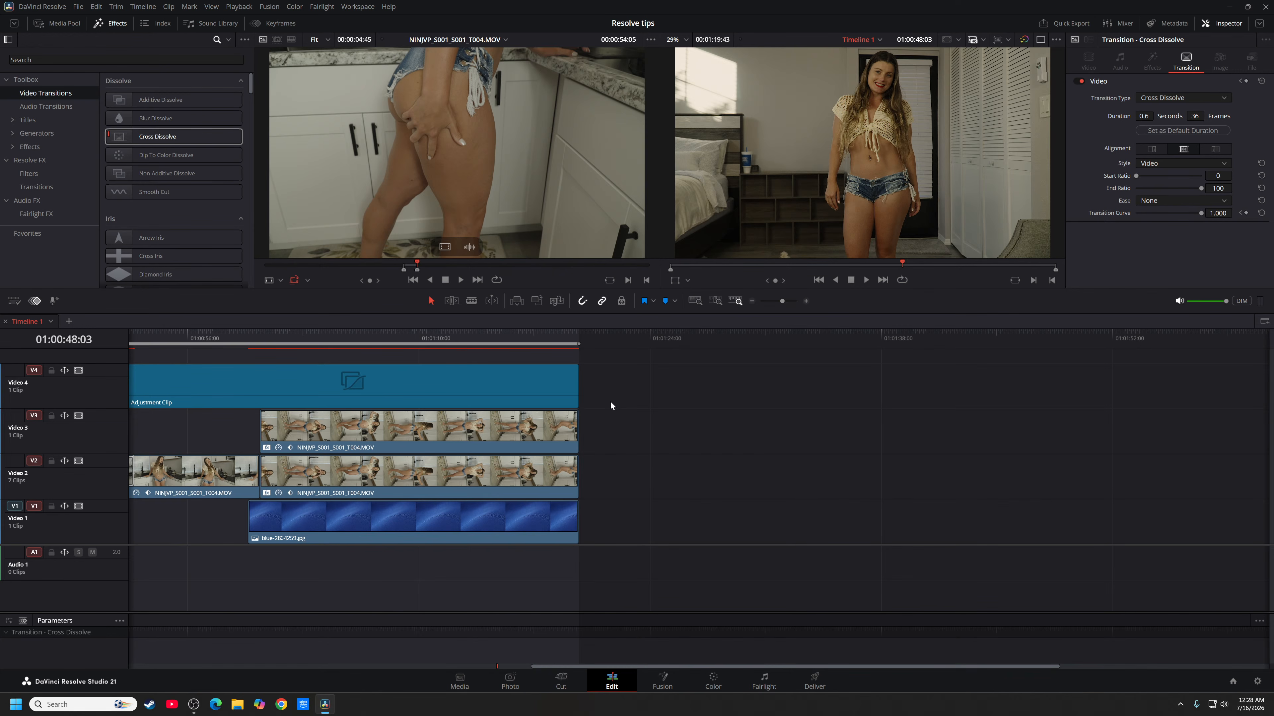
- Move the source clip's in point earlier for a marked range of 00:00:33:22 and play the footage from there
left_click_drag(417, 271, 297, 281)
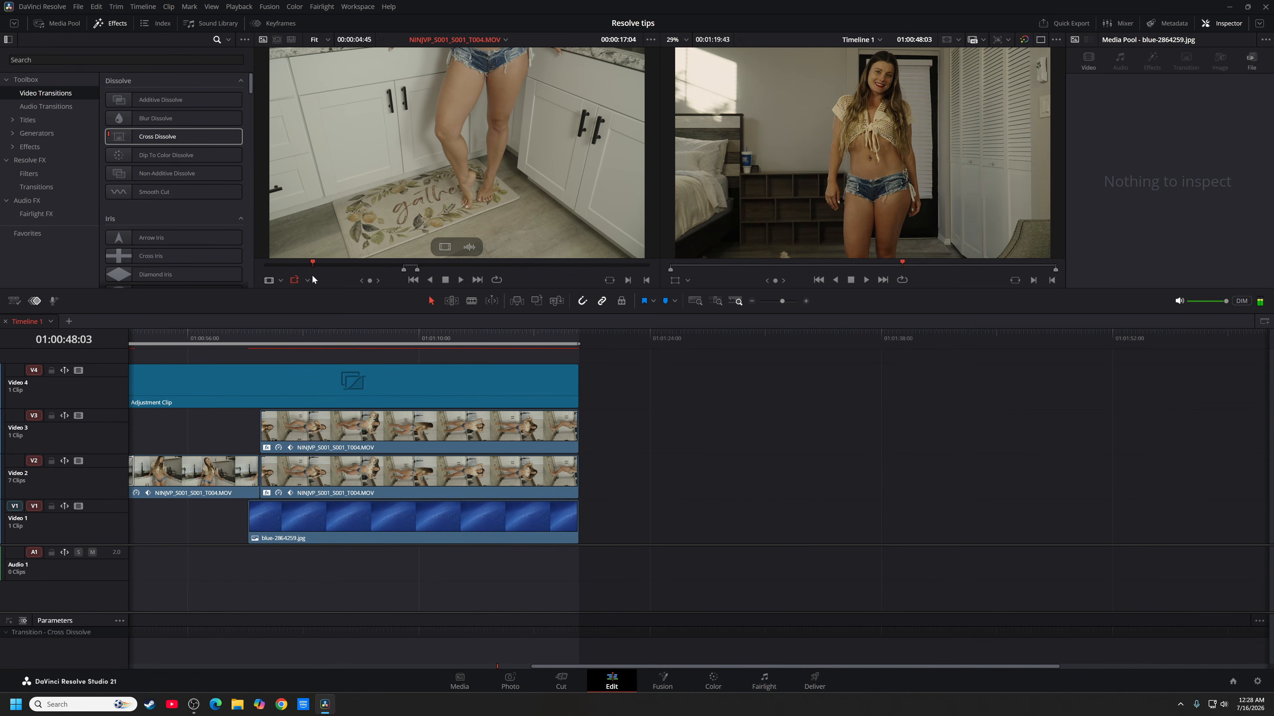
left_click(628, 280)
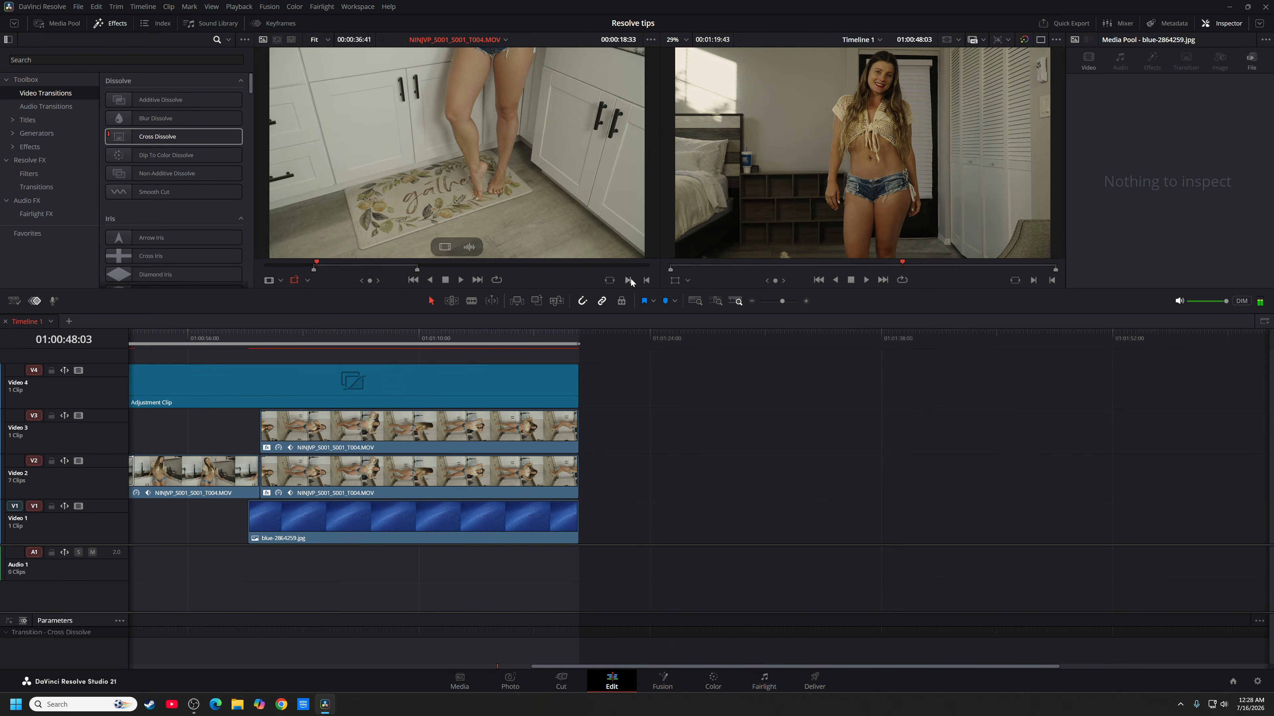
left_click(628, 280)
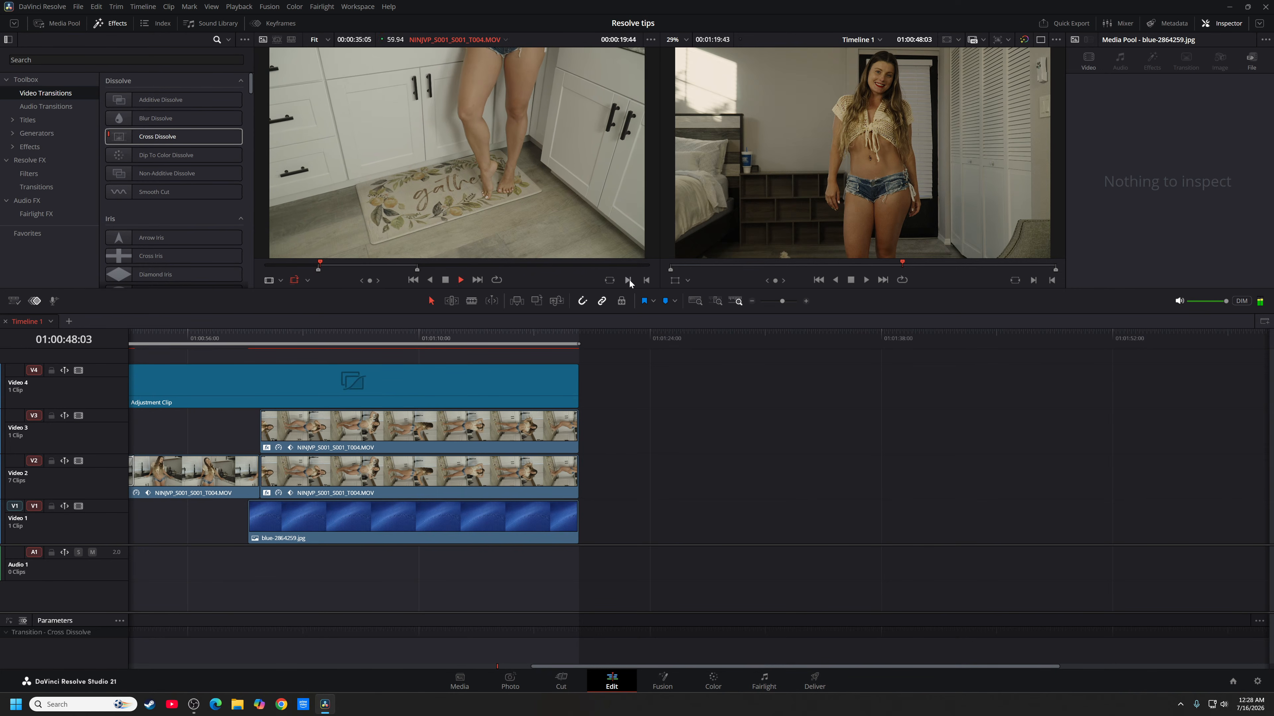
left_click(629, 280)
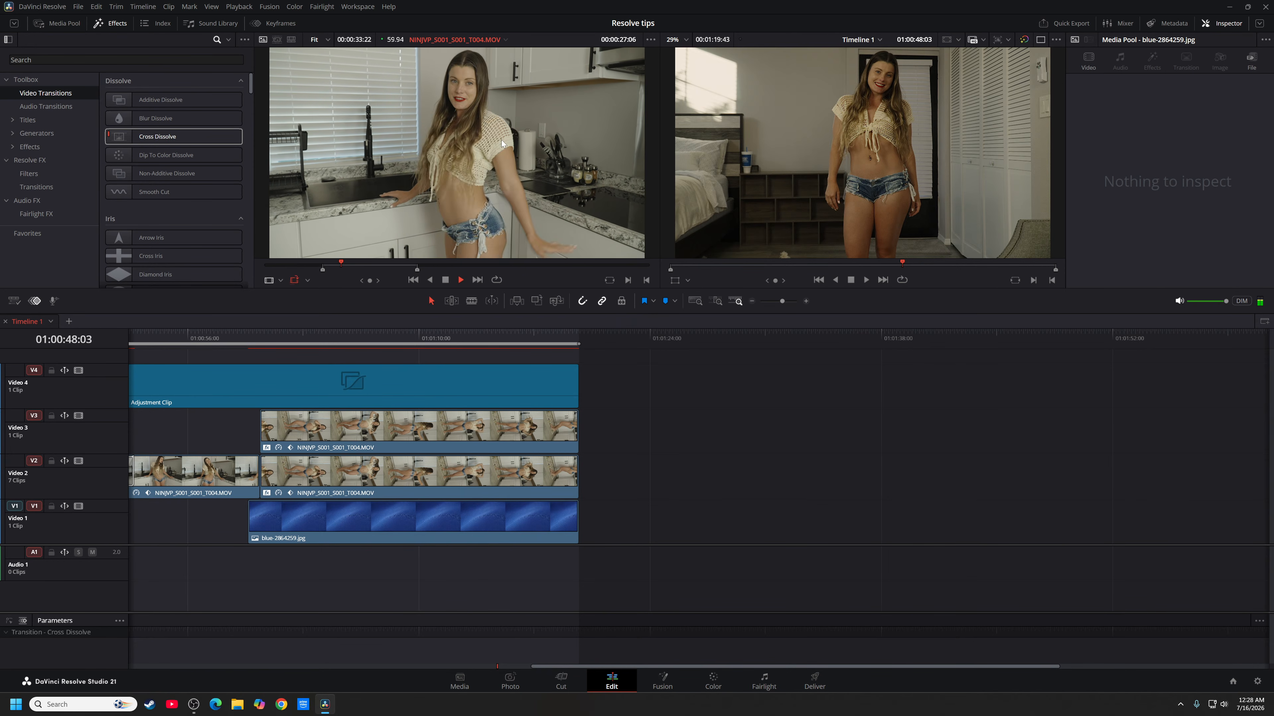
key("space")
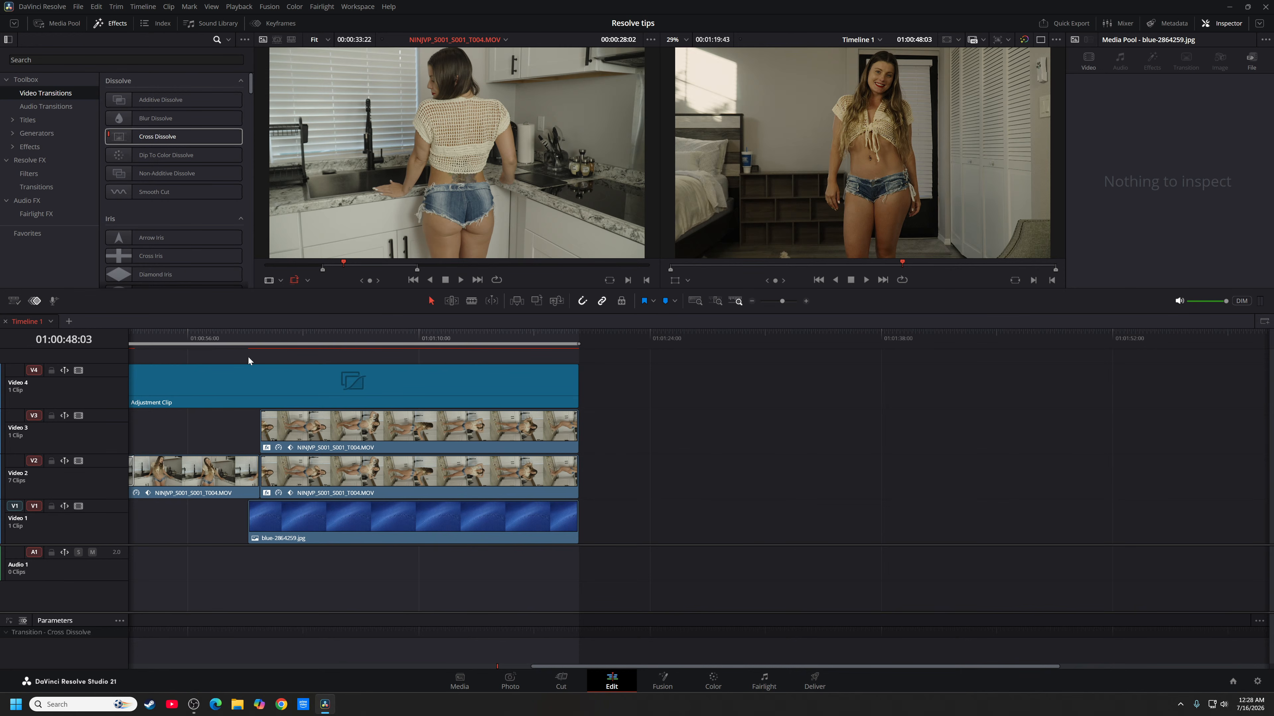
- Place the timeline playhead at 01:00:58:35, just before the blue background starts, and scrub the source clip to its end
left_click(248, 342)
left_click_drag(250, 343, 230, 384)
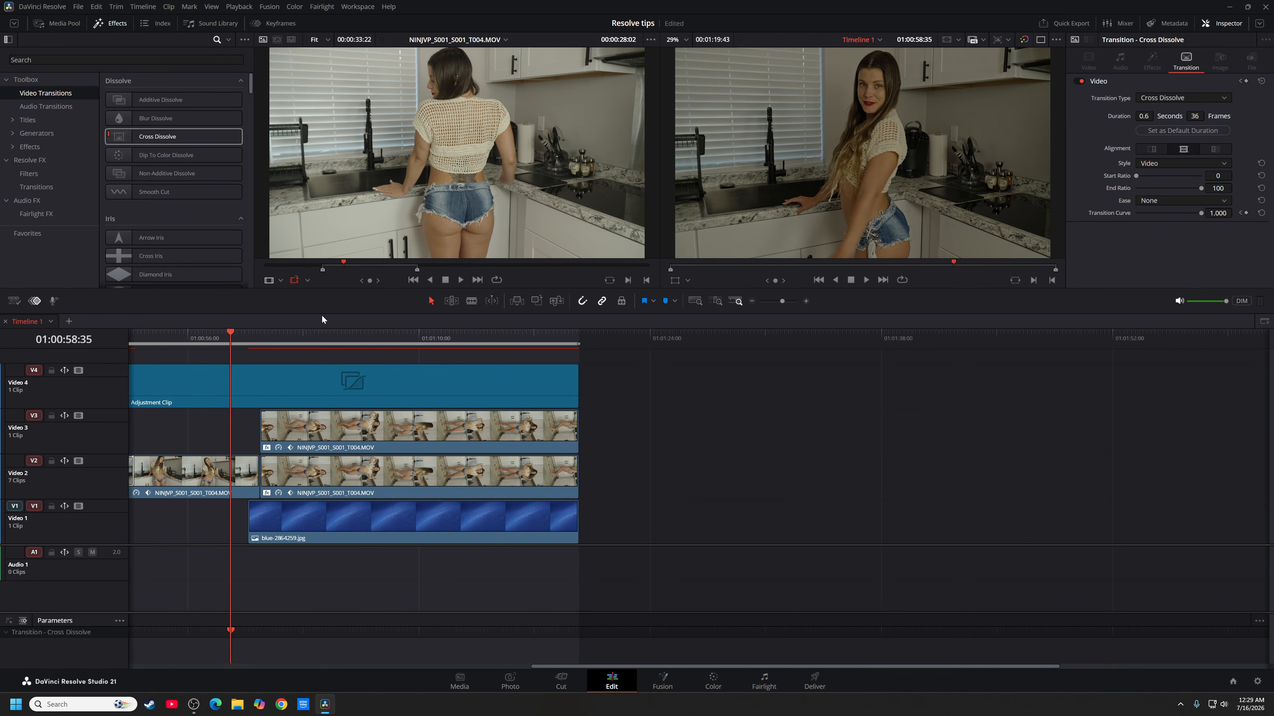
left_click_drag(596, 266, 654, 290)
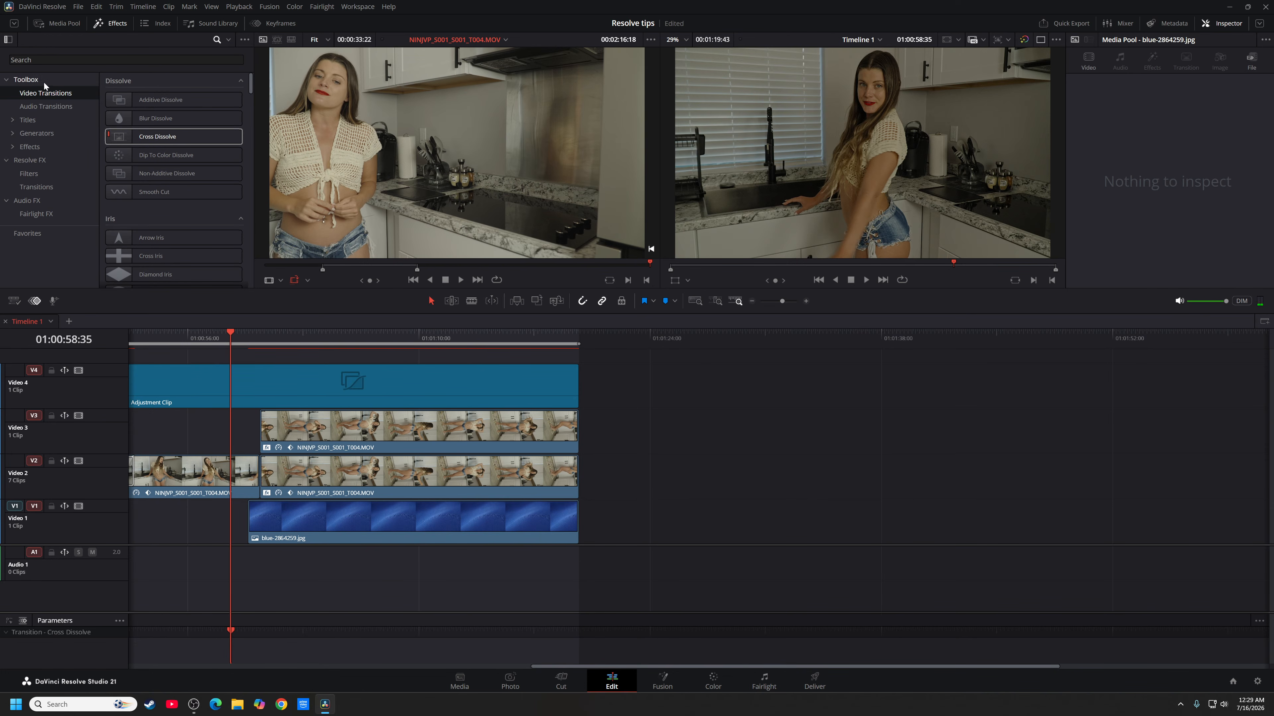
- Browse the Master bin's footage and open source clip NINJVP_S001_S001_T003.MOV for preview
left_click(58, 23)
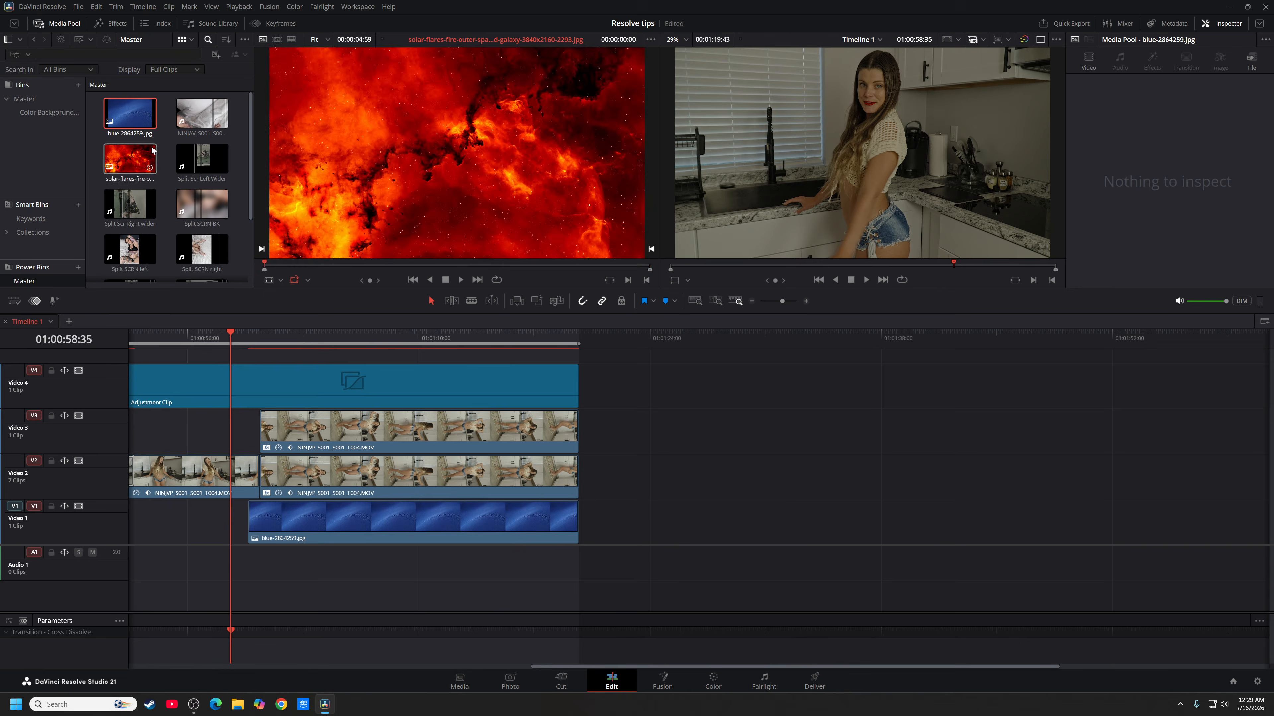
left_click(25, 99)
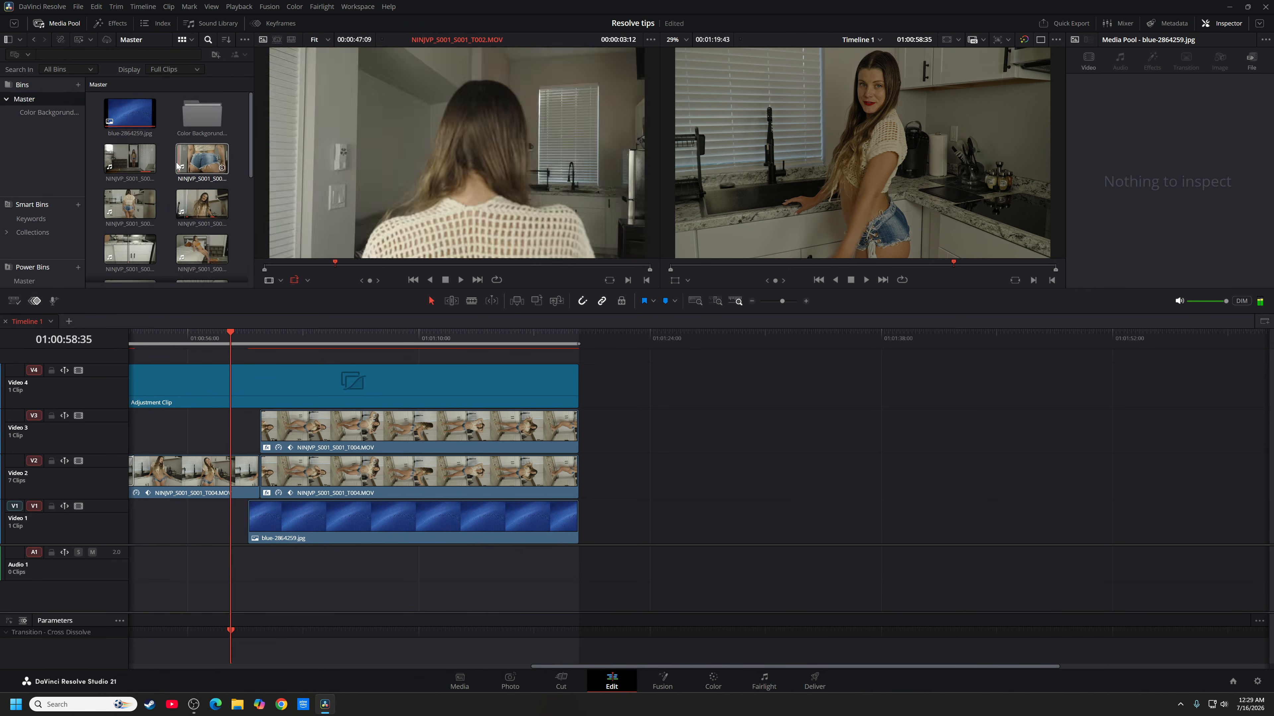
left_click(199, 160)
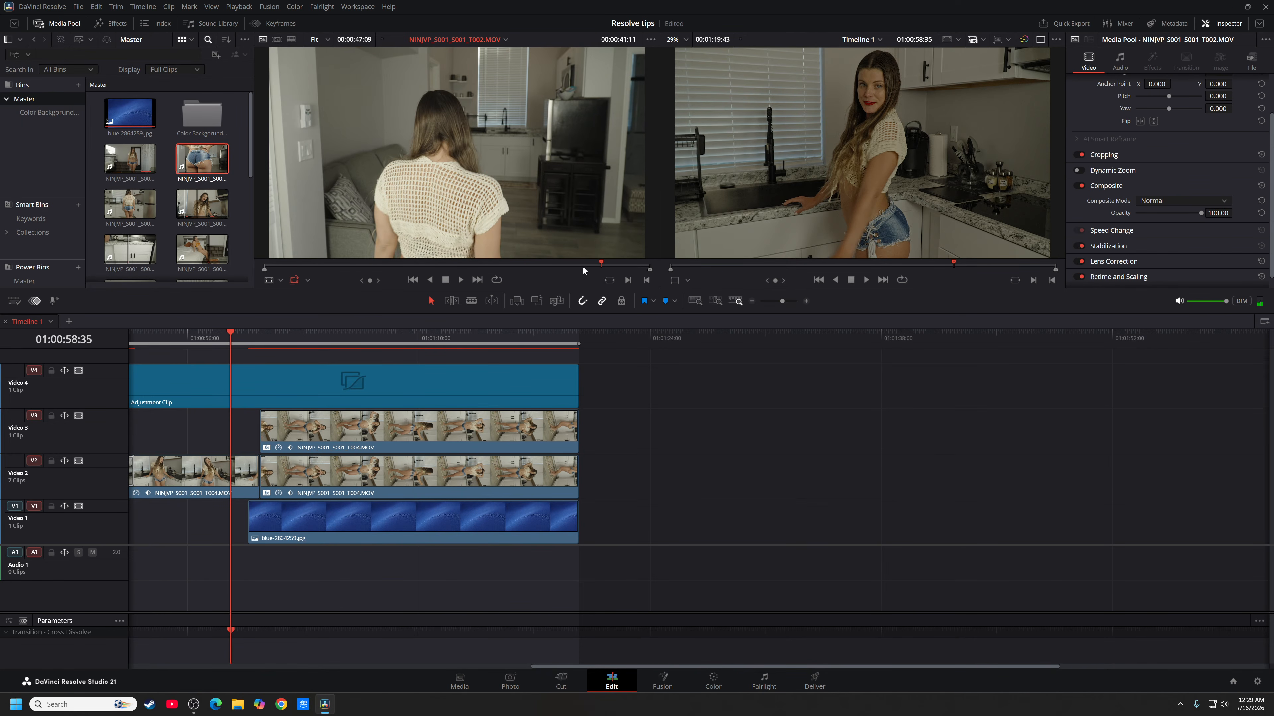
left_click(148, 211)
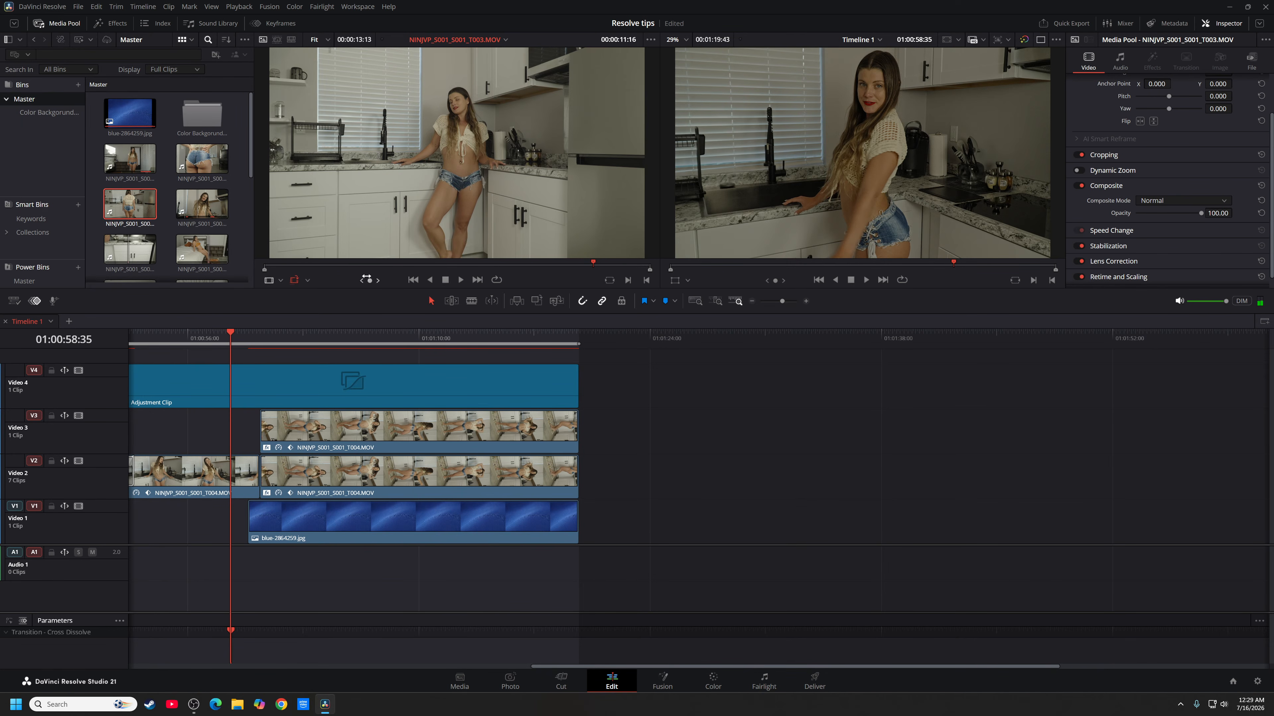
- Mark NINJVP_S001_S001_T003.MOV from about 00:00:07 to 00:00:11:12 and place that range on Video 2 right after the split-screen section
left_click_drag(279, 271, 472, 289)
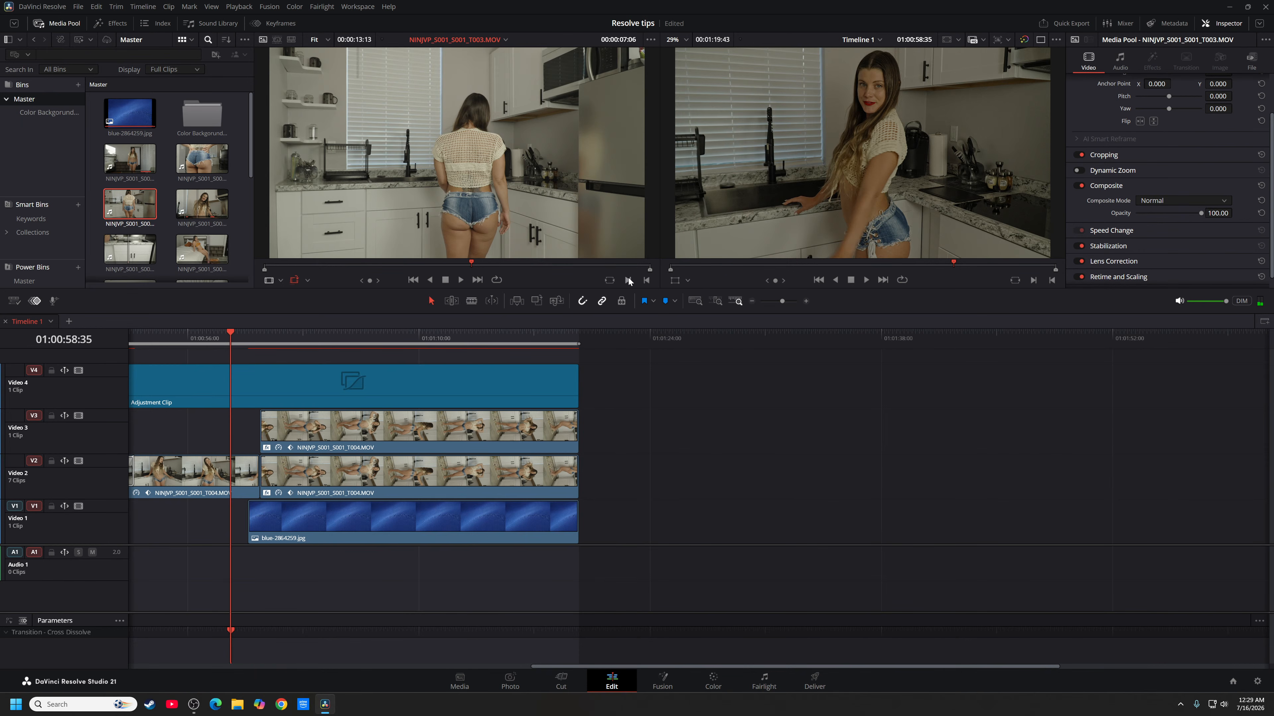
key("space")
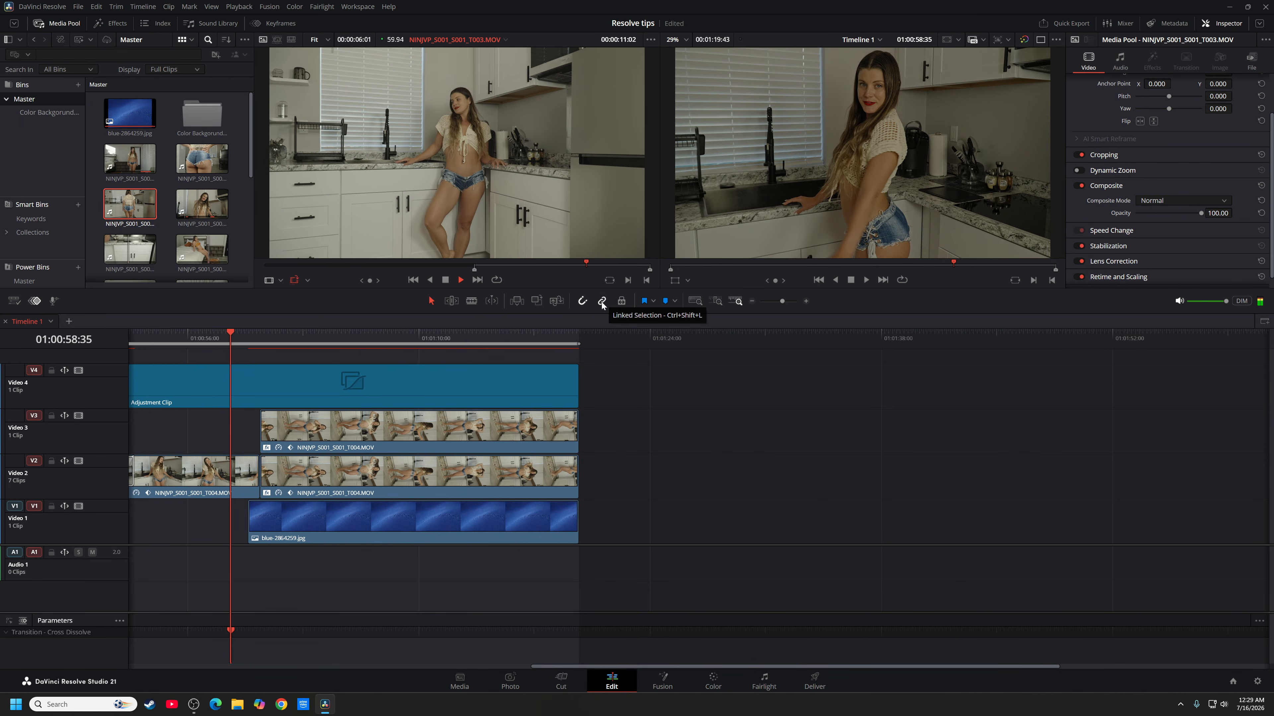
key("space")
key("o")
left_click_drag(465, 191, 597, 483)
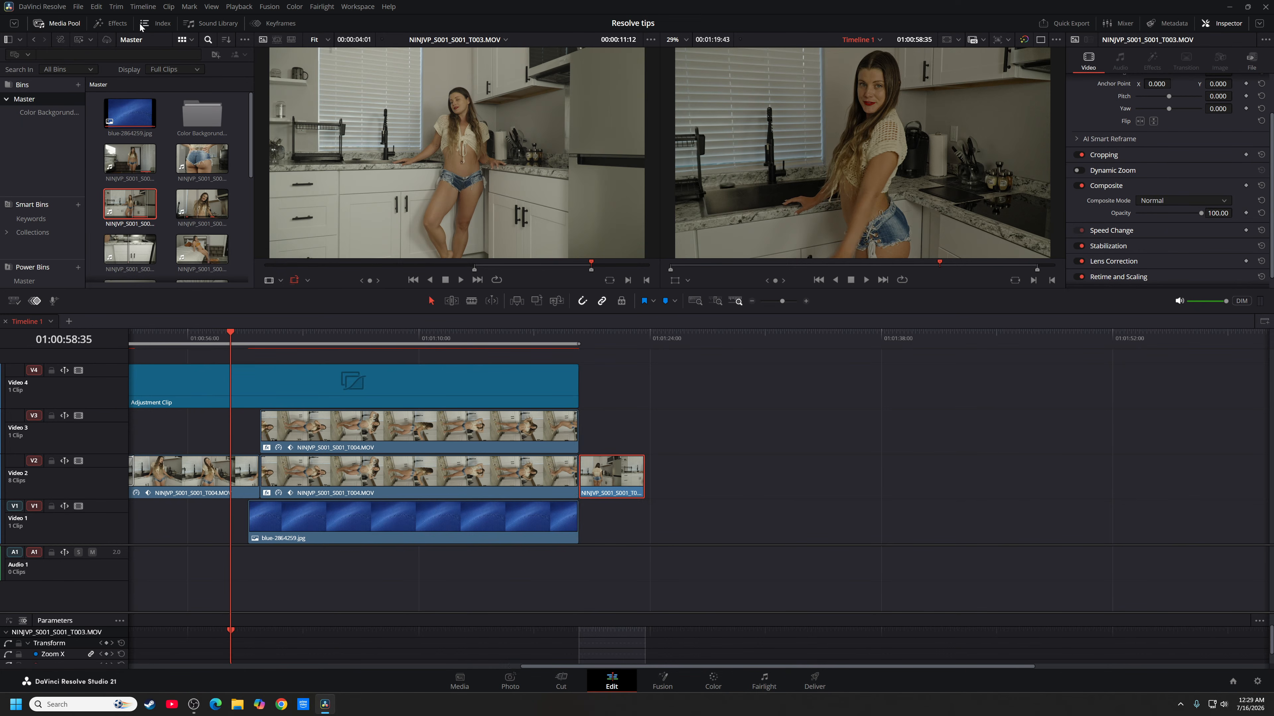
- Turn on retime controls for the newly placed T003 clip on Video 2 and set its speed to 50%
left_click(117, 24)
scroll(674, 556, "up", 2)
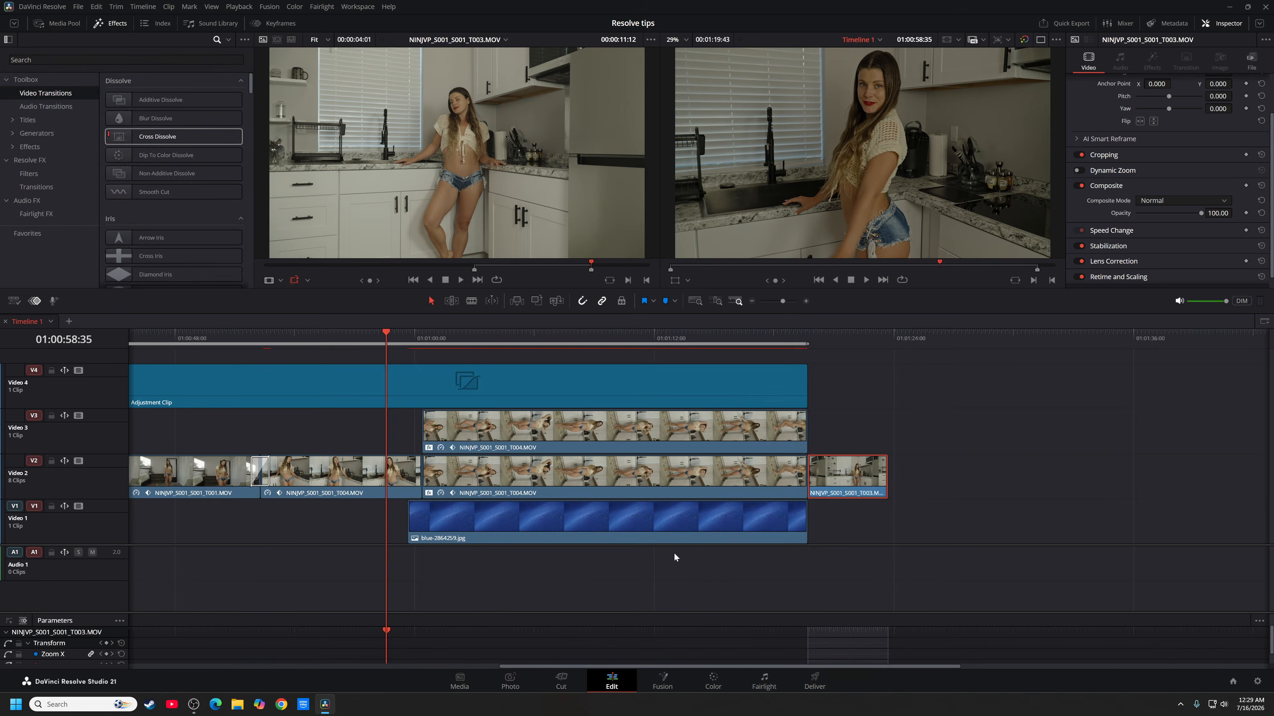
scroll(859, 561, "right", 5)
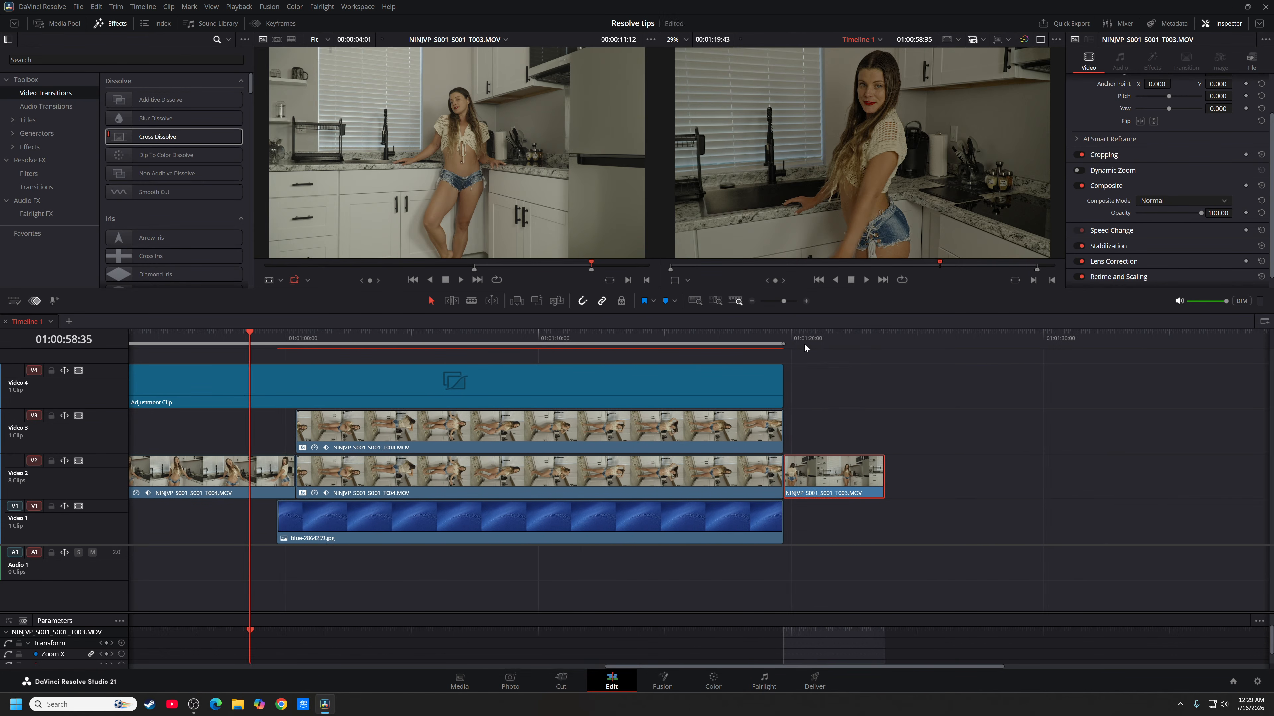
key("ctrl+r")
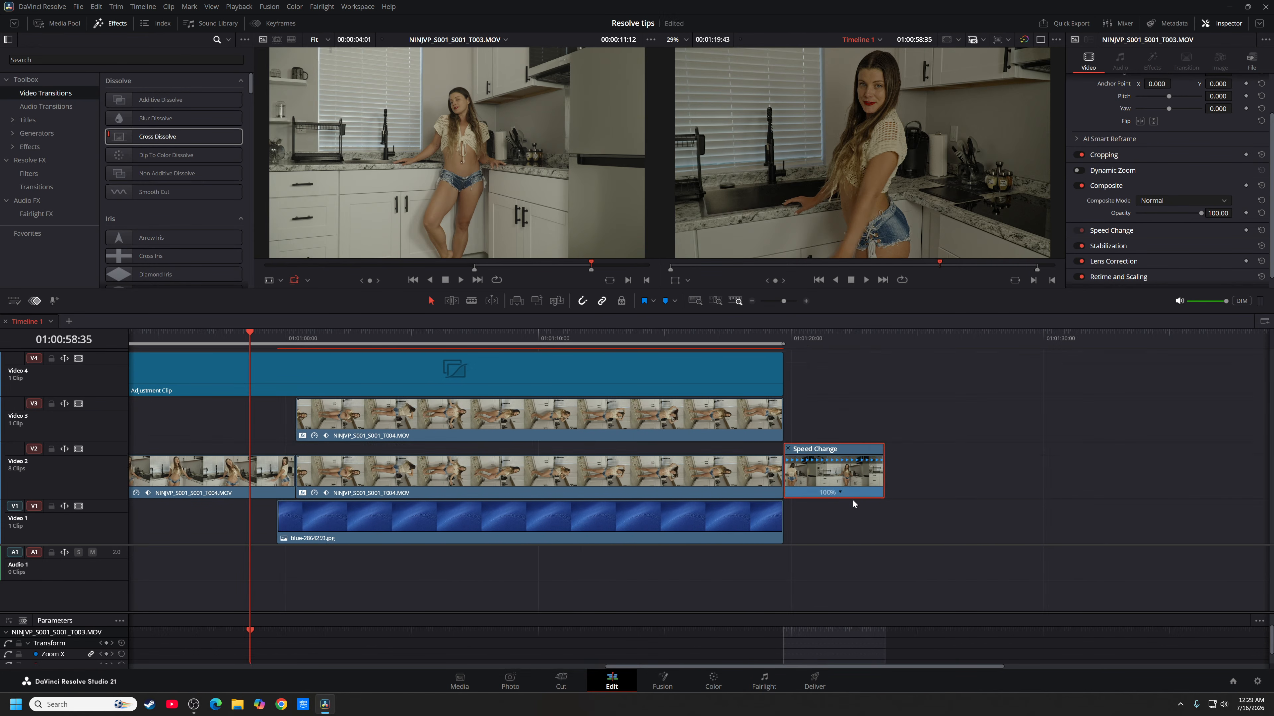
left_click(840, 493)
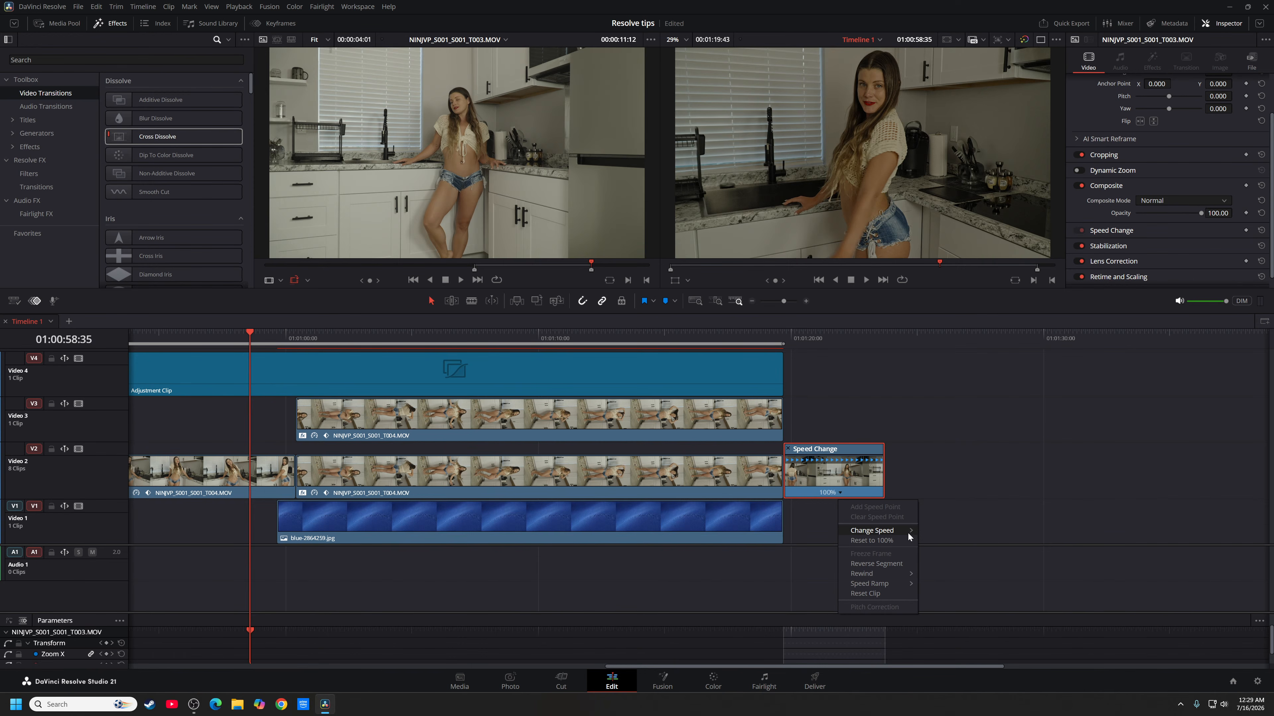
mouse_move(908, 536)
left_click(943, 551)
- Preview the slowed T003 clip and reframe it at its first frame with Zoom 1.298, Position X -234 and Position Y 184
left_click(781, 338)
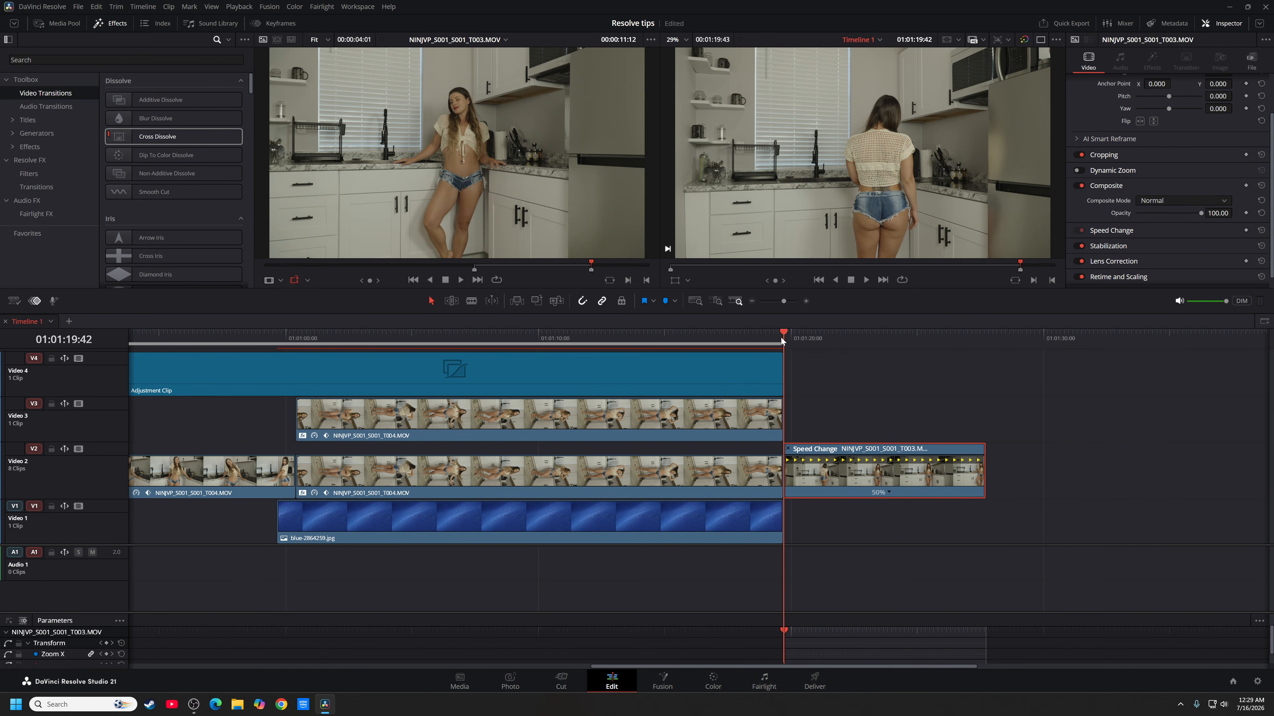
key("space")
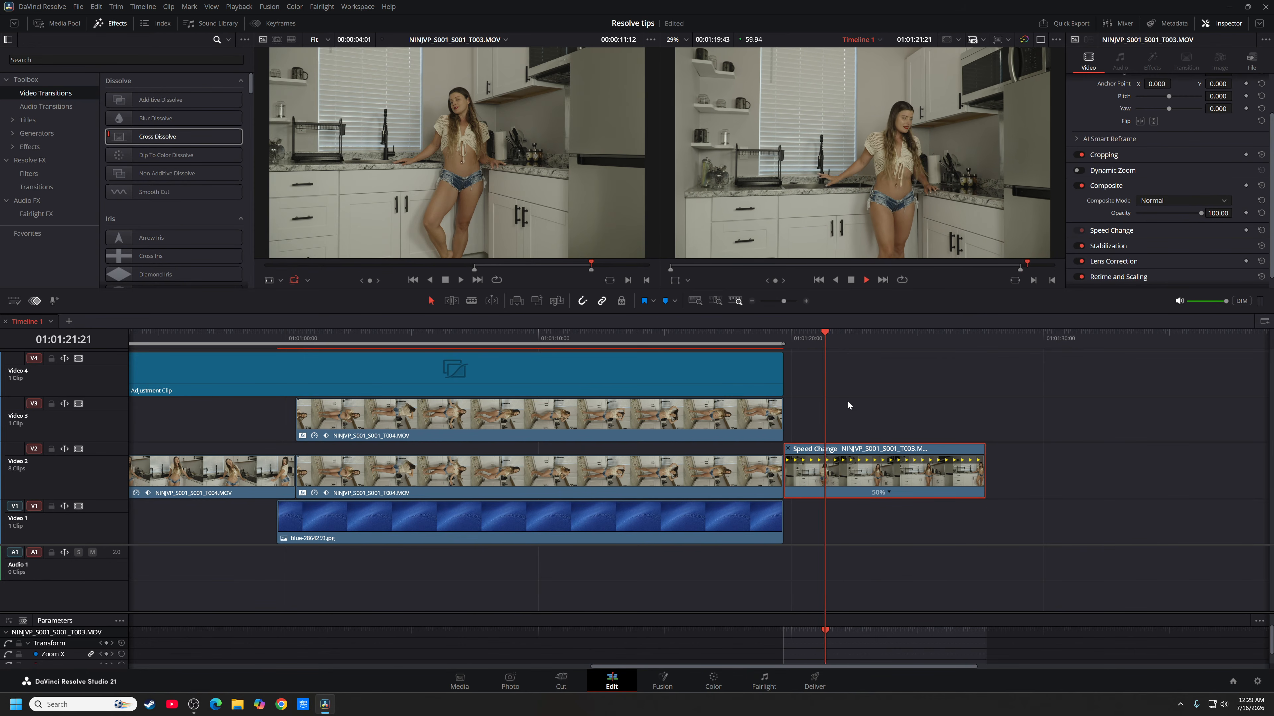
left_click(782, 334)
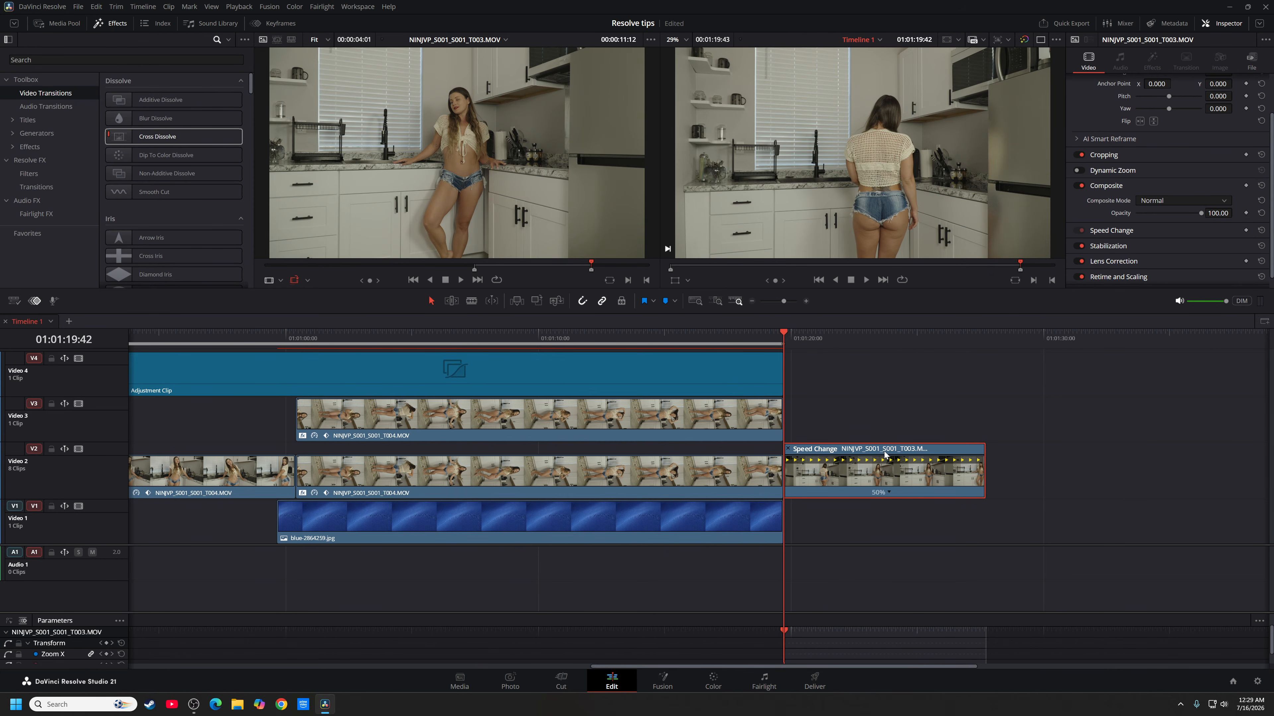
scroll(1113, 155, "up", 2)
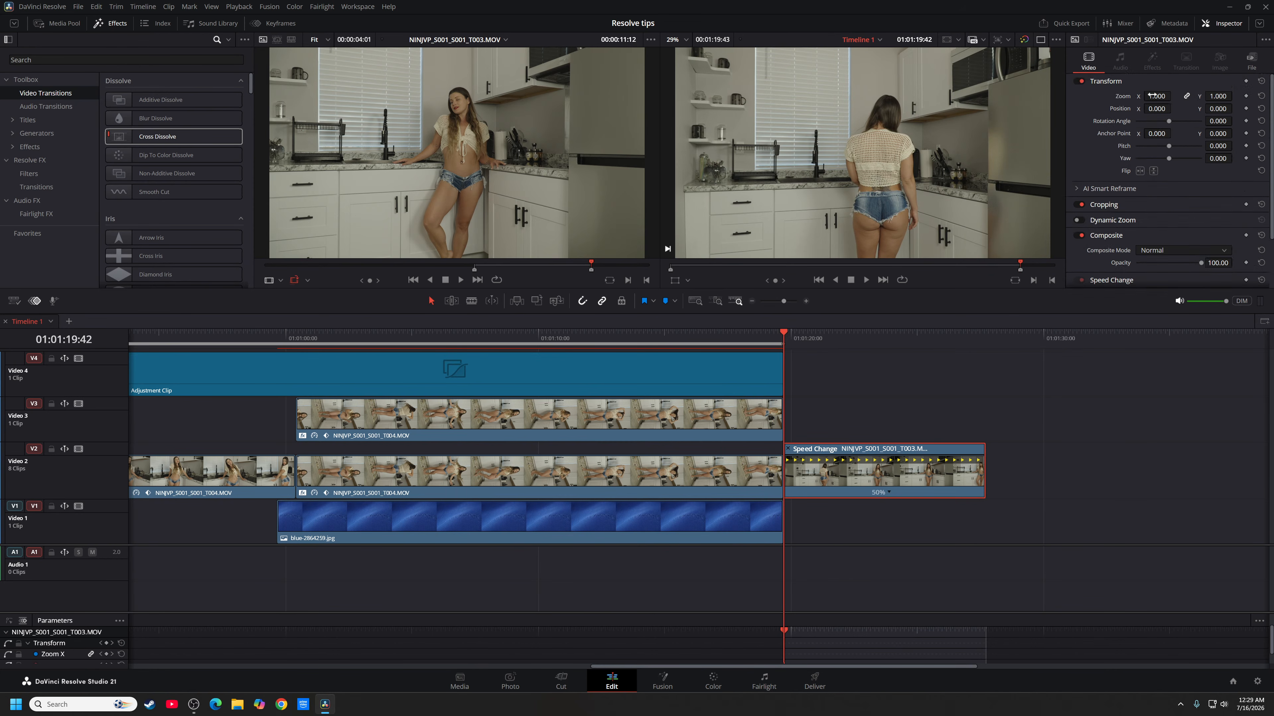
left_click_drag(1151, 95, 1237, 109)
left_click_drag(1153, 109, 1129, 109)
left_click_drag(1214, 108, 1235, 108)
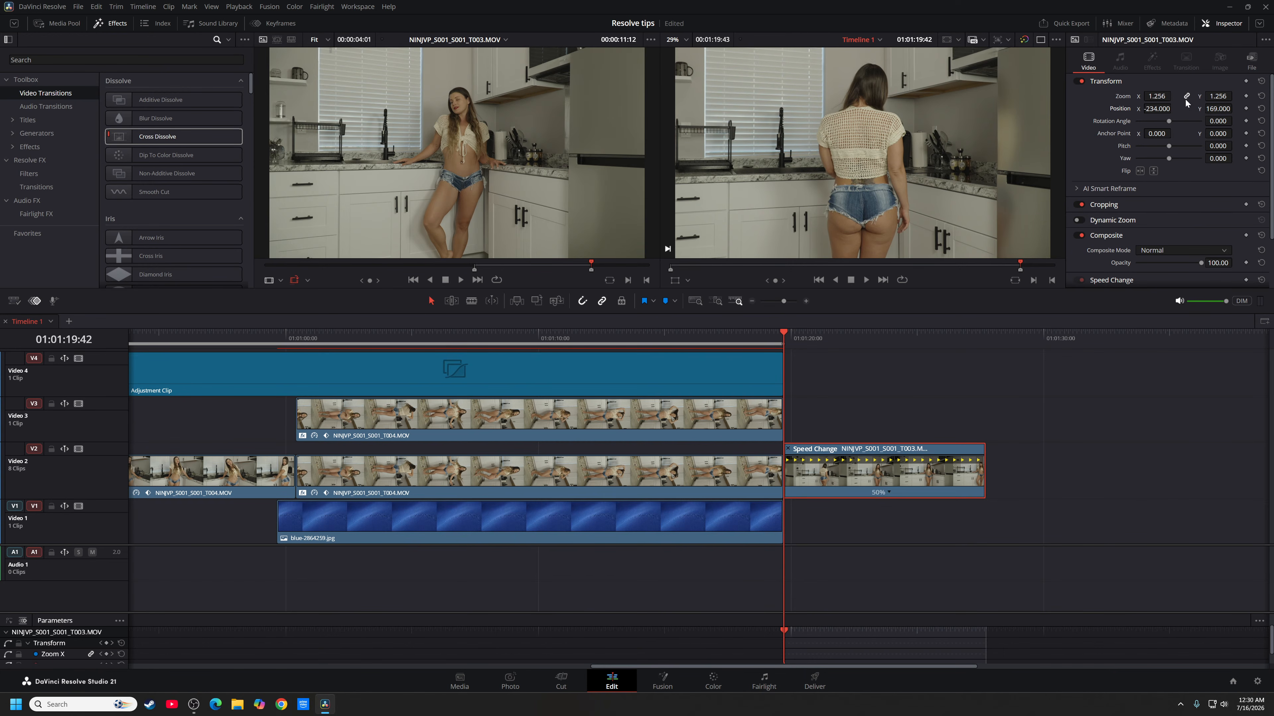
left_click_drag(1161, 95, 1235, 107)
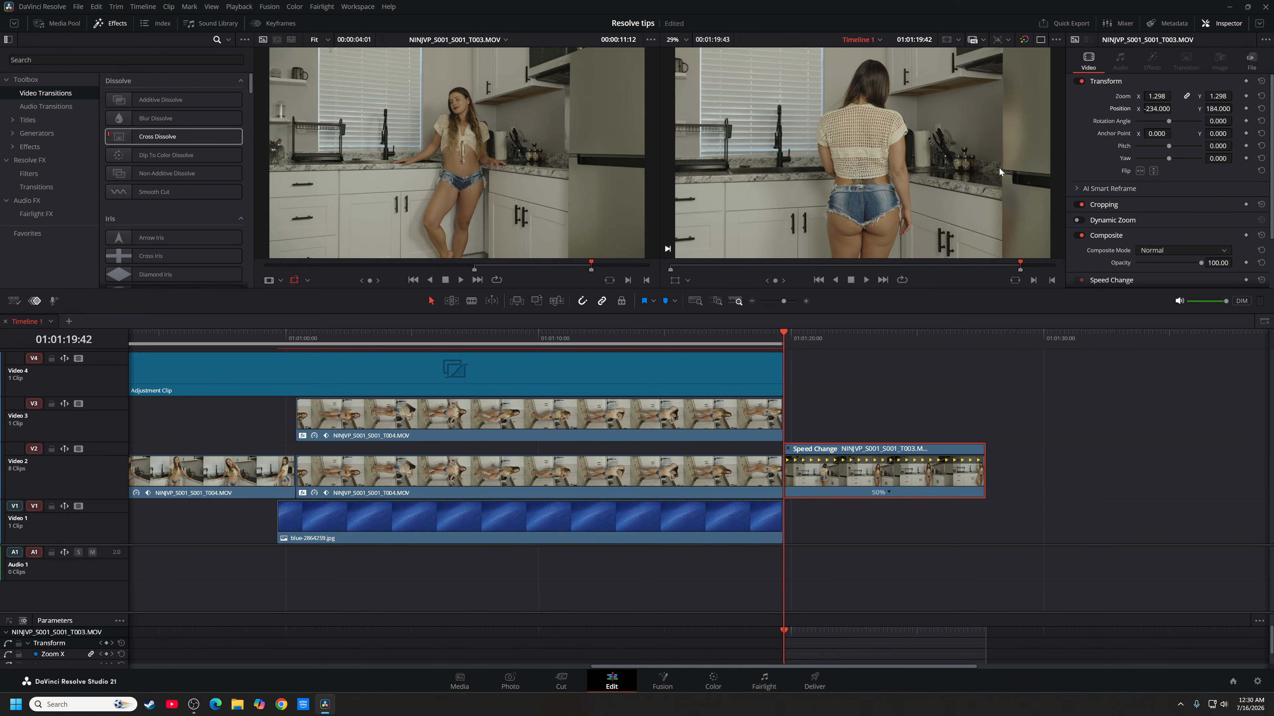
- Play the reframed T003 clip and add Transform keyframes at its first frame, 01:01:19:42
key("space")
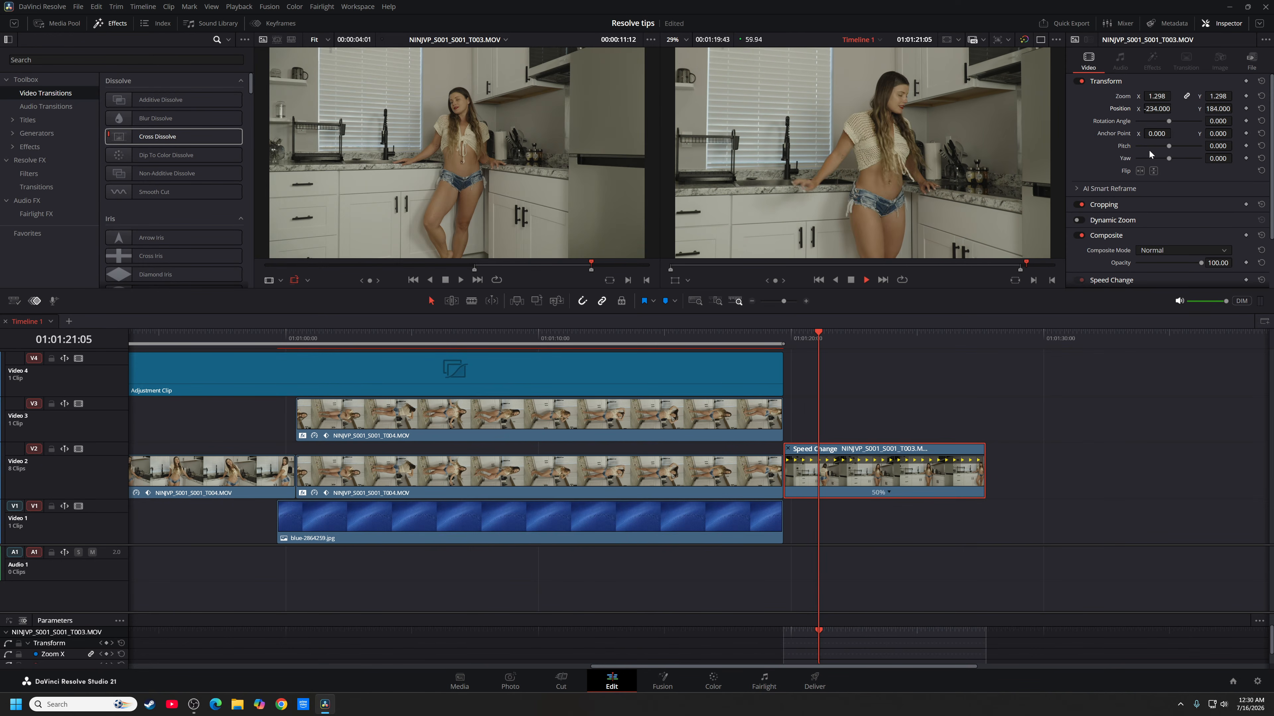
key("space")
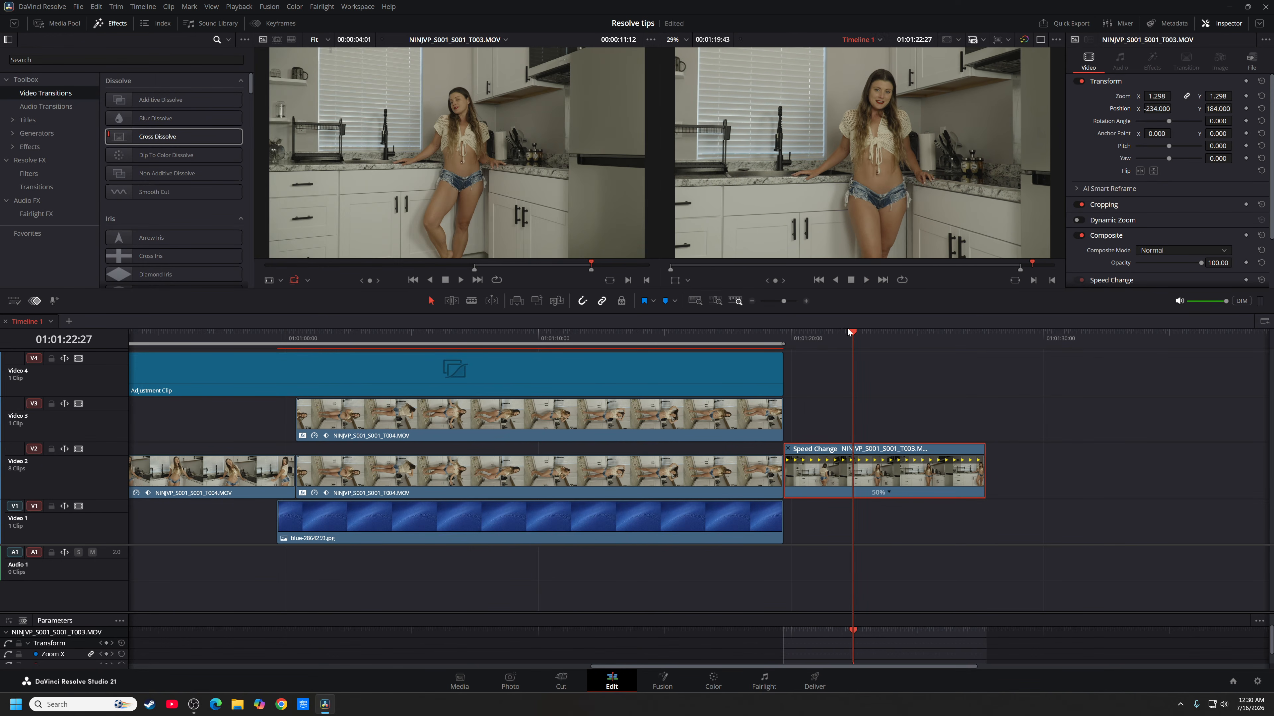
left_click_drag(848, 332, 787, 340)
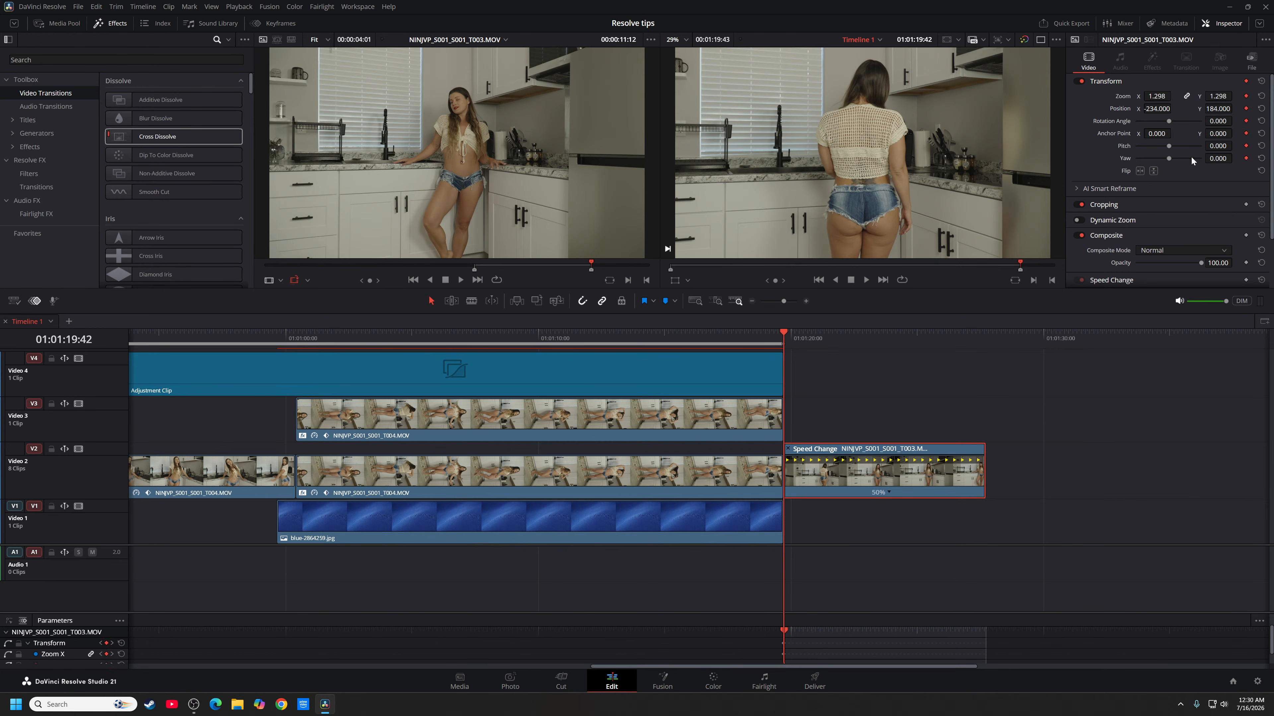
- Keyframe the T003 clip at 01:01:21:51 with Zoom 1.579, Position X -451 and Position Y 100
key("space")
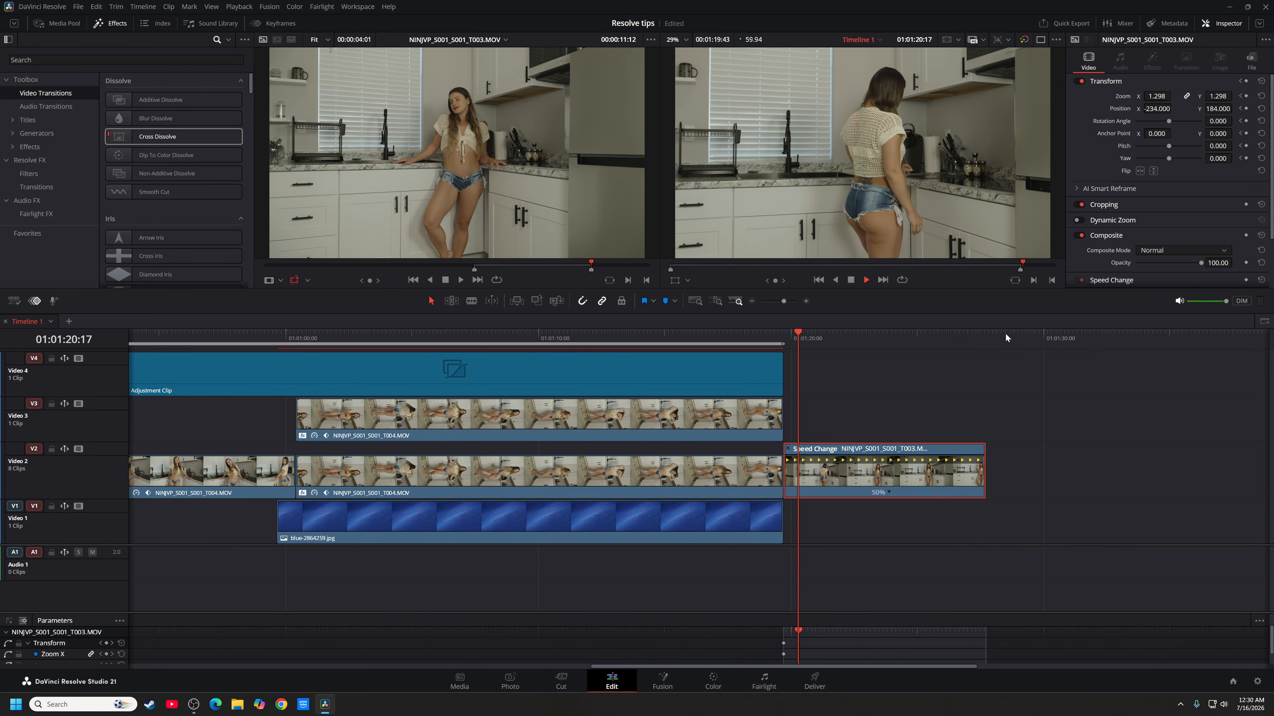
key("space")
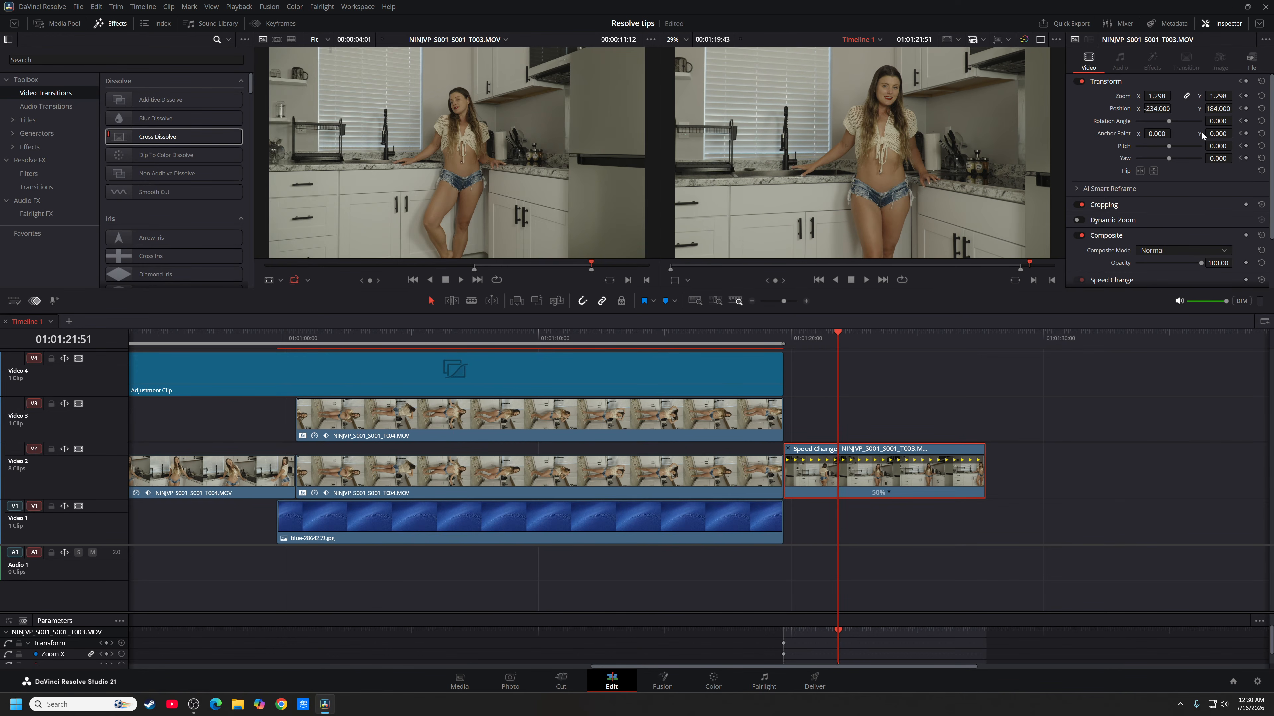
mouse_move(1158, 97)
left_mouse_down()
mouse_move(1173, 96)
mouse_move(1140, 108)
left_mouse_up()
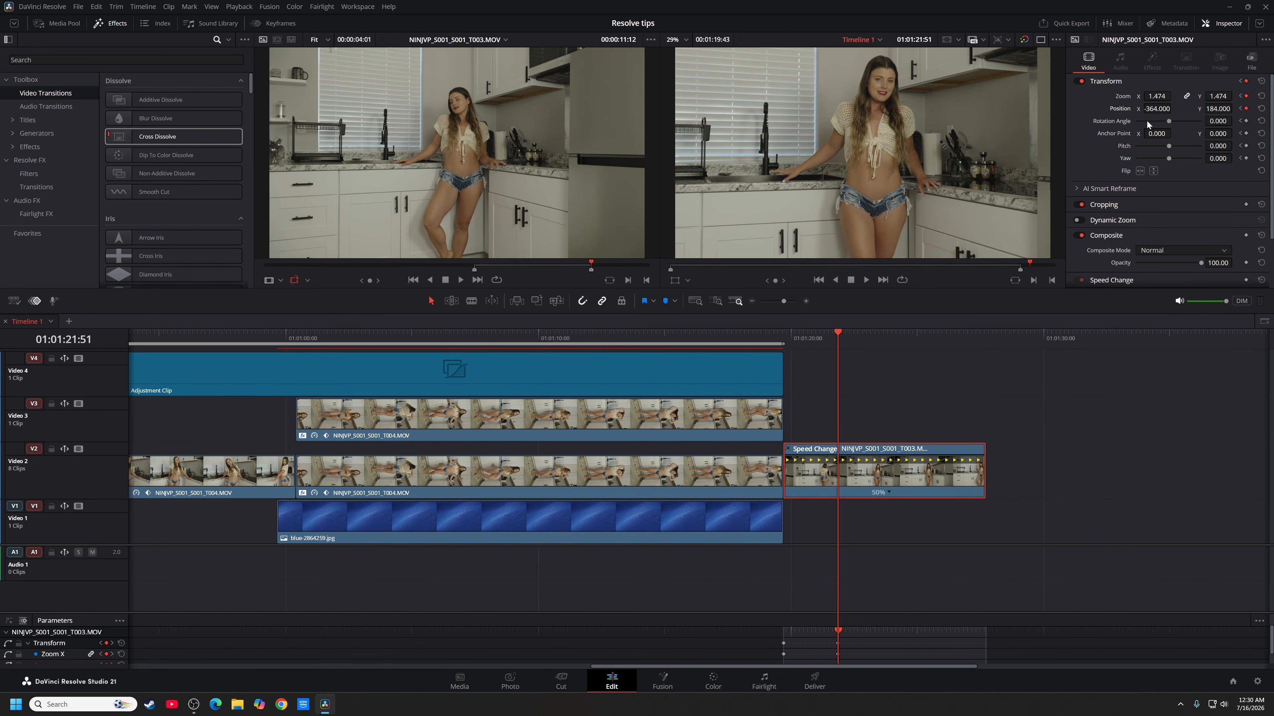
left_click_drag(1156, 96, 1234, 108)
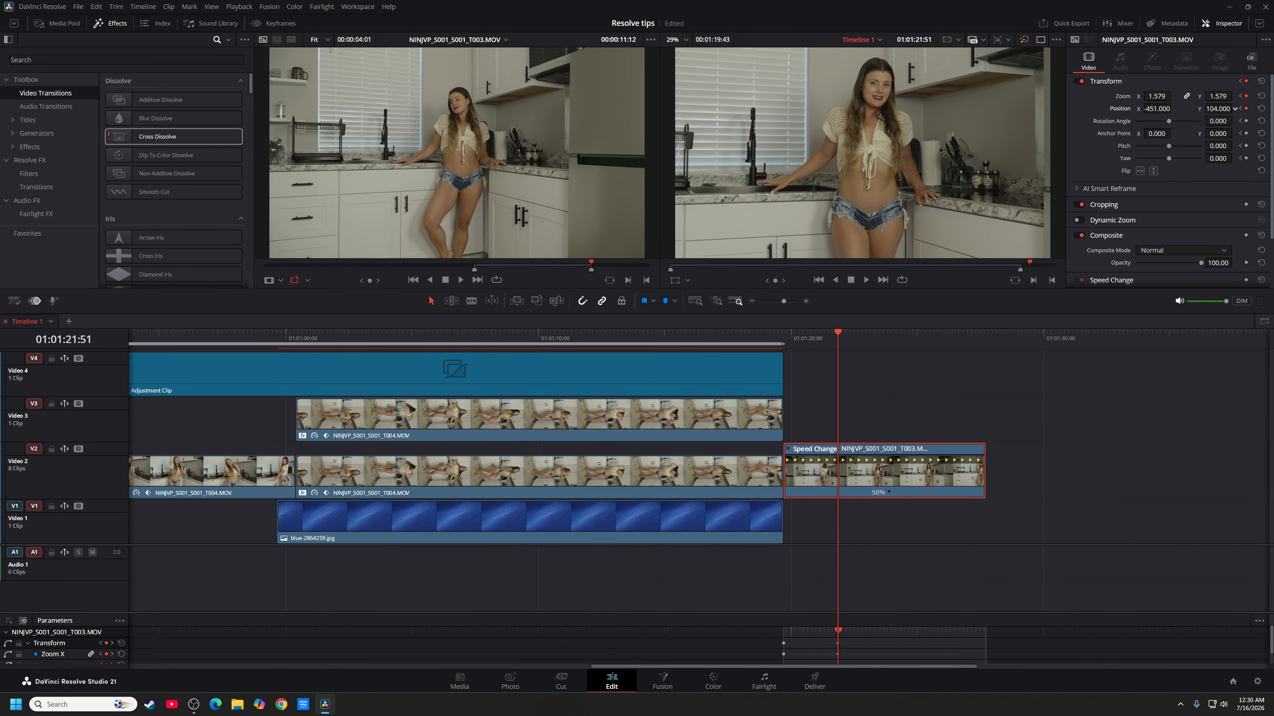
- Keyframe the T003 clip's position at 01:01:24:24 to X -253 and Y 6
key("space")
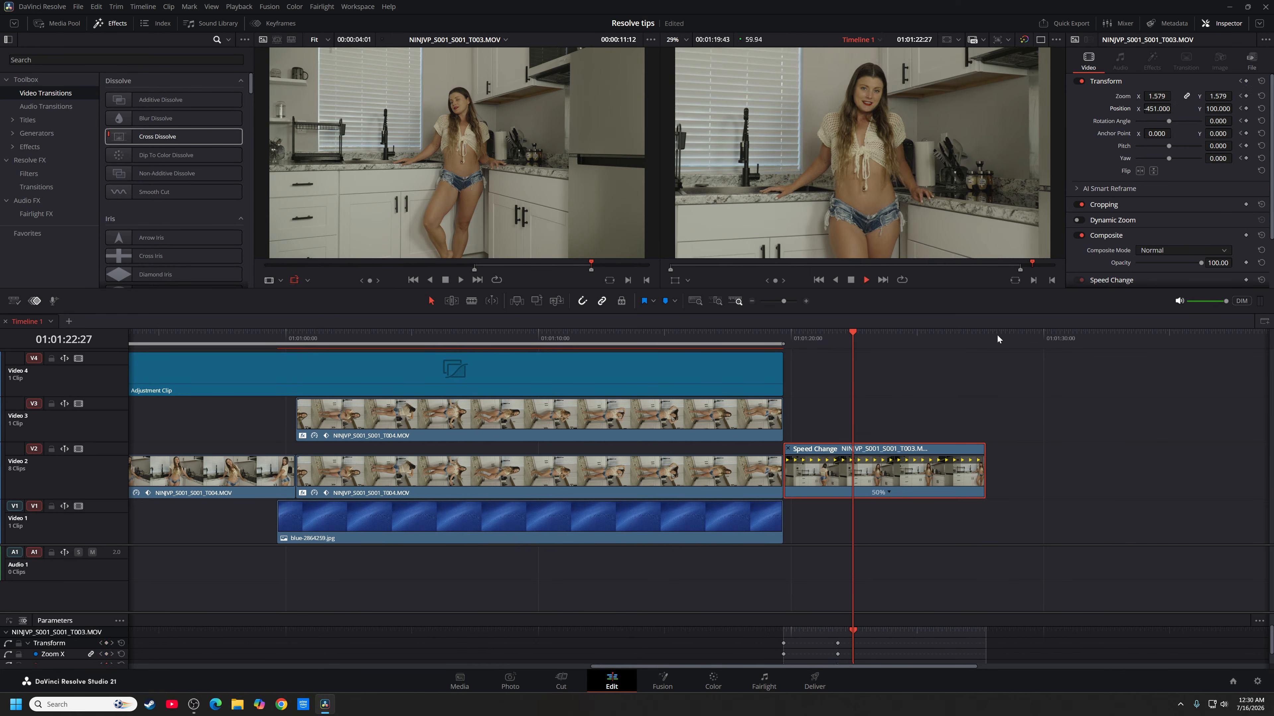
key("space")
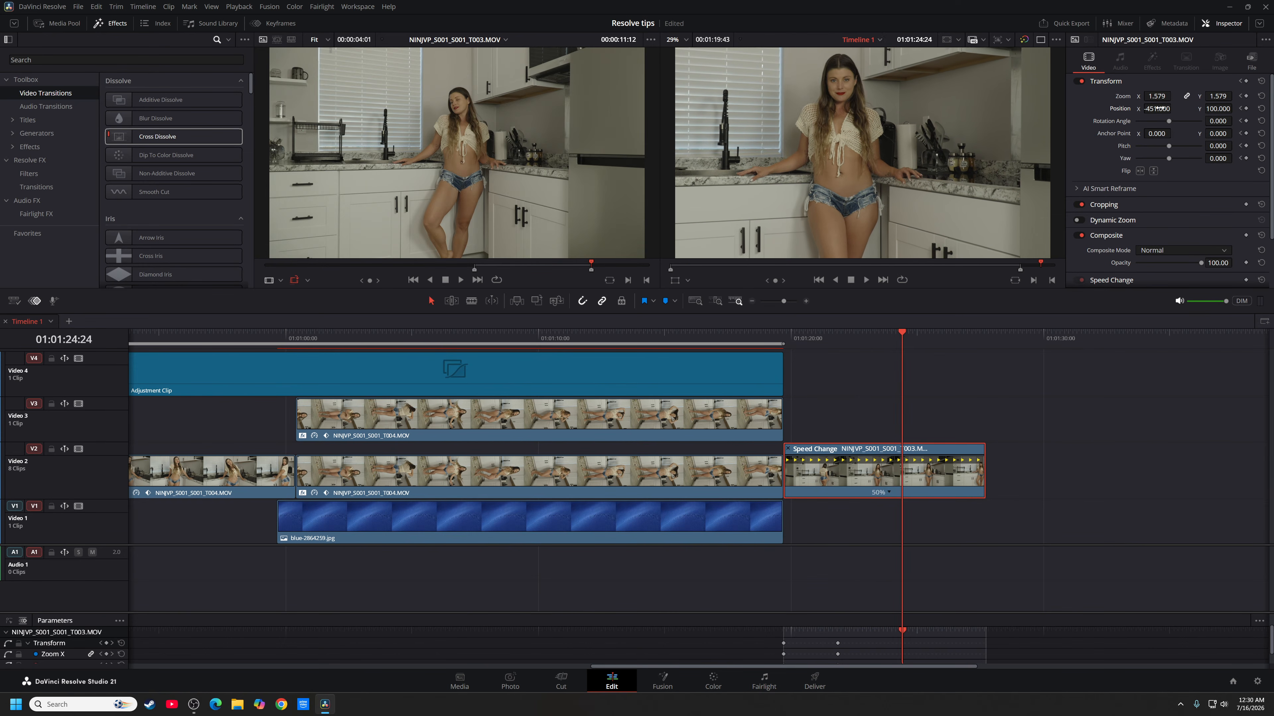
left_click_drag(1163, 109, 1234, 108)
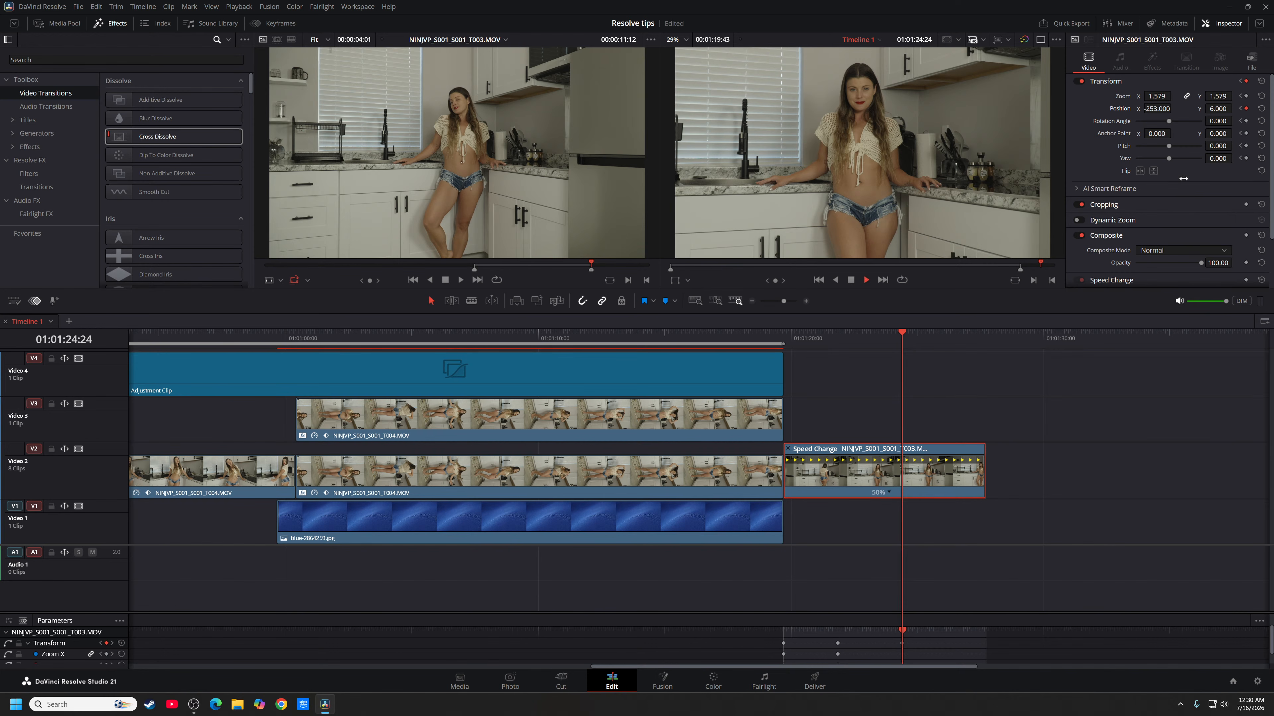
- Keyframe the T003 clip's position at 01:01:25:29 to X -138 and about Y -38, and near the clip's end to Y -147
key("space")
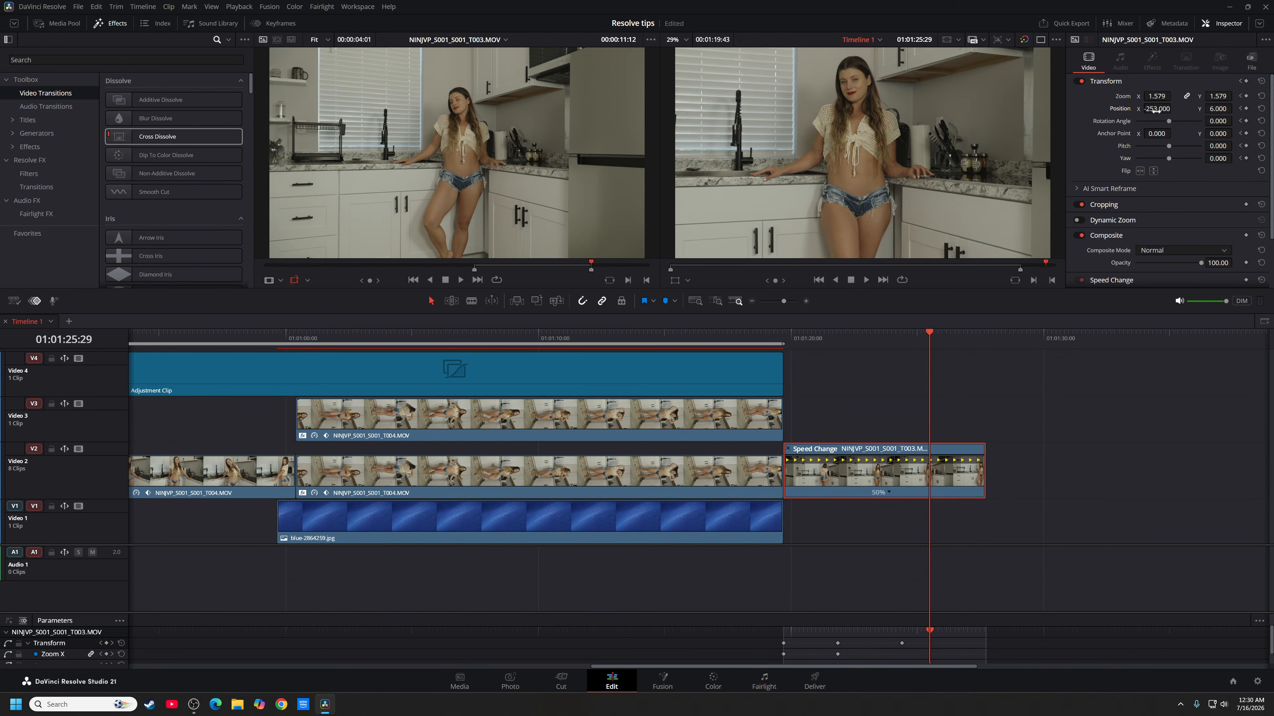
left_click_drag(1156, 110, 1156, 110)
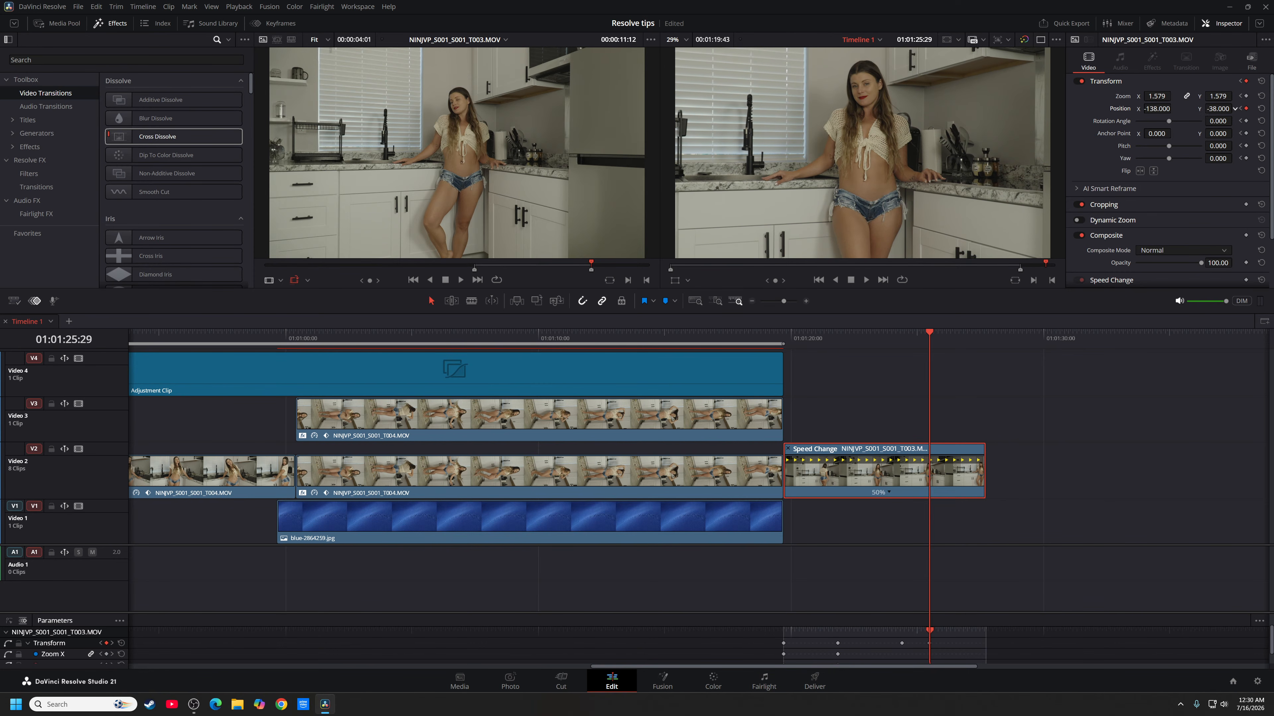
key("space")
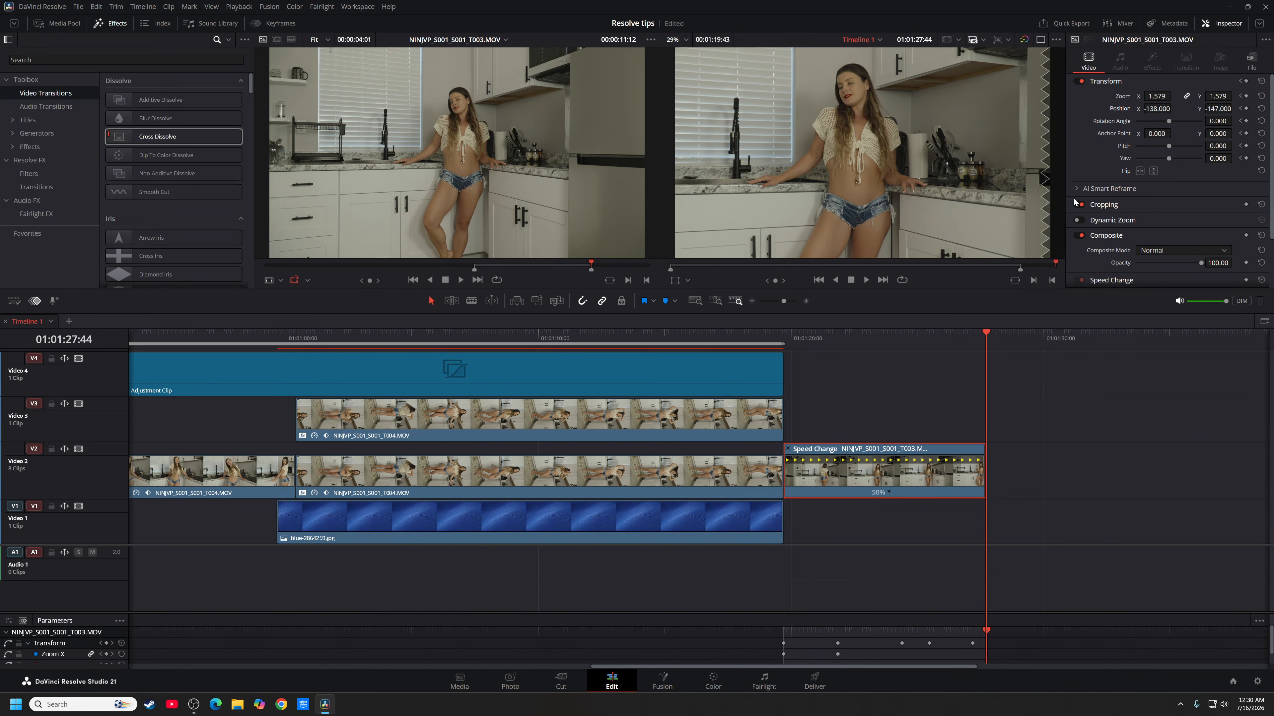
- Play the T003 clip from its start and keyframe its Position Y at 01:01:21:02 to about 199
left_click_drag(844, 338, 776, 346)
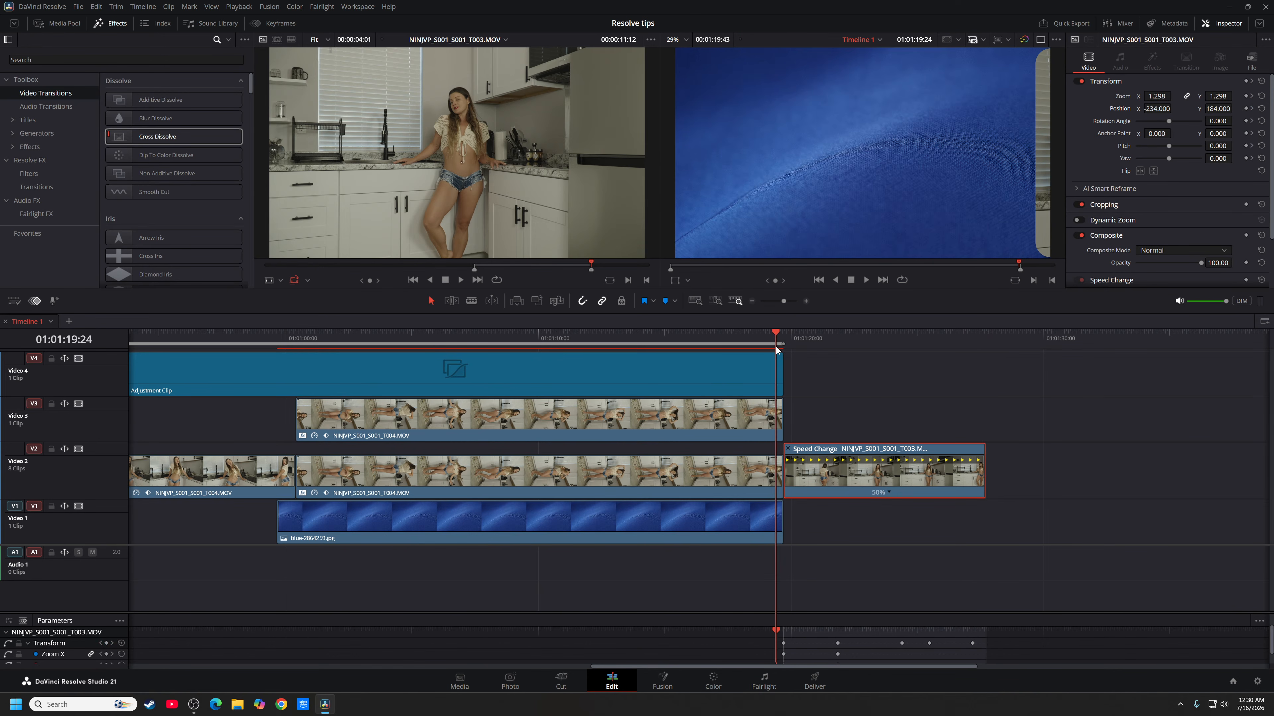
key("space")
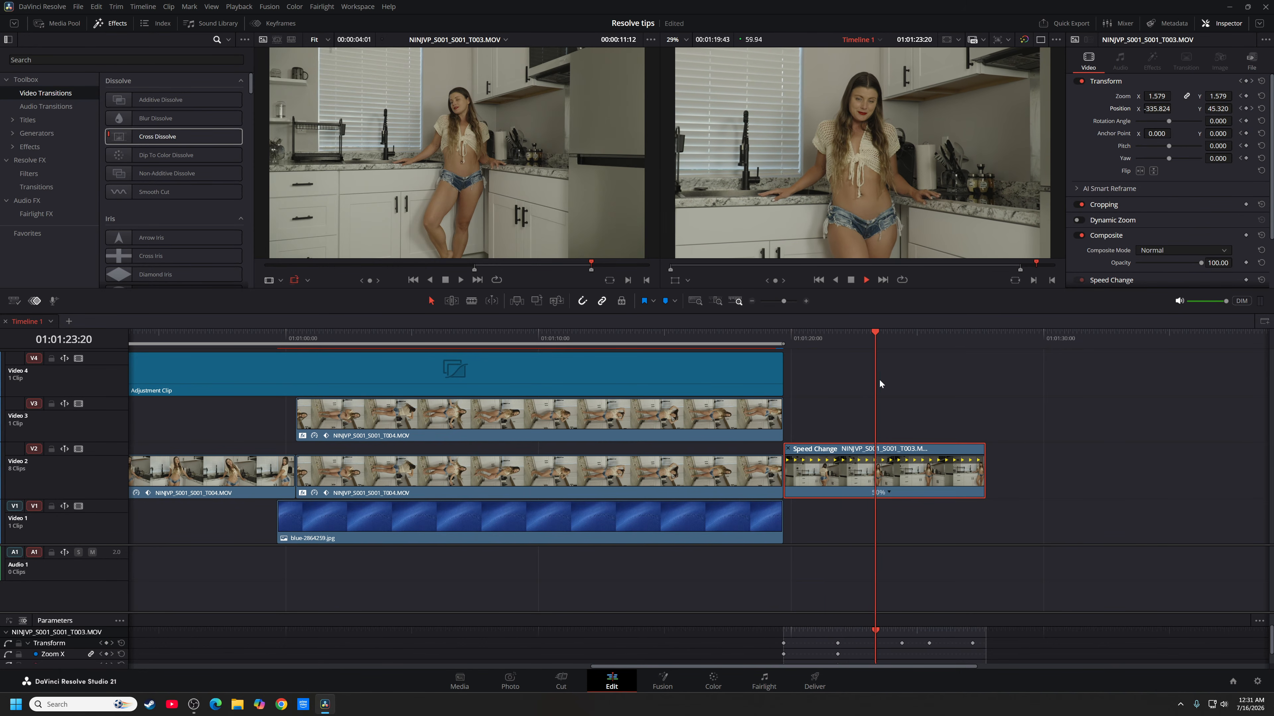
left_click_drag(826, 343, 782, 365)
key("space")
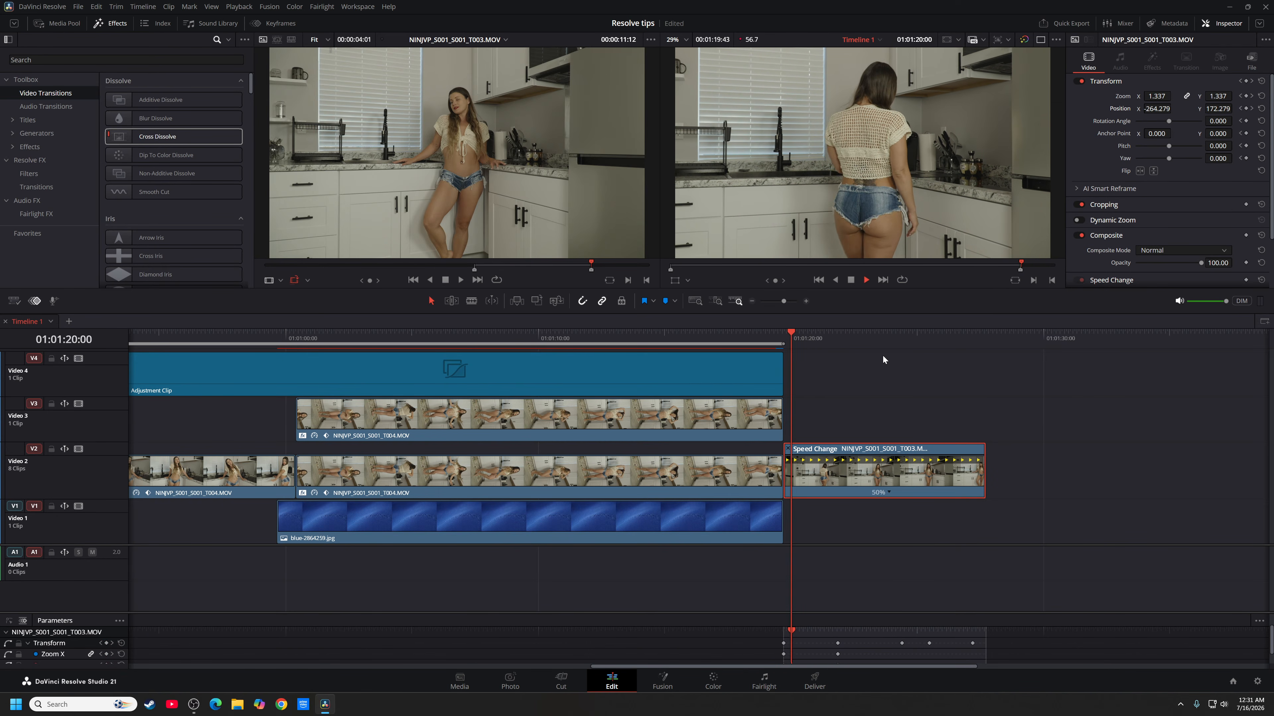
key("space")
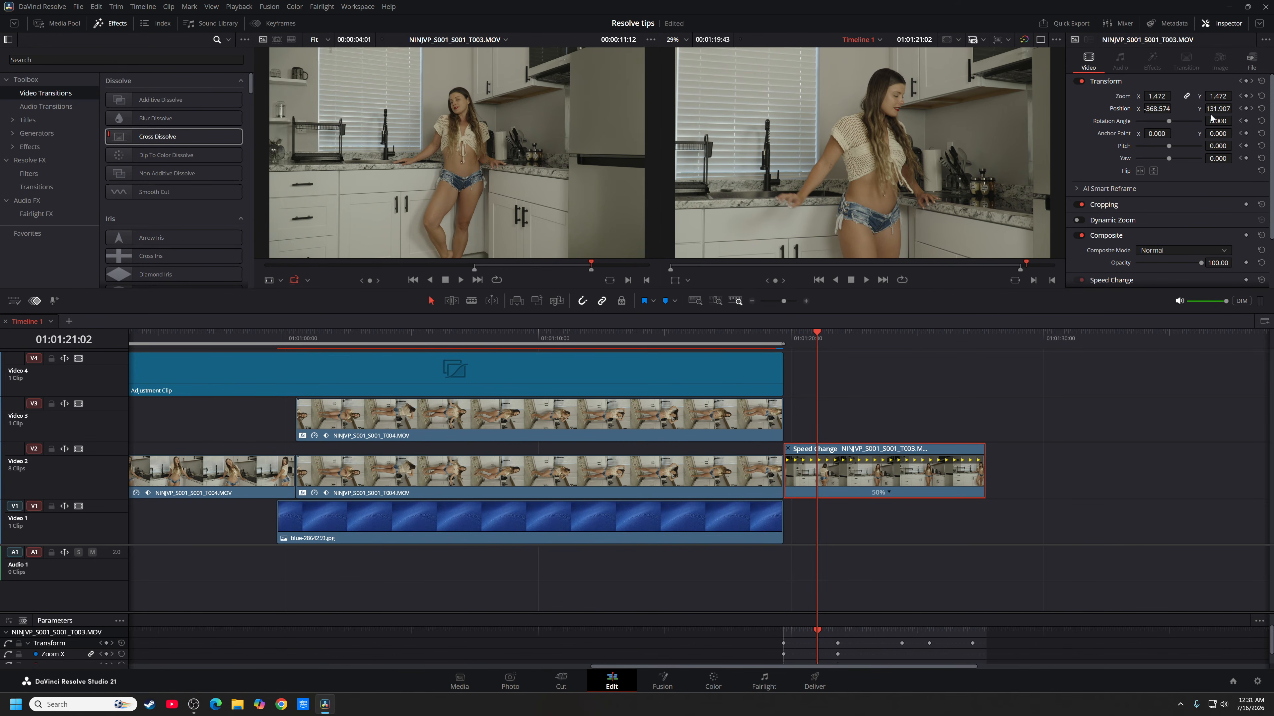
left_click_drag(1212, 110, 1234, 107)
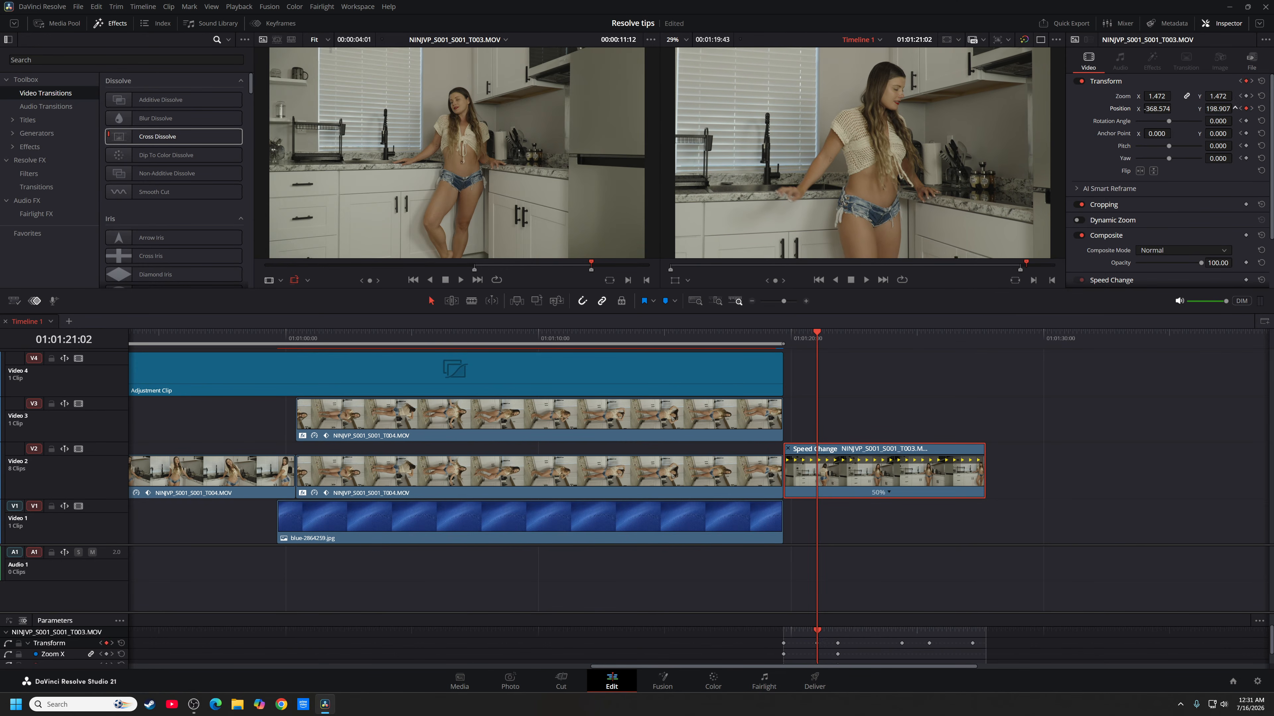
- Keyframe a higher Position Y on the T003 clip at 01:01:23:23 and replay the clip to check the framing
key("space")
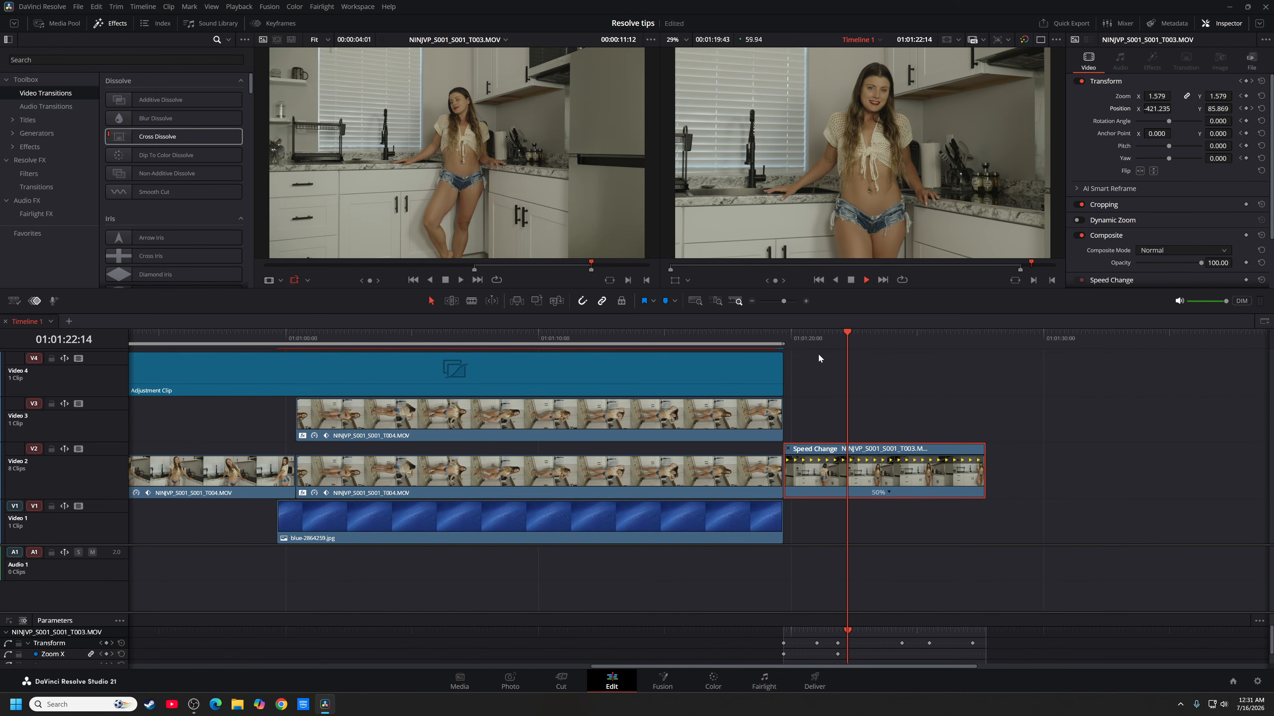
key("space")
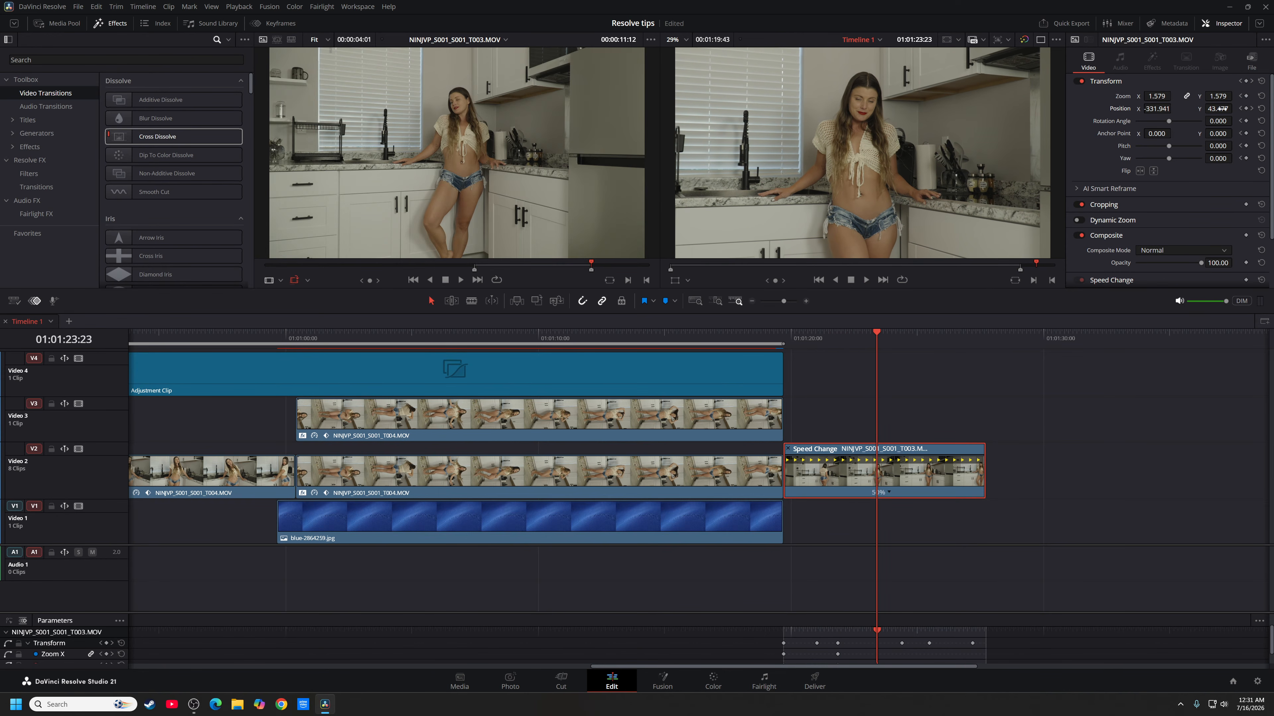
left_click_drag(1222, 109, 1249, 109)
key("space")
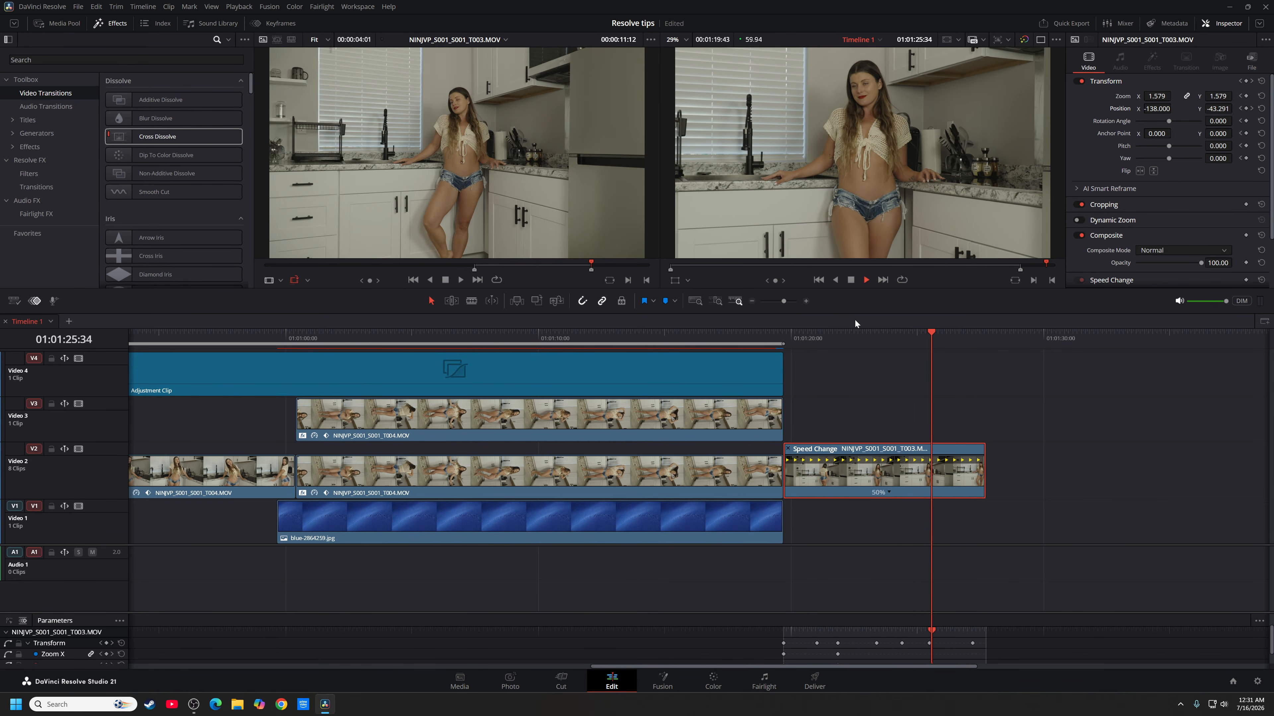
mouse_move(797, 331)
left_mouse_down()
mouse_move(765, 332)
mouse_move(778, 336)
left_mouse_up()
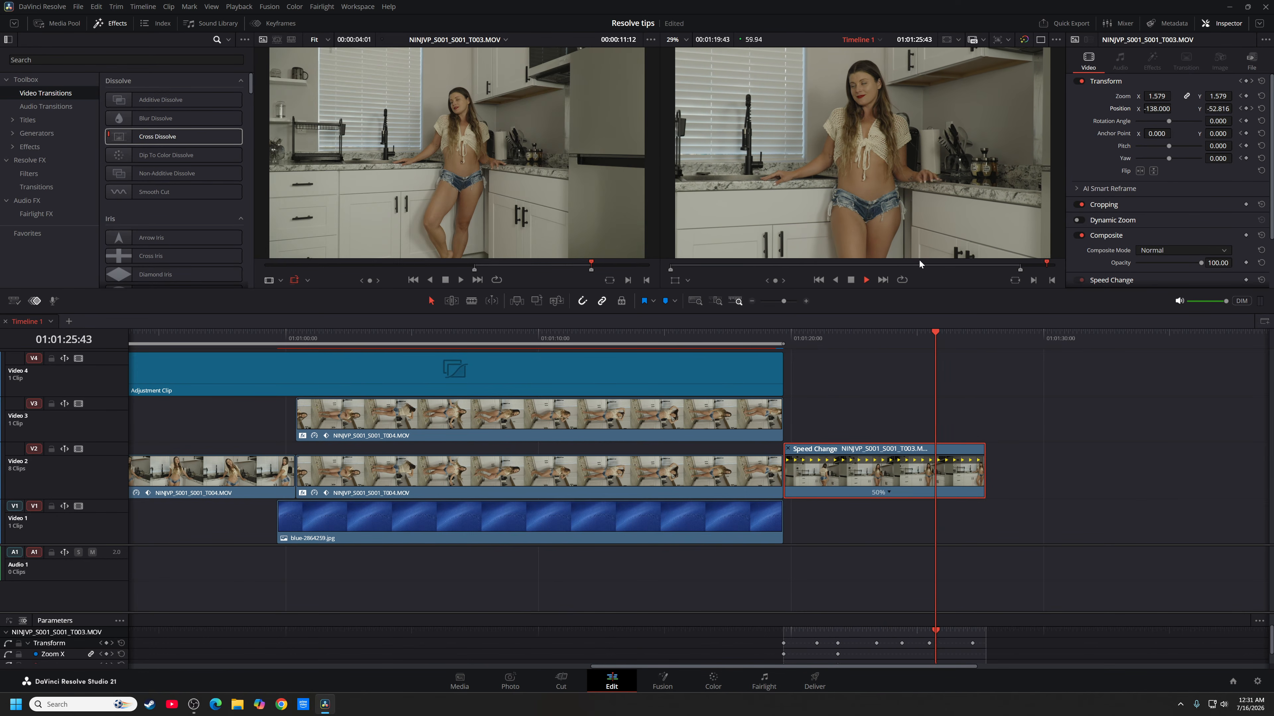
key("space")
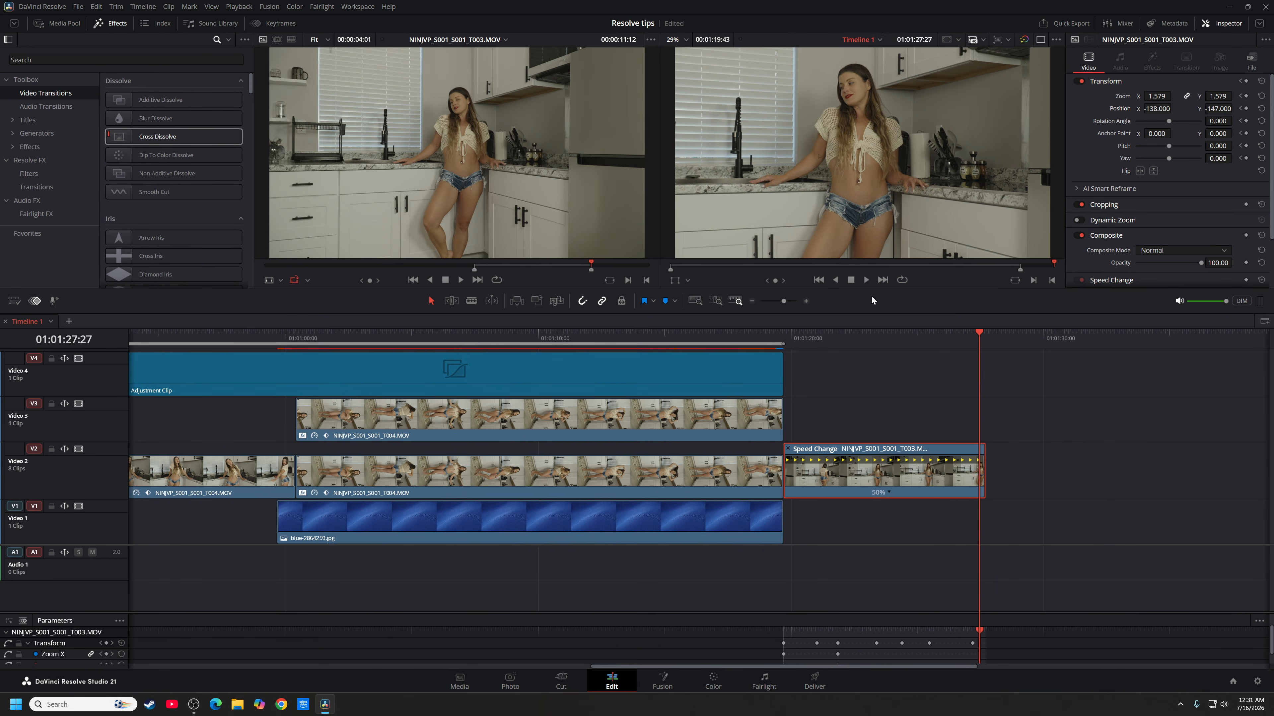
- Play the cut into the T003 clip and extend the blue background clip beneath its start to about 01:01:20:54
scroll(787, 509, "up", 3)
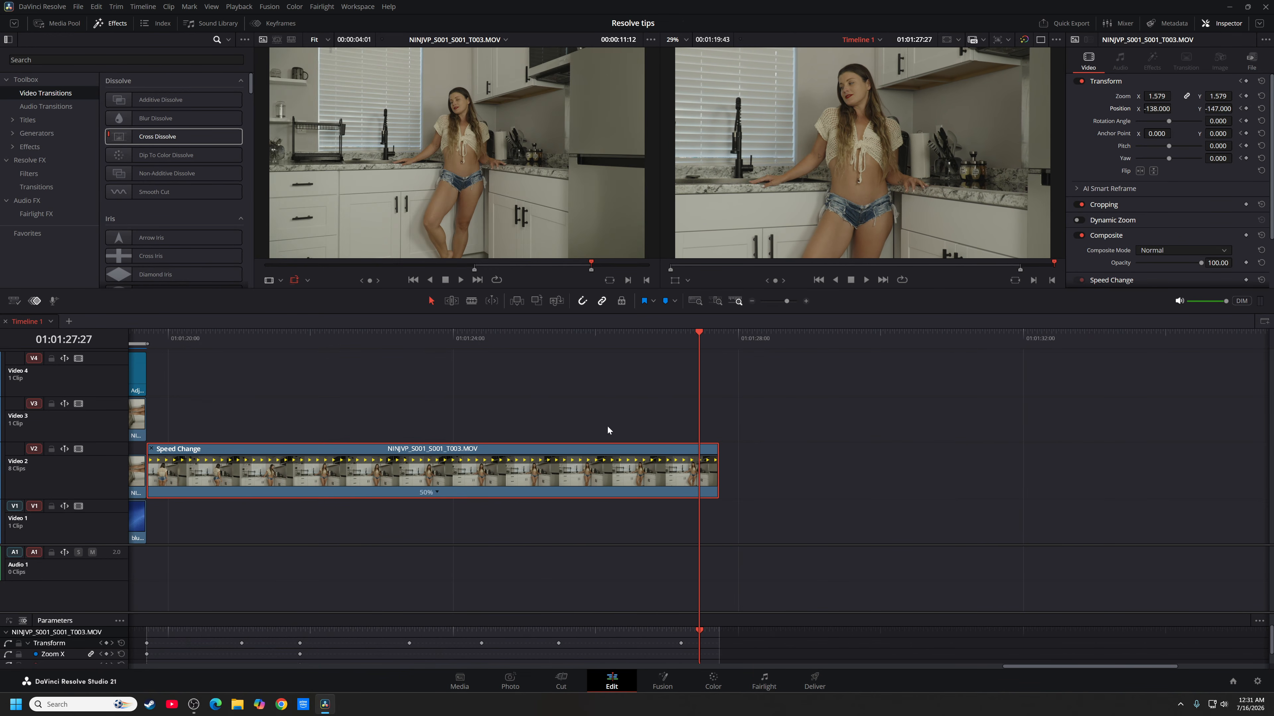
left_click_drag(608, 427, 1145, 381)
left_click_drag(666, 335, 645, 338)
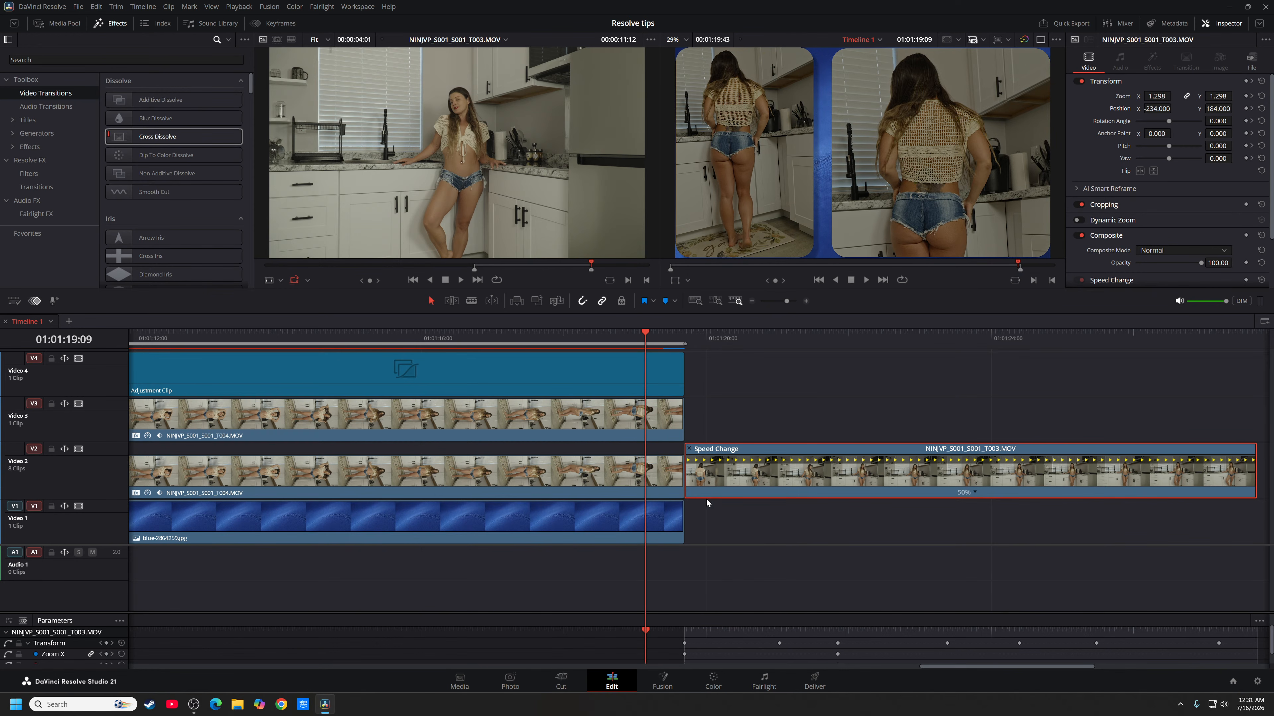
key("space")
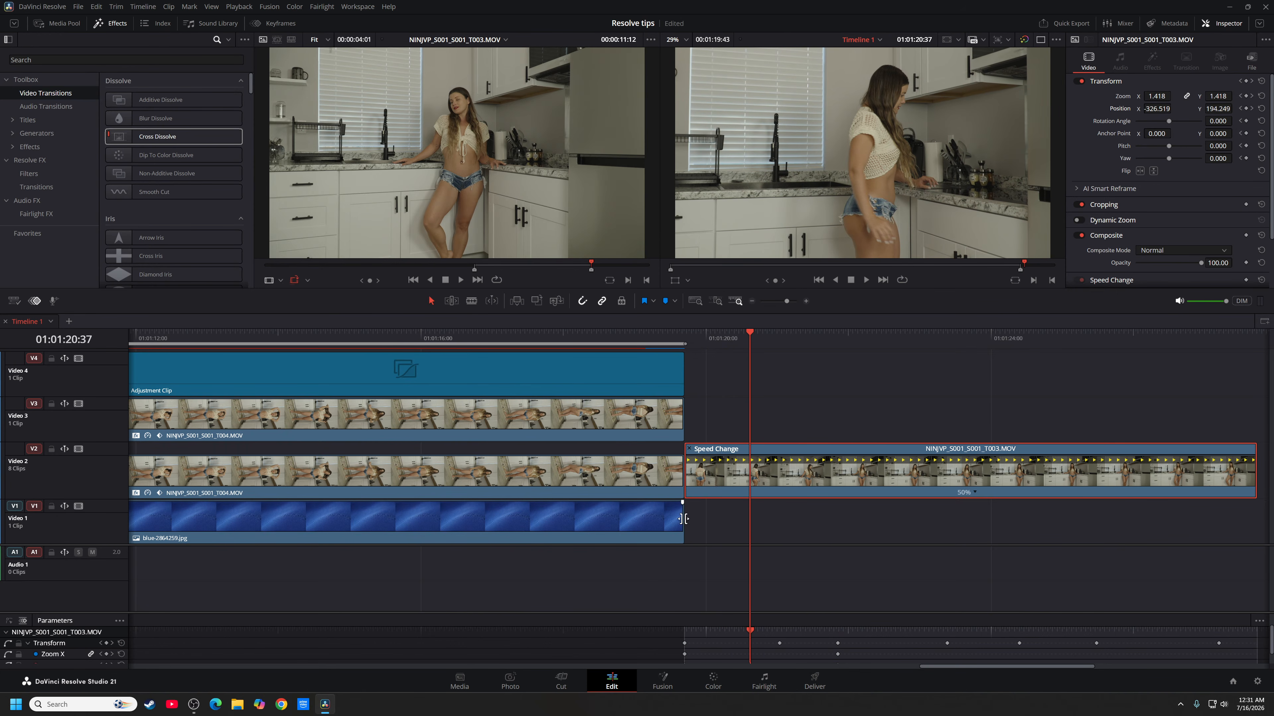
left_click_drag(683, 519, 771, 513)
- Keyframe the T003 clip's opacity from 0.40 at its first frame to 100 at 01:01:20:54
left_click_drag(725, 340, 687, 352)
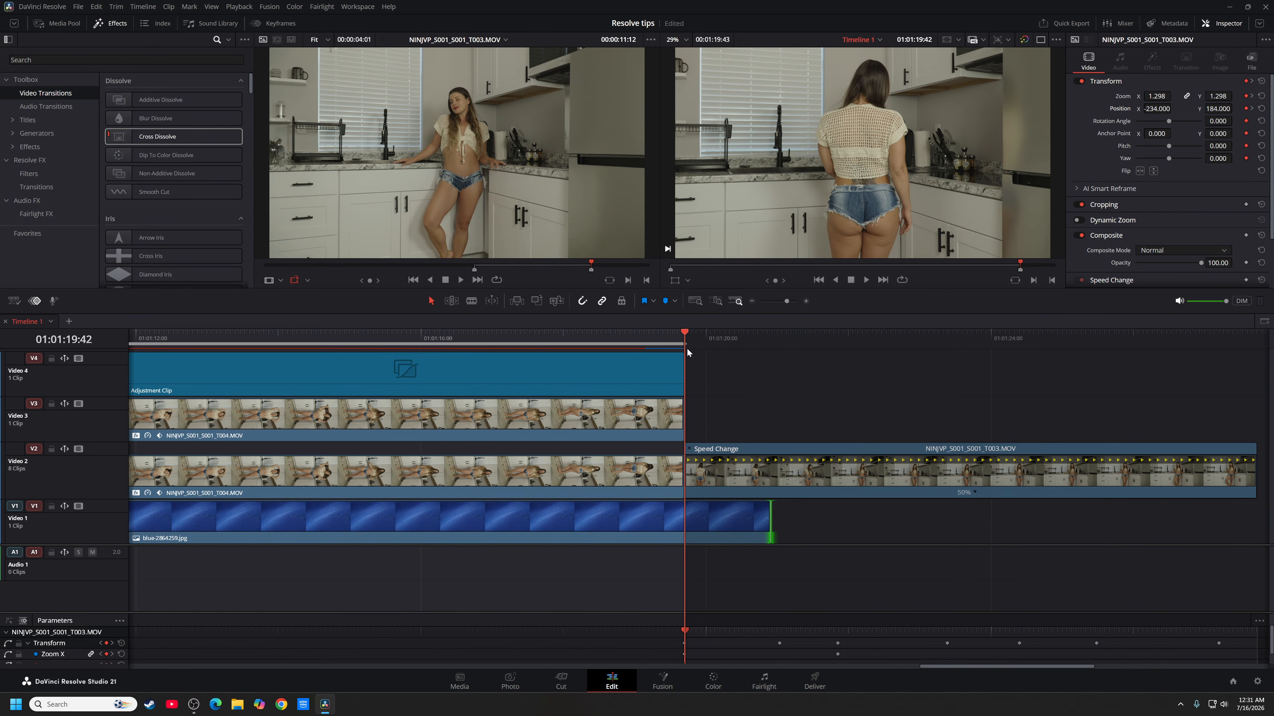
left_click(816, 484)
scroll(1183, 231, "down", 1)
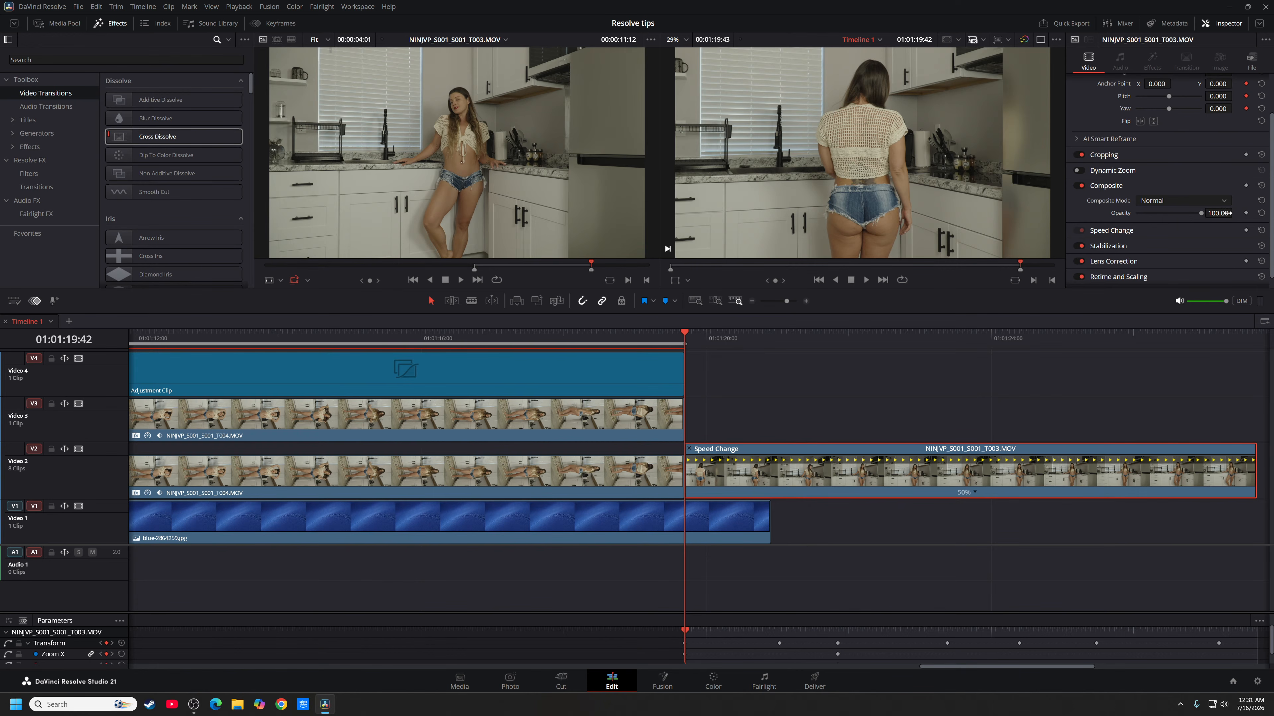
left_click_drag(1218, 213, 1154, 214)
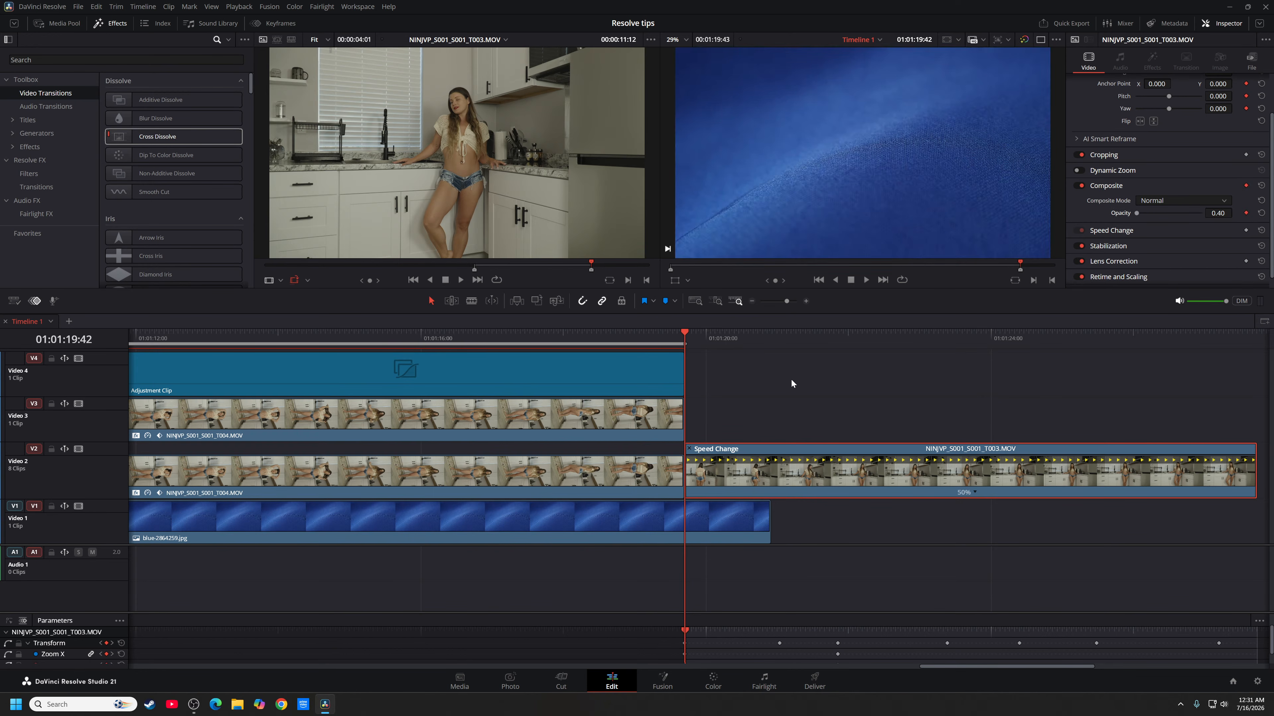
left_click_drag(687, 333, 772, 368)
key("Left")
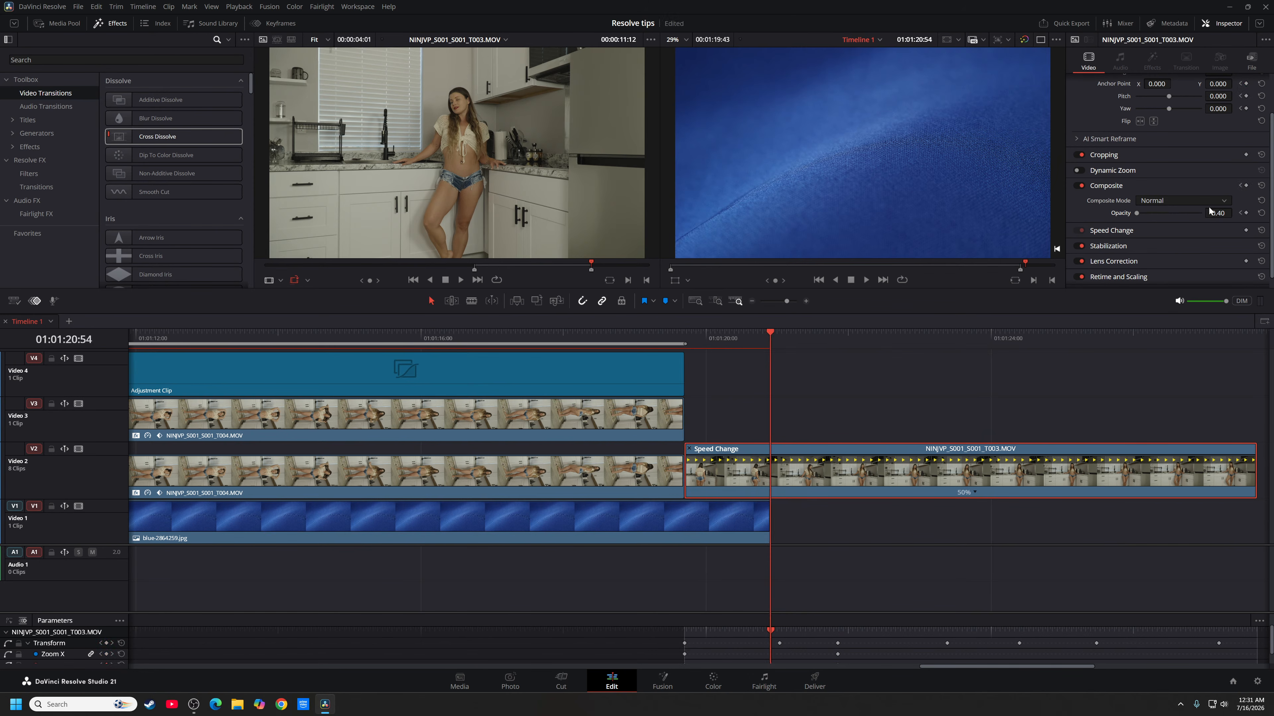
left_click_drag(1212, 212, 1234, 213)
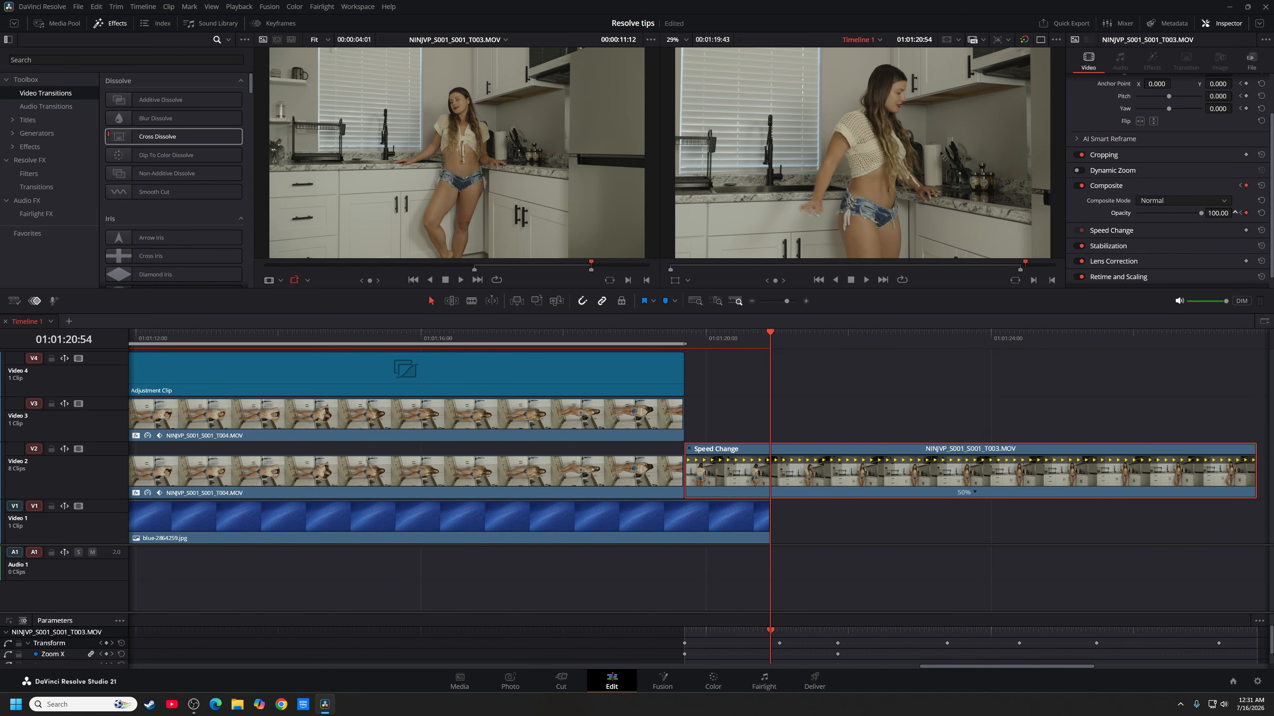
- Play the sequence from the end of the split screen to review the fade into the T003 clip
left_click(612, 335)
key("space")
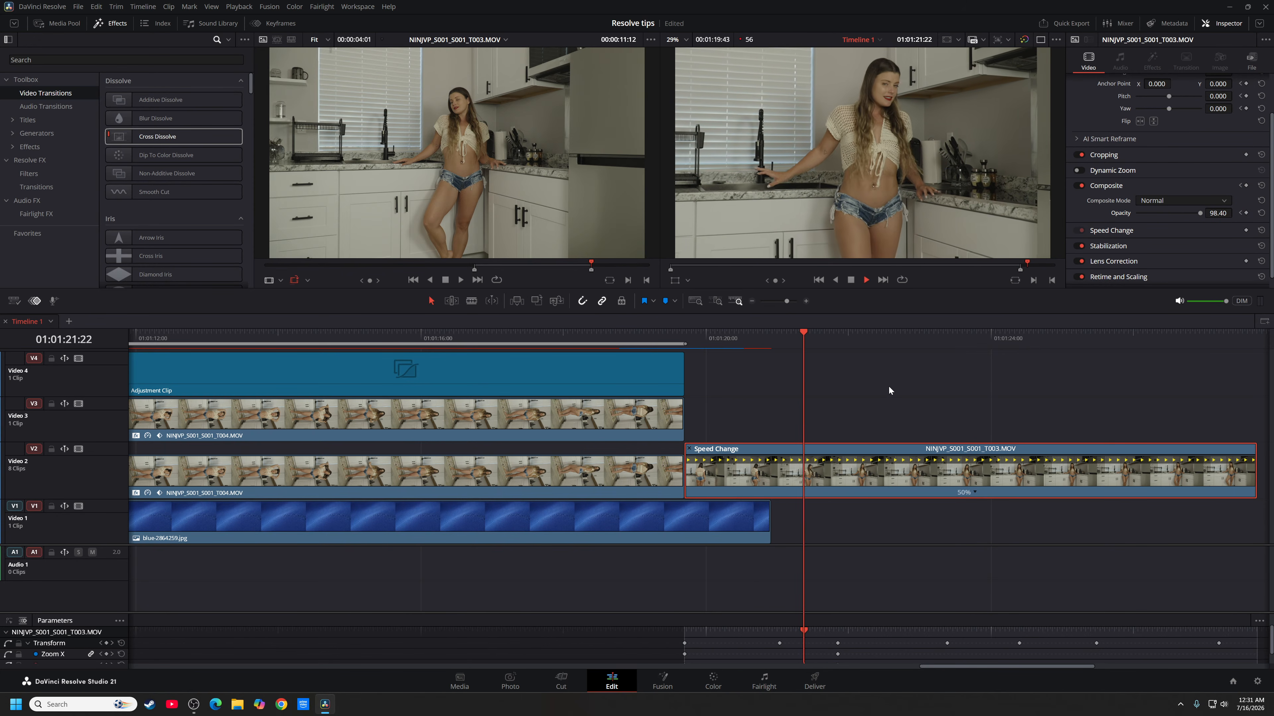
scroll(995, 386, "down", 2)
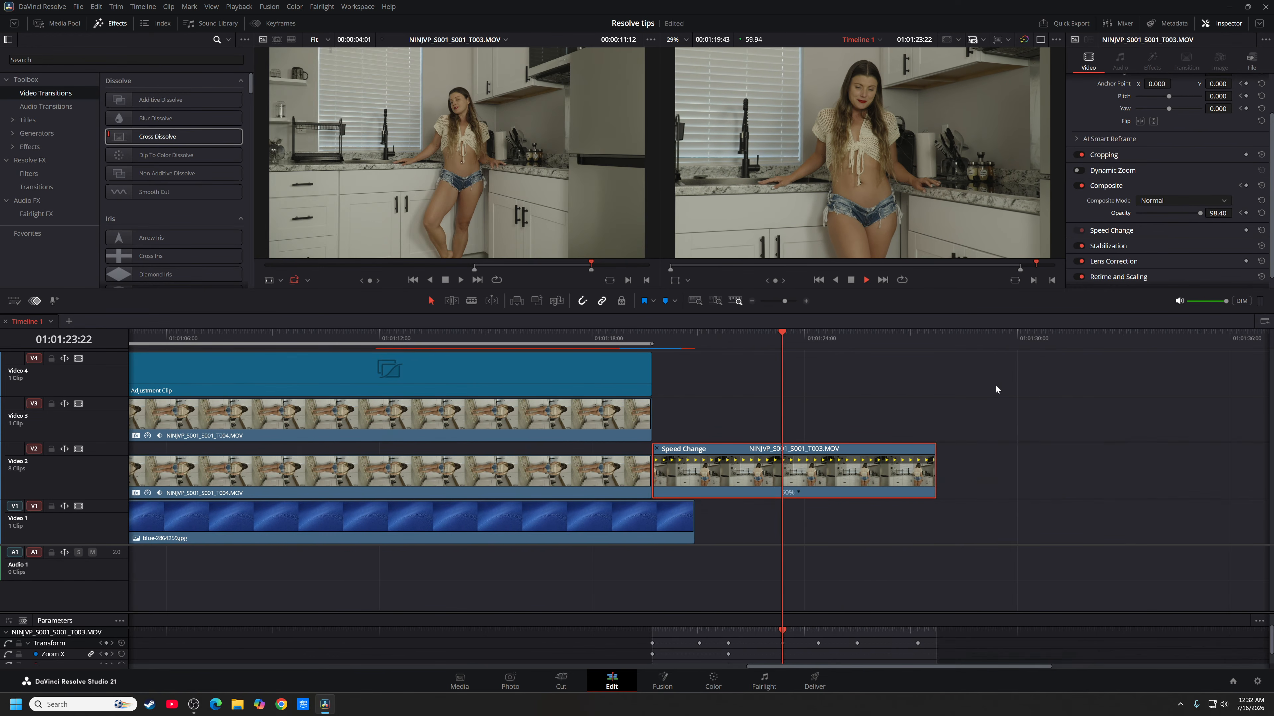
scroll(953, 402, "down", 3)
key("space")
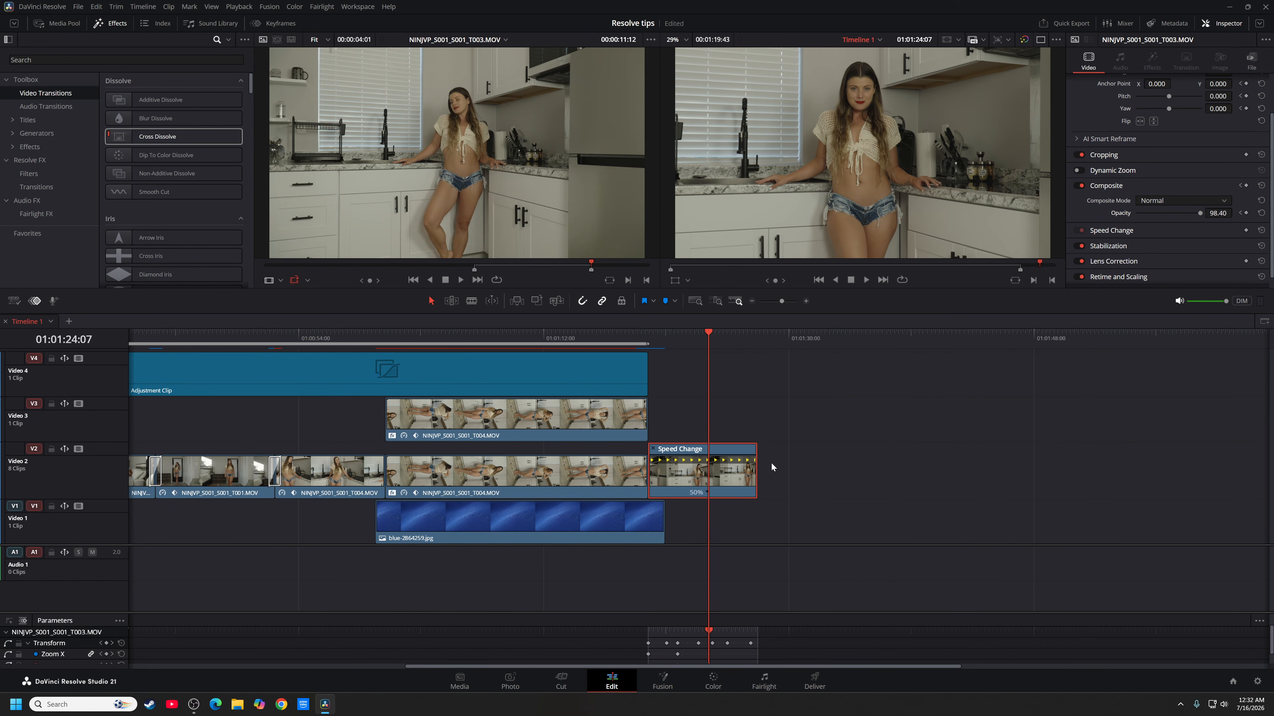
- Hide the T003 clip's retime controls and give its end a fade-out of about 1 second 41 frames
key("ctrl+r")
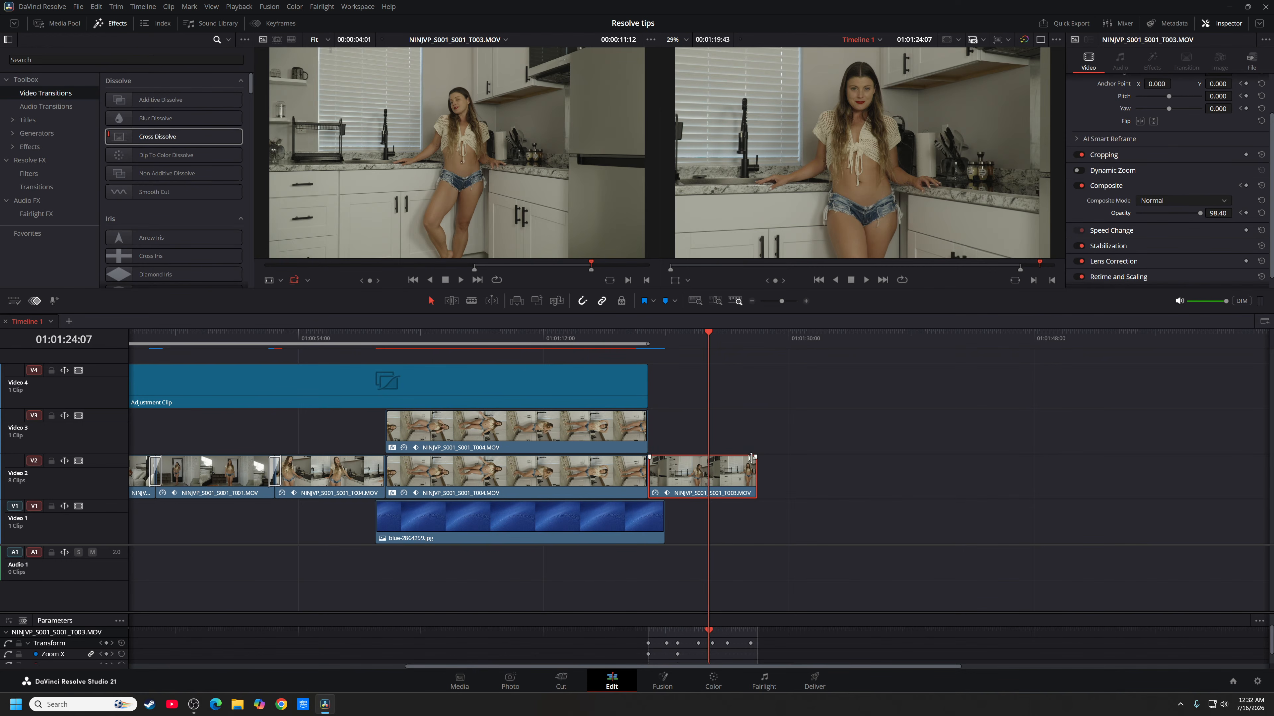
left_click_drag(755, 455, 740, 457)
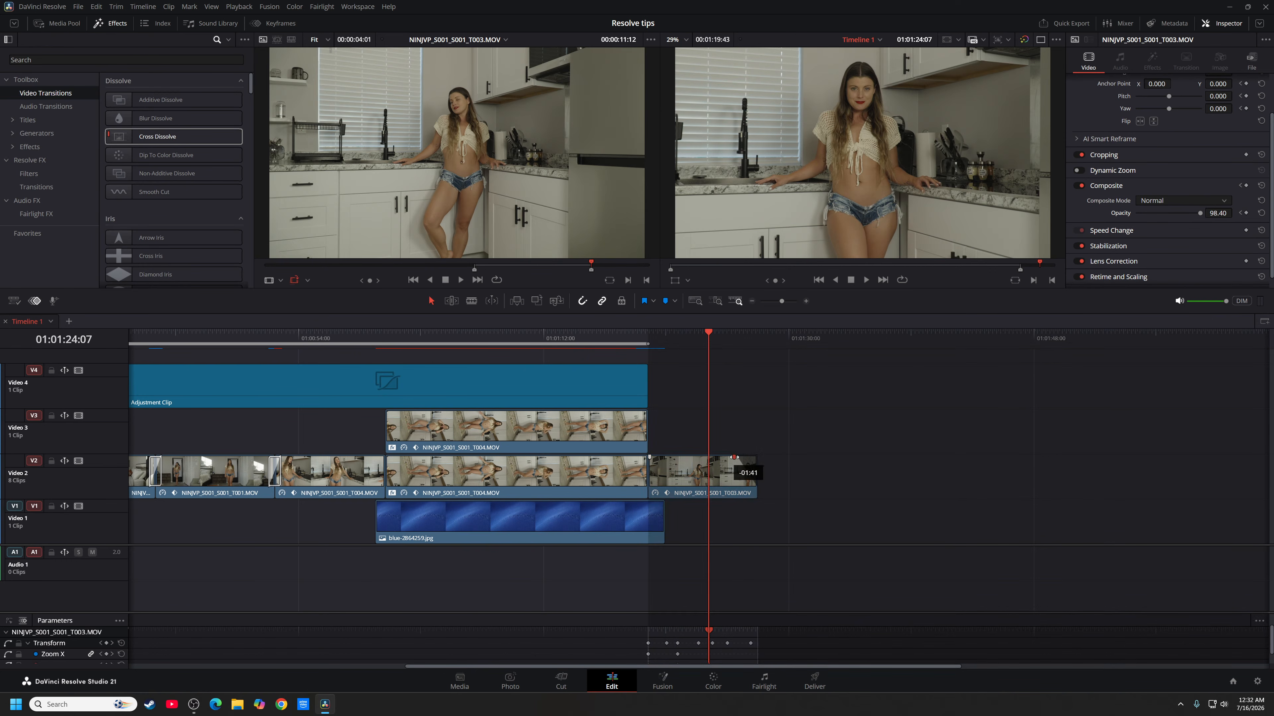
key("space")
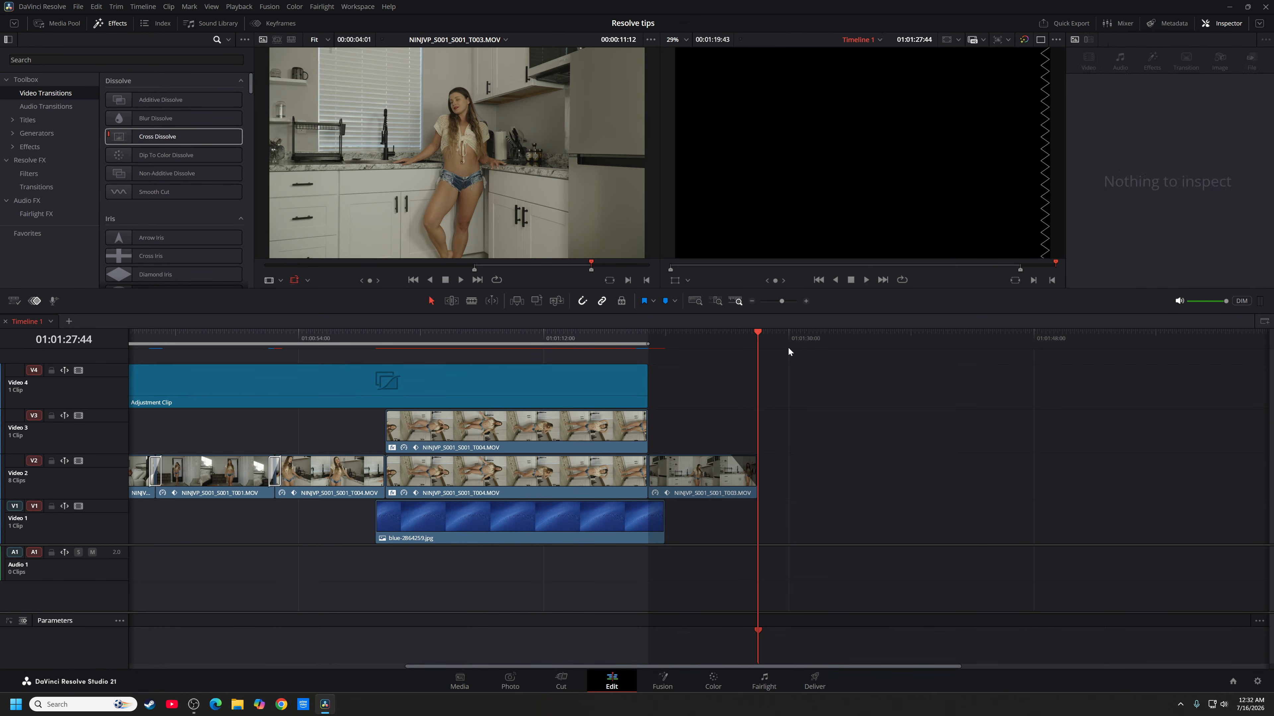
- Play the sequence from just before the split-screen section and review its transition into the T003 clip
left_click_drag(738, 334, 364, 363)
key("space")
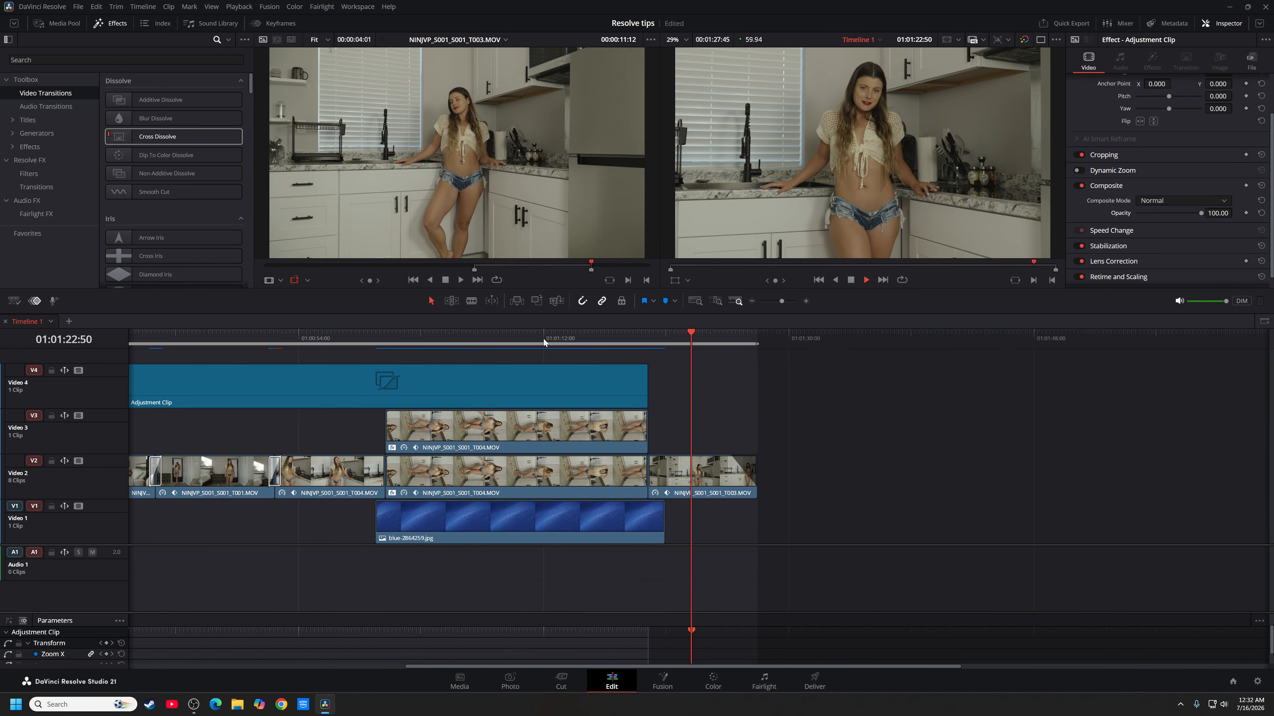
left_click(534, 339)
key("space")
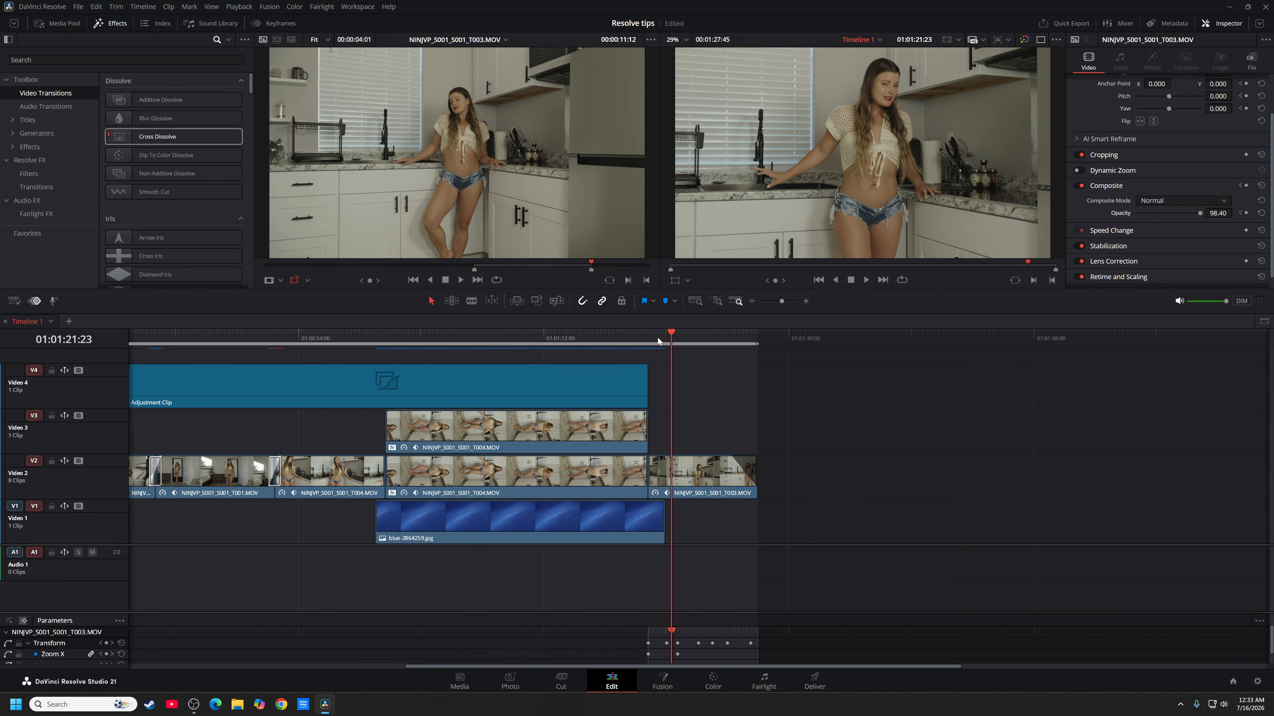
- Replay the fade into the T003 clip and extend the blue background clip to about 01:01:21:50
left_click(642, 344)
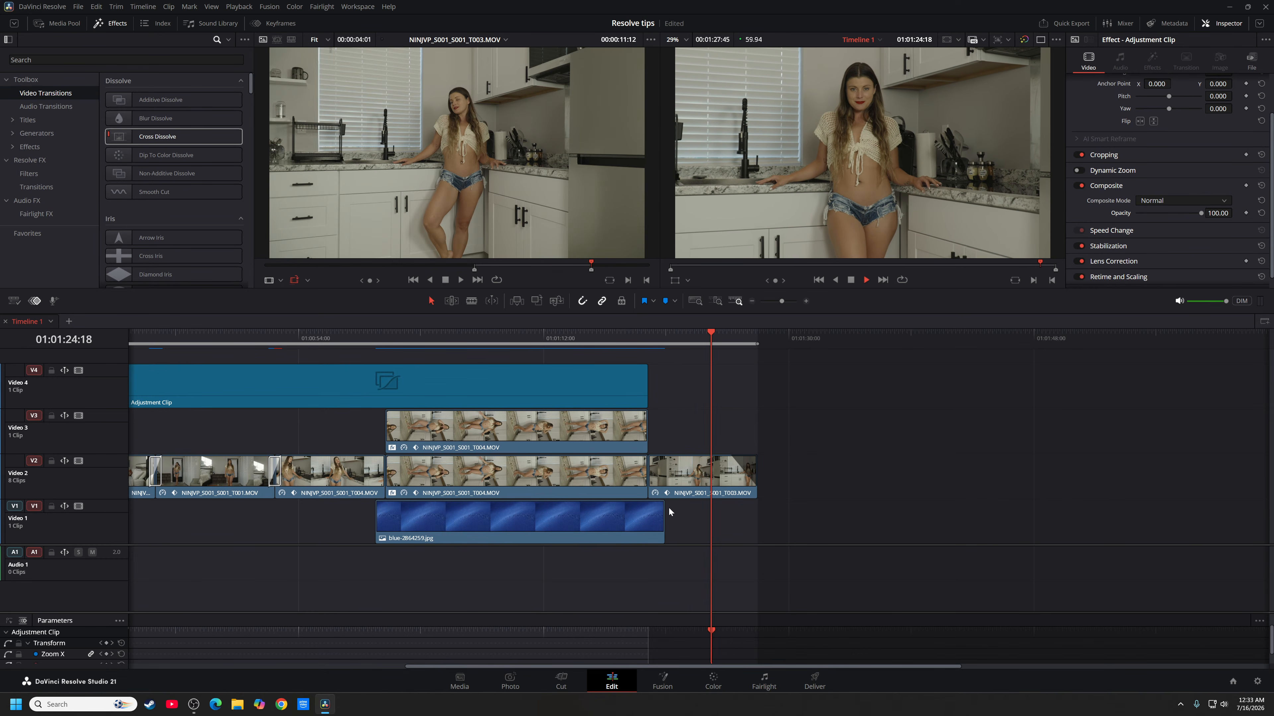
key("space")
left_click_drag(672, 343, 647, 345)
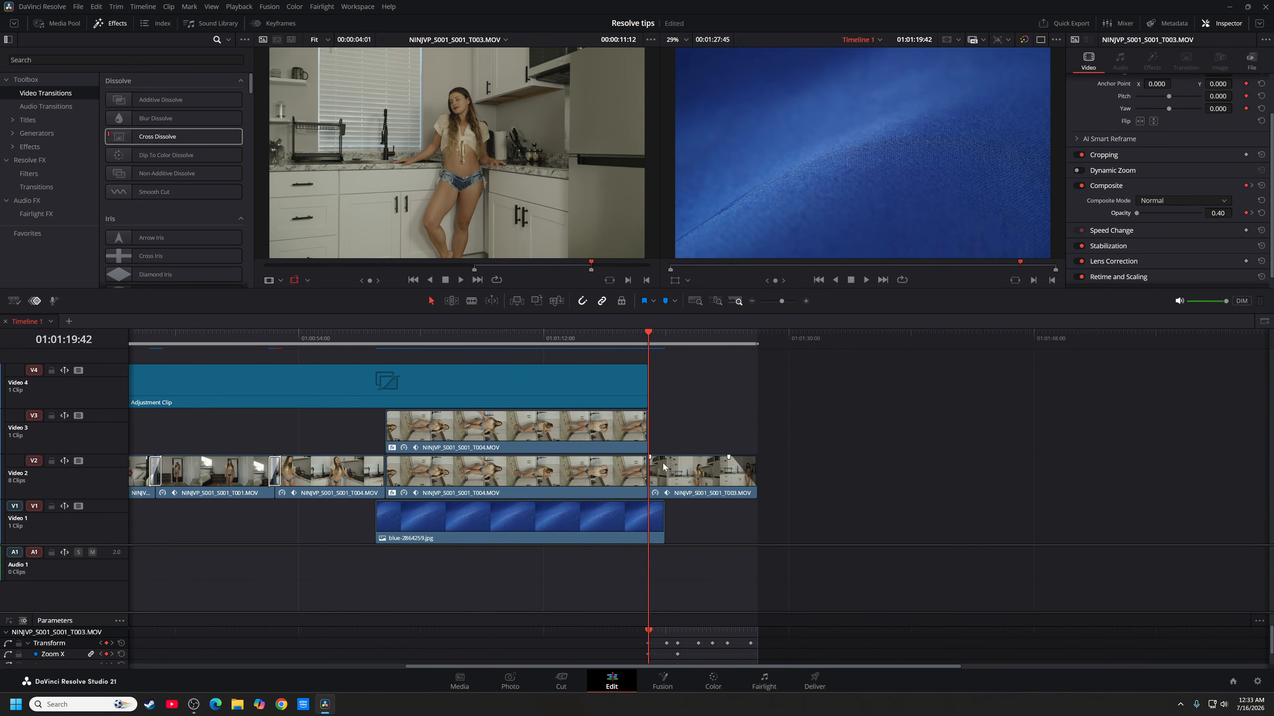
left_click_drag(665, 517, 679, 522)
- Reset the T003 clip's Composite settings and keyframe its opacity from 0 at 01:01:19:42 to 100 at 01:01:21:50
left_click(718, 470)
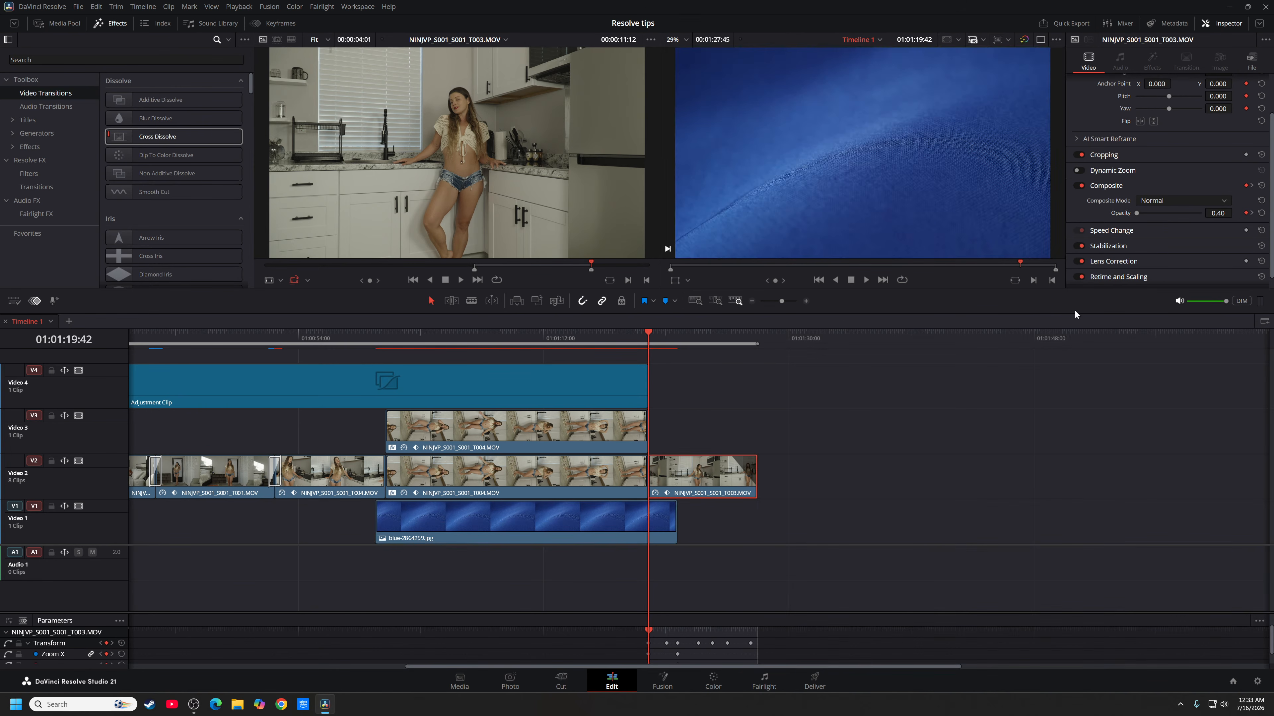
left_click(1260, 186)
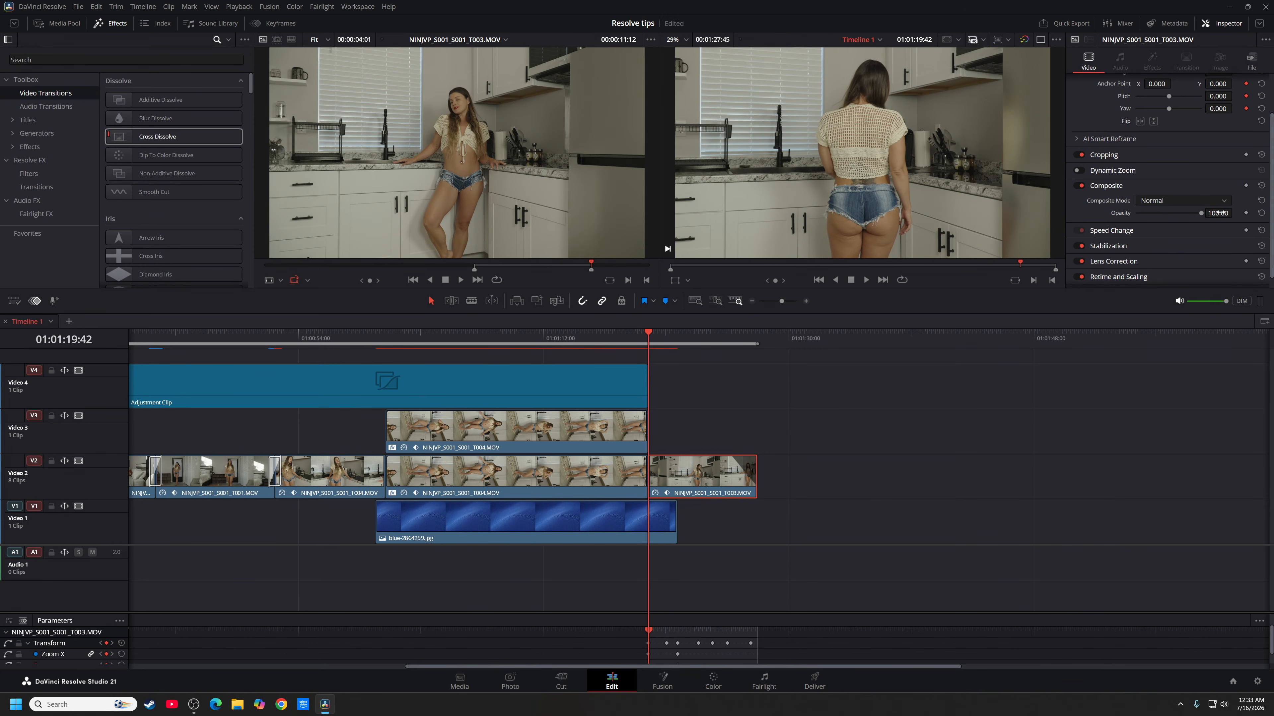
left_click_drag(1206, 213, 1212, 214)
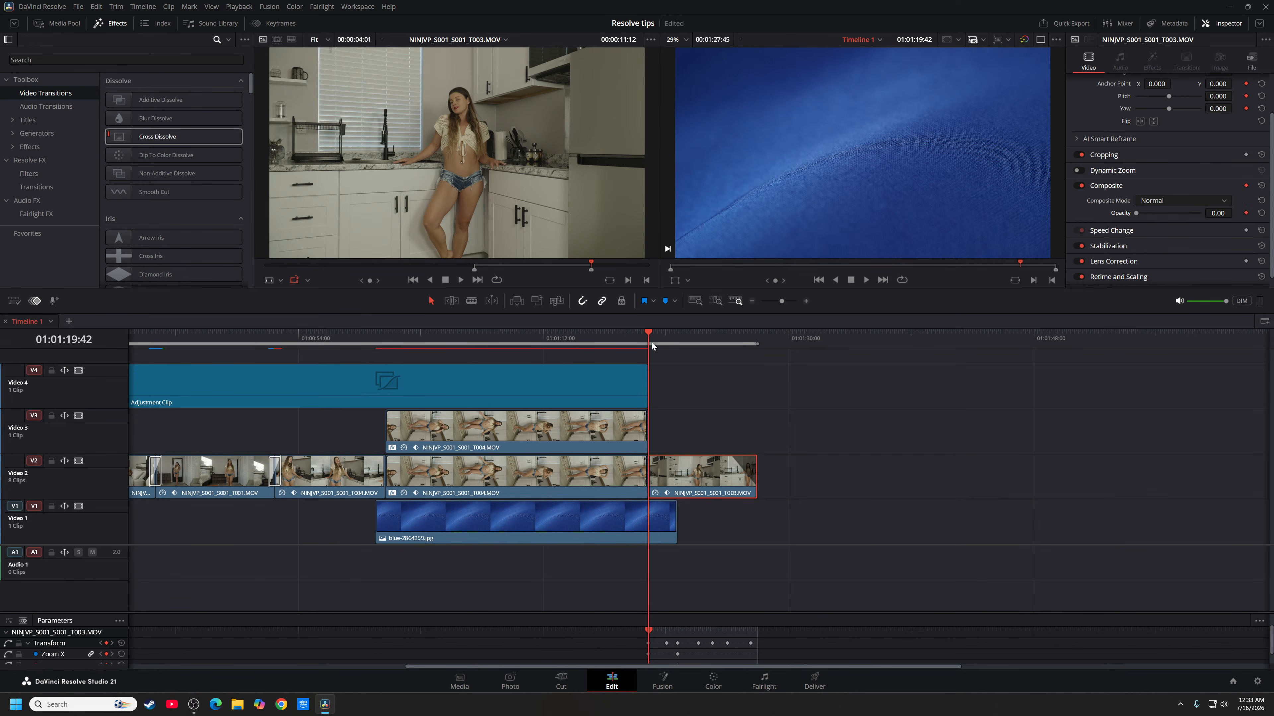
left_click(677, 332)
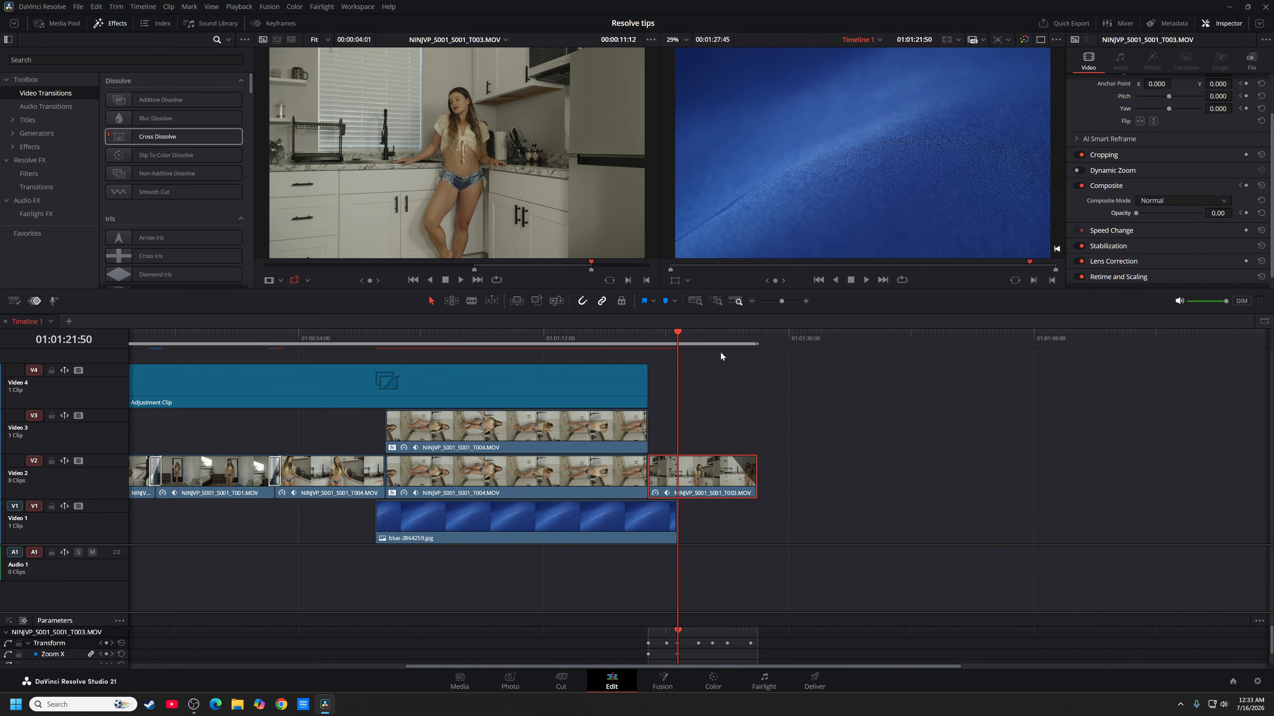
left_click_drag(1222, 216, 1234, 213)
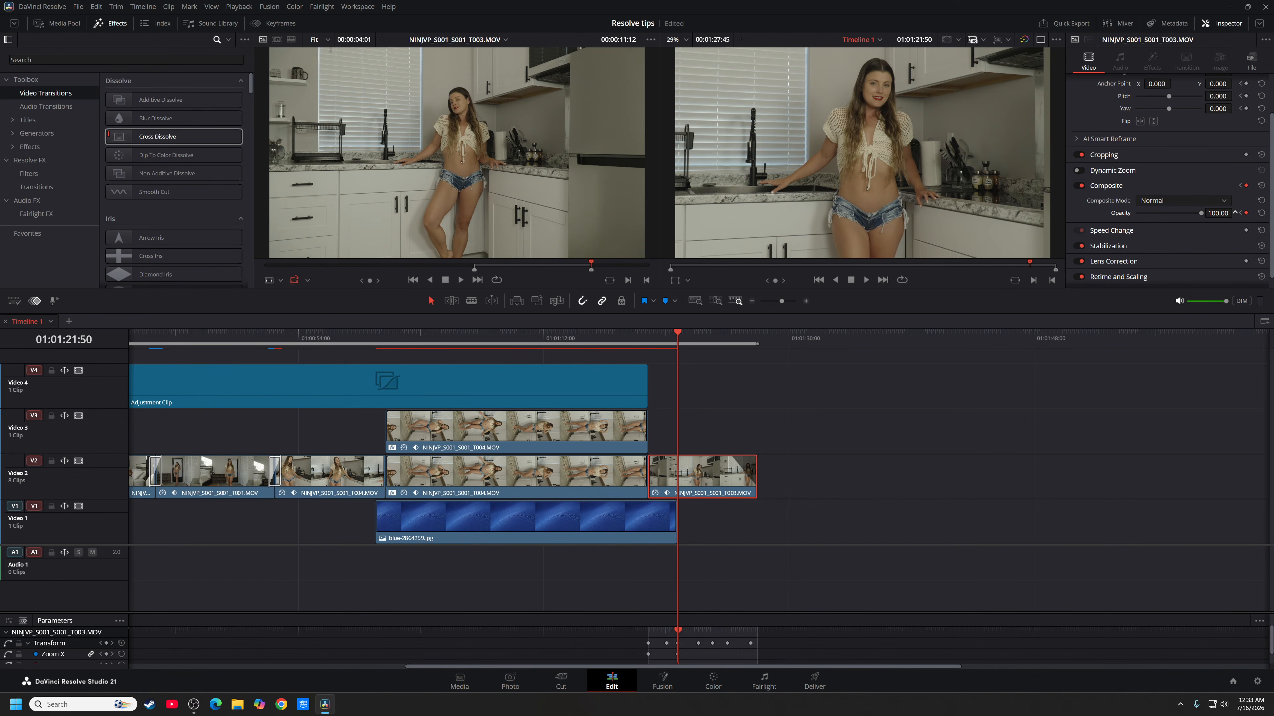
- Play the lengthened opacity fade from the blue background into the T003 clip and return the playhead to 01:01:17:45
left_click(618, 335)
key("space")
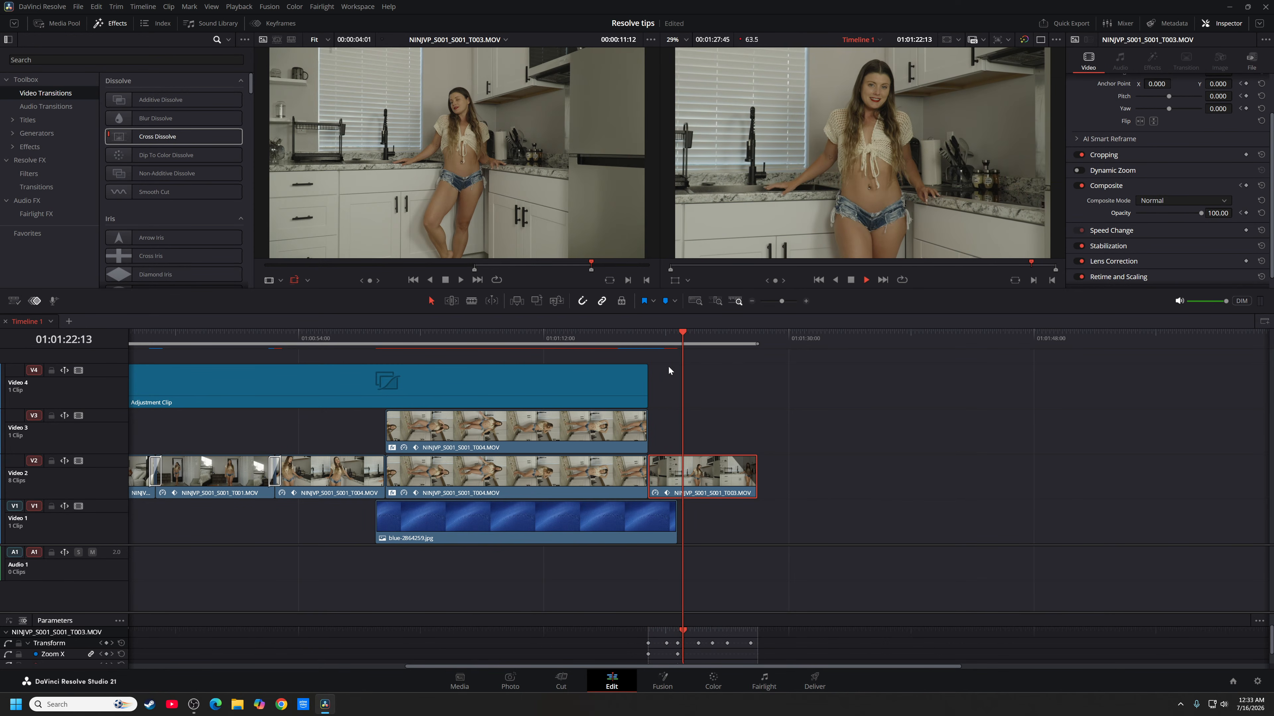
left_click_drag(635, 333, 623, 336)
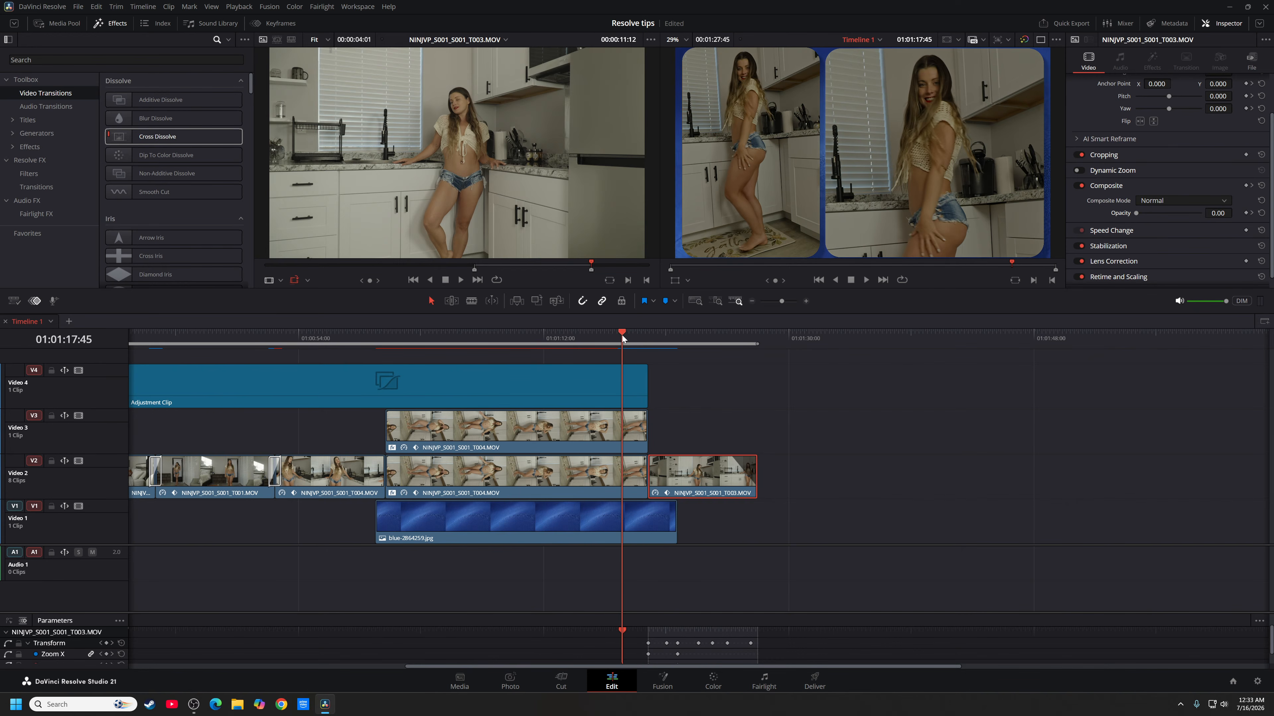
- Play the fade into the T003 clip through to its end, and replay the preceding sequence from 01:00:50:47
key("space")
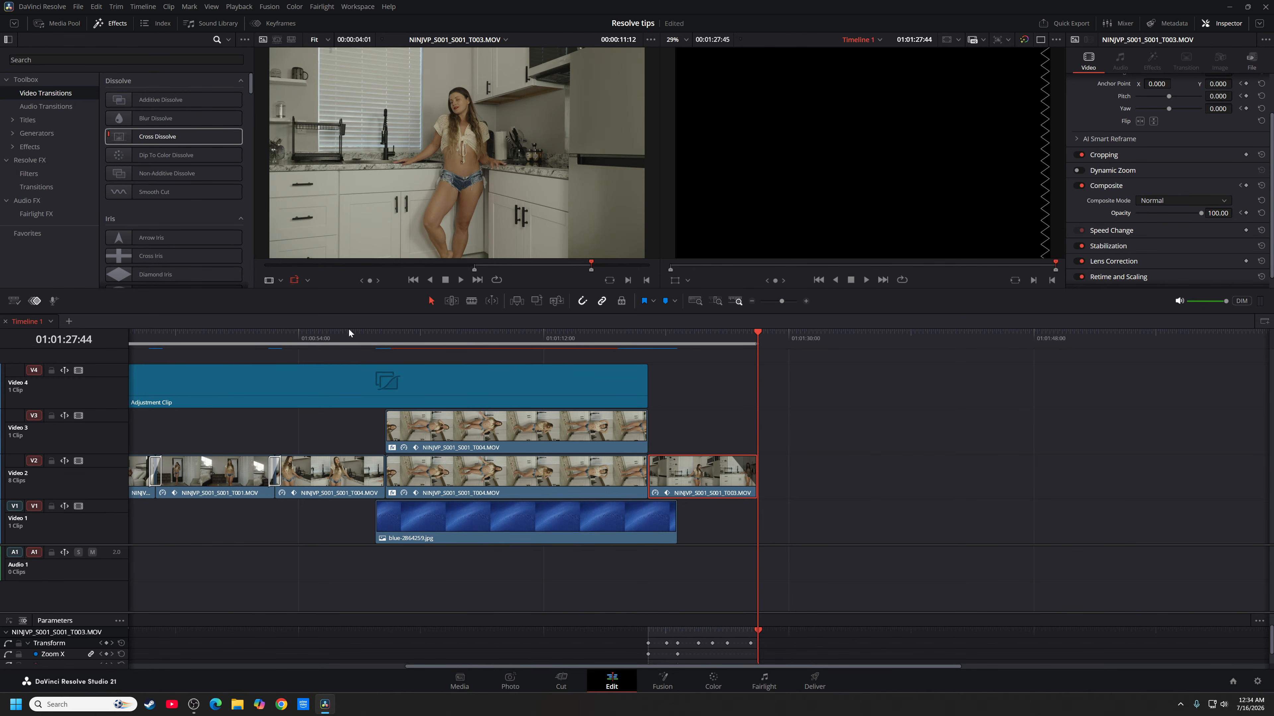
left_click_drag(348, 330, 262, 399)
key("space")
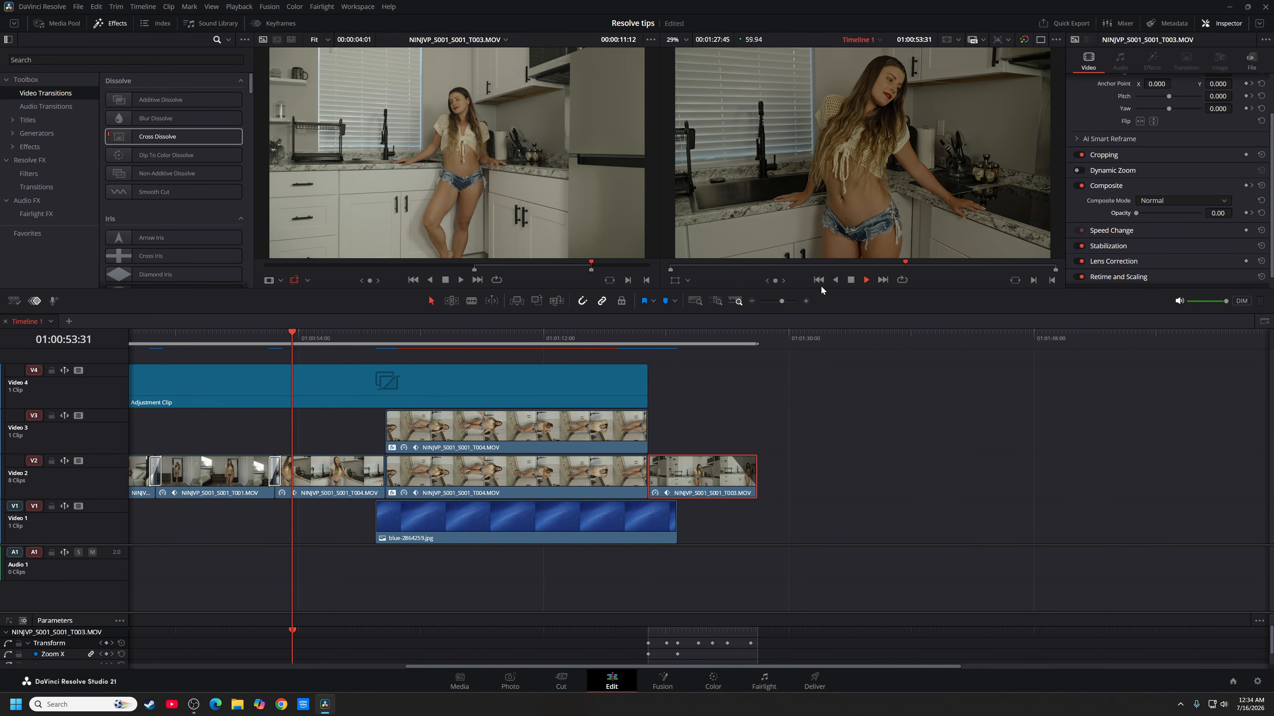
key("space")
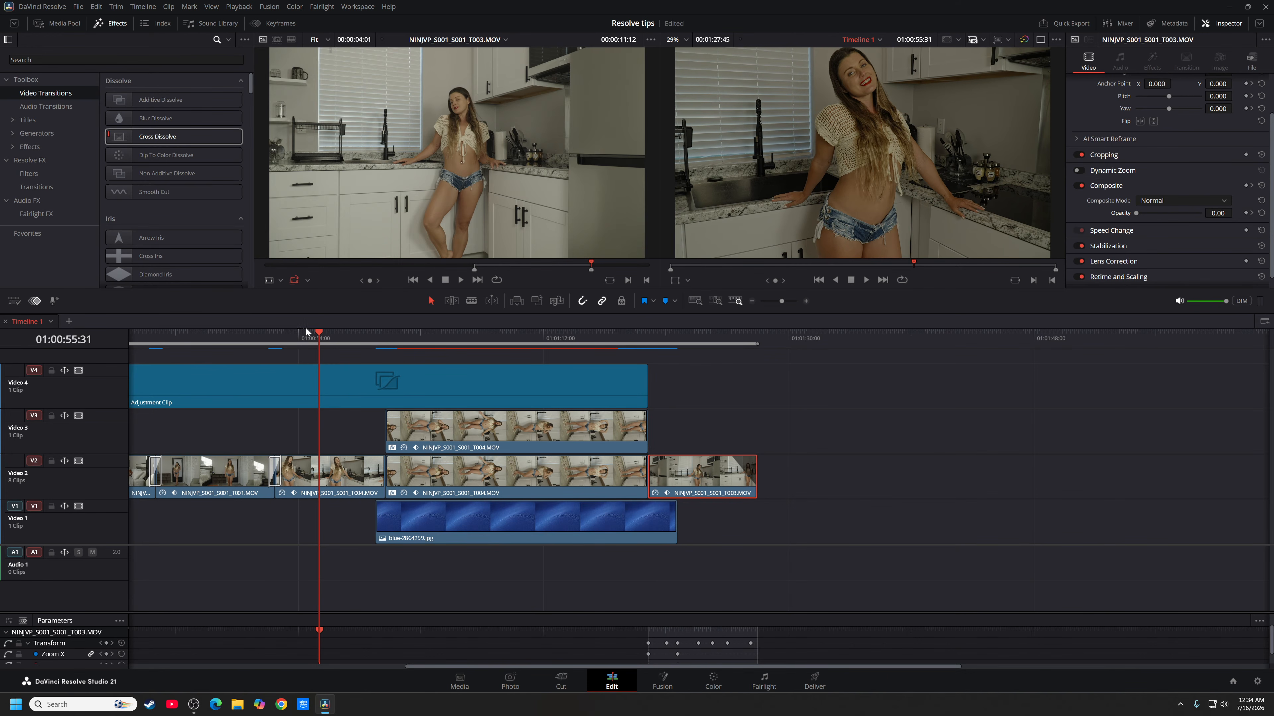
left_click_drag(272, 336, 254, 340)
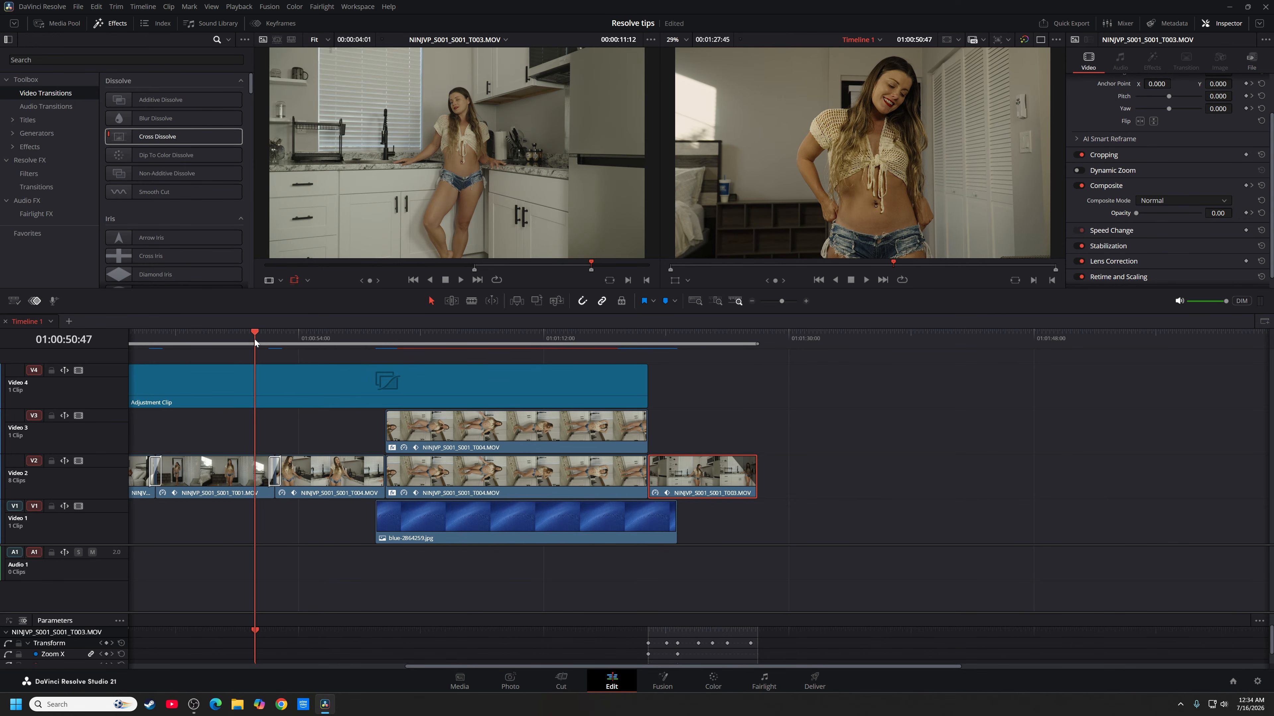
key("space")
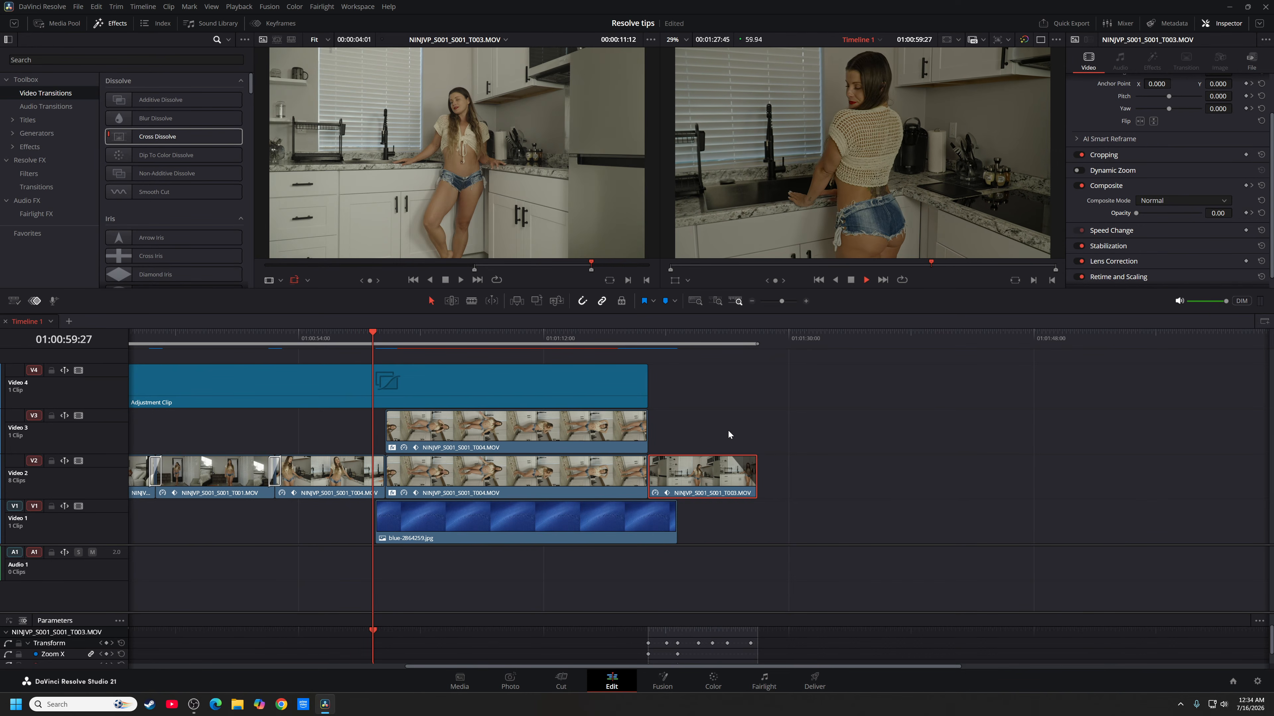
key("space")
- Copy the color grade of split-screen clip 10 onto the T003 clip and check the graded frame at 01:01:25:10
left_click(678, 339)
mouse_move(681, 339)
left_mouse_down()
mouse_move(698, 341)
mouse_move(679, 347)
left_mouse_up()
left_click(708, 681)
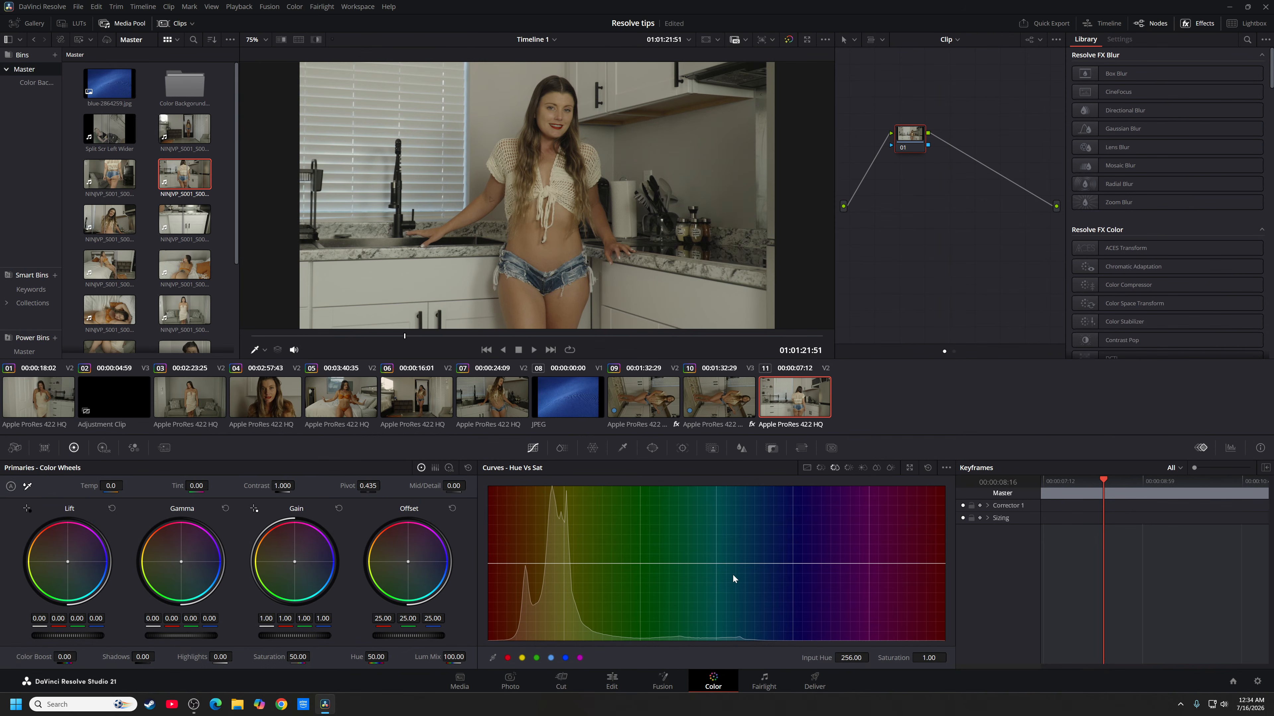
left_click(719, 404)
left_click(784, 403)
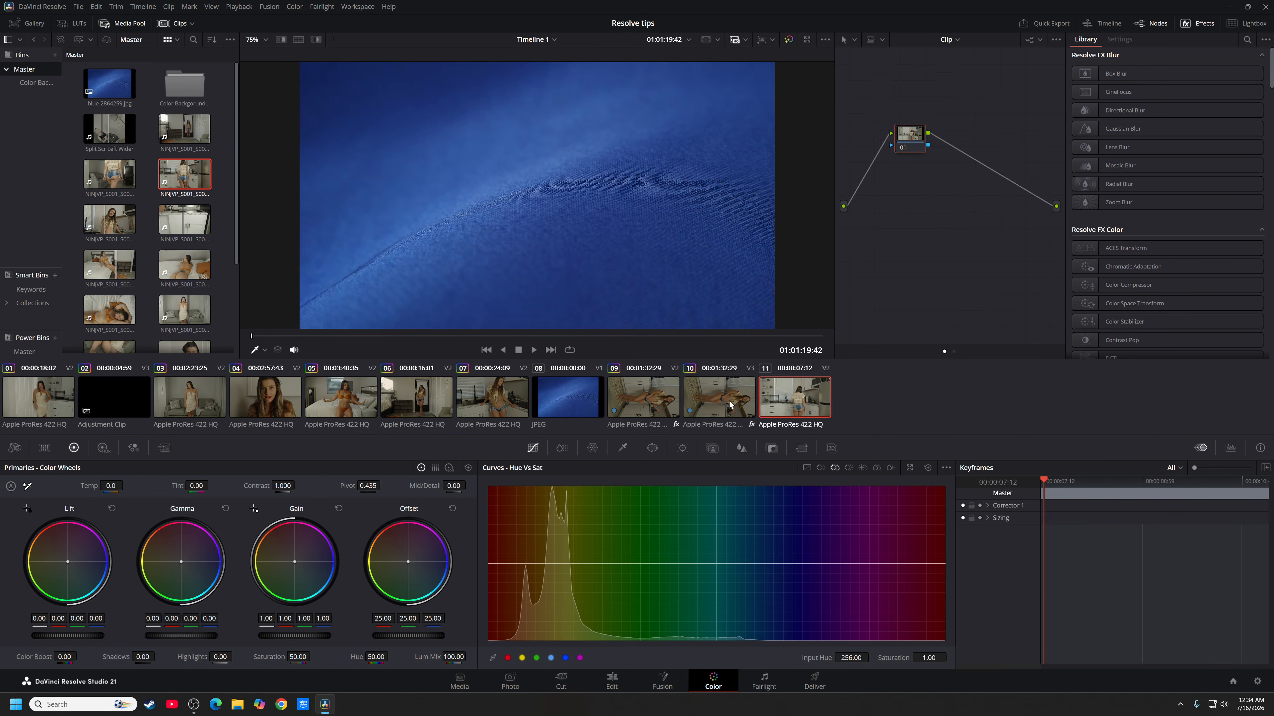
middle_click(720, 402)
mouse_move(629, 337)
left_mouse_down()
mouse_move(659, 330)
mouse_move(641, 336)
left_mouse_up()
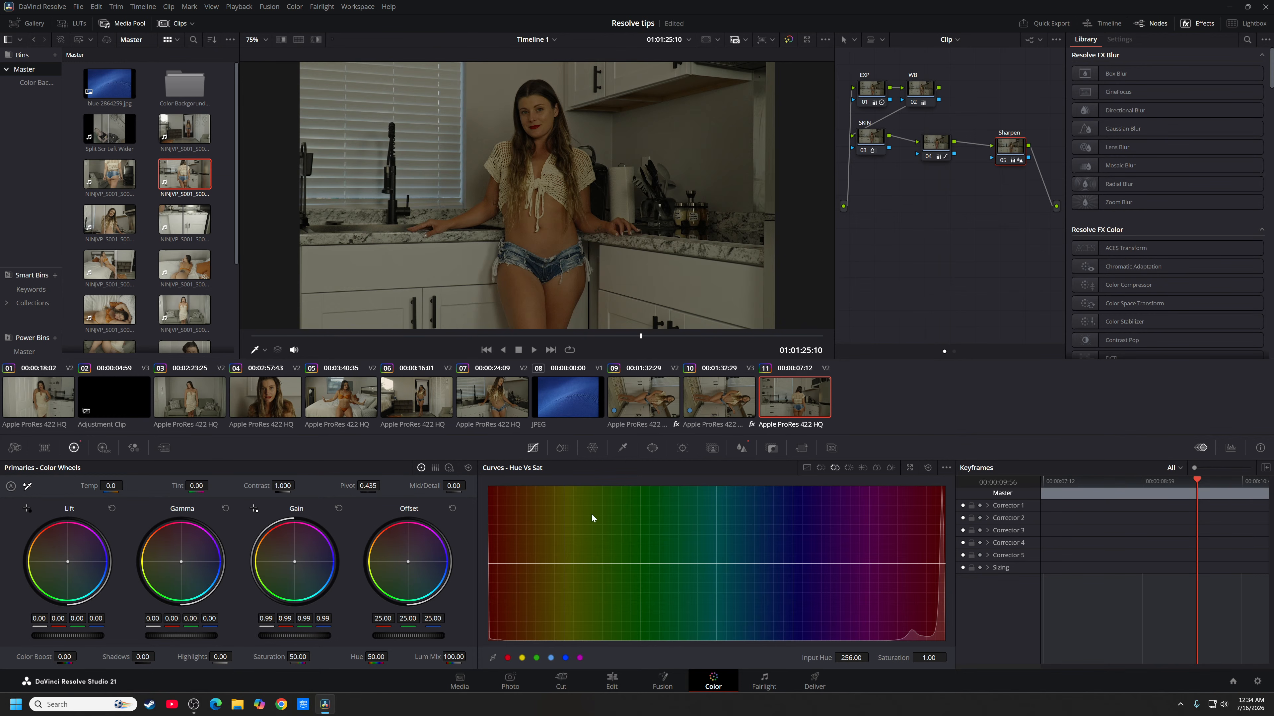
- Undo the adjustment on the Sharpen node, set the EXP node's offset to 24.45, and play the T003 clip
key("ctrl+z")
left_click(868, 91)
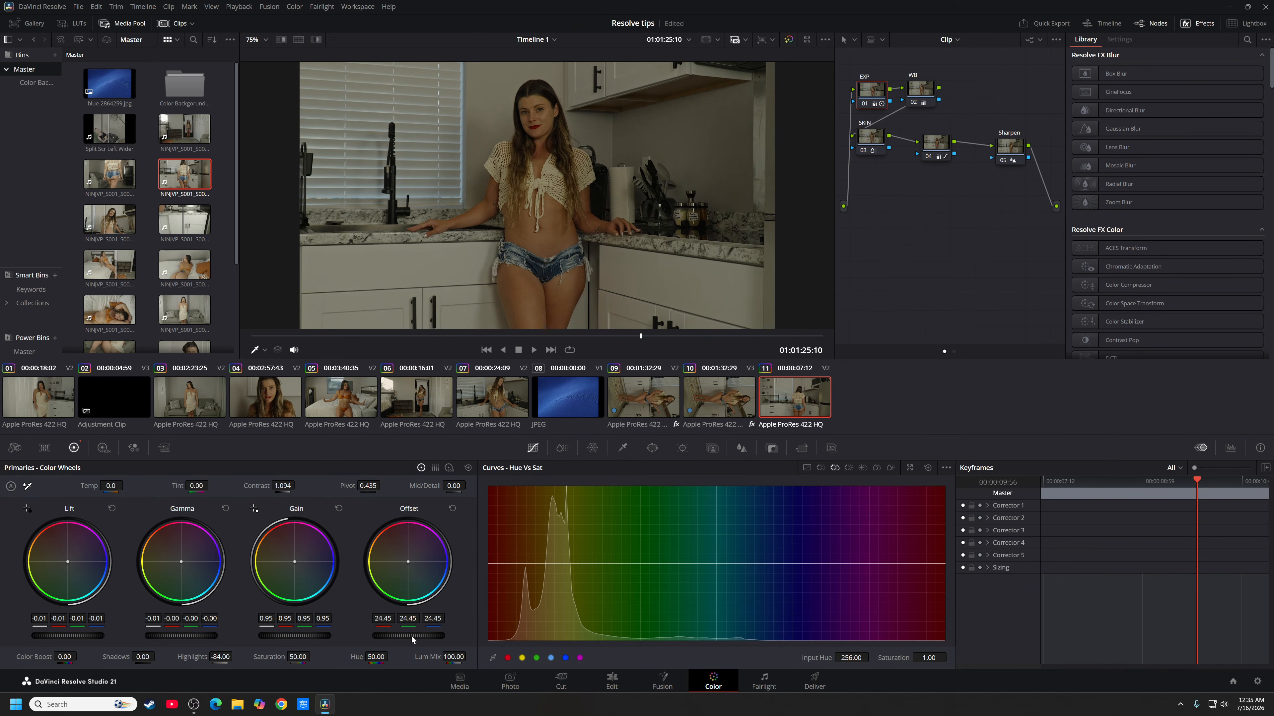
key("space")
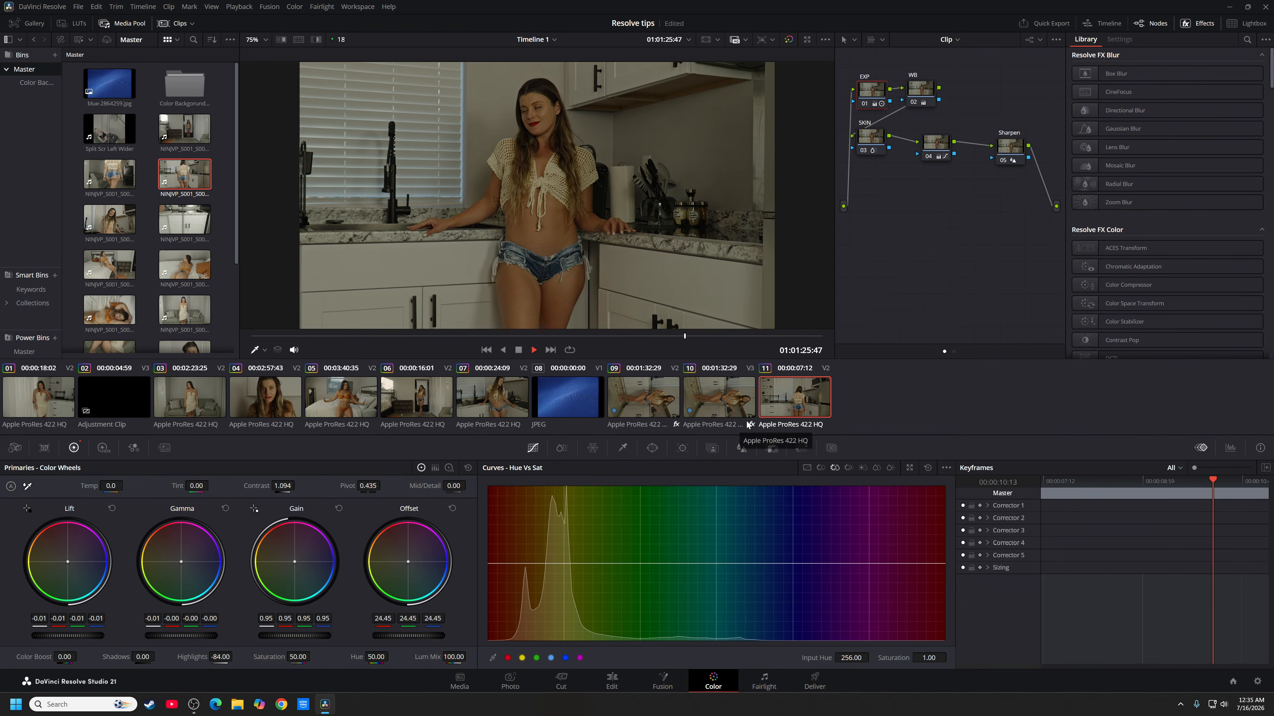
- Extend the adjustment clip on Video 4 to the end of the T003 clip and check its color grade
left_click(615, 684)
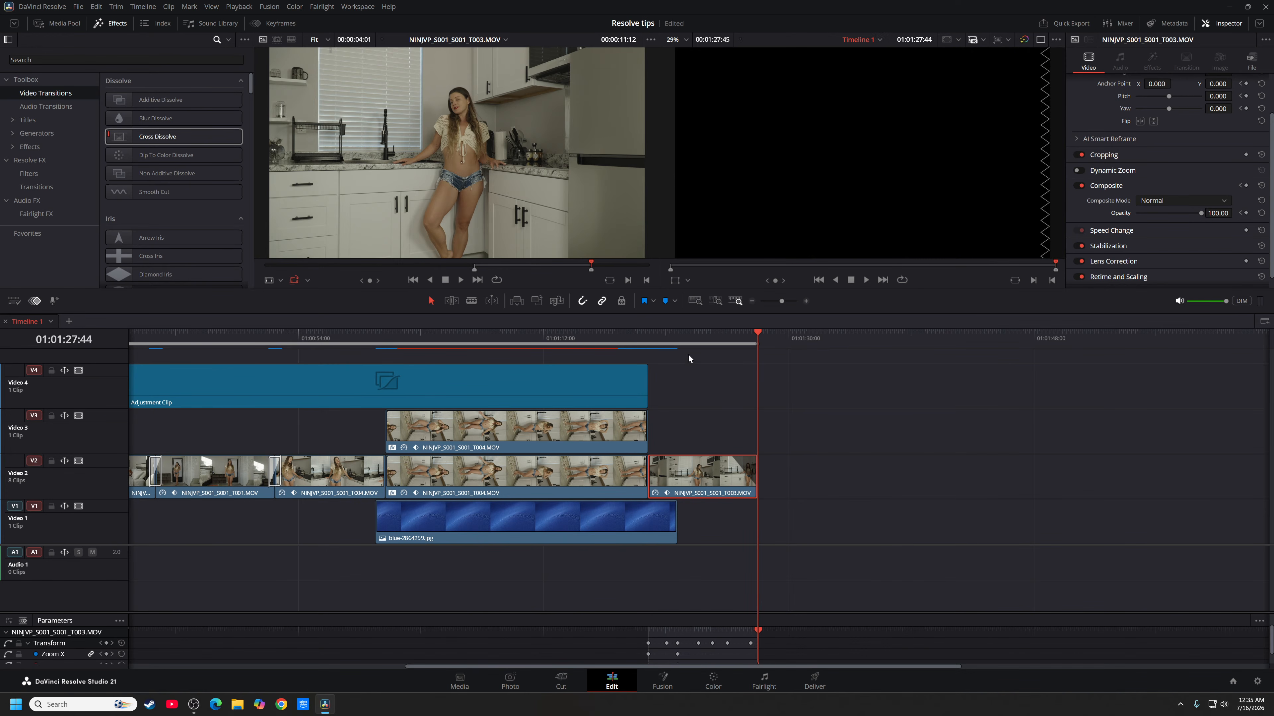
left_click(672, 336)
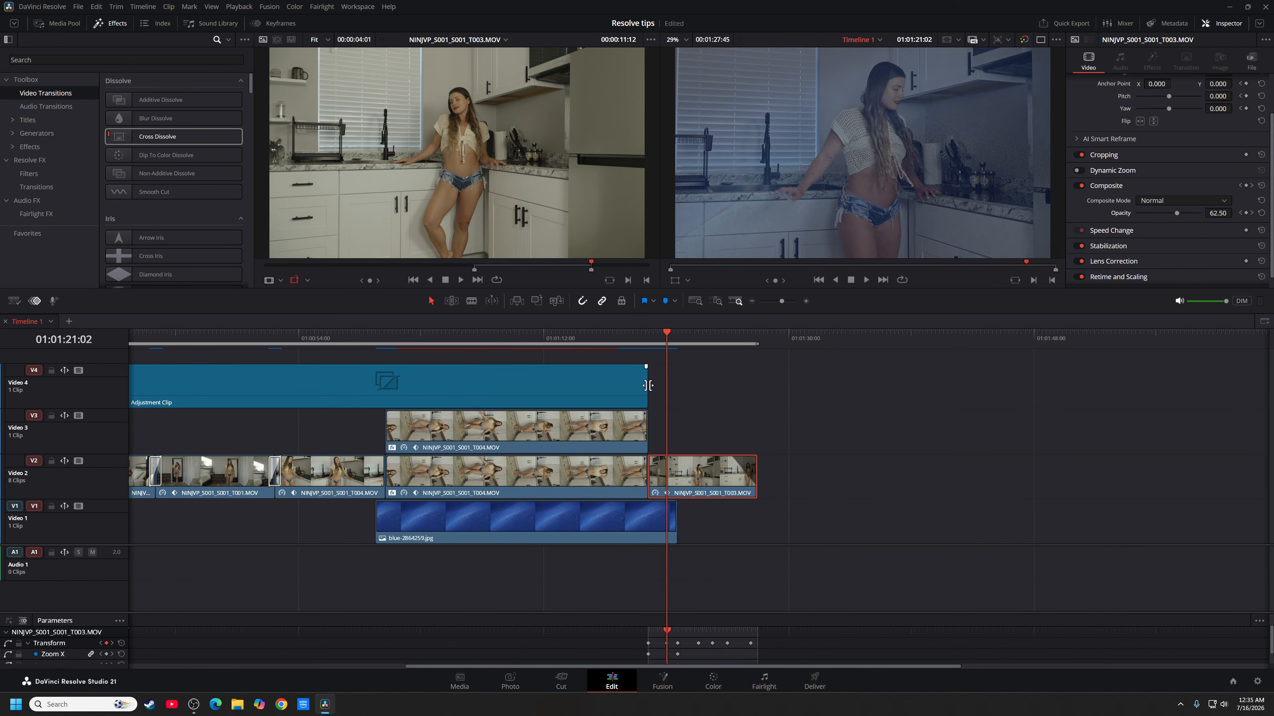
left_click_drag(647, 385, 756, 385)
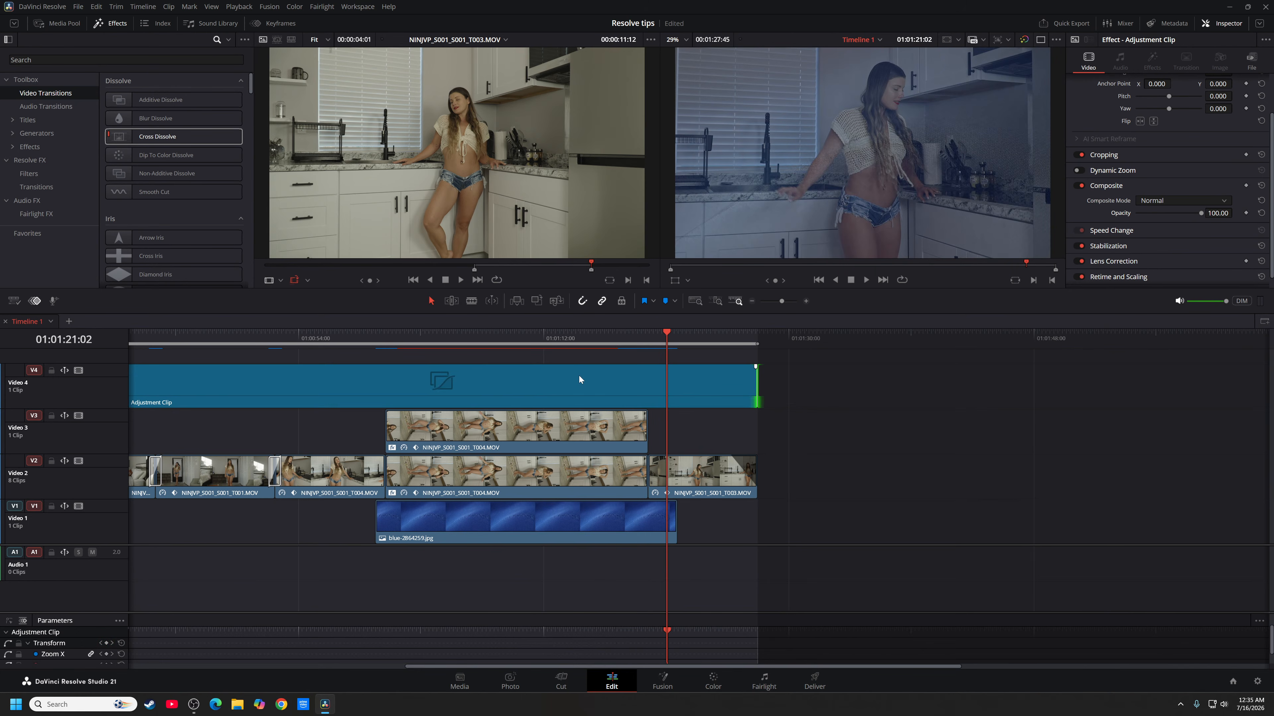
left_click(579, 376)
left_click(714, 683)
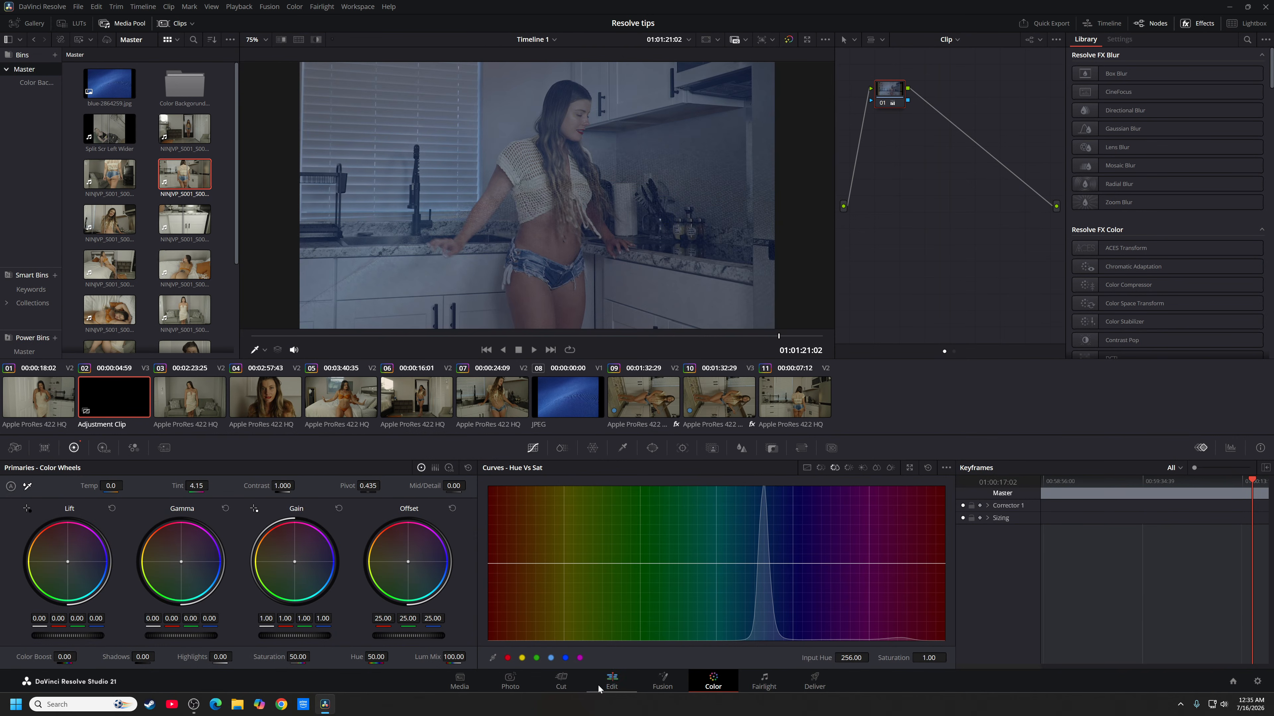
left_click(611, 683)
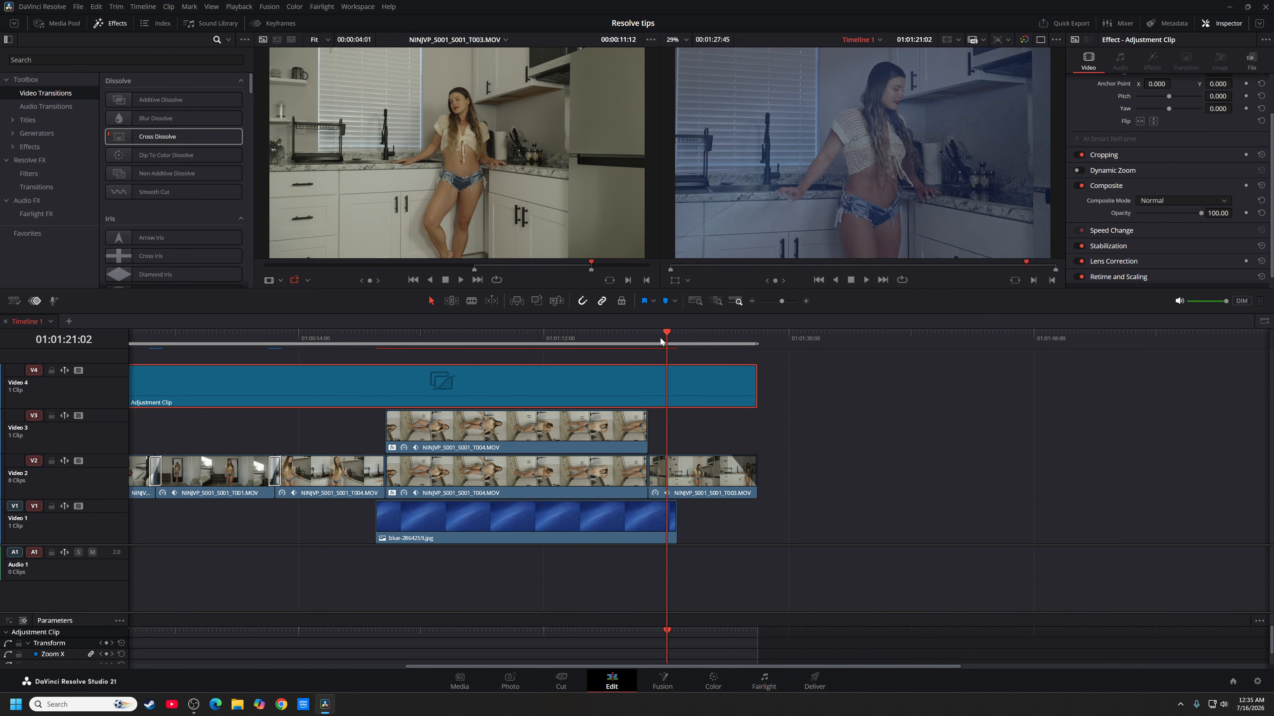
- Play and scrub through the split-screen section and the T003 clip to review the fade under the extended adjustment clip
mouse_move(660, 338)
left_mouse_down()
mouse_move(685, 329)
mouse_move(638, 345)
left_mouse_up()
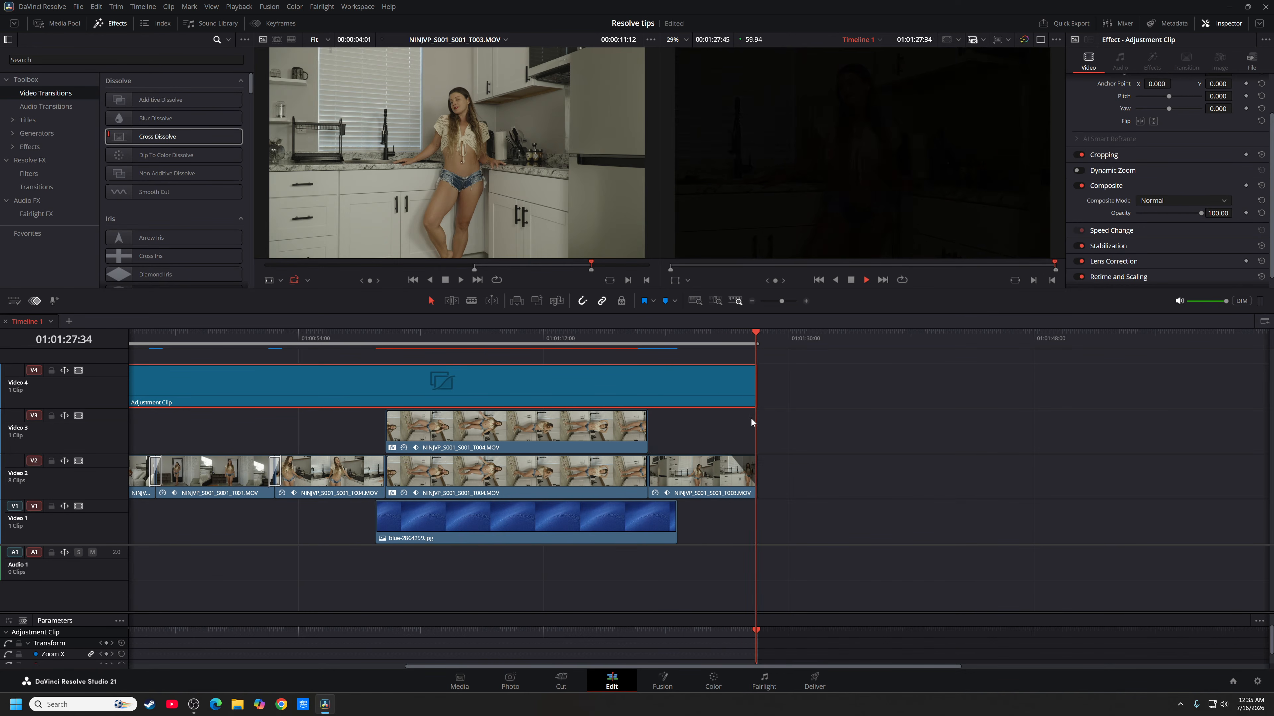
left_click_drag(756, 335, 395, 532)
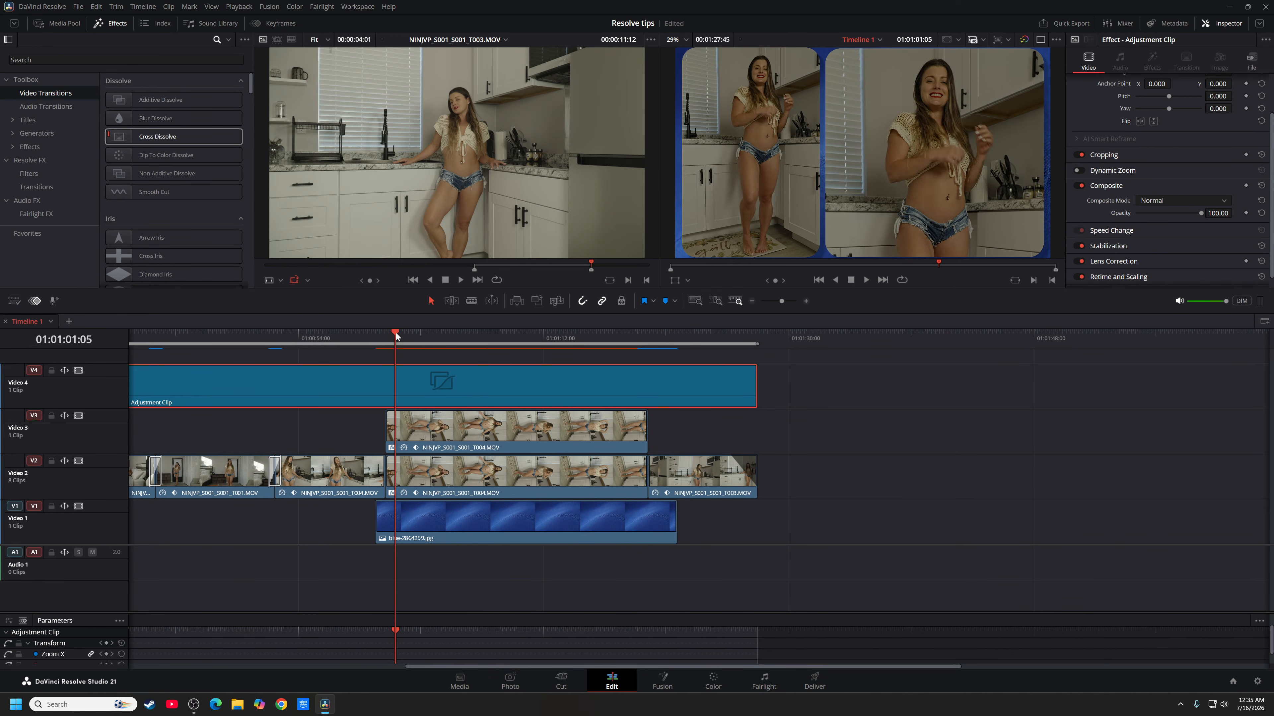
left_click_drag(396, 335, 646, 426)
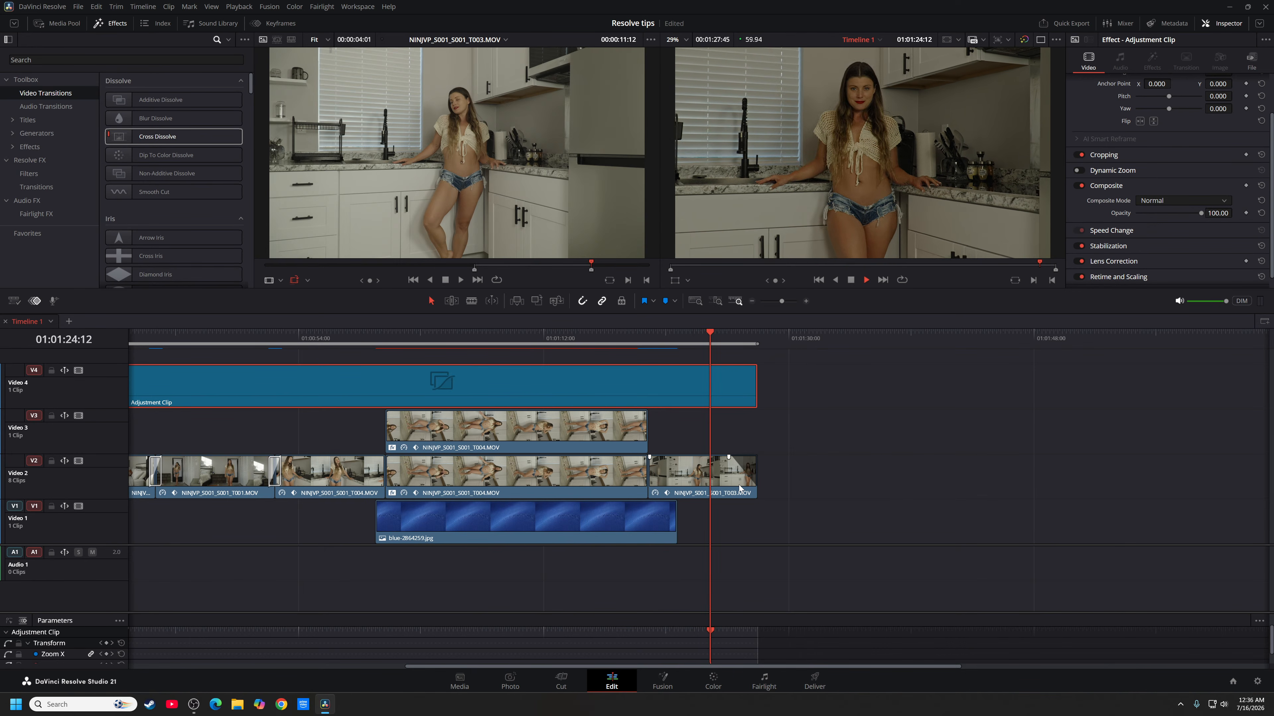
key("space")
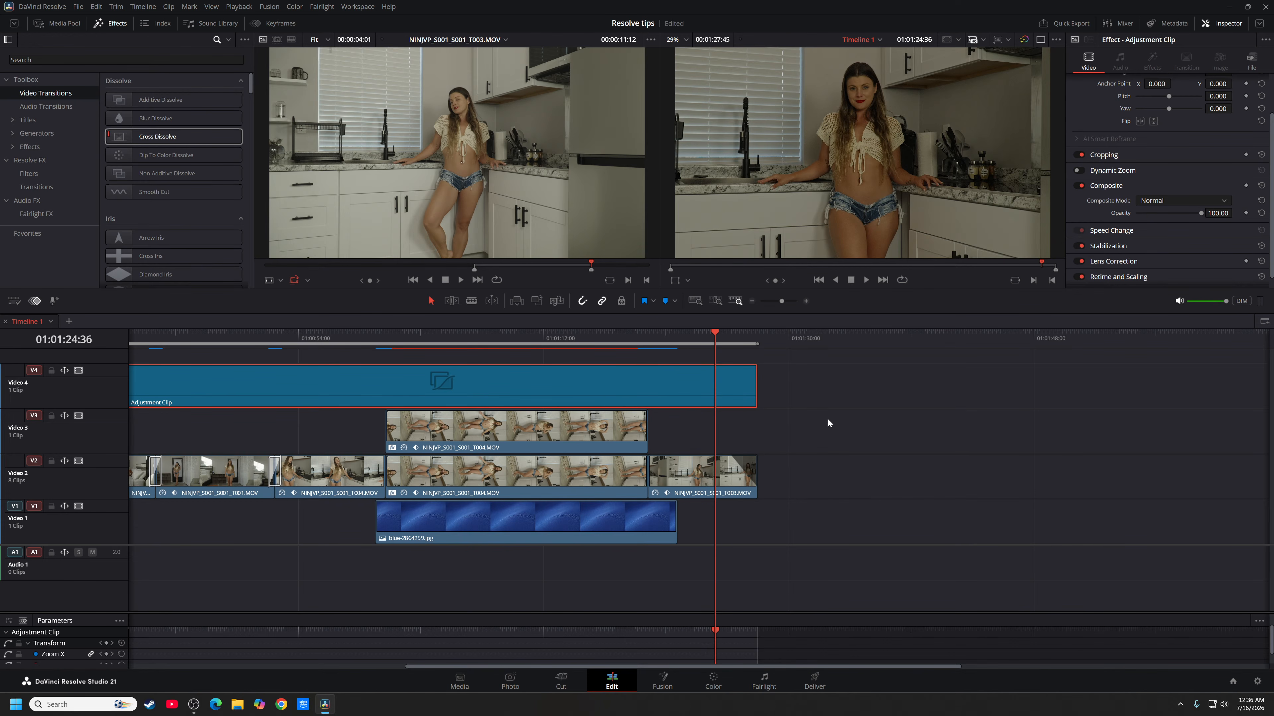
left_click(894, 416)
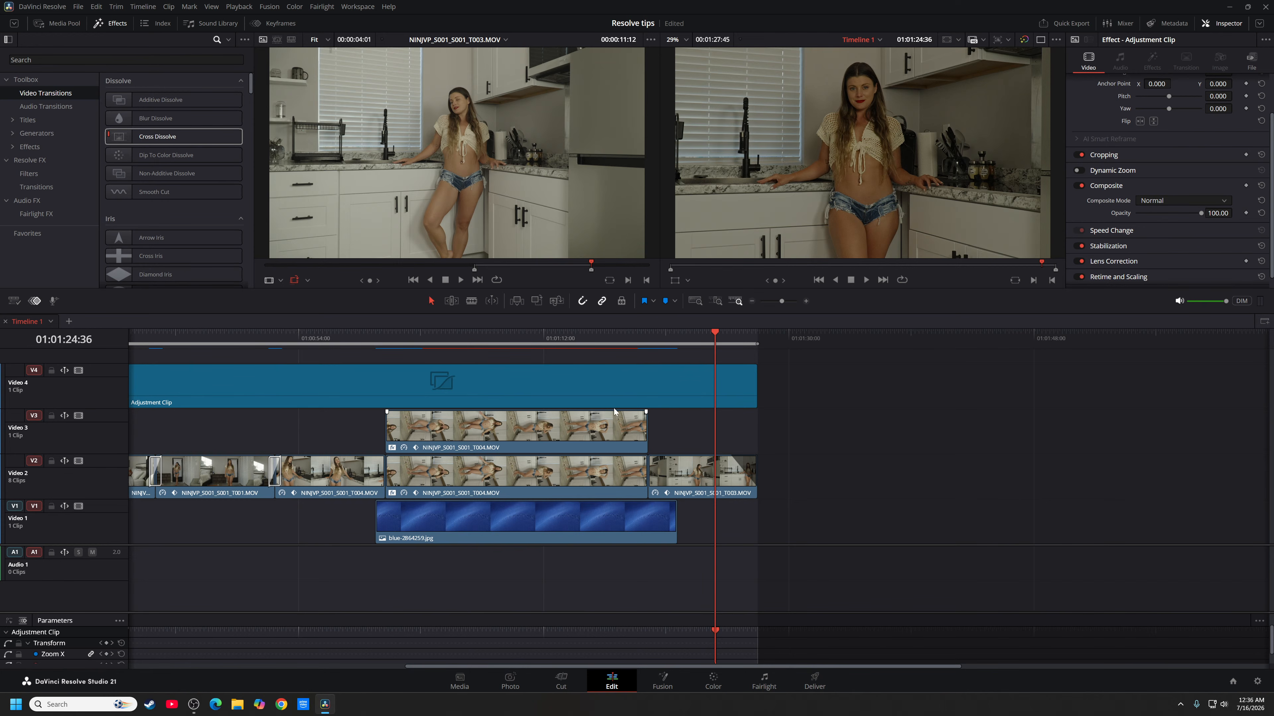
mouse_move(595, 340)
left_mouse_down()
mouse_move(613, 338)
mouse_move(584, 346)
mouse_move(608, 346)
left_mouse_up()
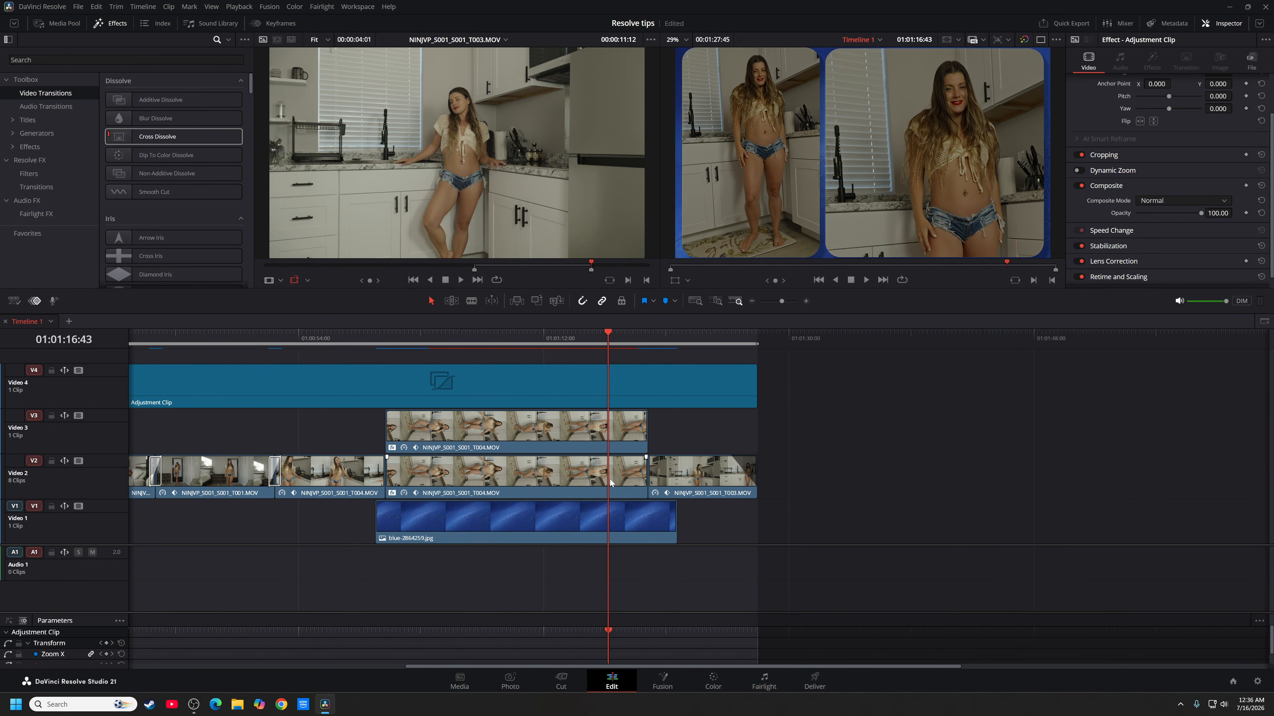
left_click(608, 468)
left_click(573, 422)
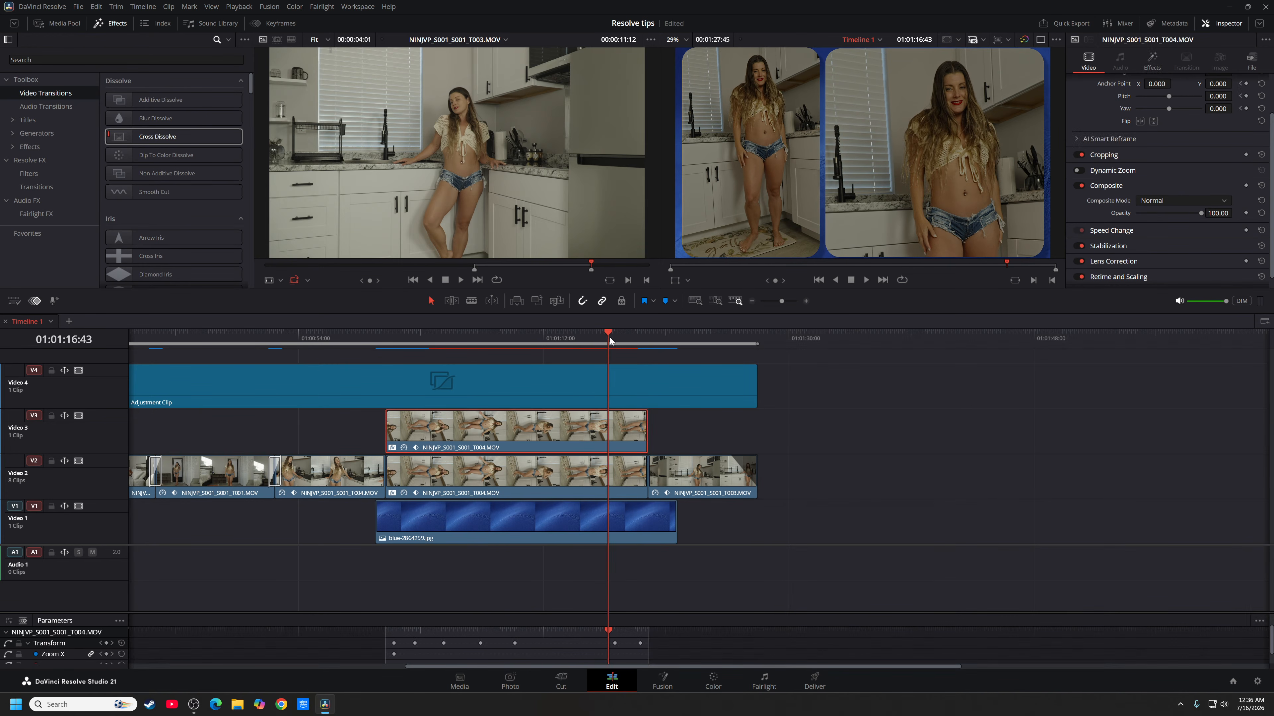
left_click_drag(609, 341, 677, 402)
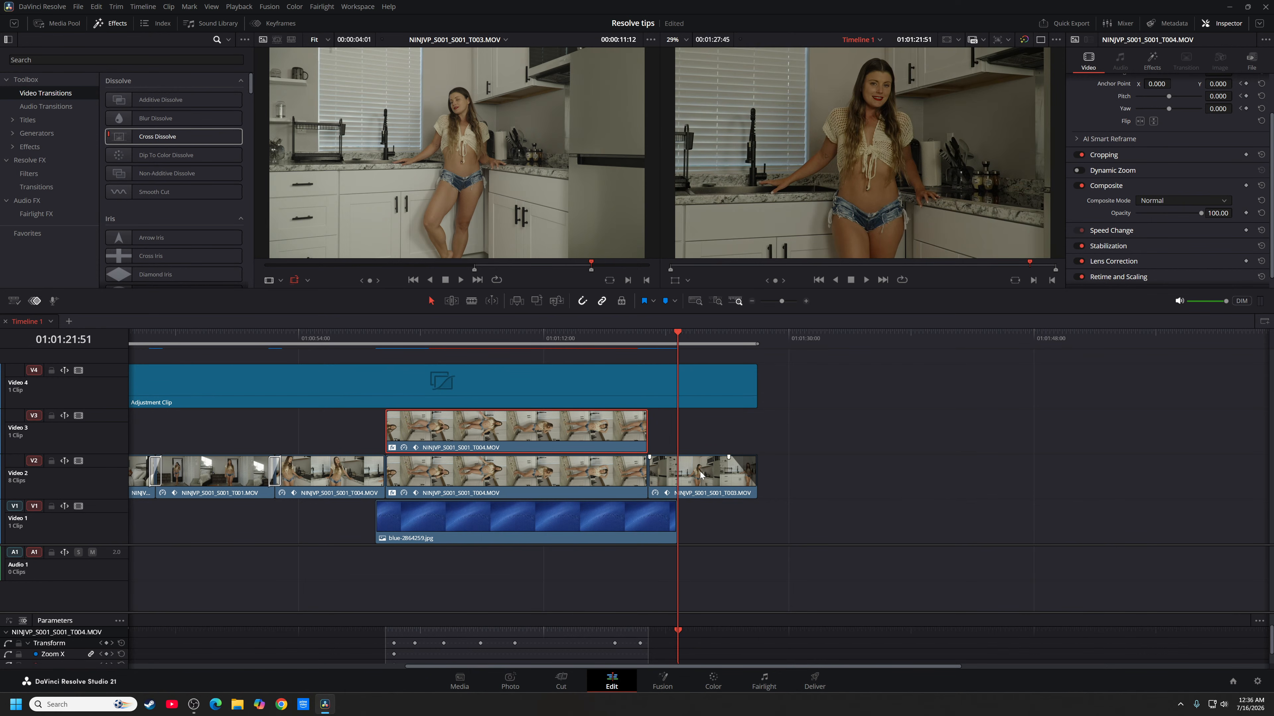
- Duplicate the T003 clip to about 01:01:30:13 on Video 2, show its retime controls, and play the copy
left_click_drag(699, 474, 842, 495)
left_click_drag(801, 340, 809, 339)
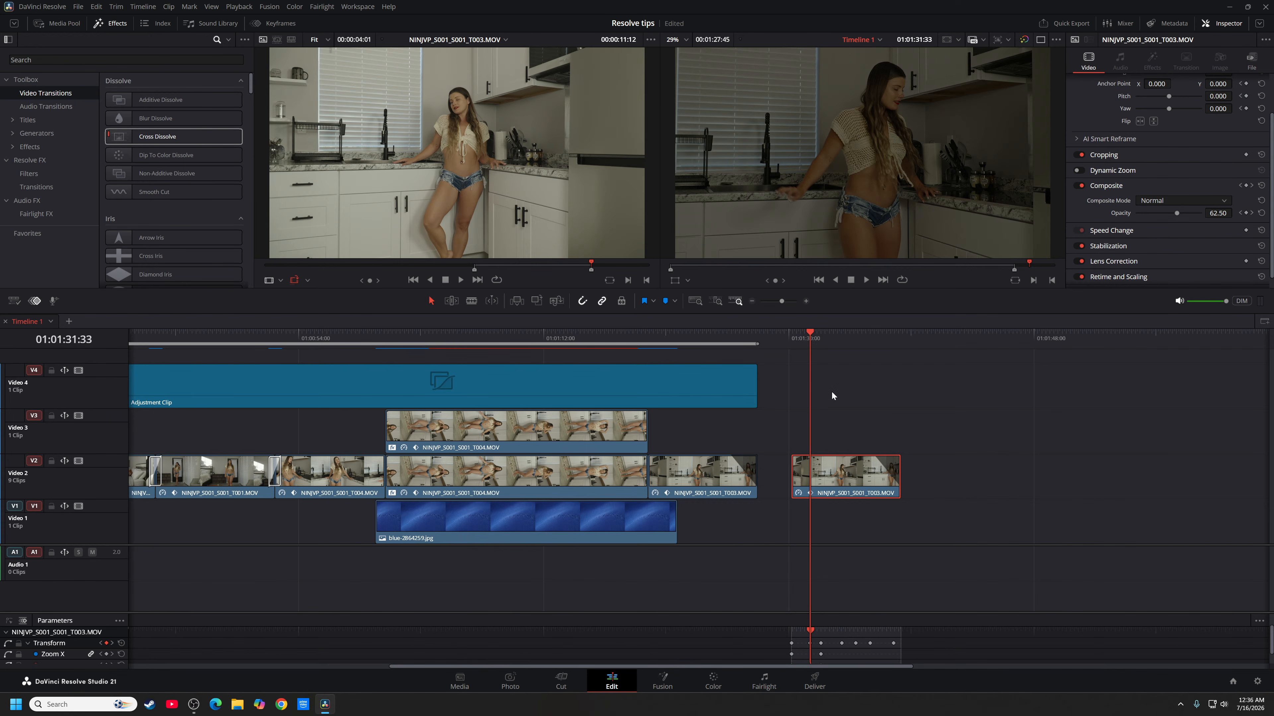
key("ctrl+r")
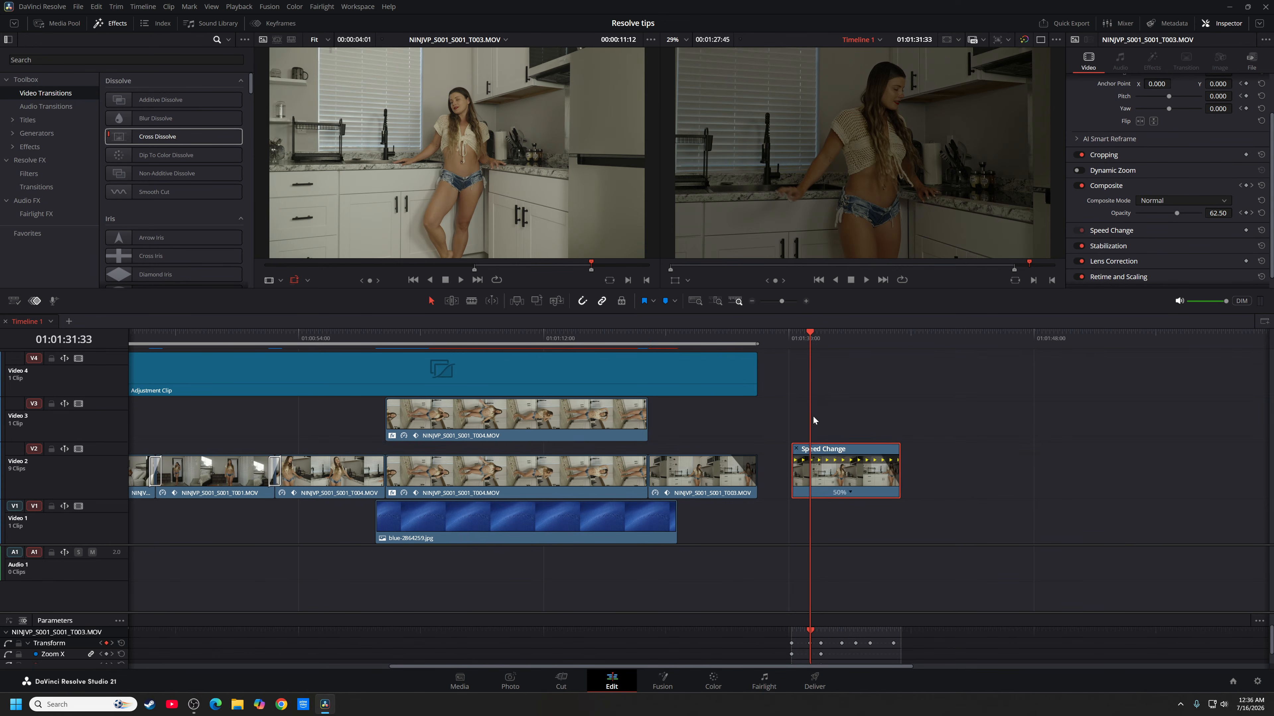
left_click_drag(799, 340, 790, 339)
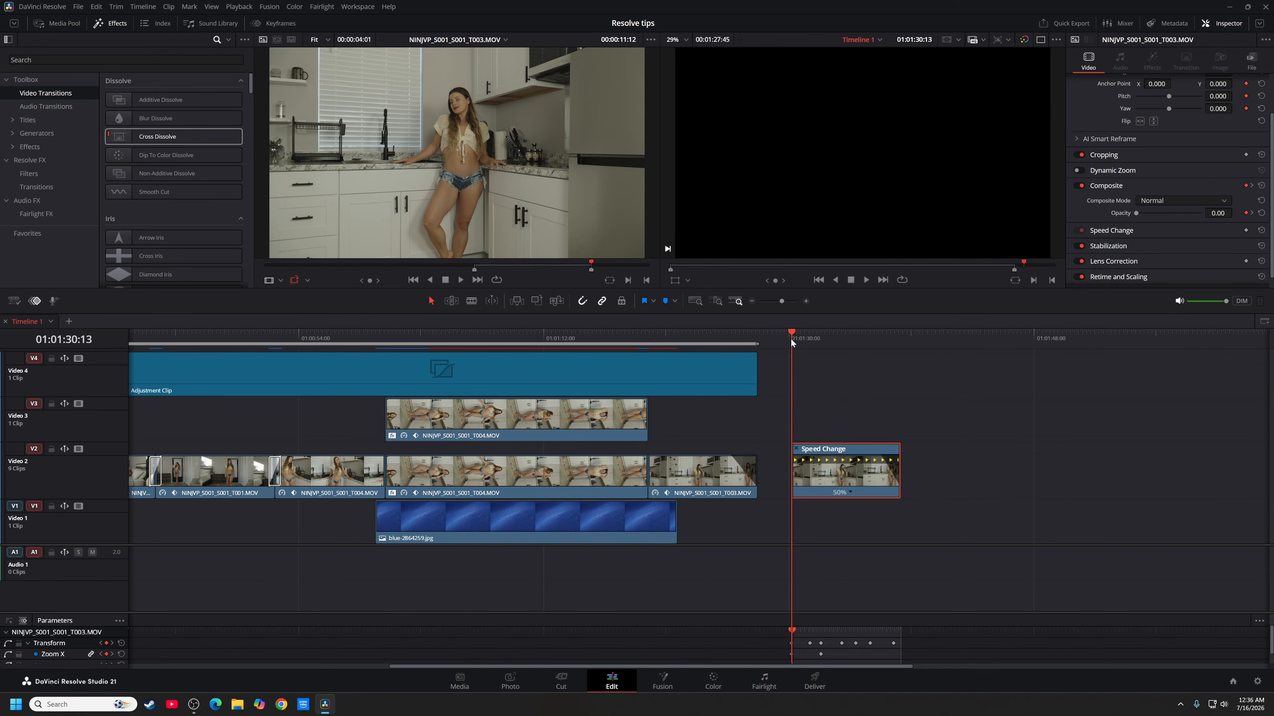
key("space")
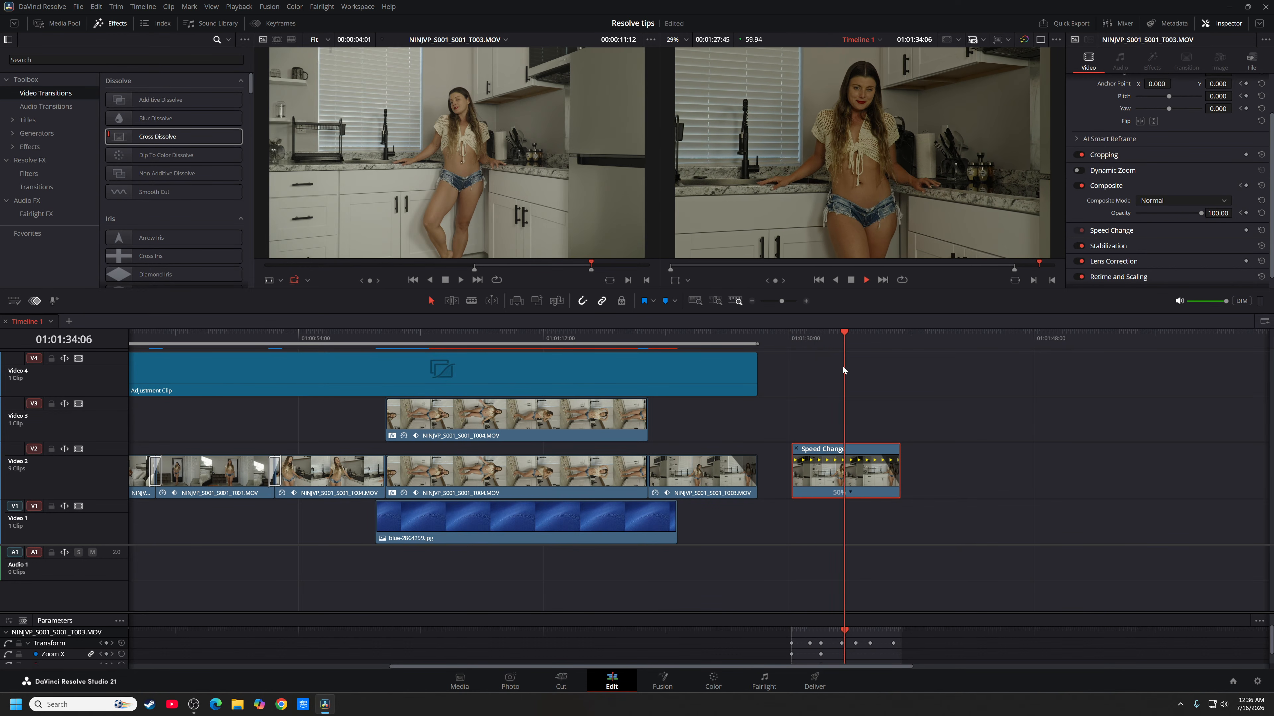
key("space")
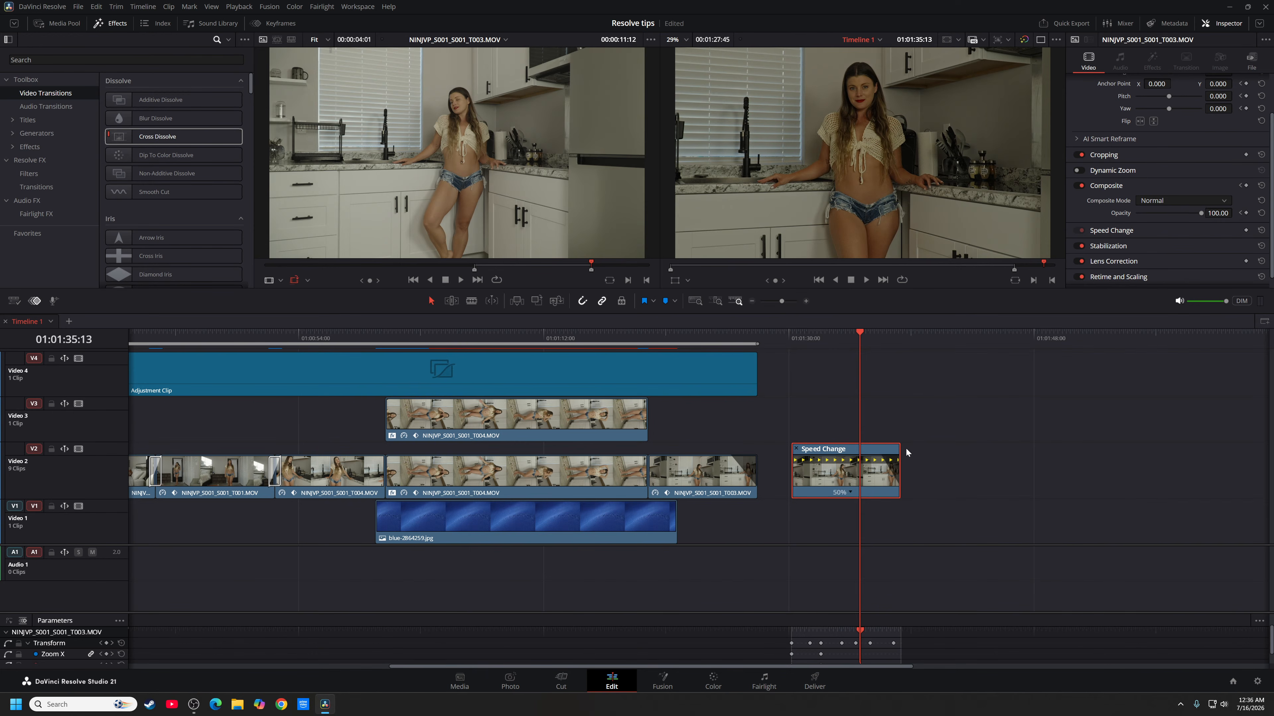
- Stretch the duplicated T003 clip to slow it to 38% speed and play it back
left_click_drag(899, 449, 933, 450)
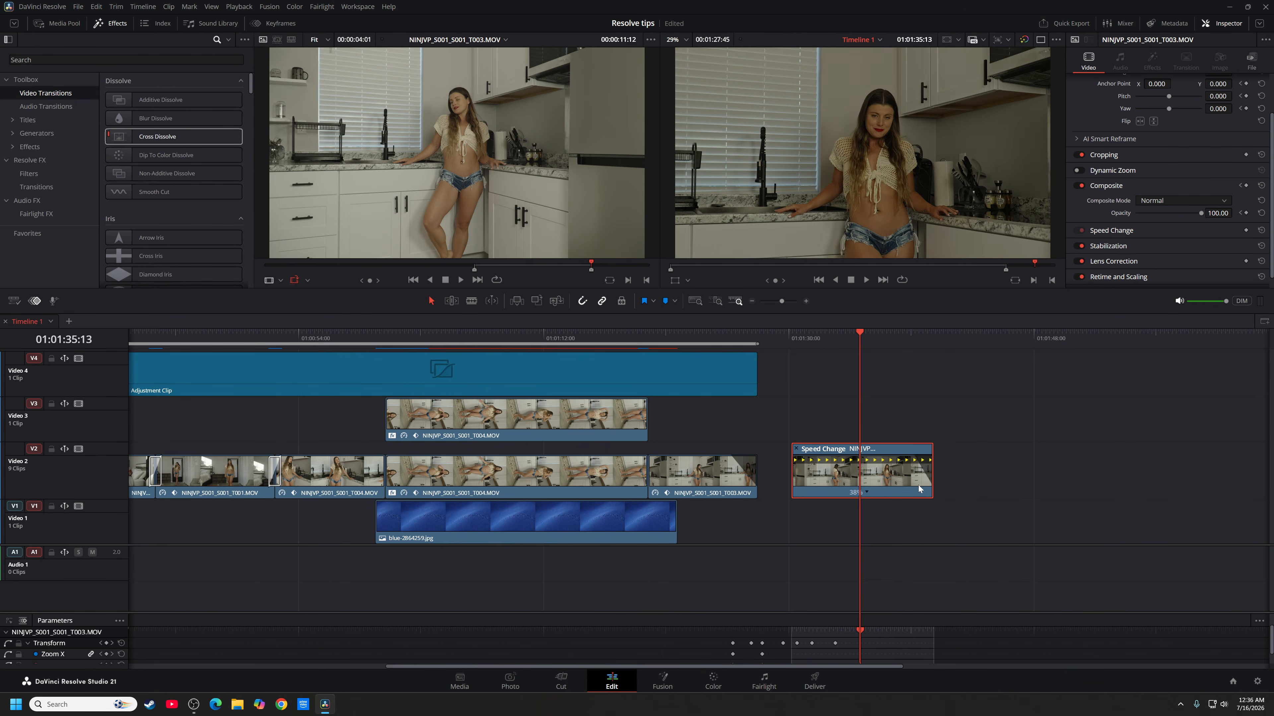
left_click_drag(838, 344, 802, 343)
key("space")
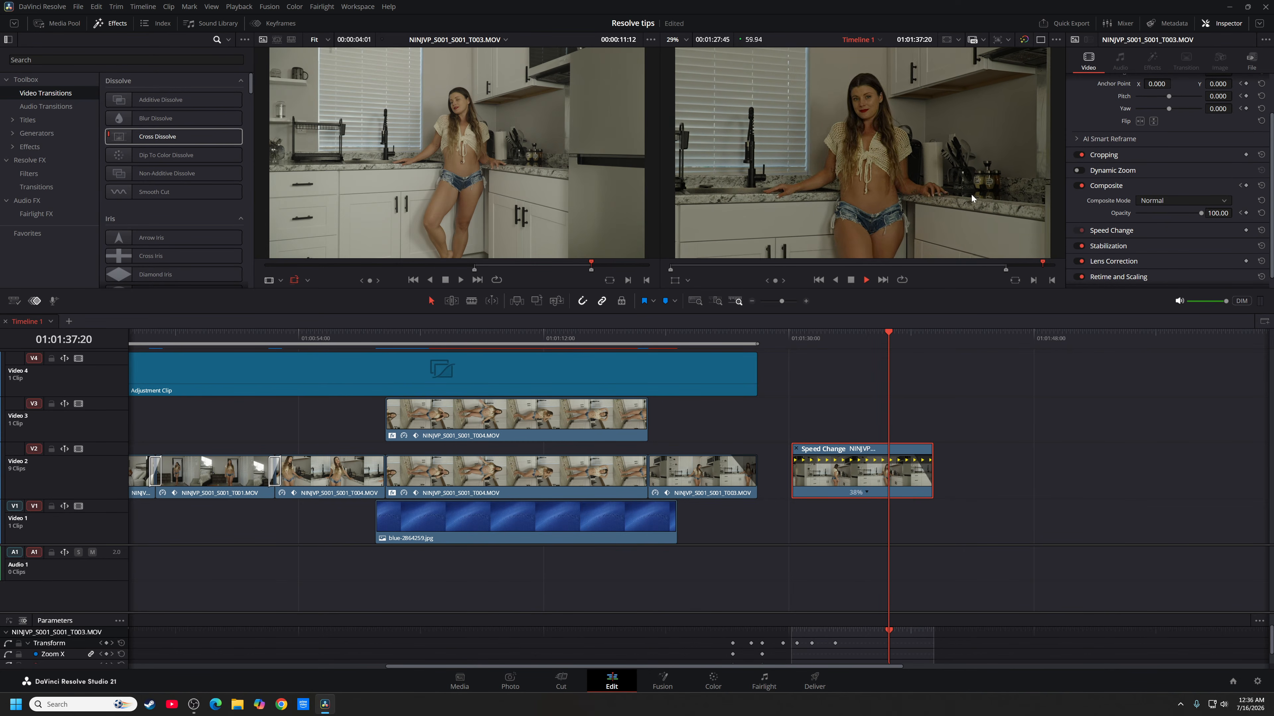
key("space")
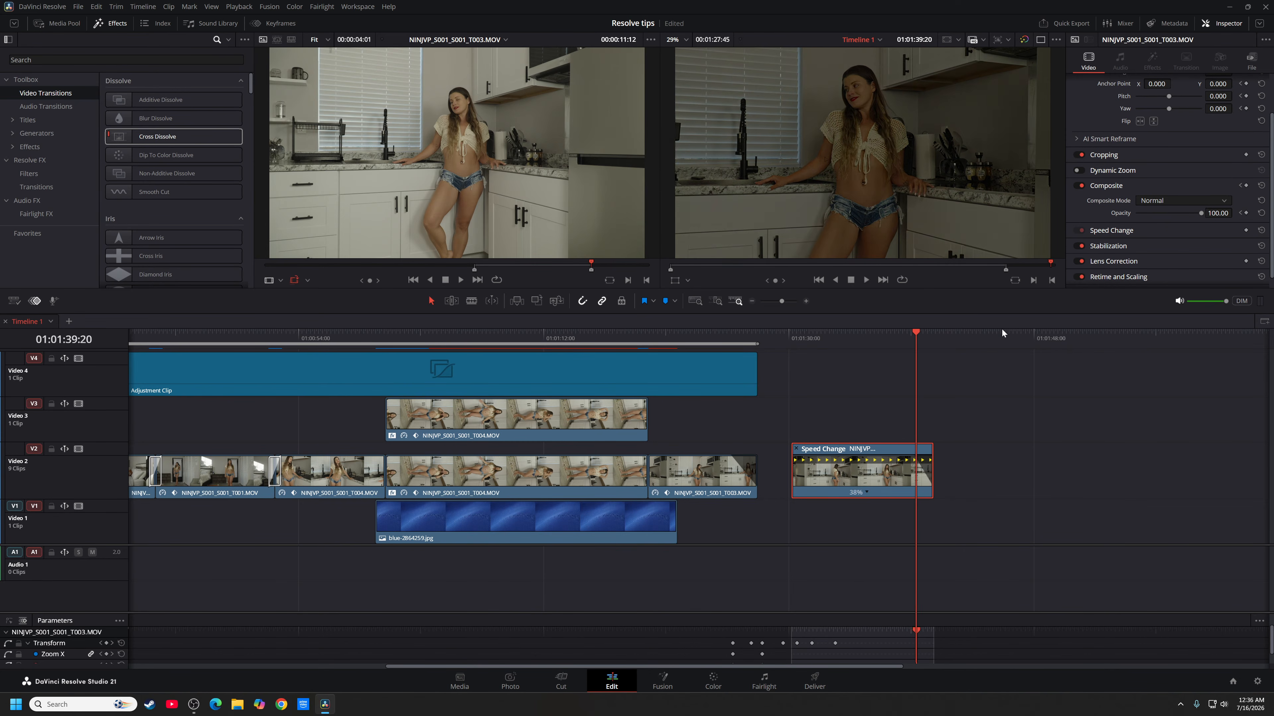
- Set the slowed T003 copy's retime process to Optical Flow and its motion estimation to Enhanced Better
left_click(878, 334)
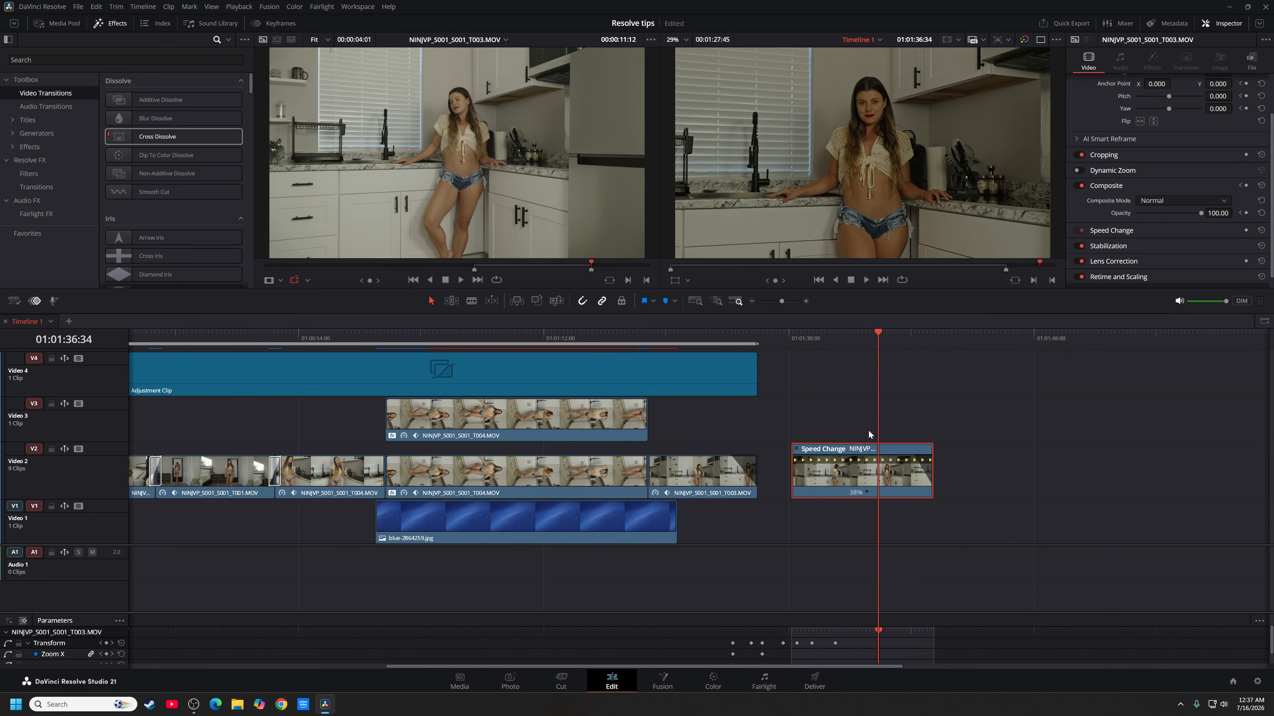
scroll(1118, 191, "down", 1)
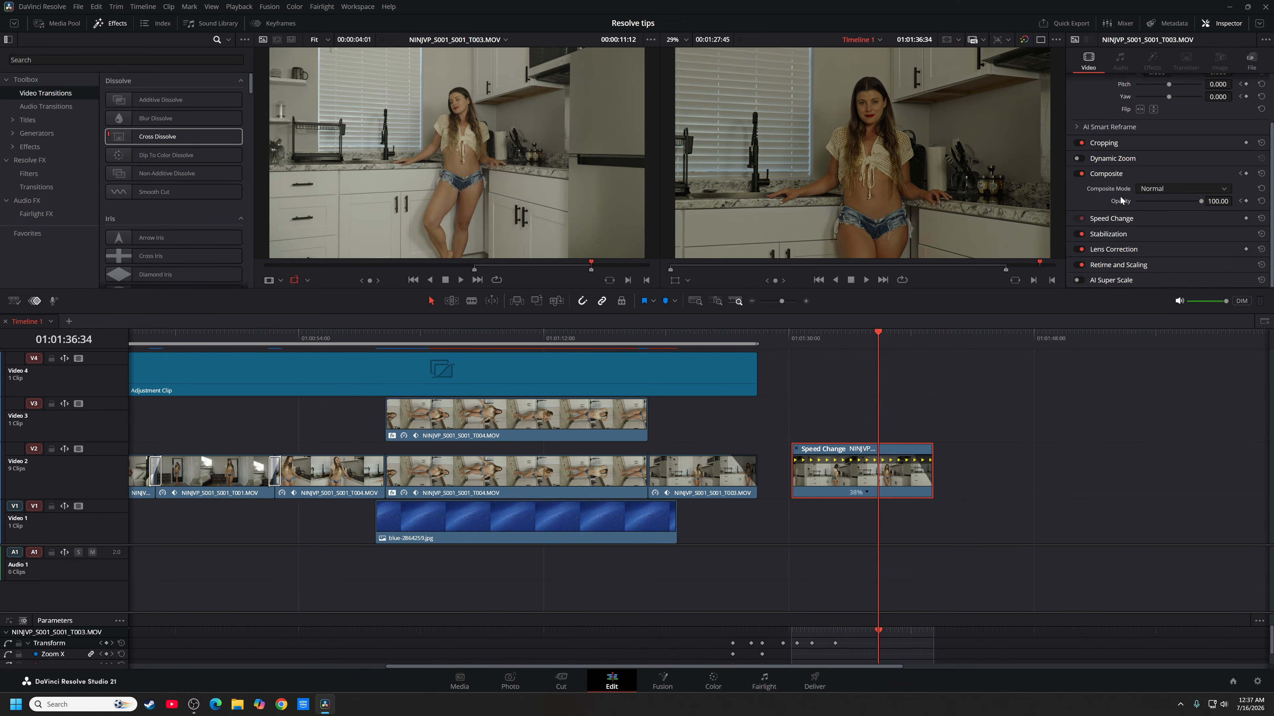
left_click(1108, 267)
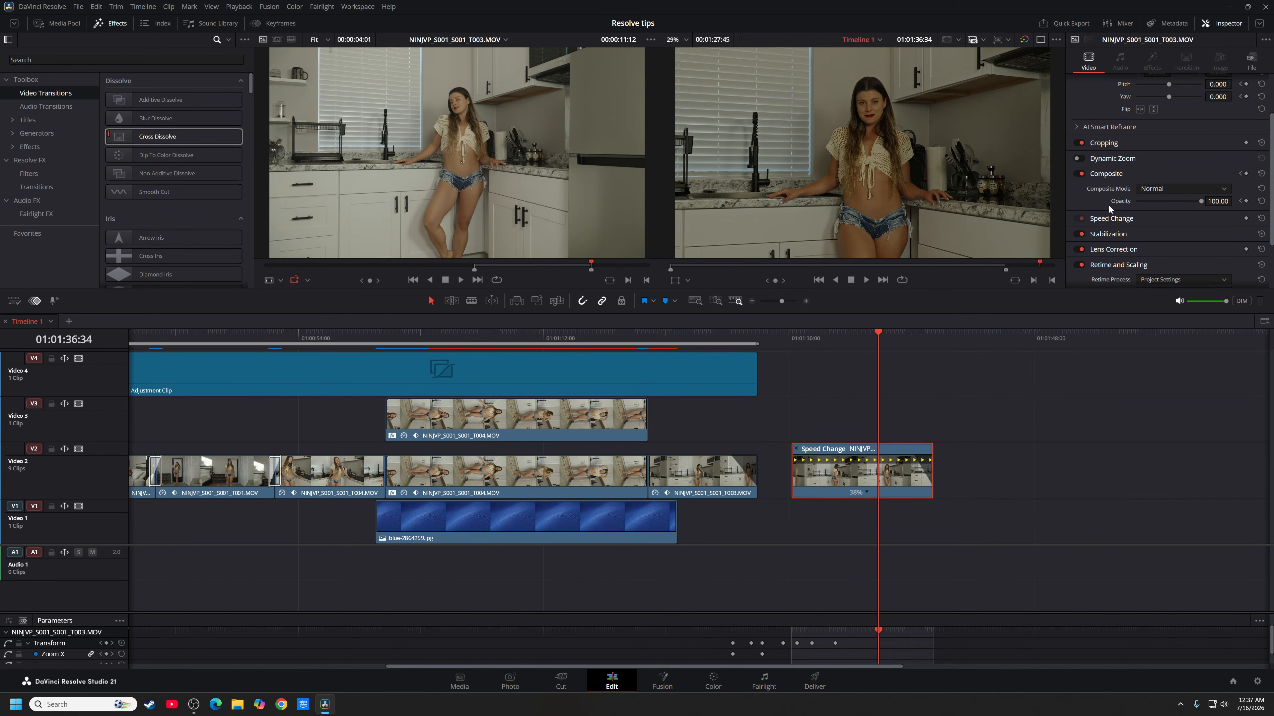
scroll(1109, 203, "down", 3)
left_click(1155, 212)
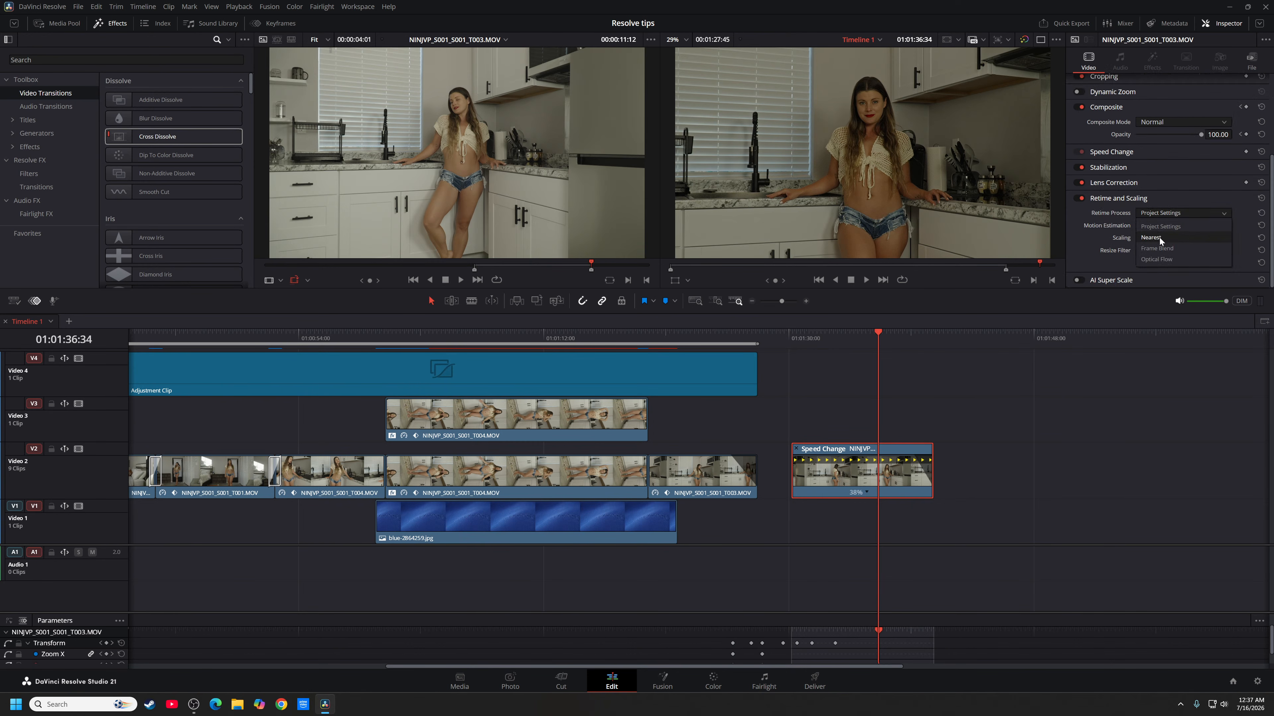
left_click(1172, 221)
left_click(1170, 227)
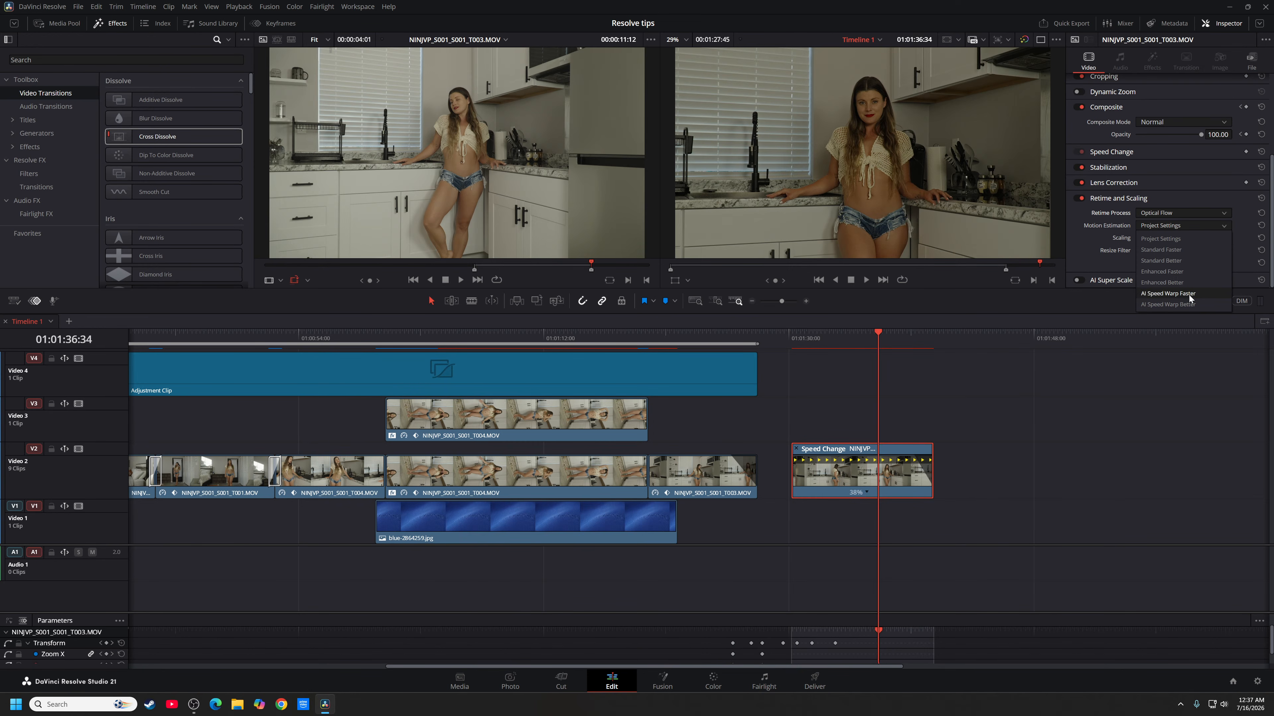
left_click(1171, 280)
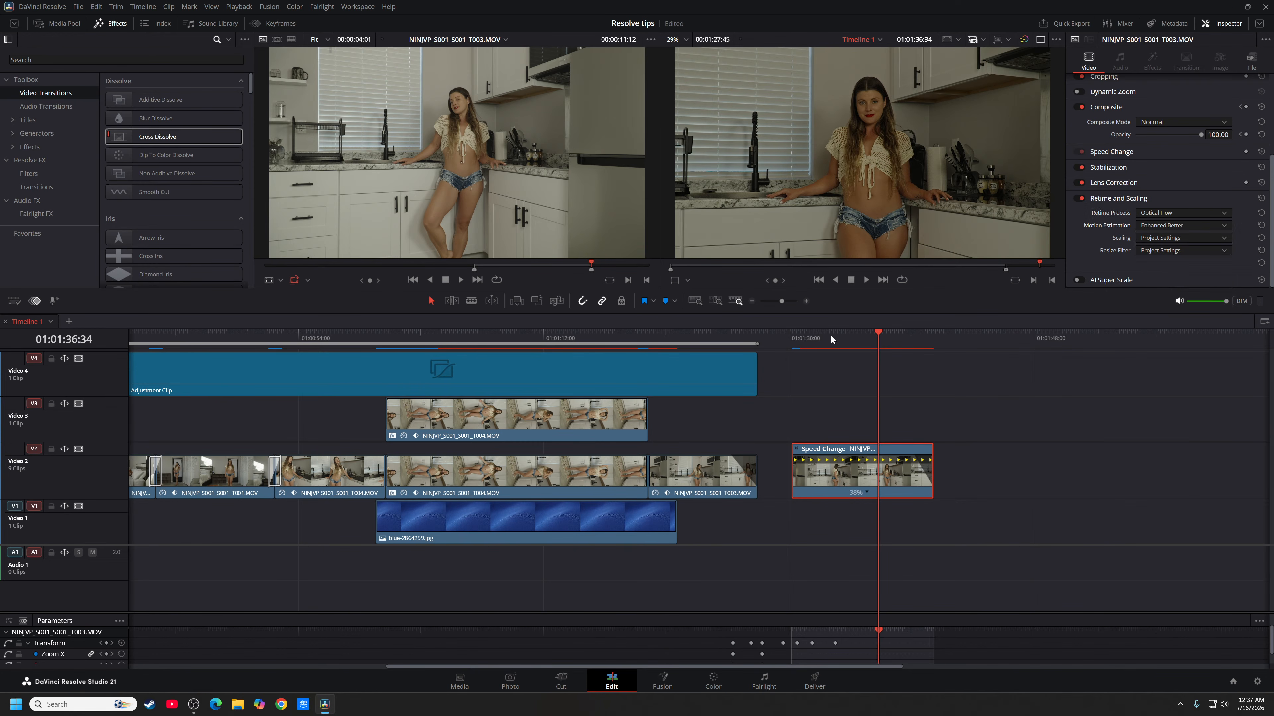
- Play the slowed T003 copy repeatedly from its start to review the motion with Optical Flow retiming
left_click_drag(833, 335, 792, 334)
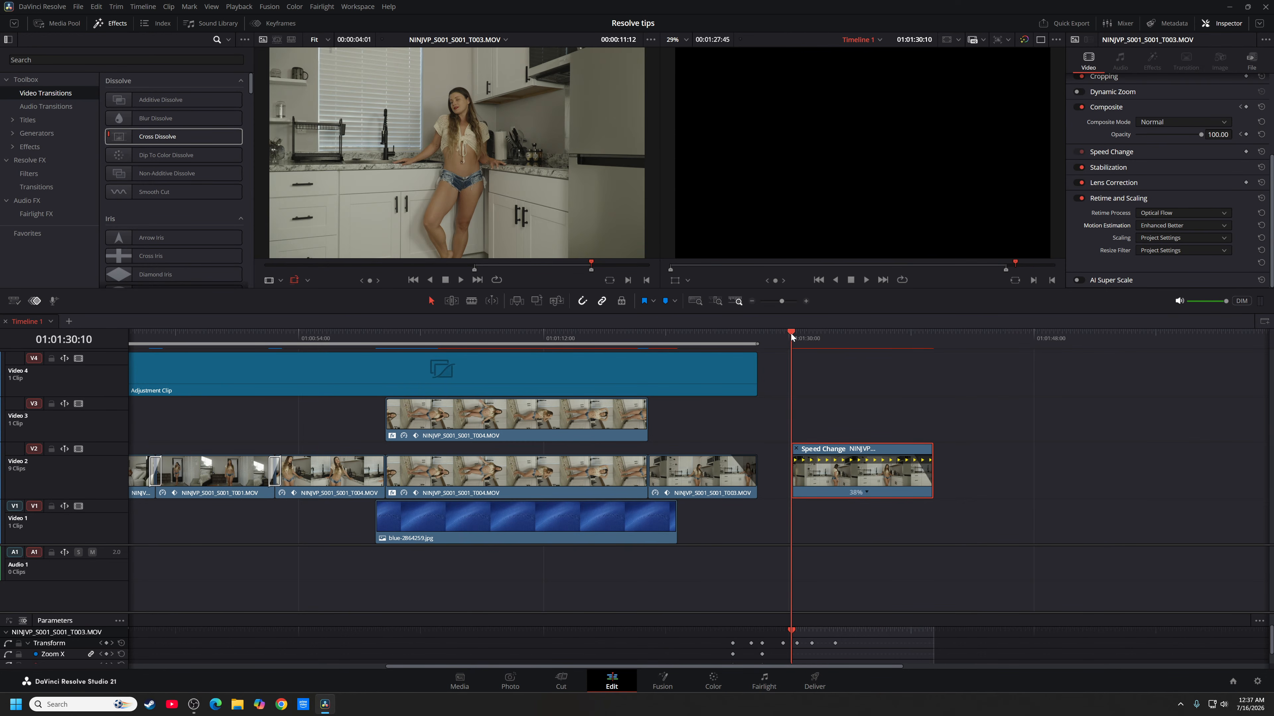
key("space")
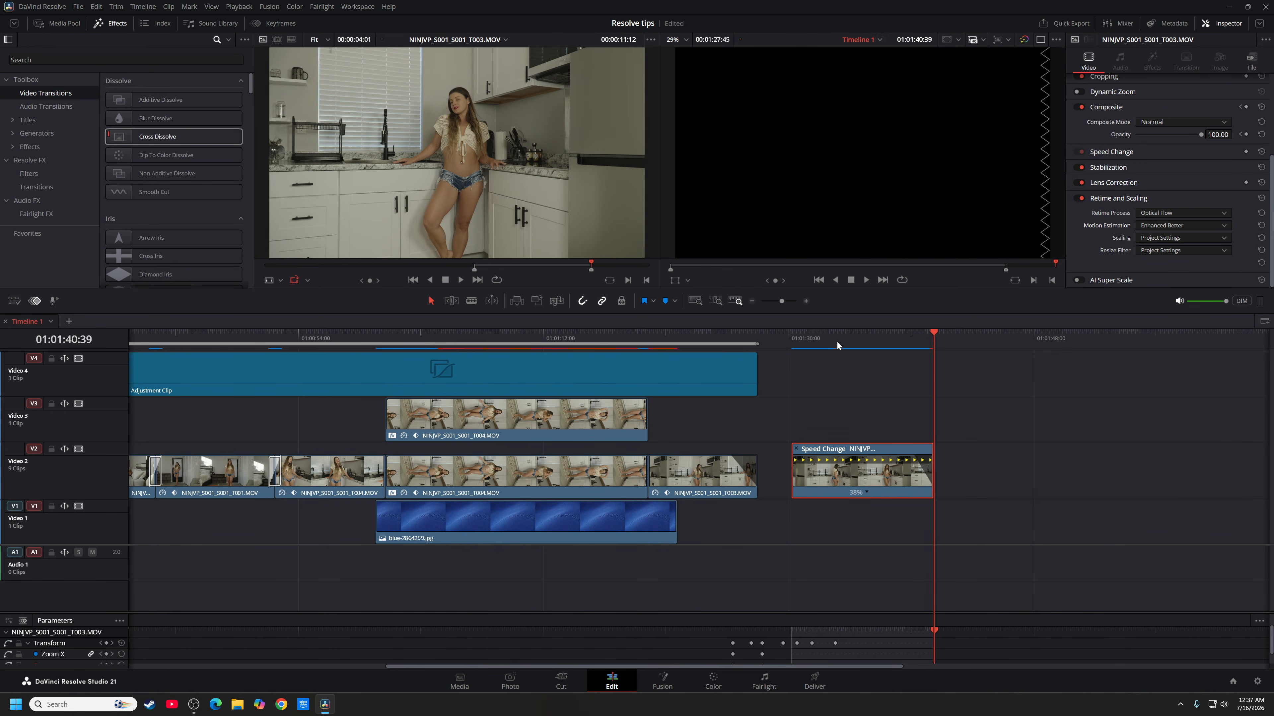
left_click_drag(837, 338, 782, 341)
key("space")
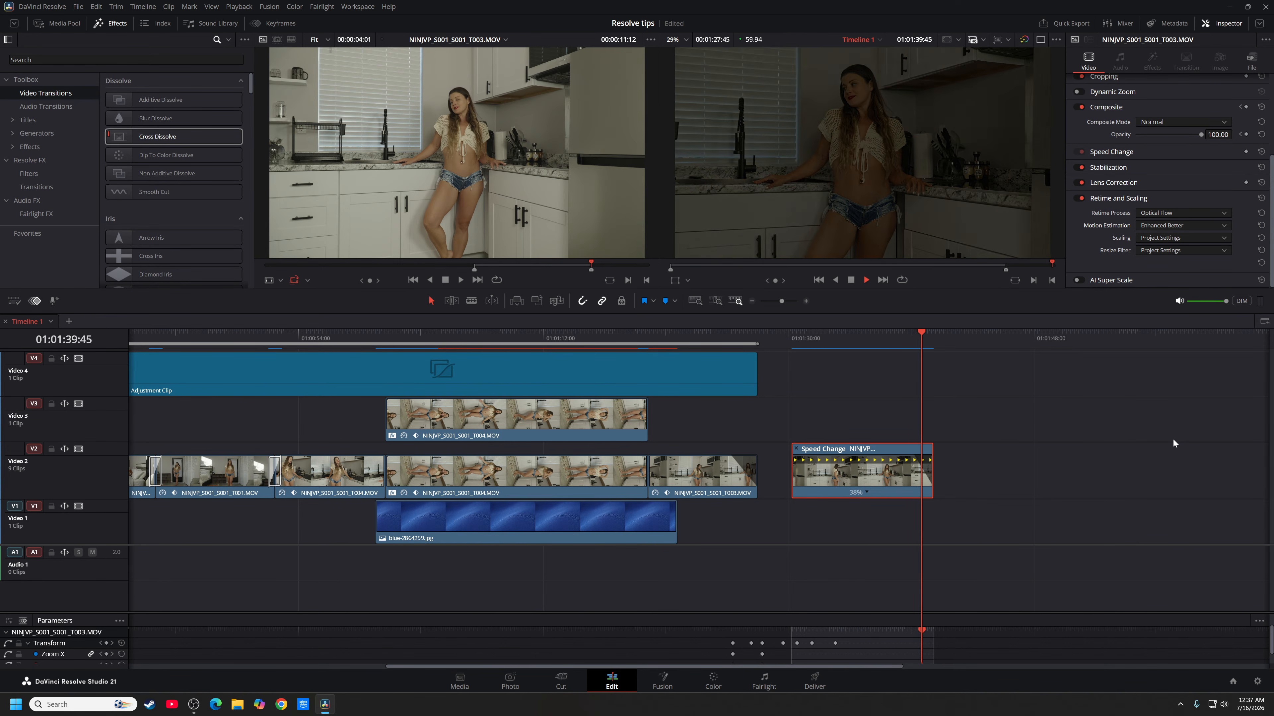
left_click(643, 336)
key("space")
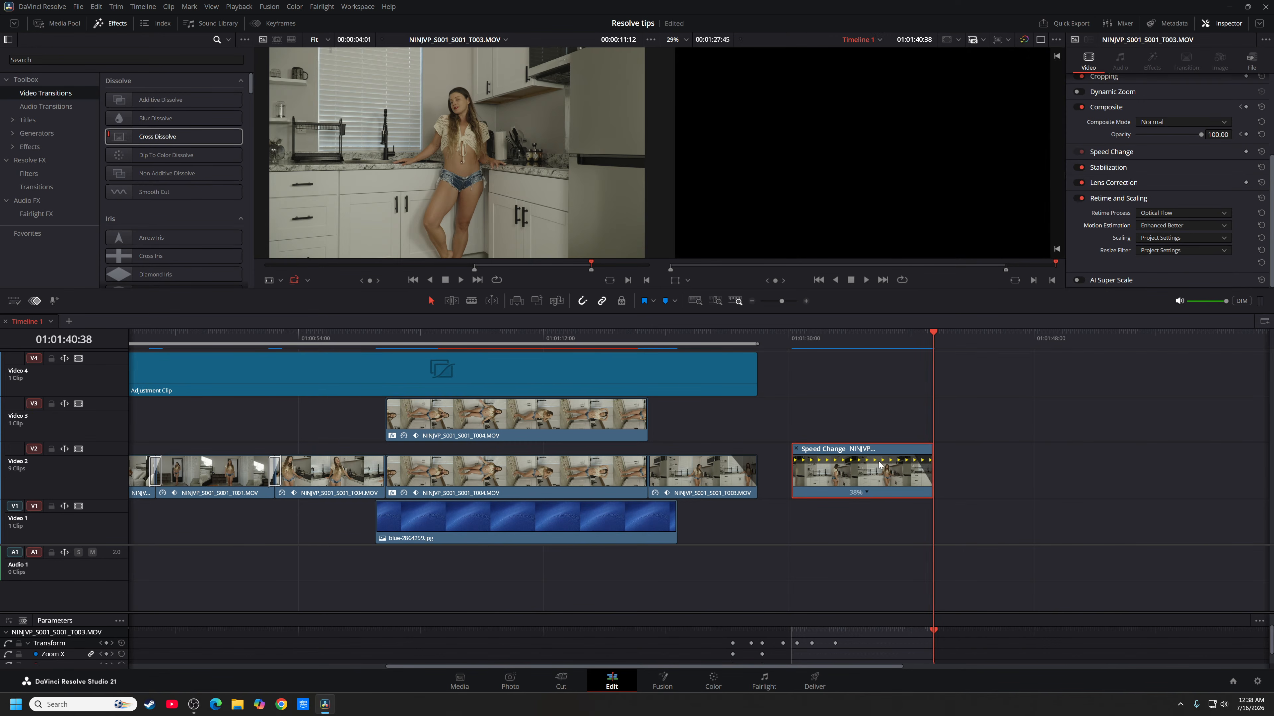
- Delete the slowed T003 copy from Video 2 and return the playhead to about 01:00:55:12
key("Delete")
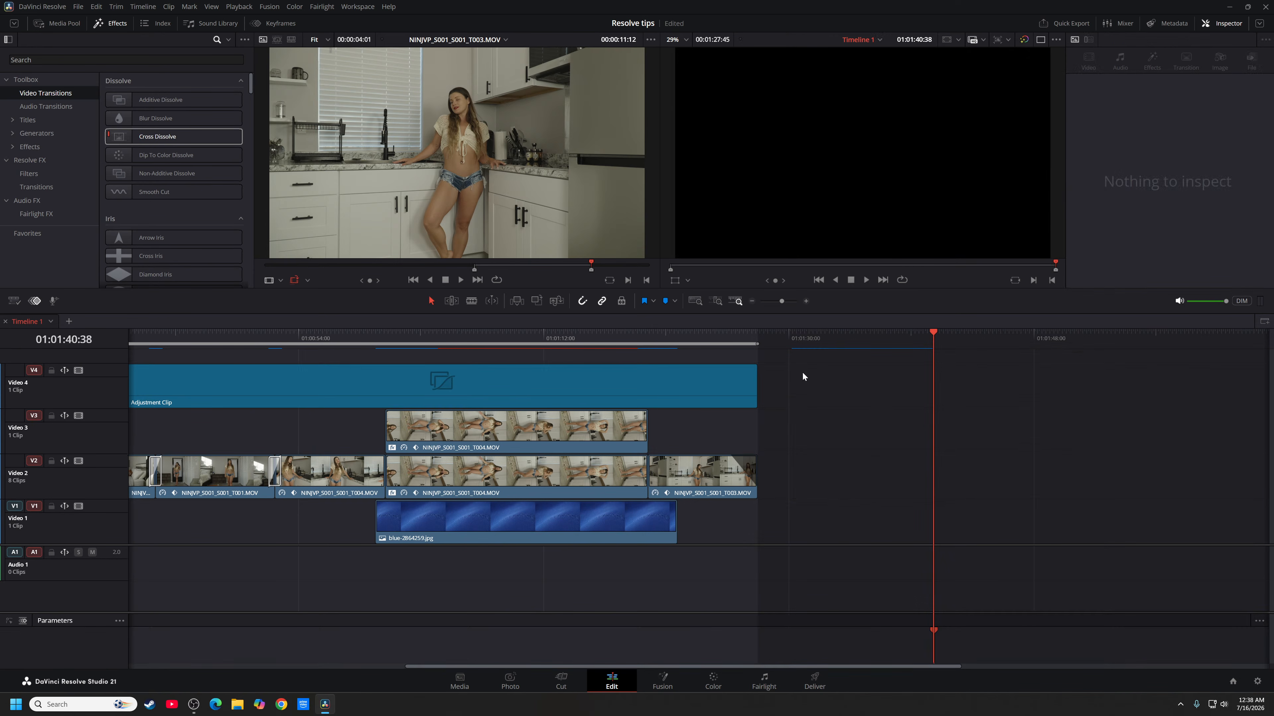
left_click_drag(778, 343, 317, 388)
left_click(317, 389)
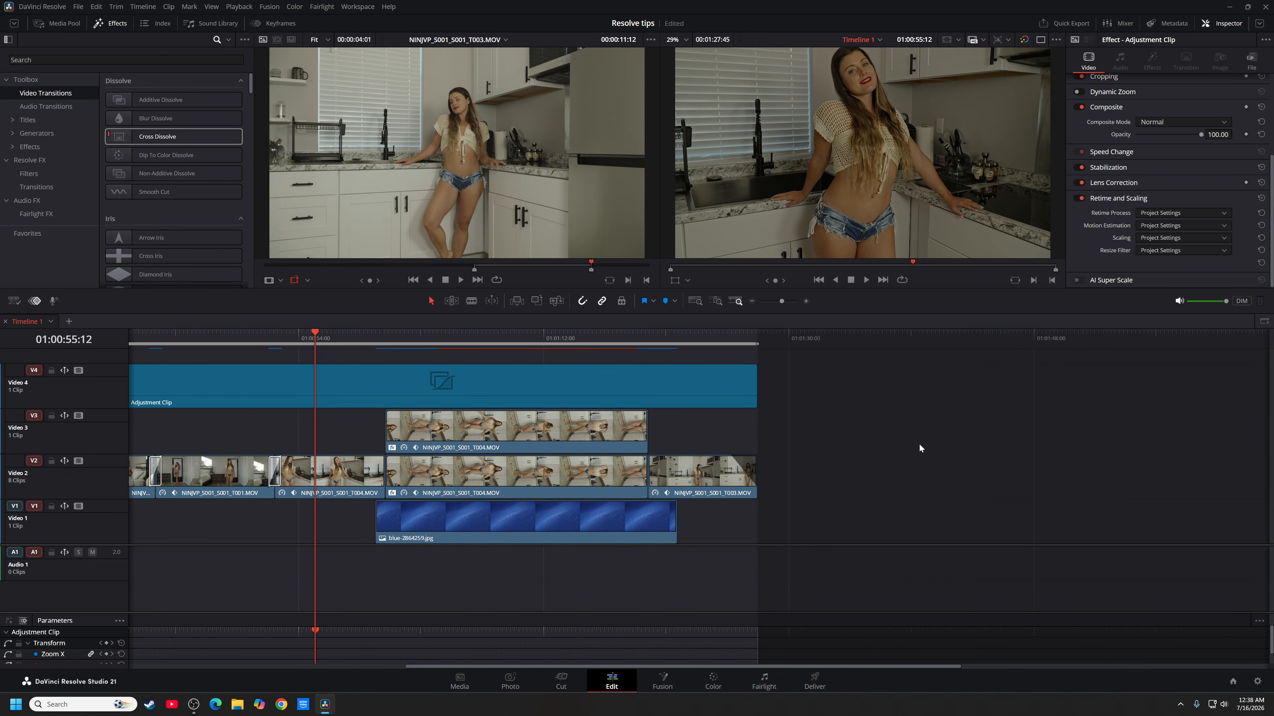
- Scrub and play from the end of the full-frame T004 clip through the split-screen section to review its blue background and adjustment clip
left_click(500, 524)
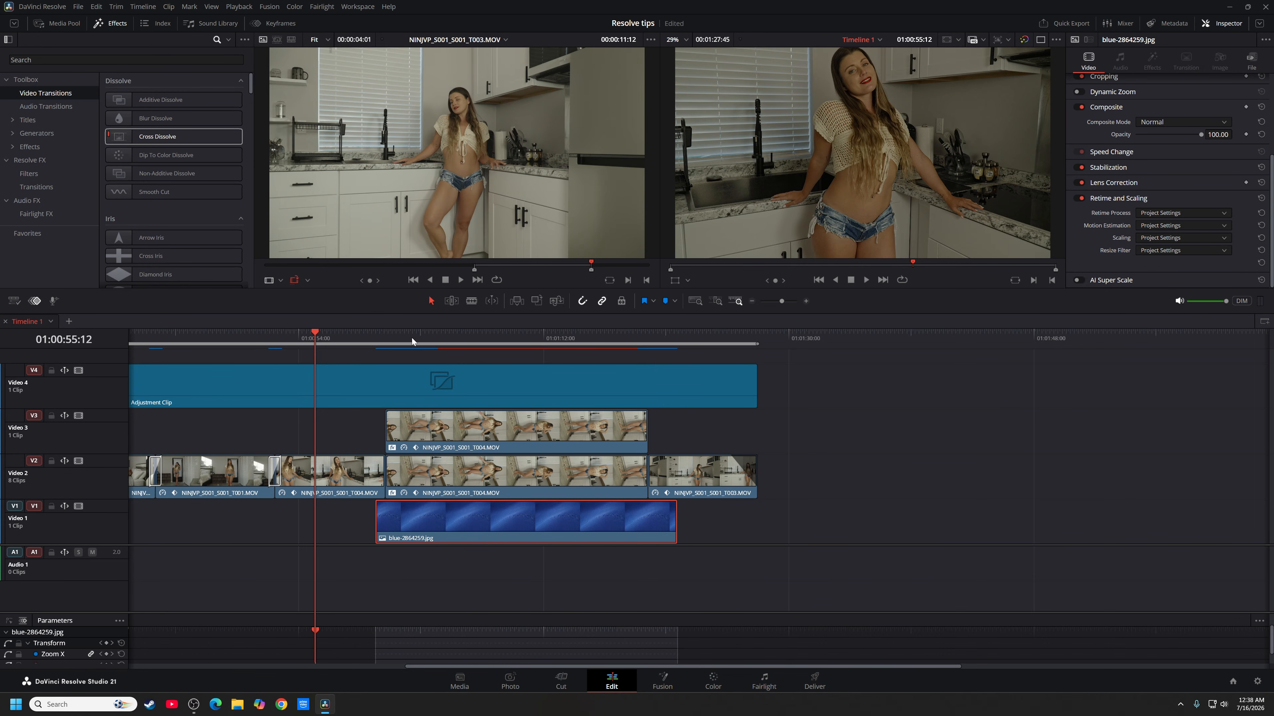
left_click_drag(374, 335, 350, 349)
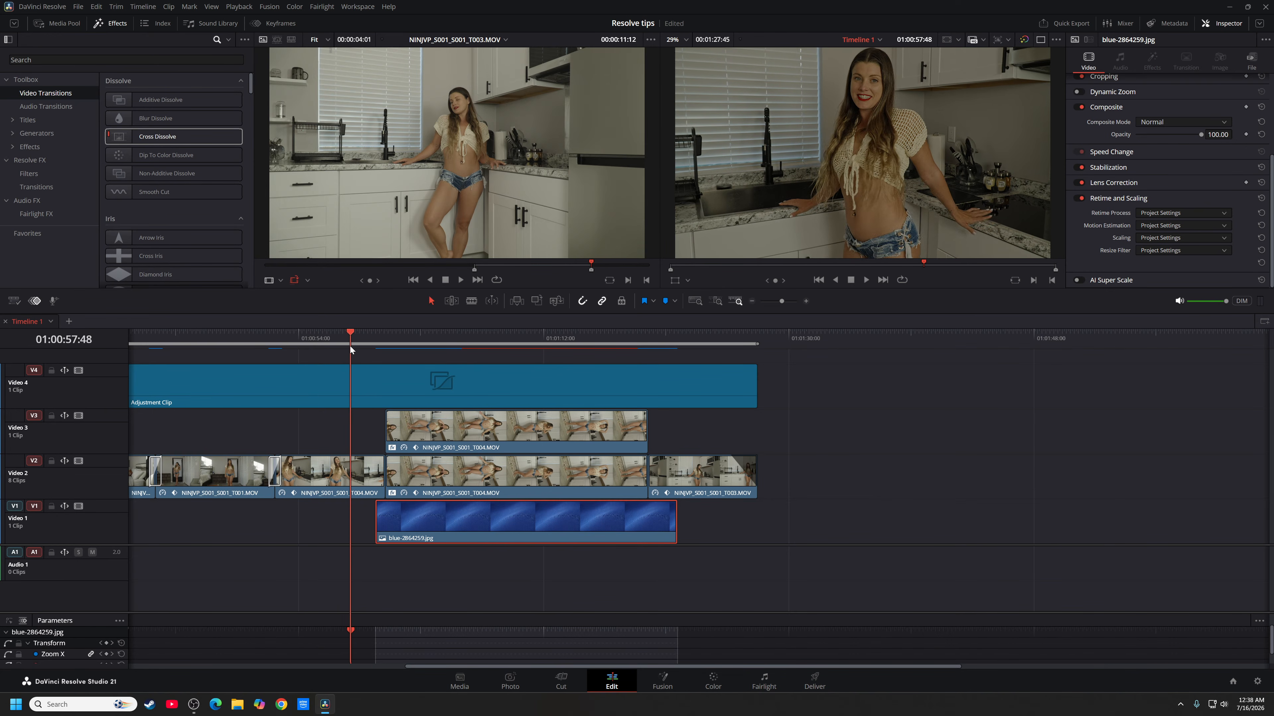
left_click(939, 400)
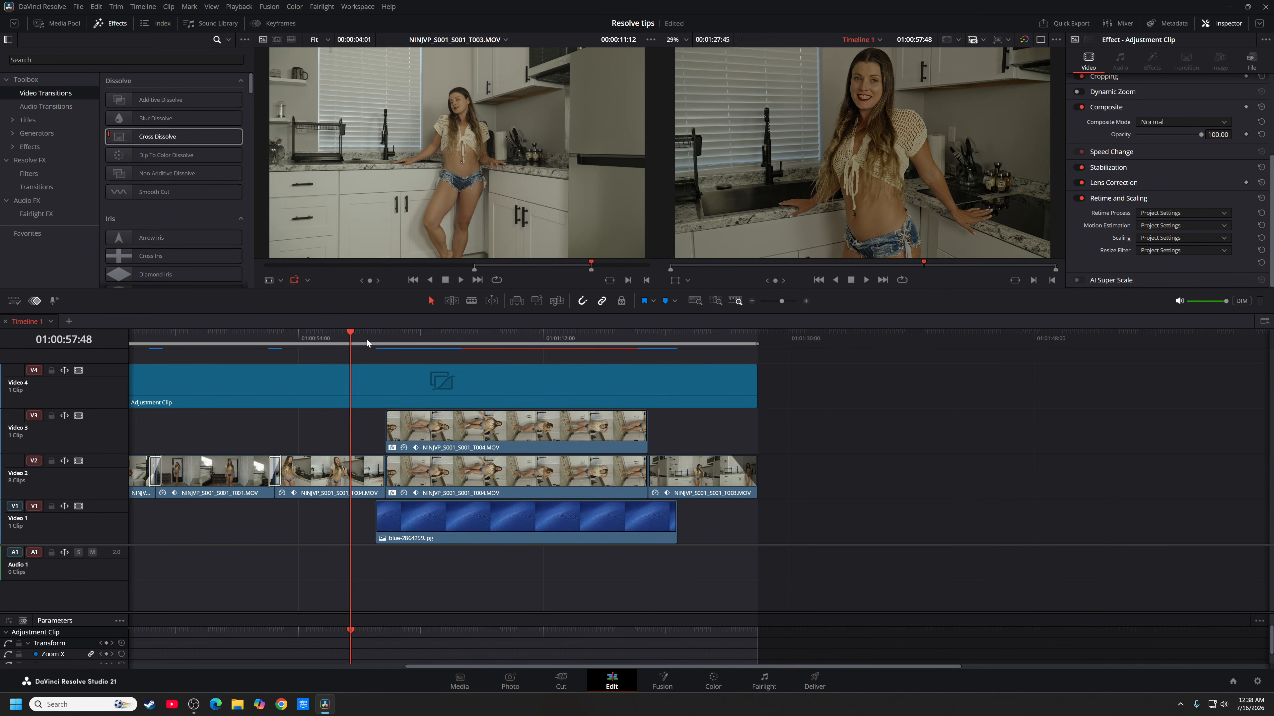
left_click_drag(375, 338, 441, 347)
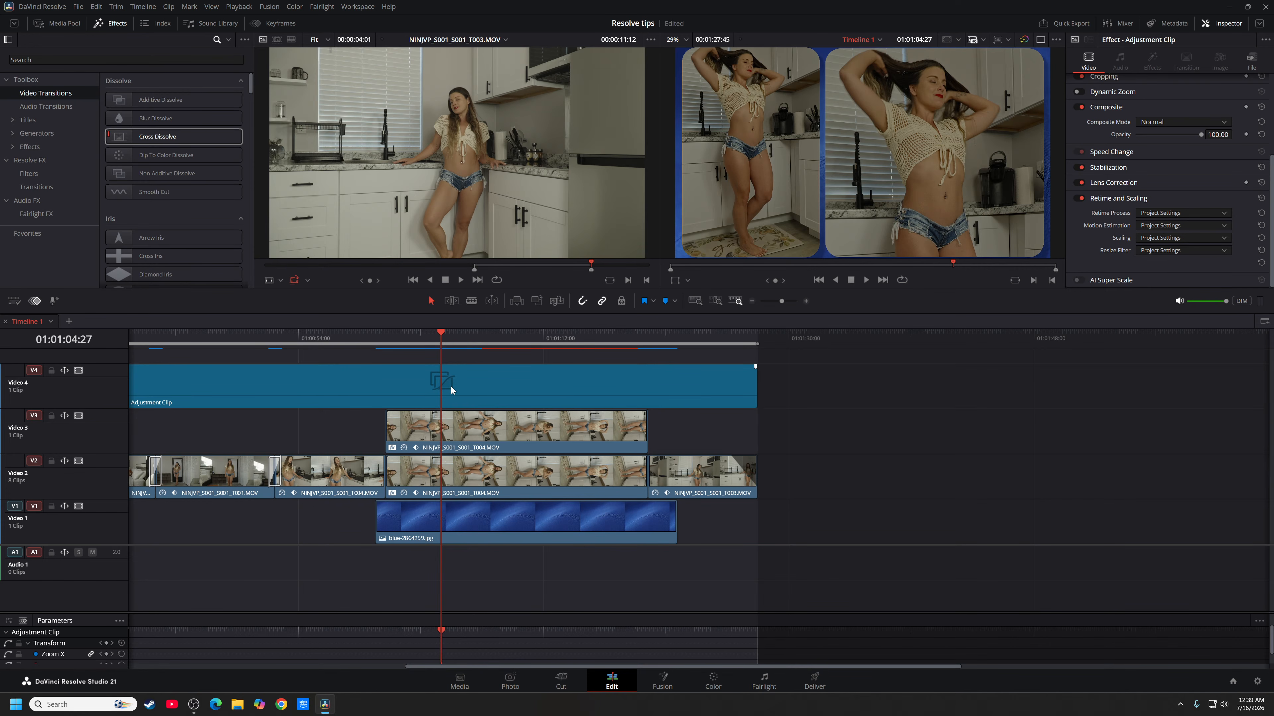
left_click_drag(405, 353, 365, 348)
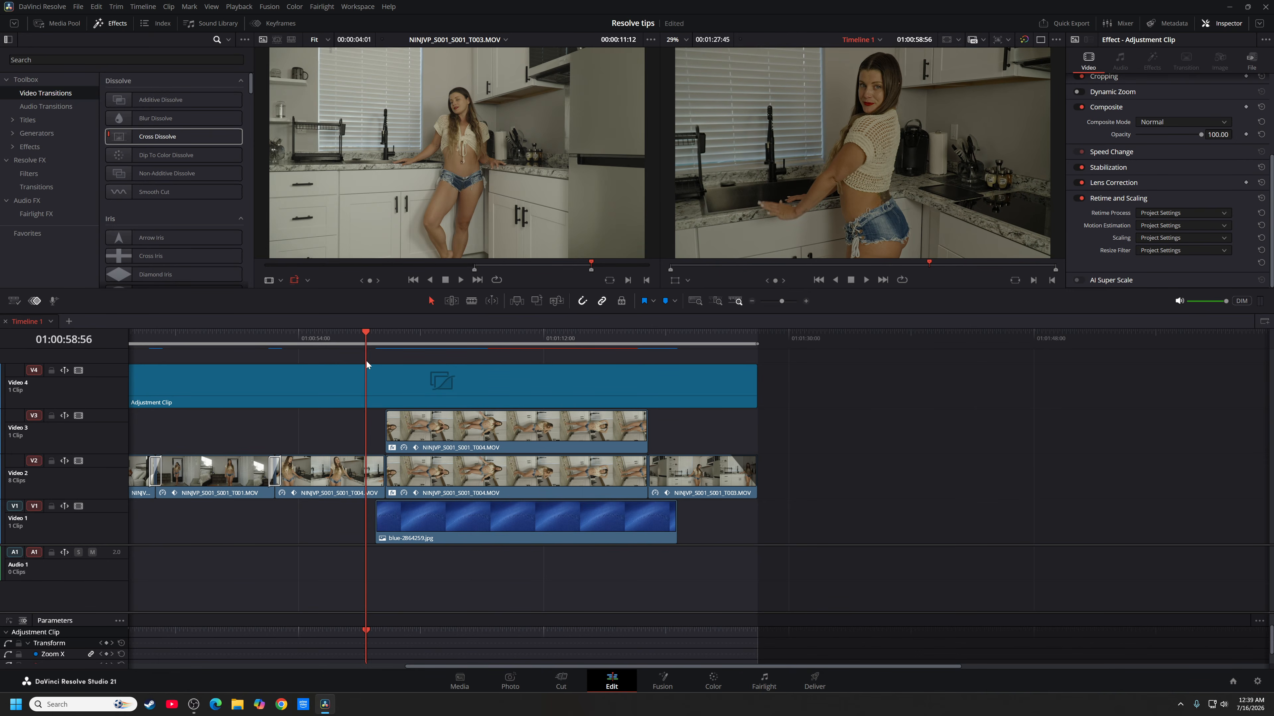
key("space")
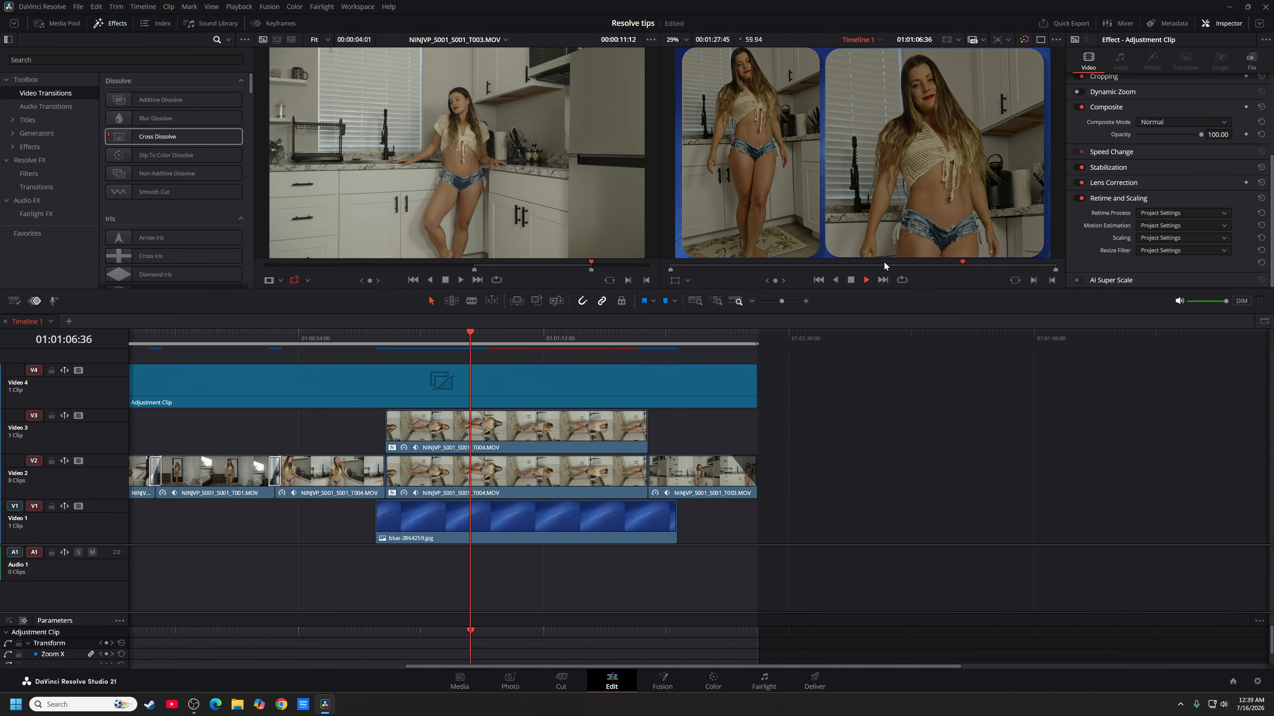
key("space")
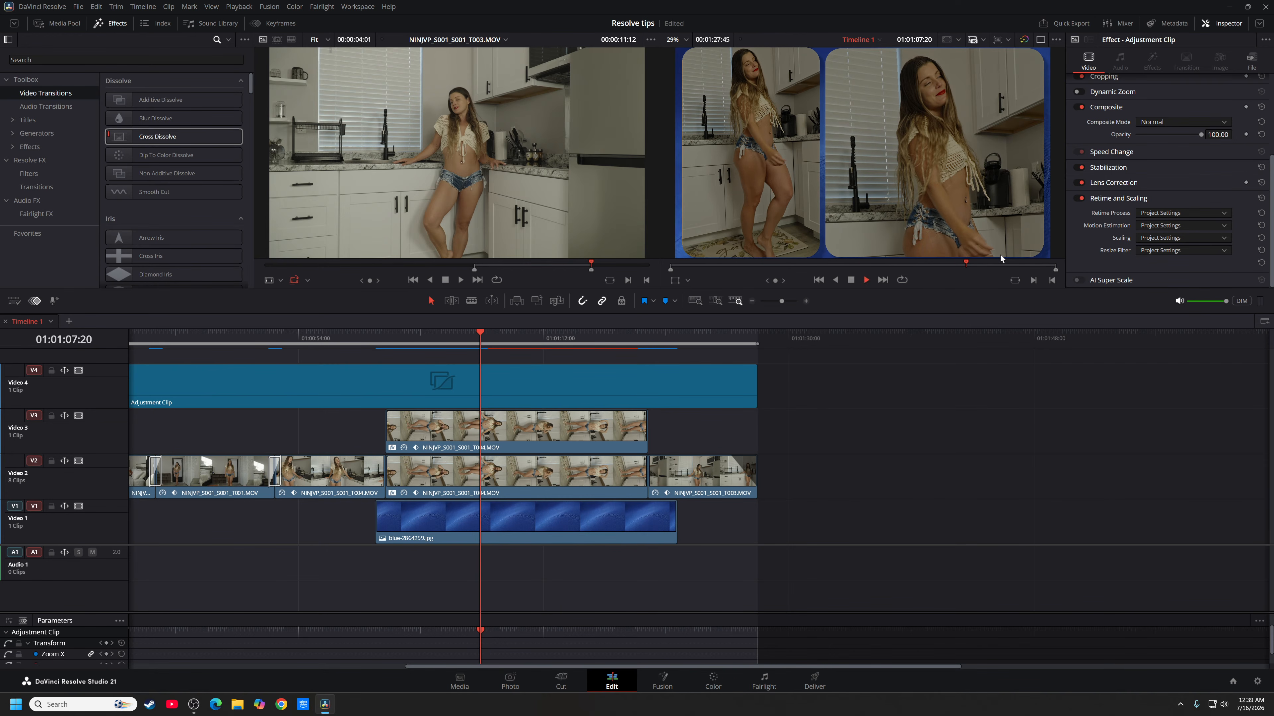
key("space")
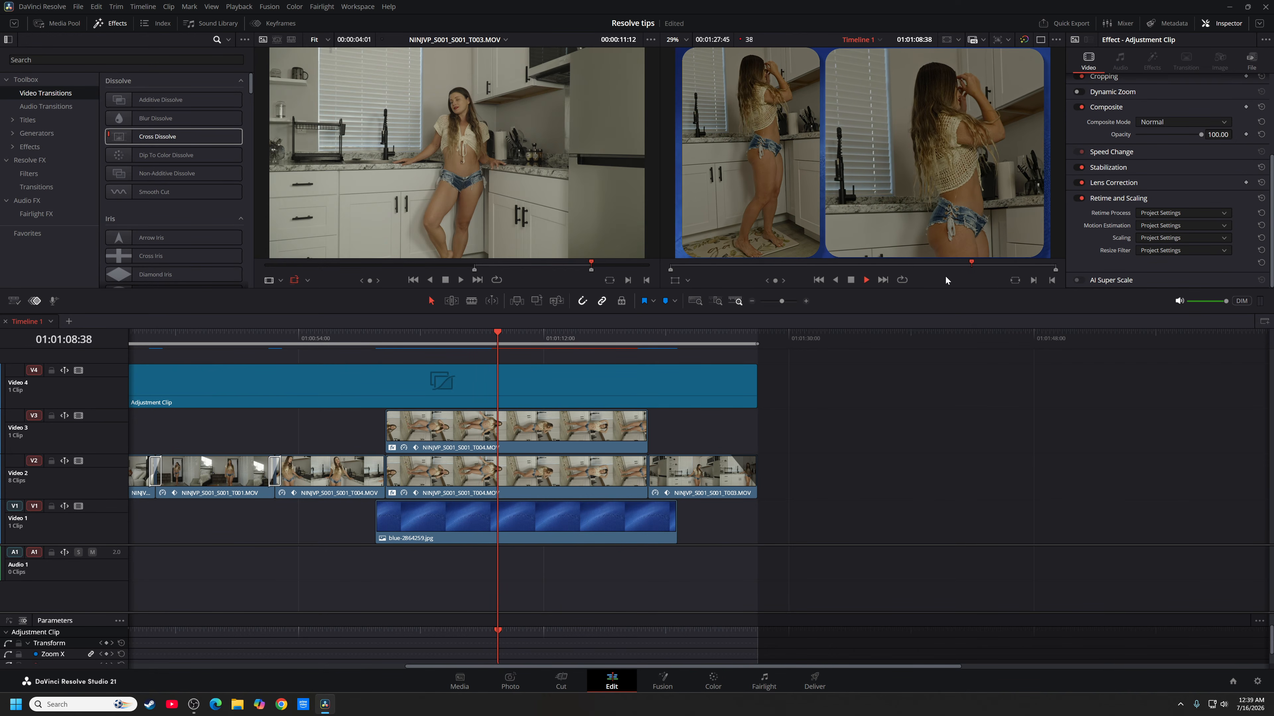
left_click(446, 338)
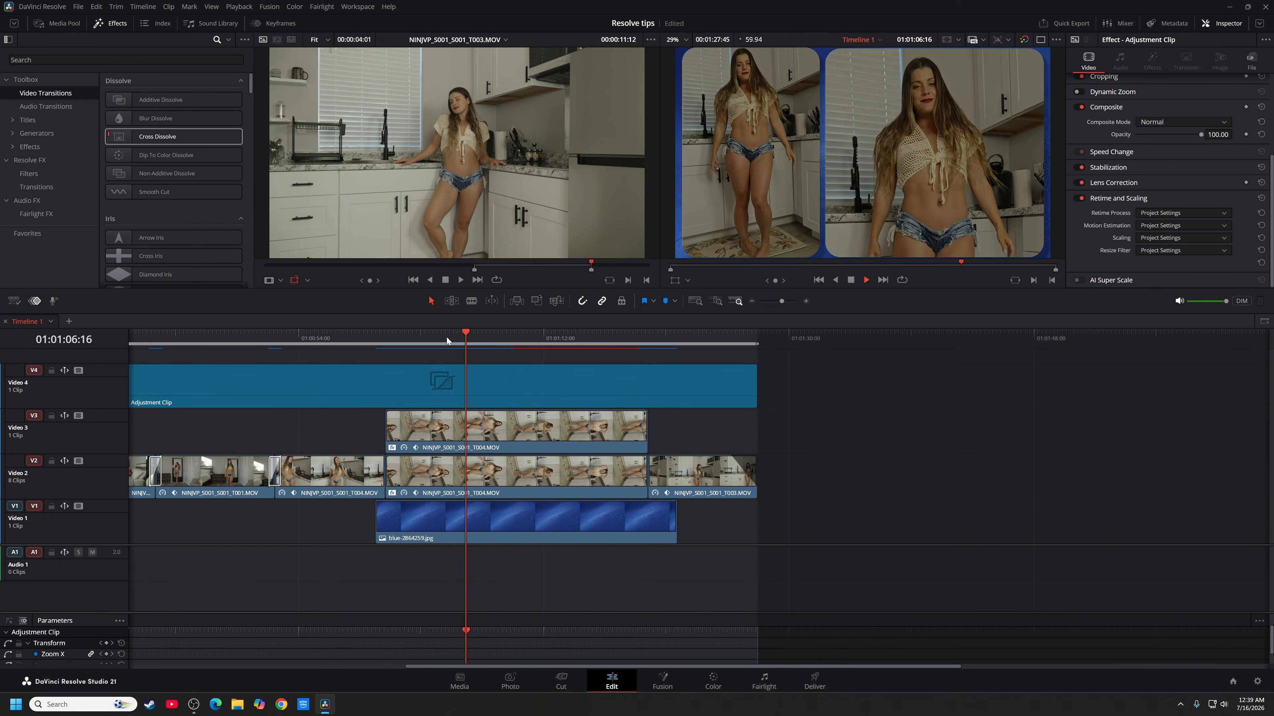